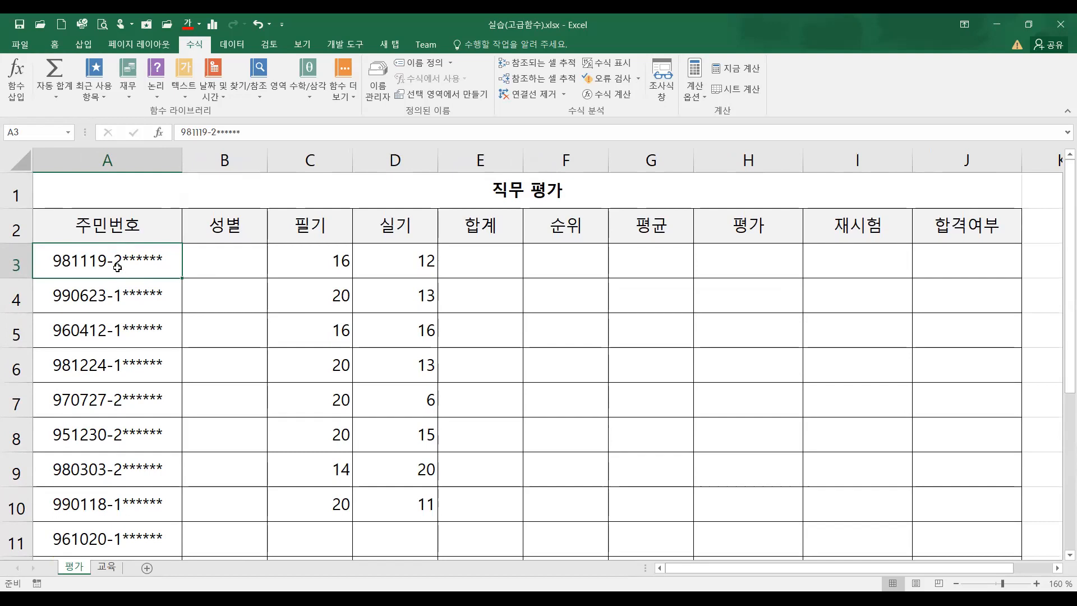
{"action": "left_click", "coordinate": [126, 296]}
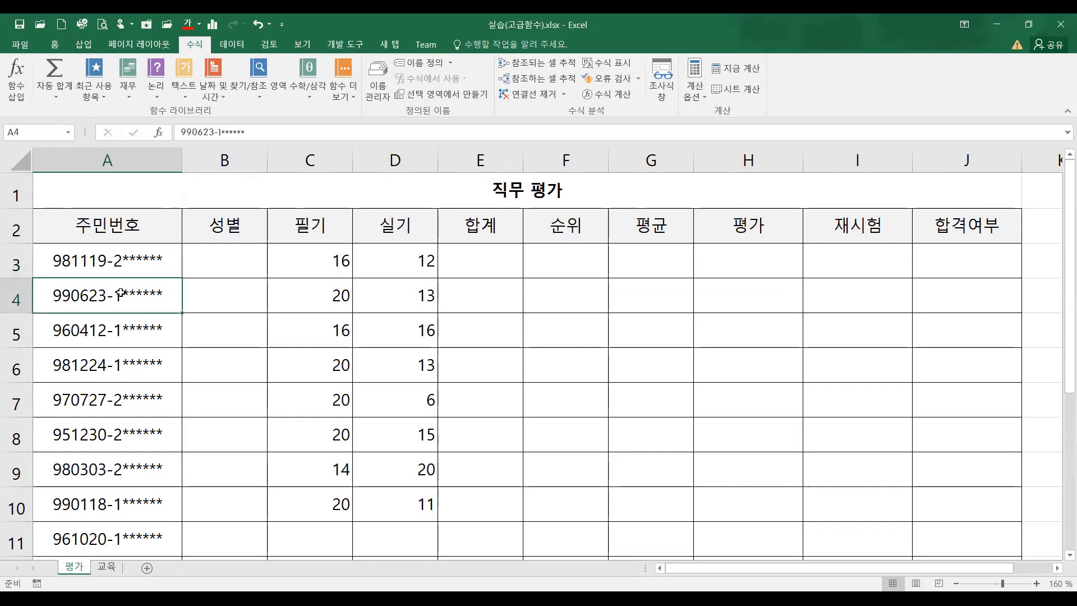
{"action": "left_click", "coordinate": [82, 263]}
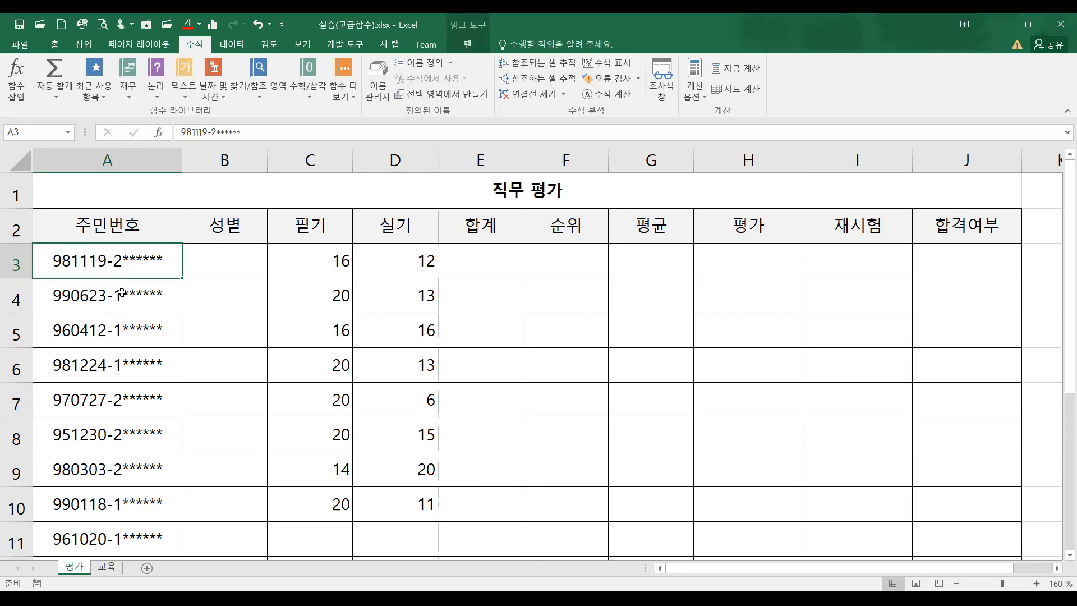
{"action": "left_click", "coordinate": [218, 255]}
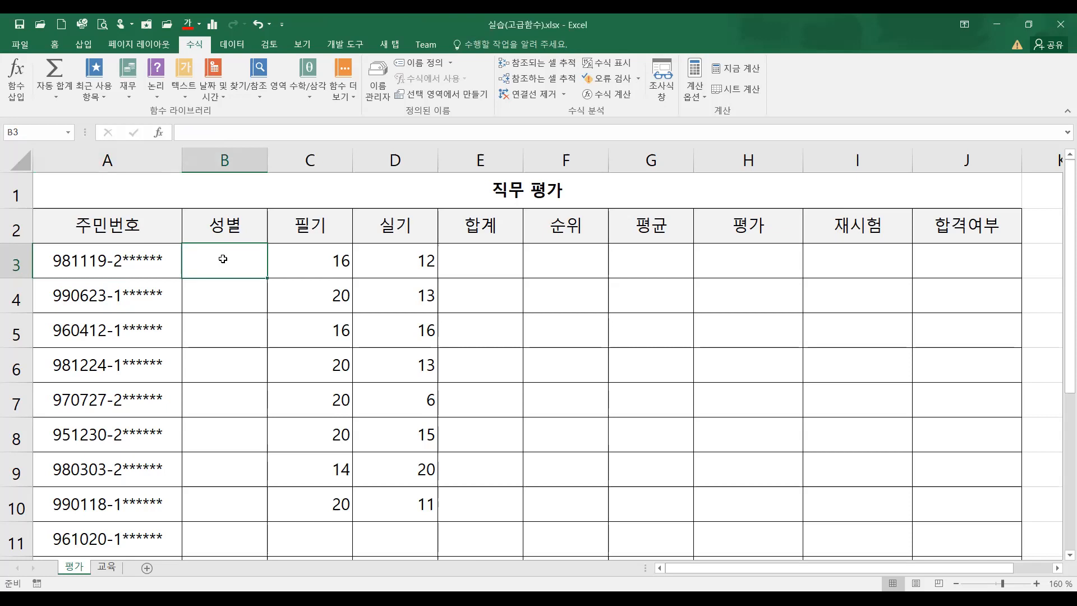
{"action": "left_click", "coordinate": [202, 192]}
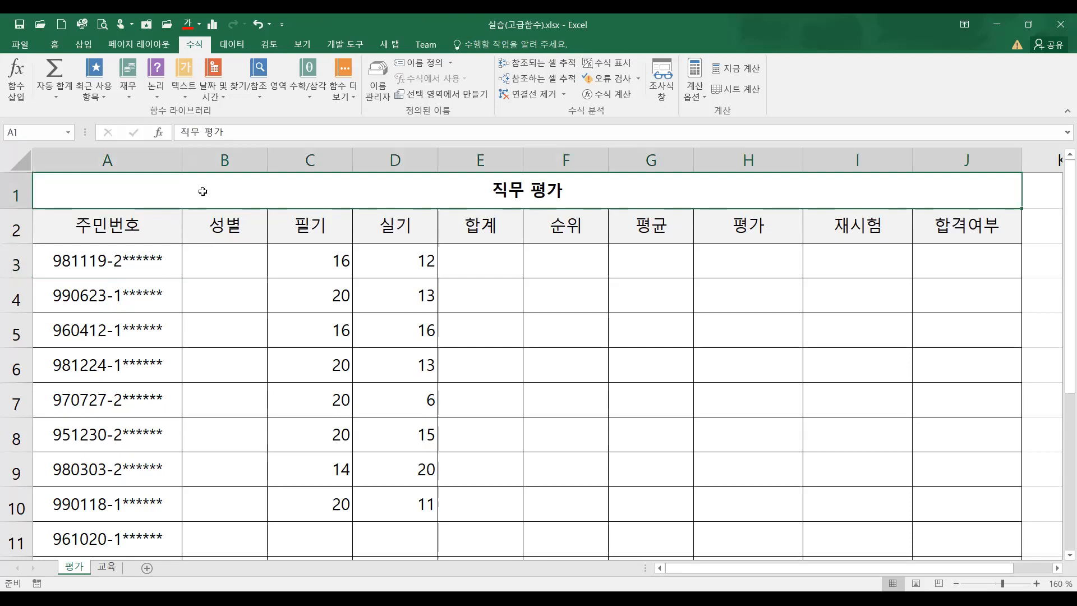
{"action": "left_click", "coordinate": [224, 265]}
{"action": "type", "text": "ㅑㄹ"}
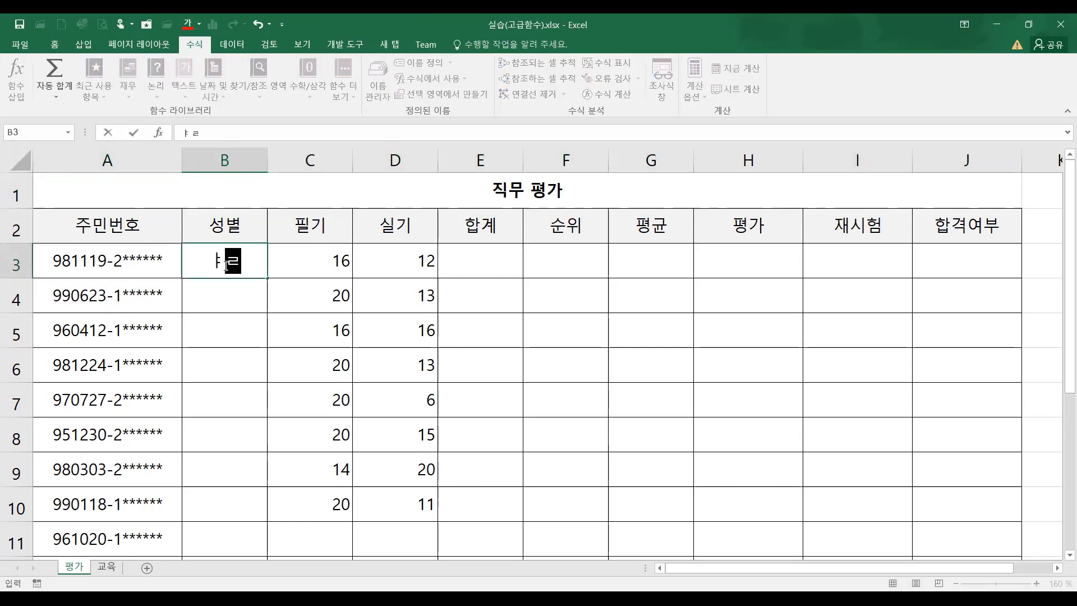
{"action": "key", "text": "BackSpace"}
{"action": "key", "text": "BackSpace"}
{"action": "type", "text": "if, "}
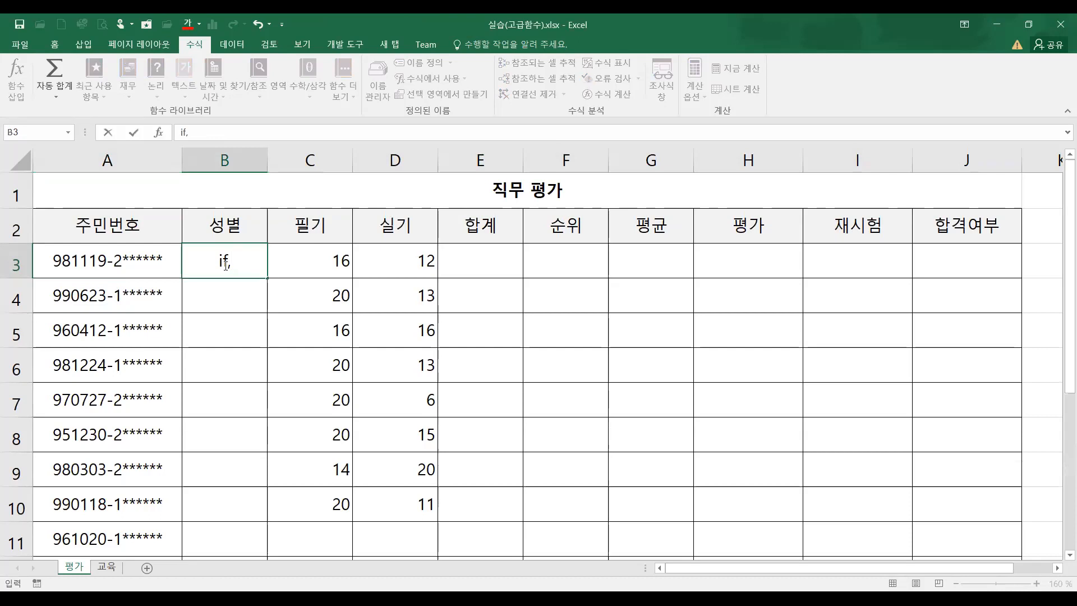
{"action": "type", "text": "mid"}
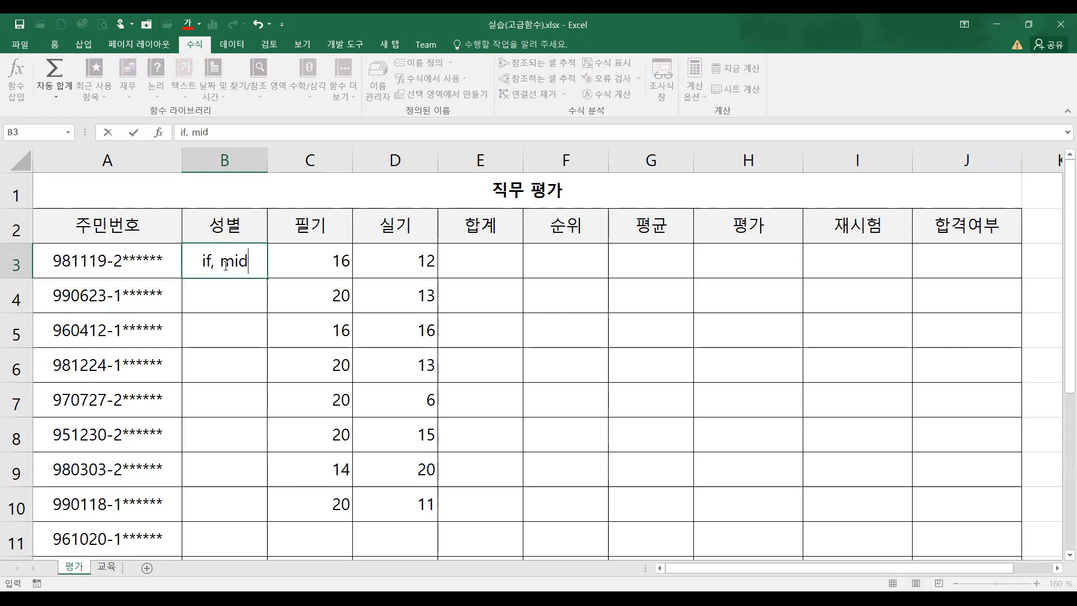
{"action": "left_click", "coordinate": [234, 295]}
{"action": "left_click", "coordinate": [226, 247]}
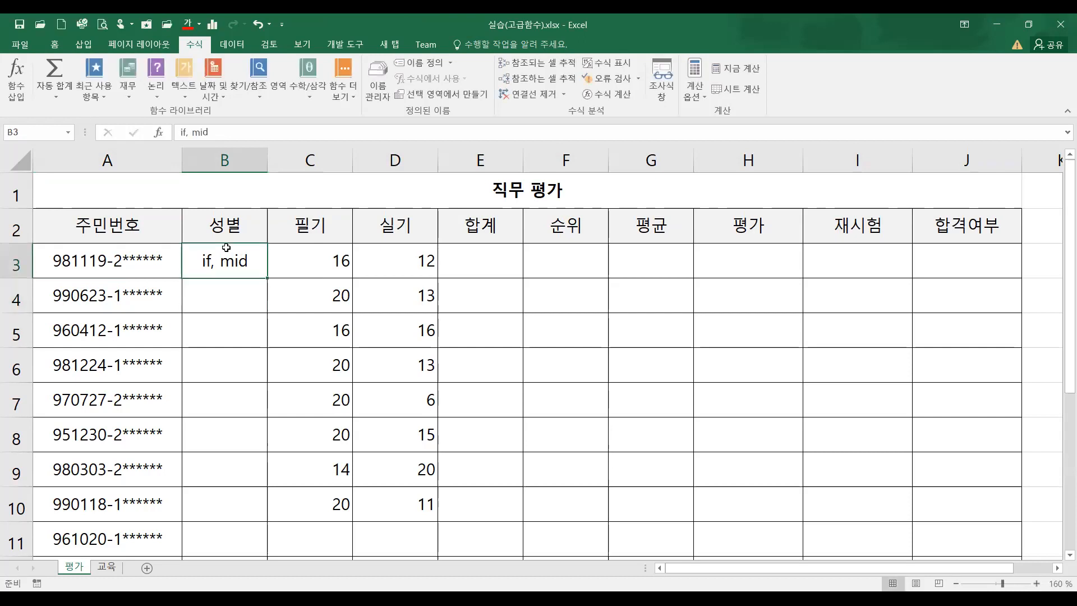
{"action": "key", "text": "Delete"}
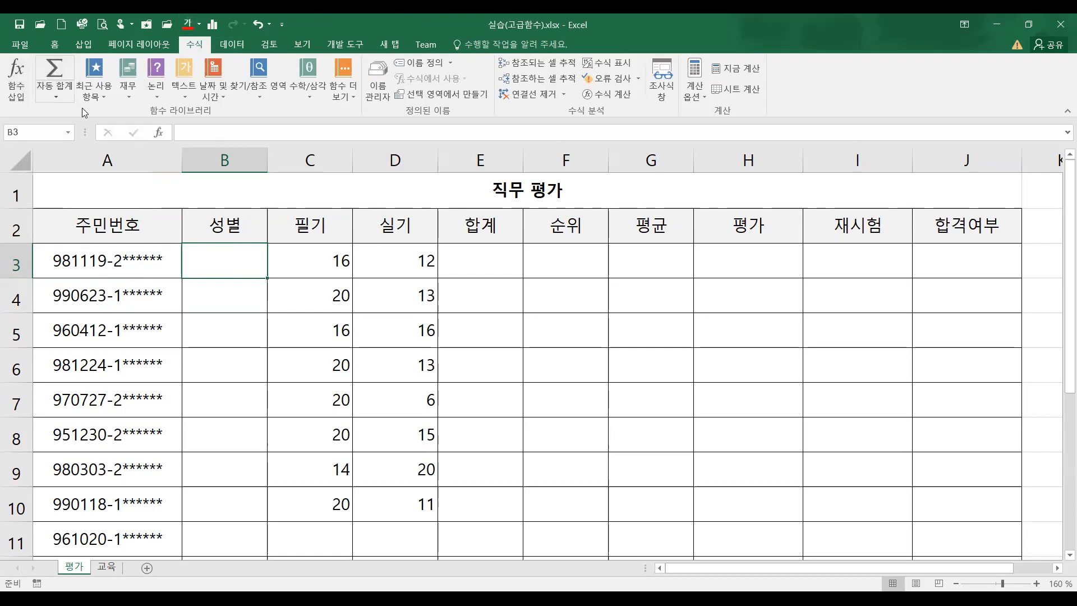
Step: Search the function wizard for mid and insert the MID function into cell B3
{"action": "left_click", "coordinate": [17, 79]}
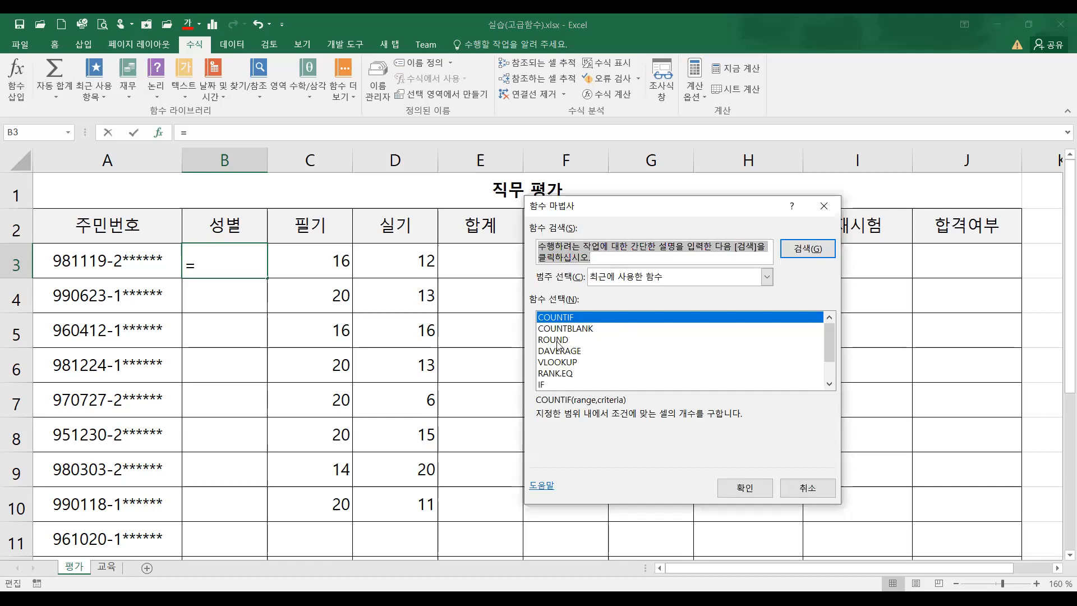
{"action": "key", "text": "BackSpace"}
{"action": "type", "text": "mid"}
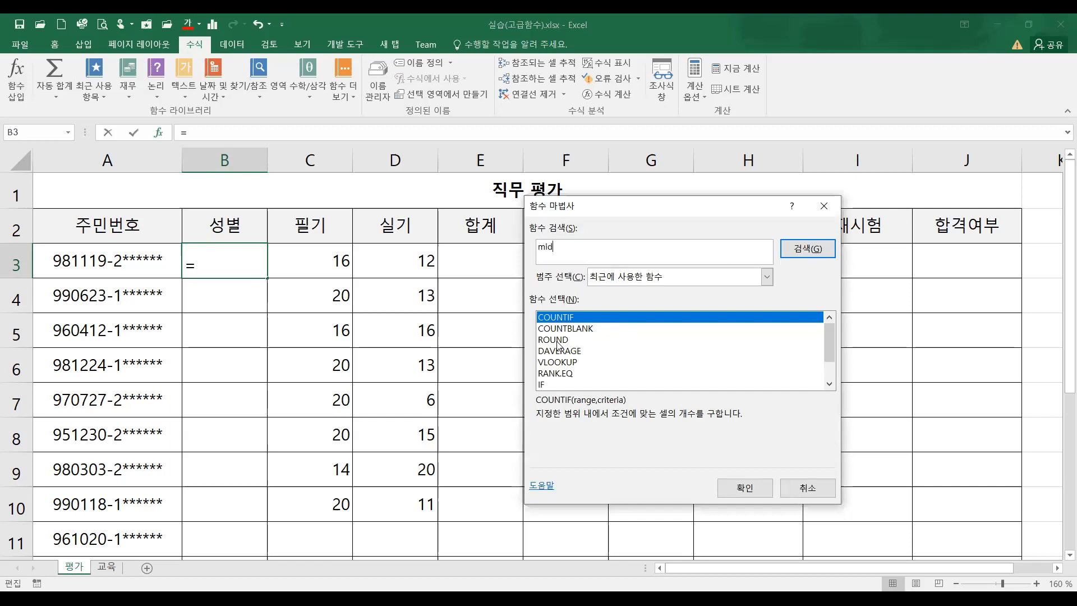
{"action": "key", "text": "Return"}
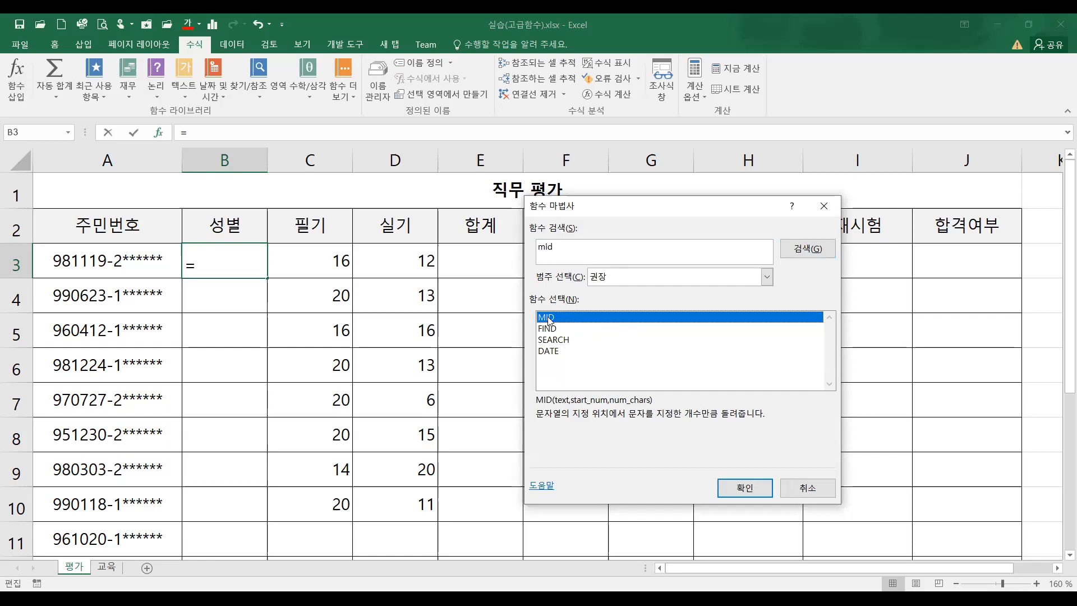
{"action": "double_click", "coordinate": [548, 319]}
{"action": "left_click_drag", "start_coordinate": [617, 238], "coordinate": [598, 227]}
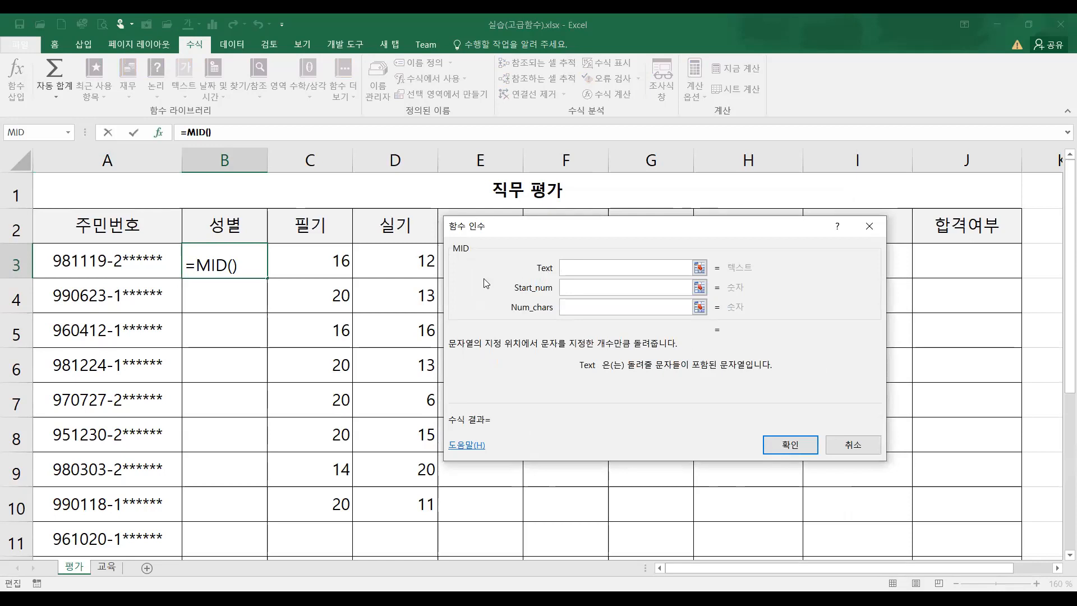
Step: Set the MID arguments to text A3, start position 8 and 1 character, and confirm the formula in B3
{"action": "left_click", "coordinate": [89, 260]}
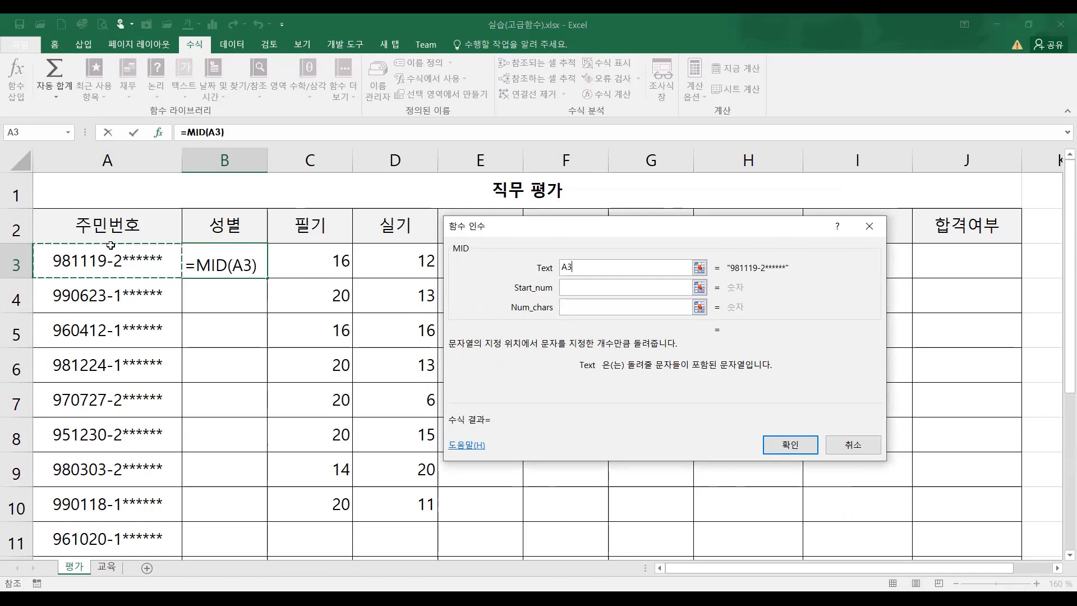
{"action": "left_click", "coordinate": [578, 286]}
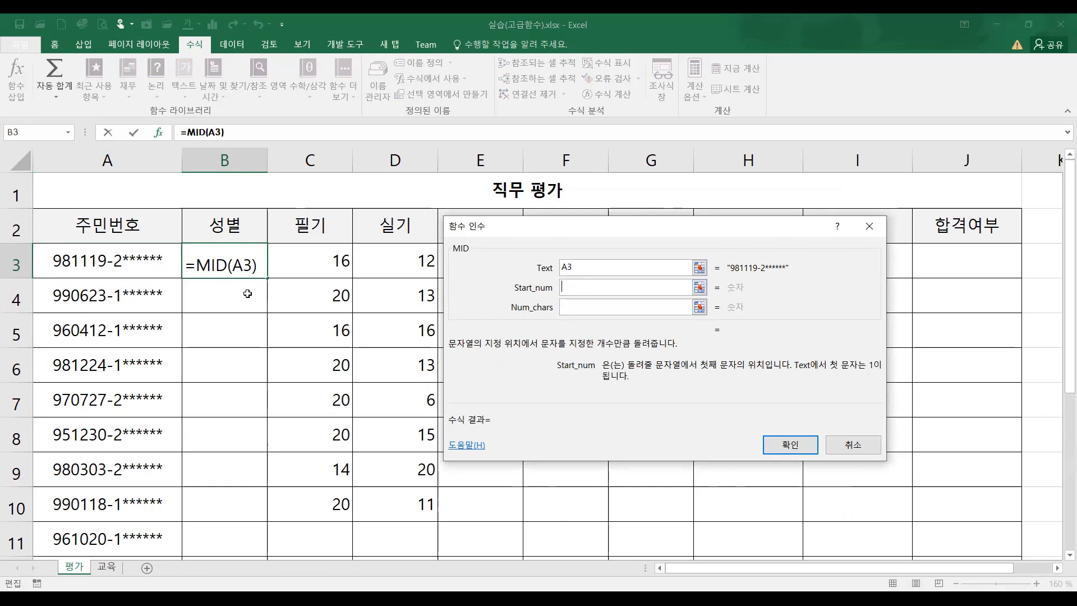
{"action": "type", "text": "8"}
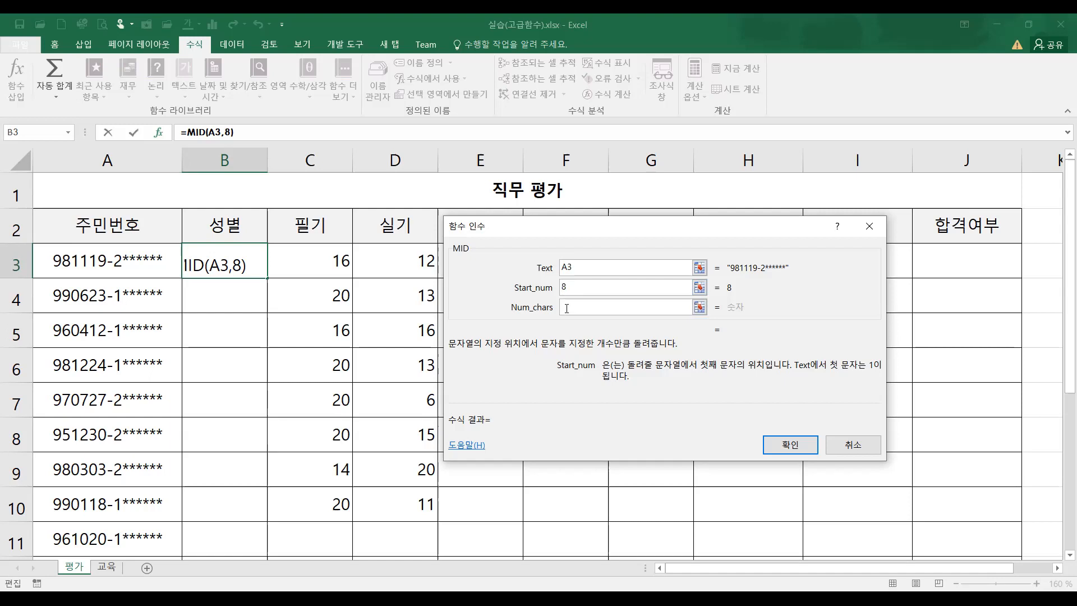
{"action": "left_click", "coordinate": [566, 308]}
{"action": "type", "text": "1"}
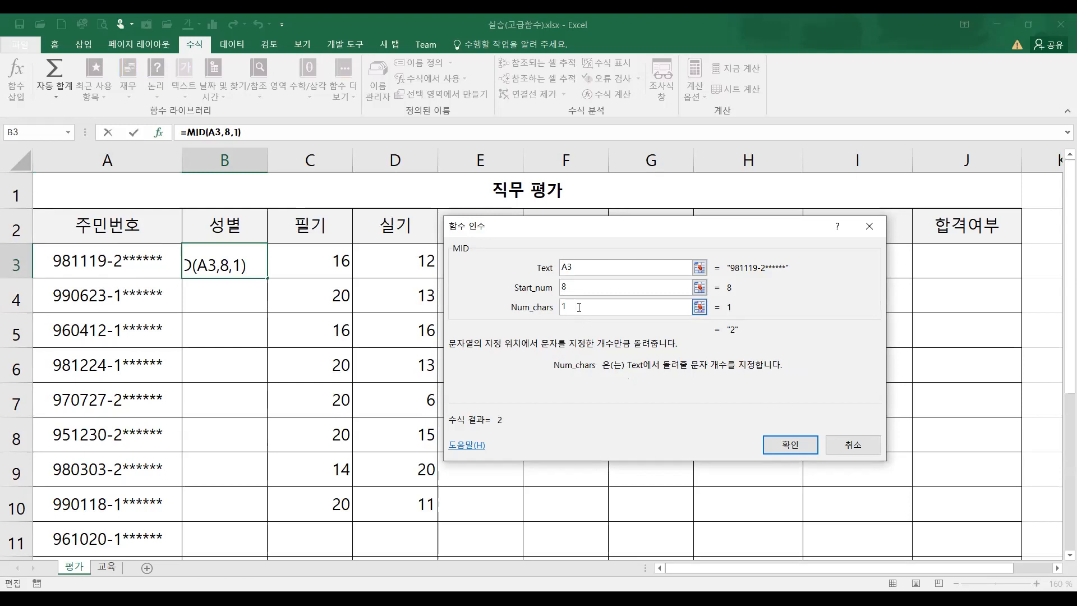
{"action": "double_click", "coordinate": [578, 307]}
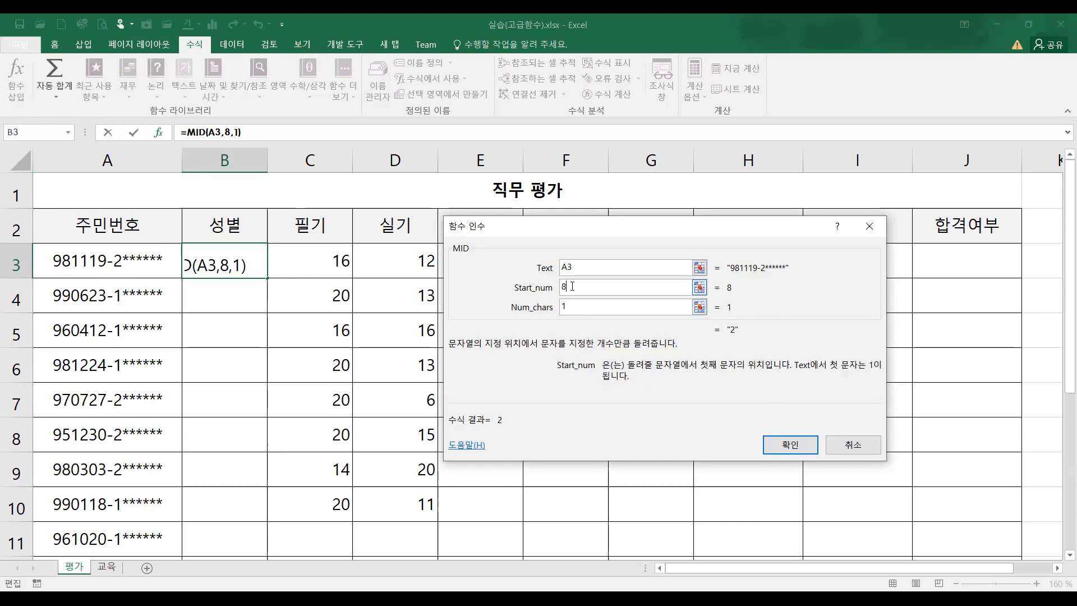
{"action": "left_click", "coordinate": [573, 308]}
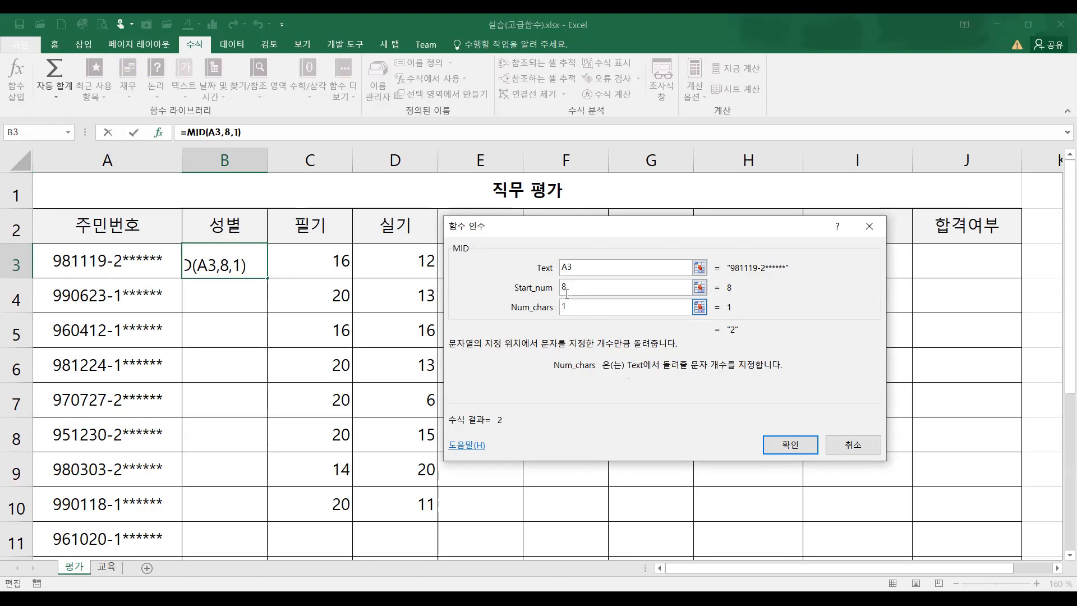
{"action": "left_click", "coordinate": [566, 293]}
{"action": "left_click", "coordinate": [572, 306]}
{"action": "left_click", "coordinate": [797, 447]}
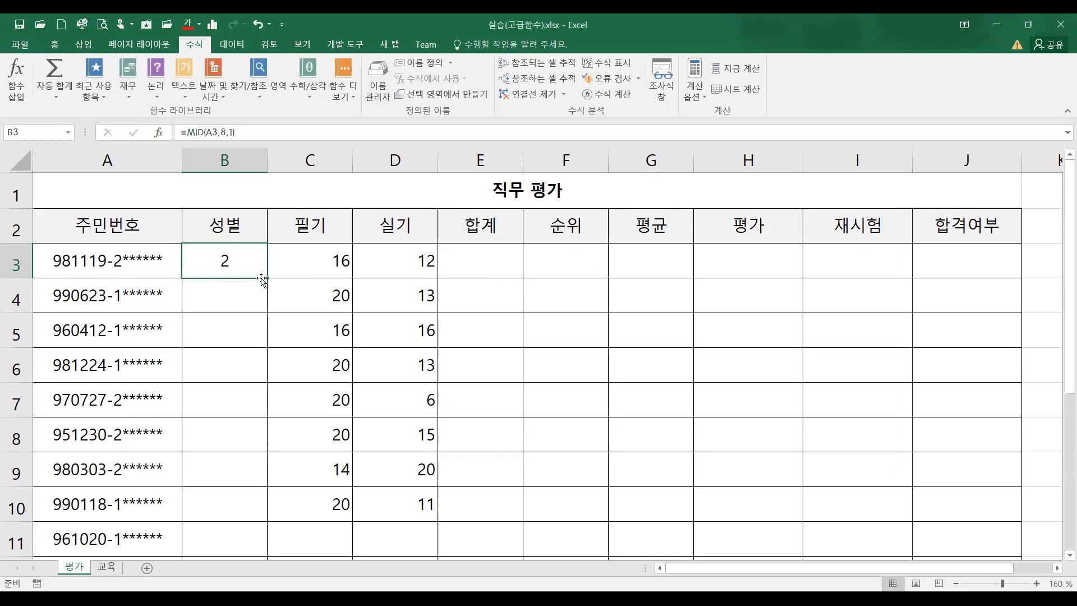
Step: Fill the MID formula from B3 down to B7 and check the copied cells
{"action": "left_click_drag", "start_coordinate": [268, 279], "coordinate": [255, 414]}
{"action": "left_click", "coordinate": [227, 262]}
{"action": "left_click", "coordinate": [225, 297]}
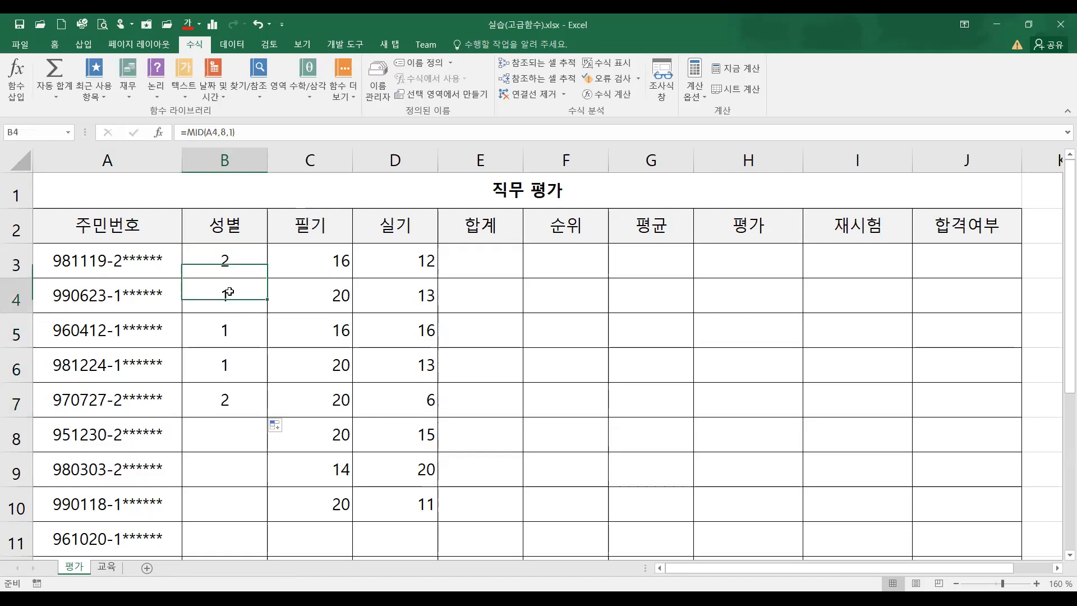
{"action": "left_click", "coordinate": [225, 329]}
{"action": "left_click", "coordinate": [226, 363]}
{"action": "left_click", "coordinate": [232, 399]}
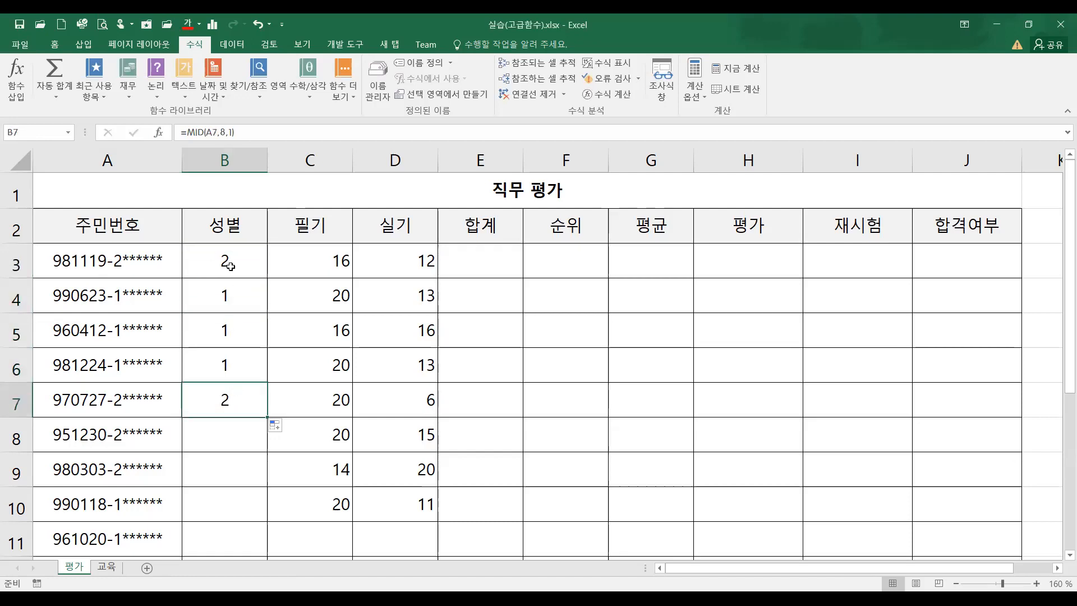
Step: Examine the digits extracted from the resident numbers in B3:B7 of the 성별 column
{"action": "left_click", "coordinate": [230, 265]}
{"action": "left_click", "coordinate": [227, 296]}
{"action": "left_click", "coordinate": [226, 329]}
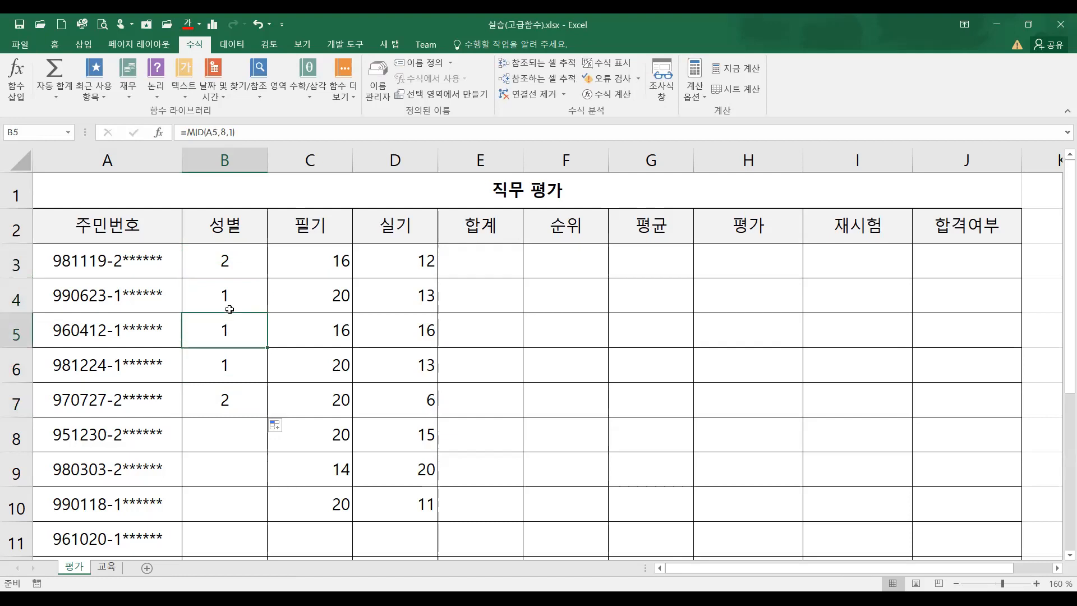
{"action": "left_click_drag", "start_coordinate": [236, 267], "coordinate": [230, 396]}
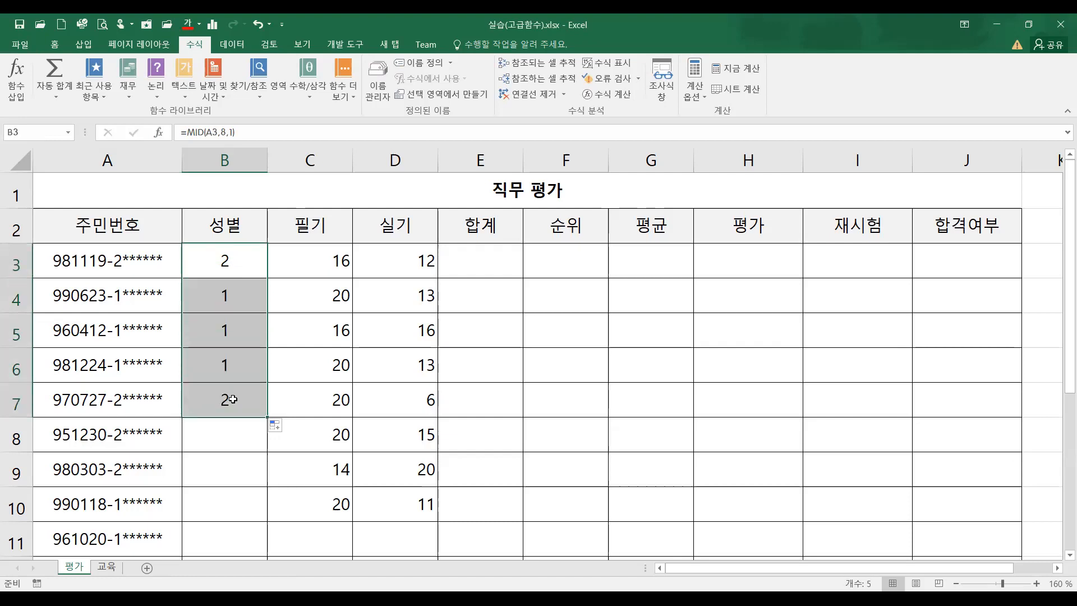
{"action": "left_click", "coordinate": [222, 259]}
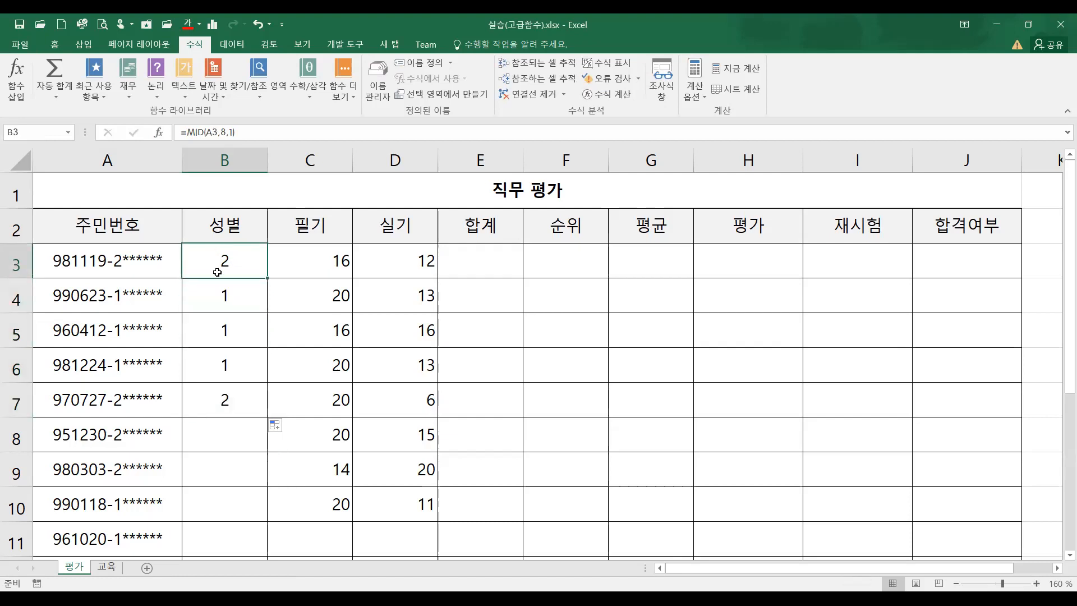
{"action": "left_click", "coordinate": [231, 297]}
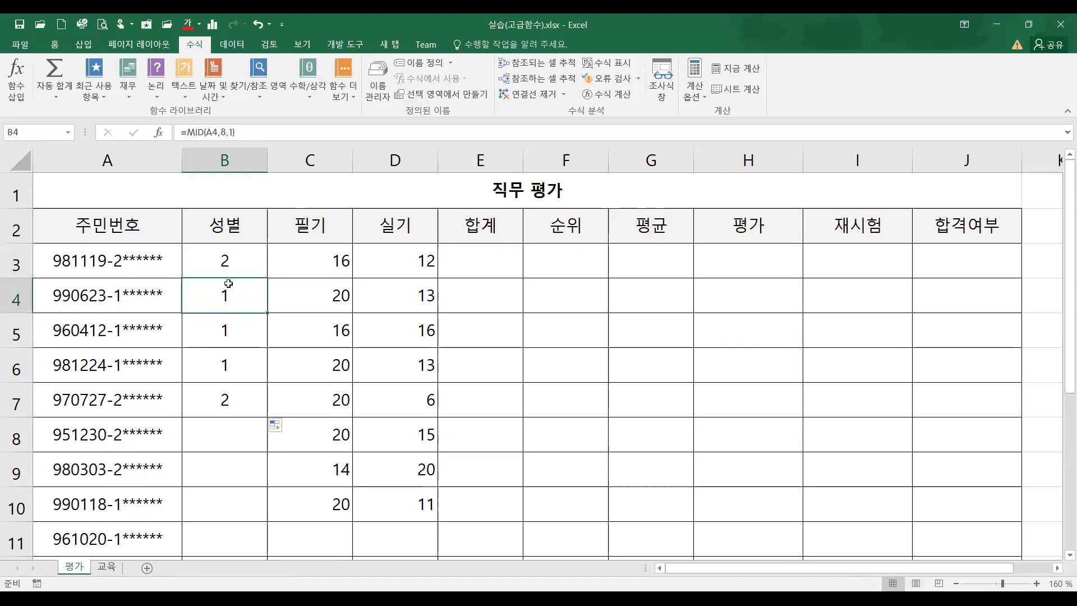
{"action": "left_click", "coordinate": [227, 262]}
{"action": "left_click_drag", "start_coordinate": [226, 261], "coordinate": [227, 400]}
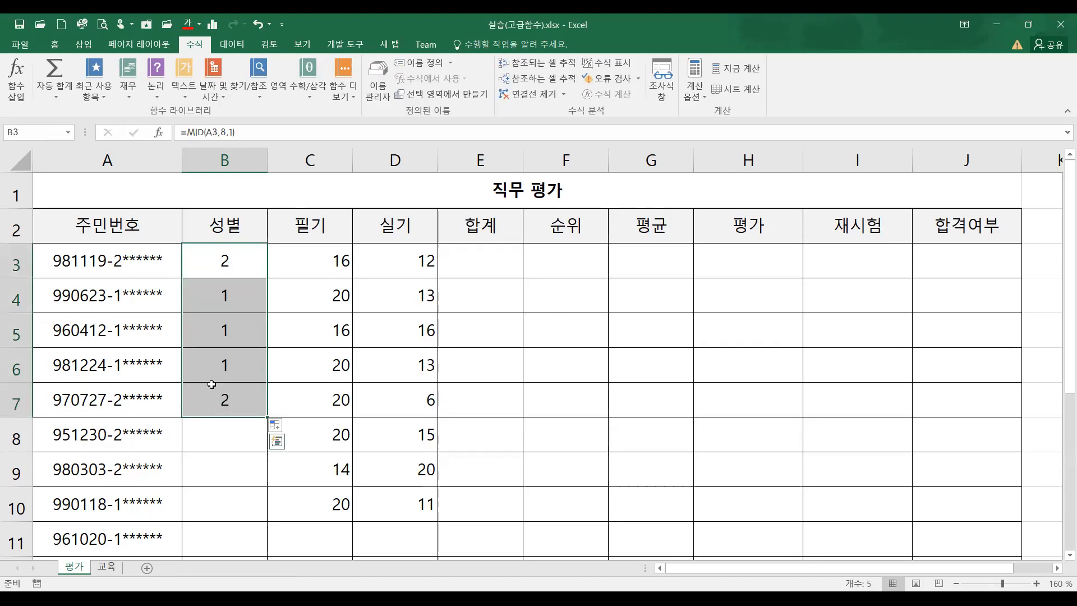
Step: Copy the MID(A3,8,1) expression from B3's formula without its equals sign, and clear the cell's contents
{"action": "left_click", "coordinate": [225, 257]}
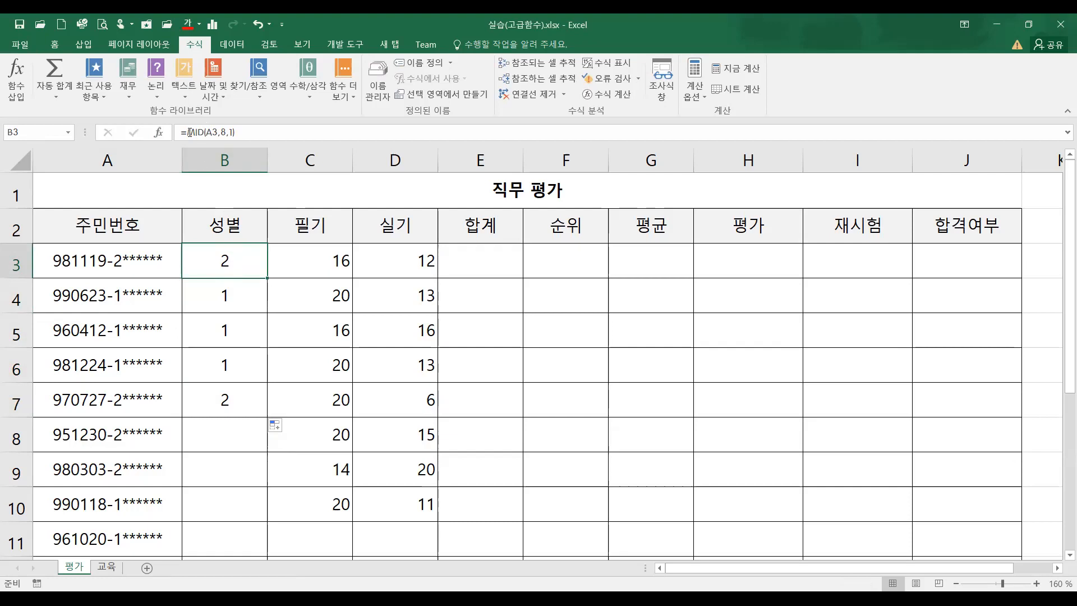
{"action": "left_click_drag", "start_coordinate": [189, 132], "coordinate": [239, 130]}
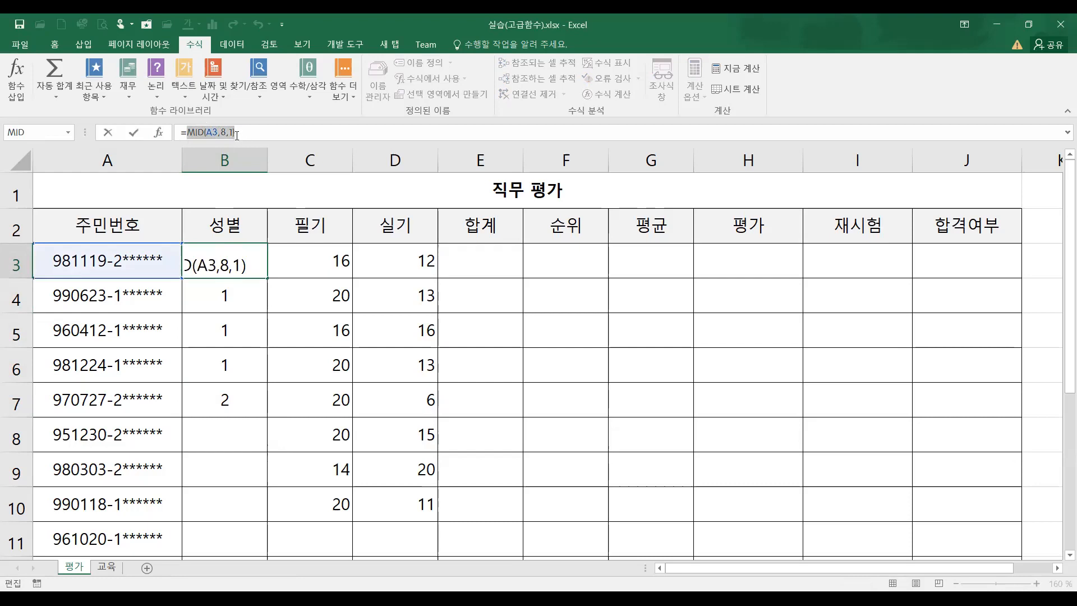
{"action": "left_click", "coordinate": [247, 131]}
{"action": "left_click_drag", "start_coordinate": [256, 129], "coordinate": [177, 131]}
{"action": "key", "text": "ctrl+c"}
{"action": "key", "text": "Delete"}
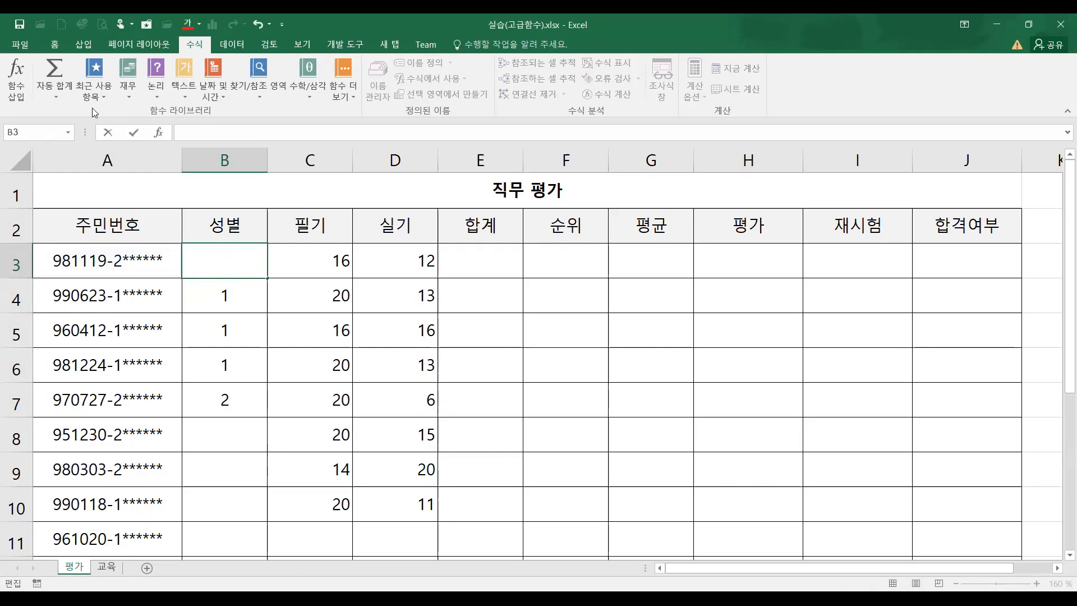
Step: Insert the IF function into B3 and set its logical test to MID(A3,8,1)="1", reusing the copied expression
{"action": "left_click", "coordinate": [20, 86]}
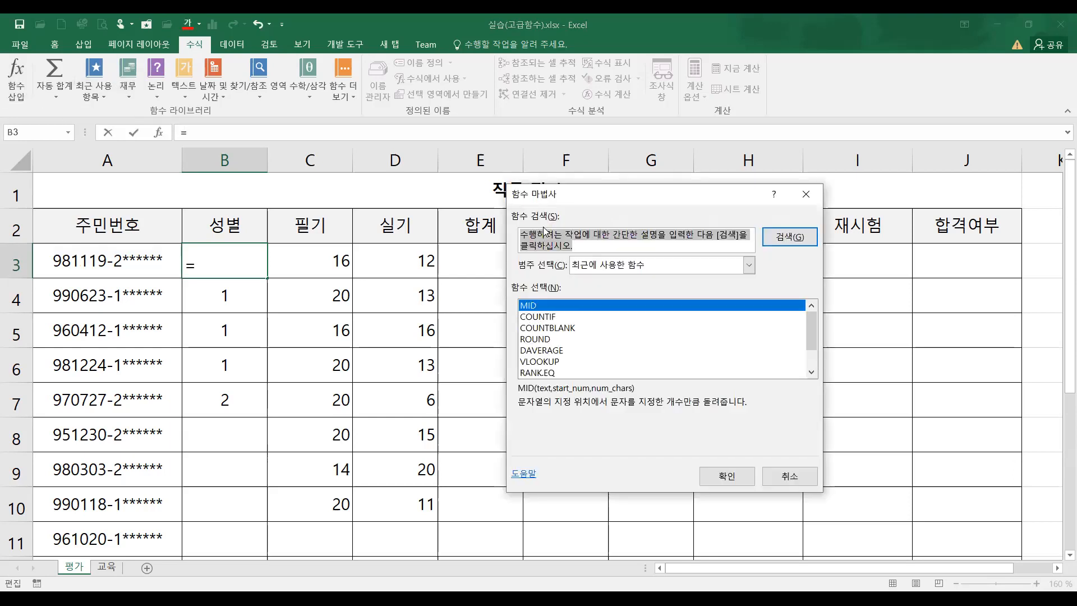
{"action": "type", "text": "if"}
{"action": "key", "text": "Return"}
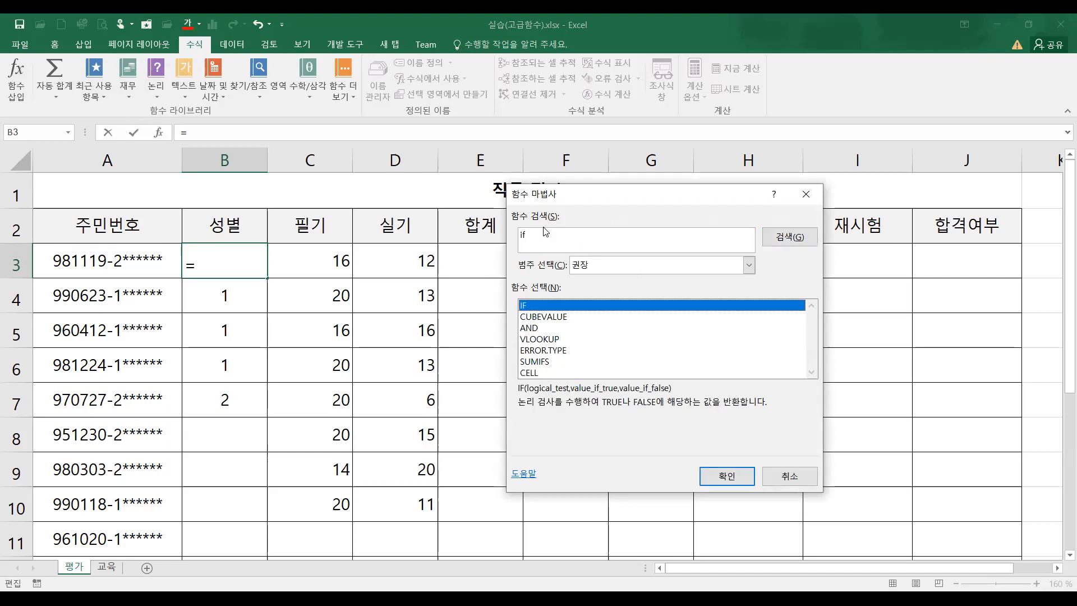
{"action": "double_click", "coordinate": [529, 305]}
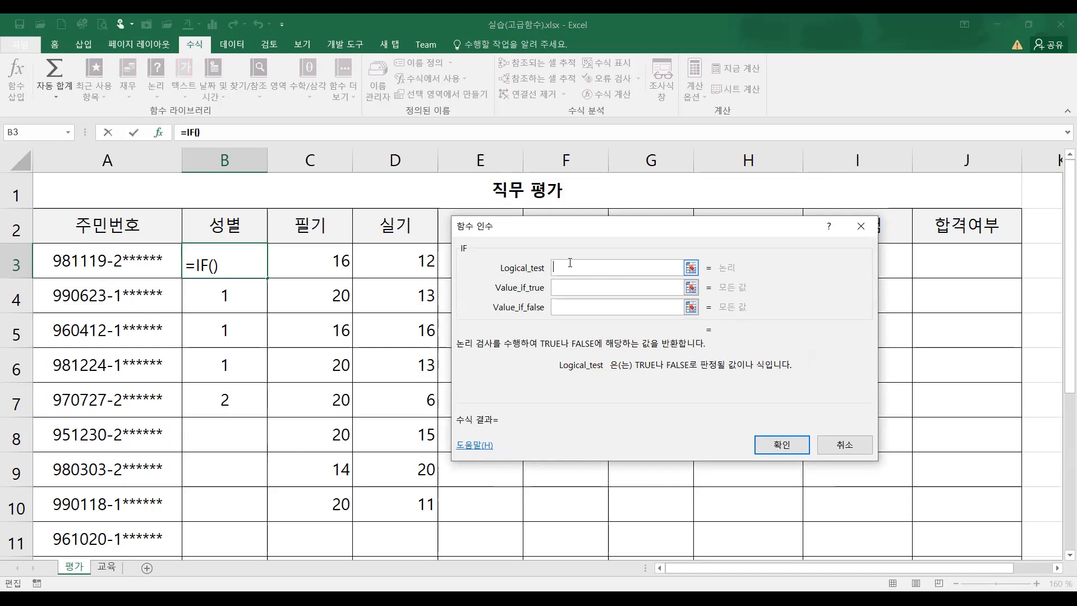
{"action": "key", "text": "ctrl+v"}
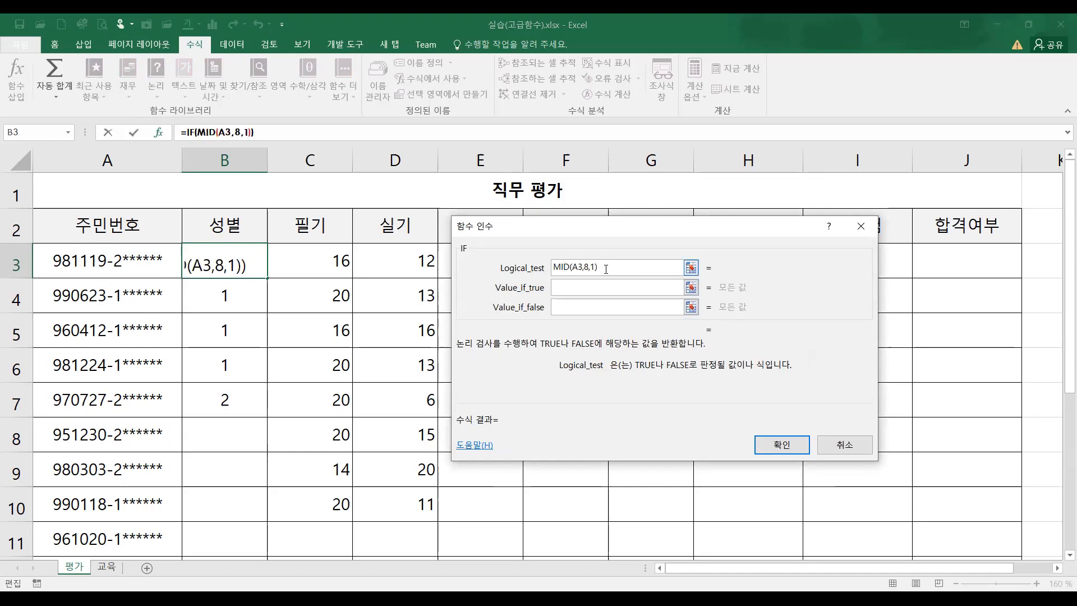
{"action": "type", "text": "=\"1\""}
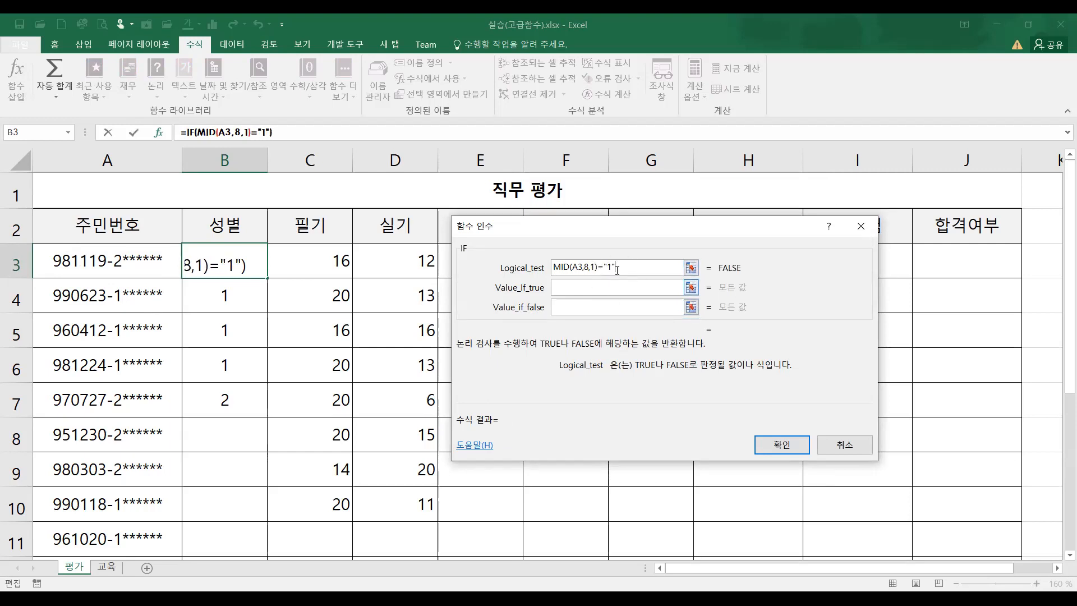
Step: Set the IF function's value if true to 남자 and its value if false to 여자
{"action": "left_click", "coordinate": [606, 287]}
{"action": "type", "text": "ska"}
{"action": "key", "text": "BackSpace"}
{"action": "key", "text": "BackSpace"}
{"action": "key", "text": "BackSpace"}
{"action": "key", "text": "Hangul"}
{"action": "type", "text": "나ㅁ자"}
{"action": "left_click", "coordinate": [582, 309]}
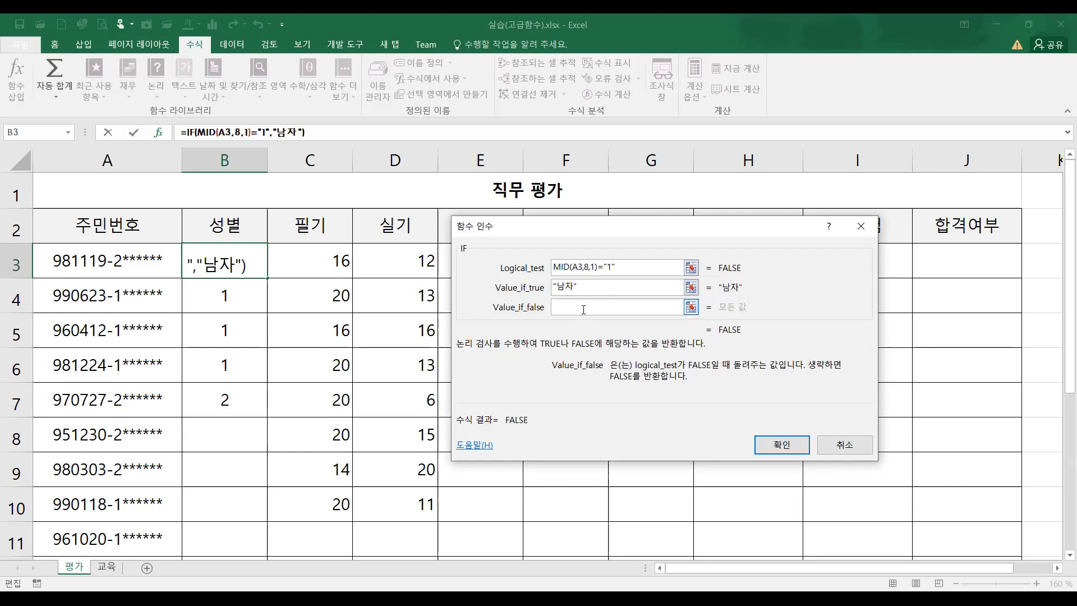
{"action": "type", "text": "여자"}
{"action": "left_click", "coordinate": [585, 286]}
{"action": "left_click", "coordinate": [583, 309]}
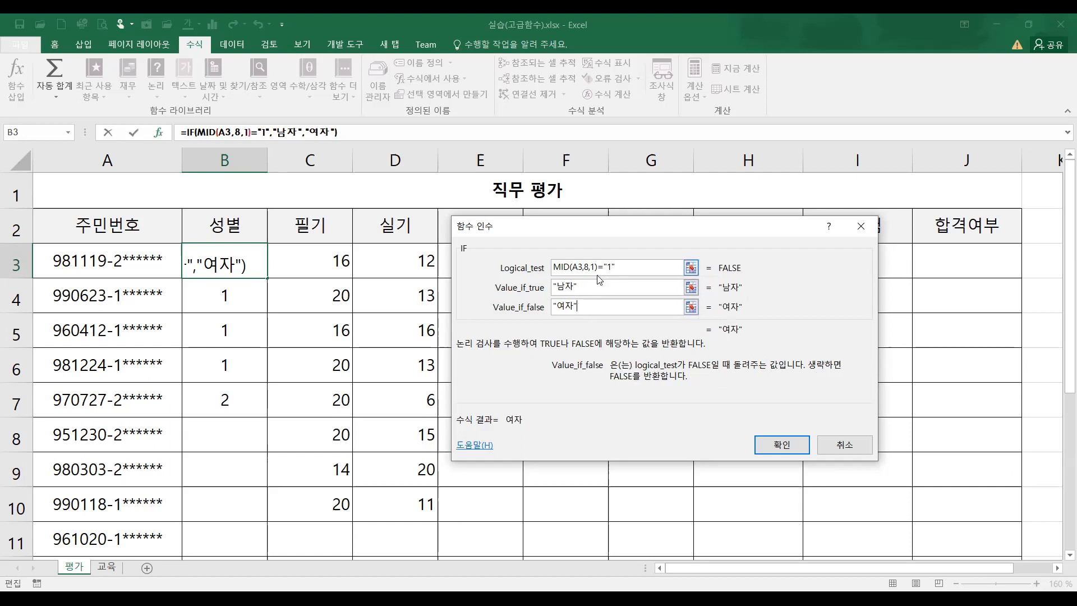
Step: Replace the whole IF logical test with an empty nested function call, mid()
{"action": "left_click_drag", "start_coordinate": [596, 271], "coordinate": [548, 268]}
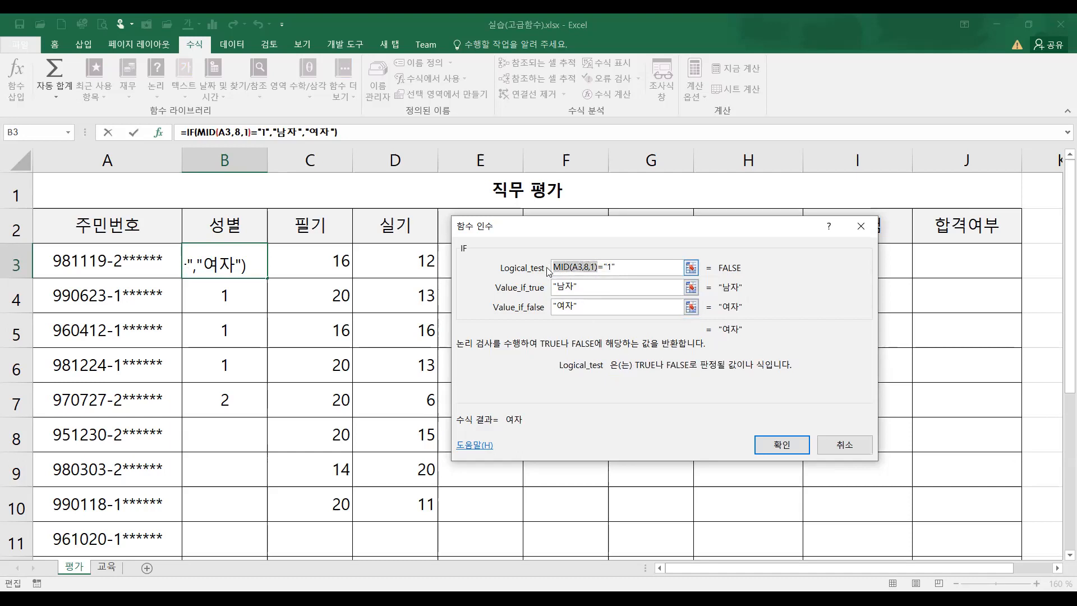
{"action": "left_click_drag", "start_coordinate": [604, 264], "coordinate": [548, 268]}
{"action": "left_click", "coordinate": [627, 262]}
{"action": "left_click", "coordinate": [559, 267]}
{"action": "left_click_drag", "start_coordinate": [597, 267], "coordinate": [534, 269]}
{"action": "left_click_drag", "start_coordinate": [625, 264], "coordinate": [489, 268]}
{"action": "key", "text": "Delete"}
{"action": "type", "text": "ㅐ"}
{"action": "key", "text": "BackSpace"}
{"action": "type", "text": "mi"}
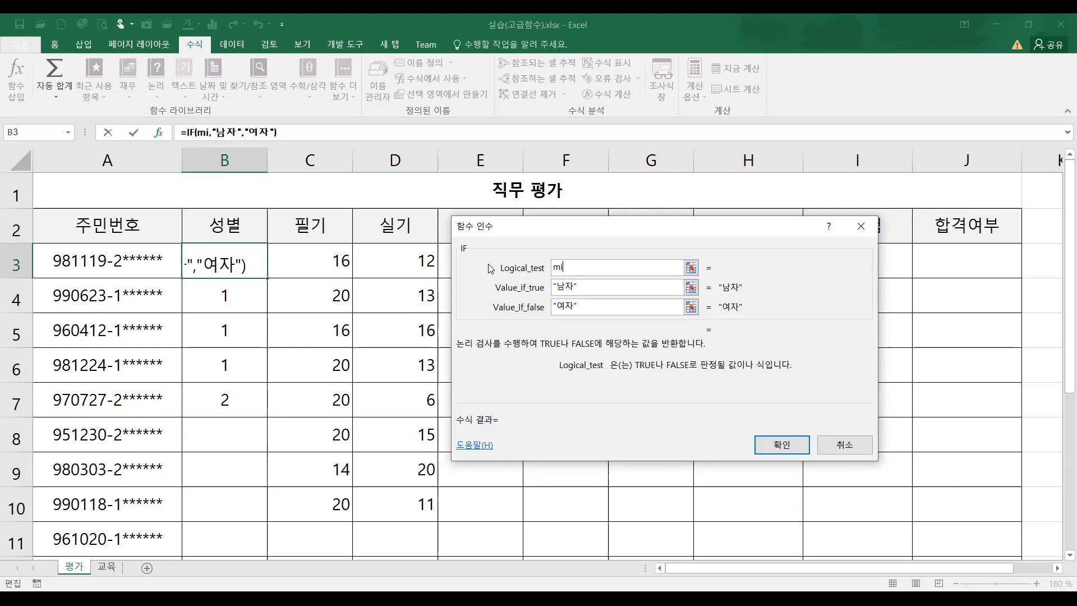
{"action": "type", "text": "d()"}
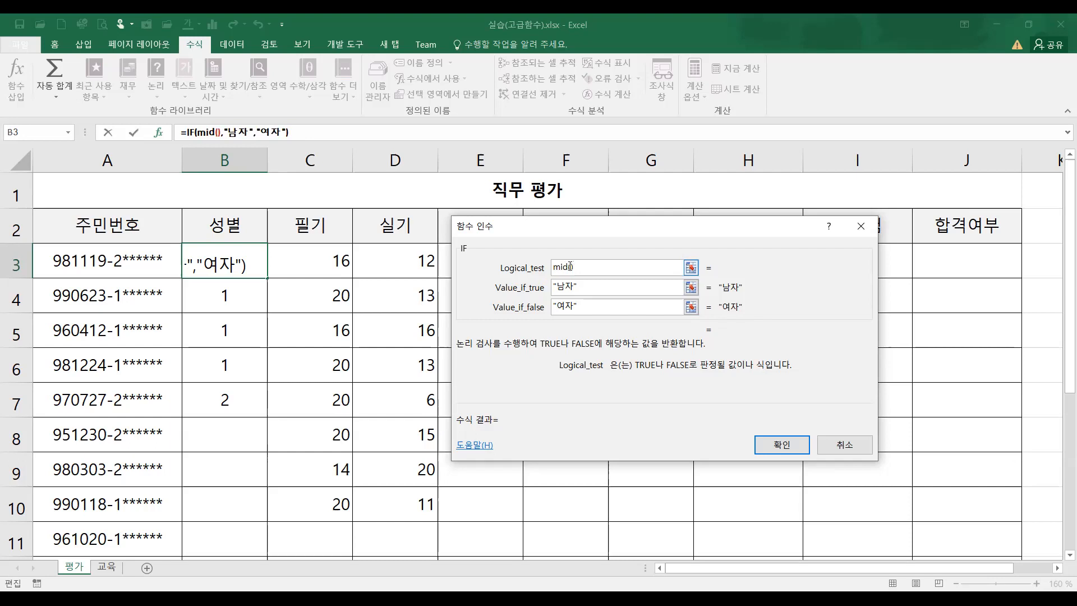
Step: Bring up the nested MID function's arguments and set Text to A3, Start_num to 8 and Num_chars to 1
{"action": "left_click", "coordinate": [218, 132]}
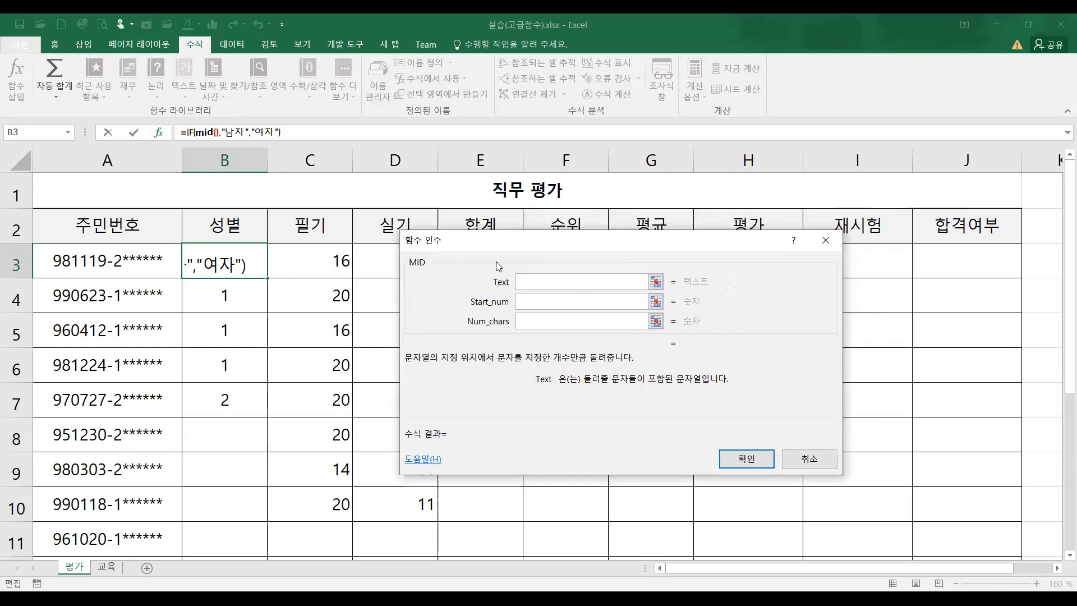
{"action": "left_click", "coordinate": [190, 132]}
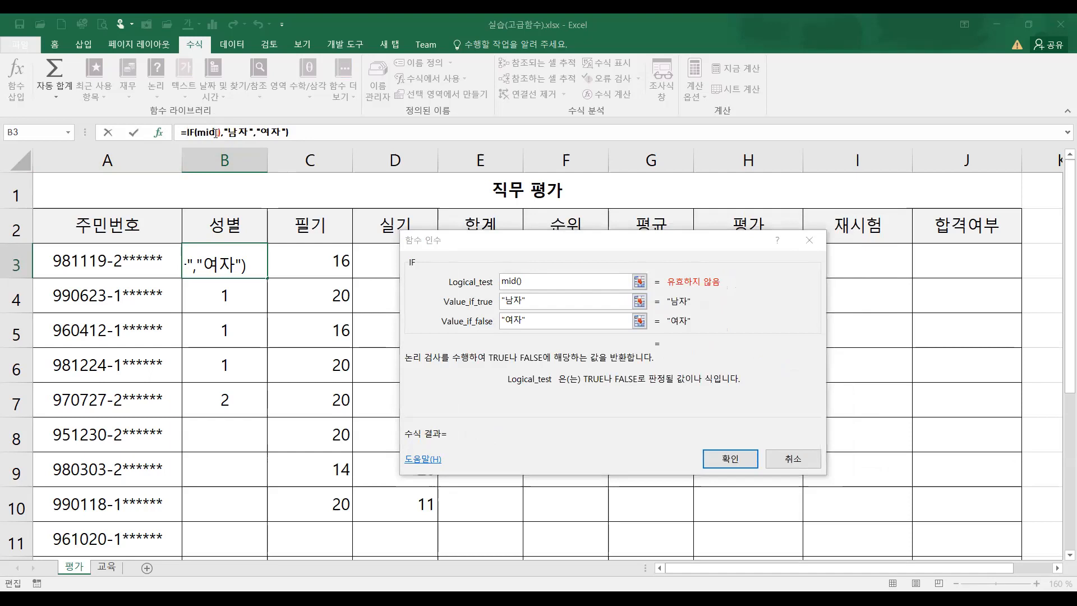
{"action": "left_click", "coordinate": [216, 133]}
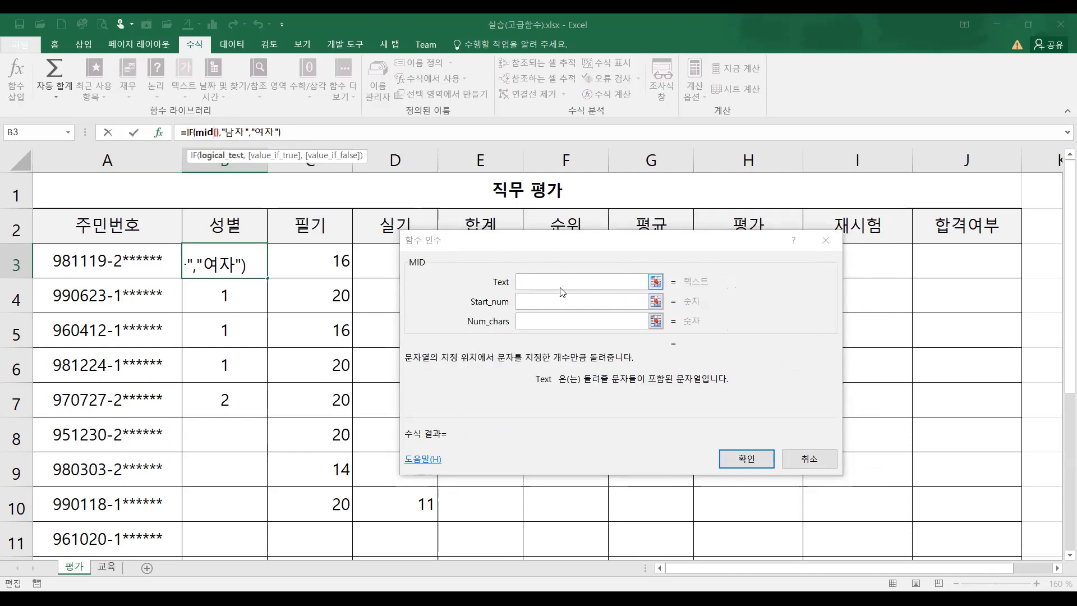
{"action": "left_click", "coordinate": [118, 263]}
{"action": "left_click", "coordinate": [519, 303]}
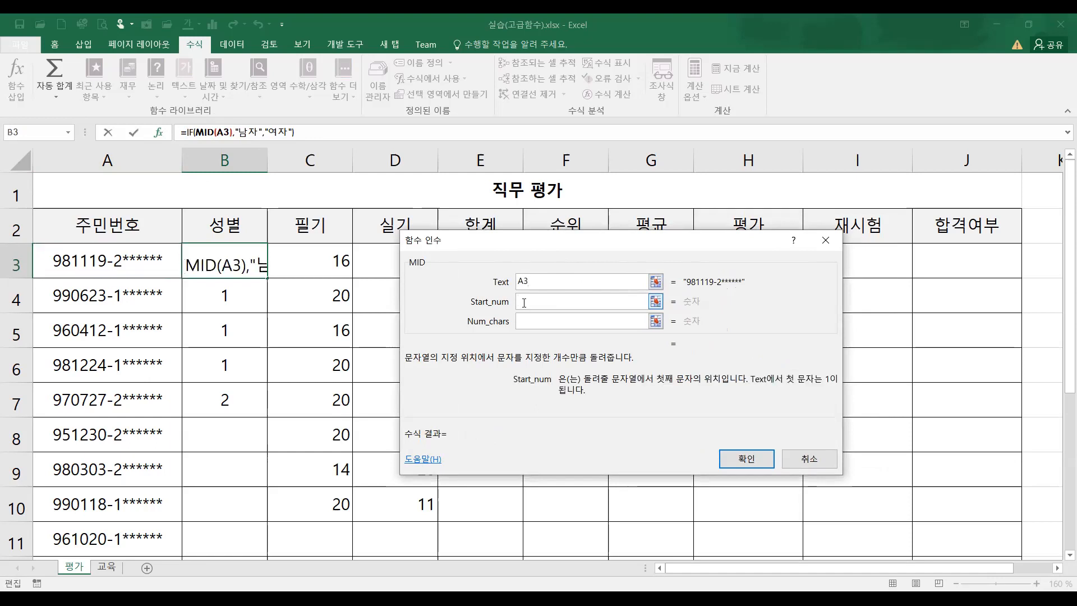
{"action": "type", "text": "8"}
{"action": "left_click", "coordinate": [527, 322]}
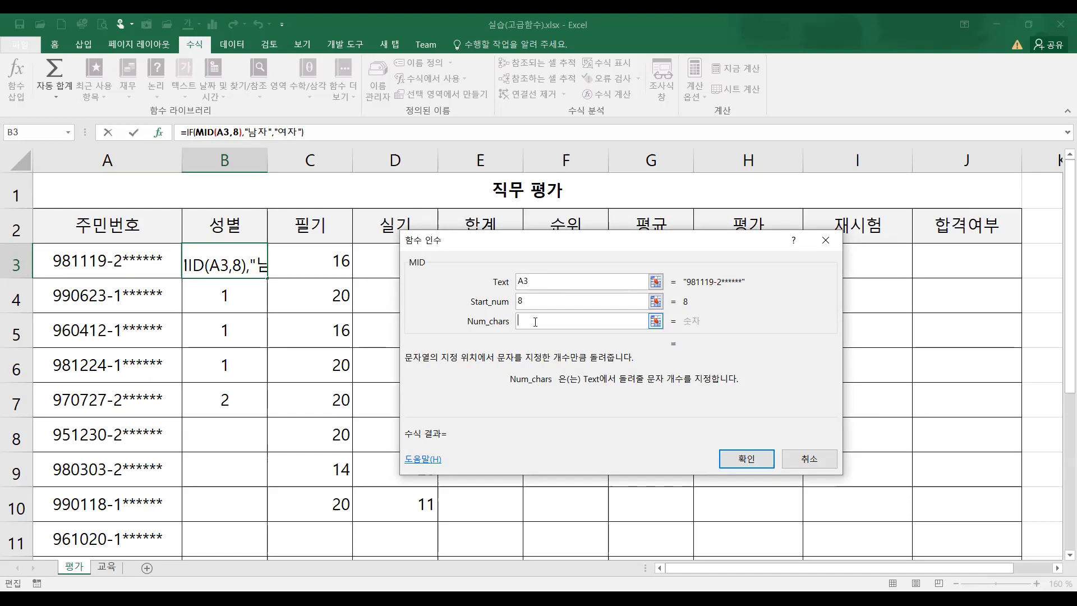
{"action": "type", "text": "1"}
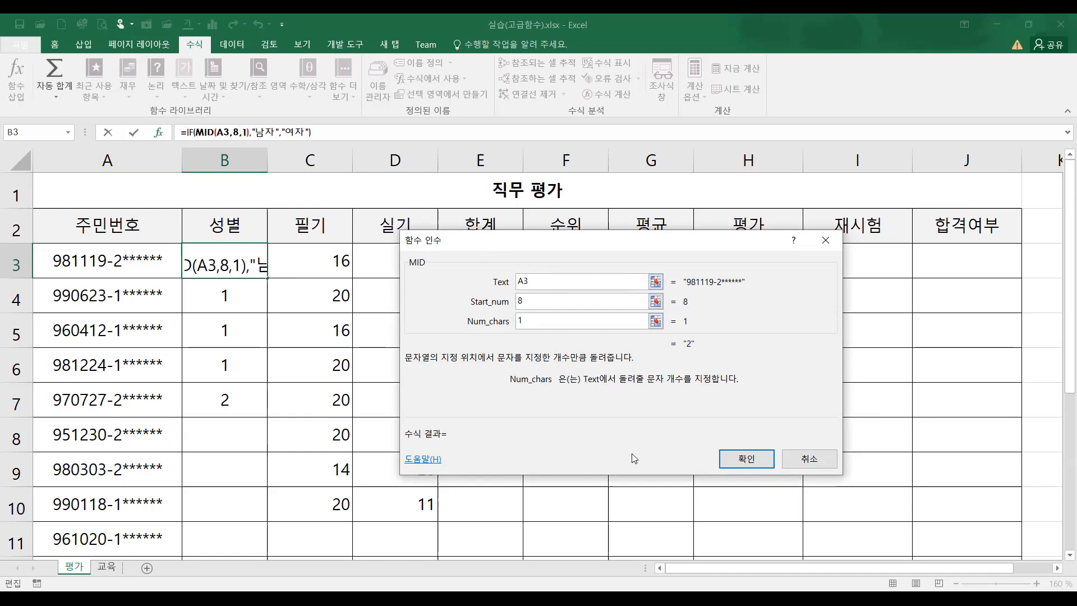
Step: Return to the outer IF function's arguments and complete the logical test as MID(A3,8,1)="1"
{"action": "left_click", "coordinate": [189, 132]}
{"action": "left_click", "coordinate": [554, 277]}
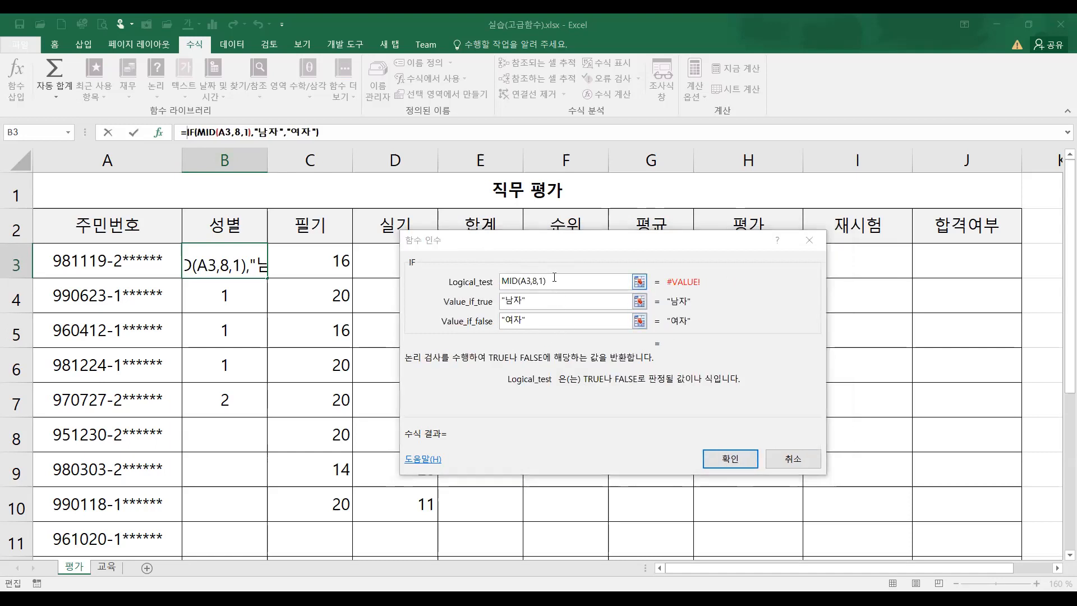
{"action": "left_click_drag", "start_coordinate": [554, 277], "coordinate": [490, 286]}
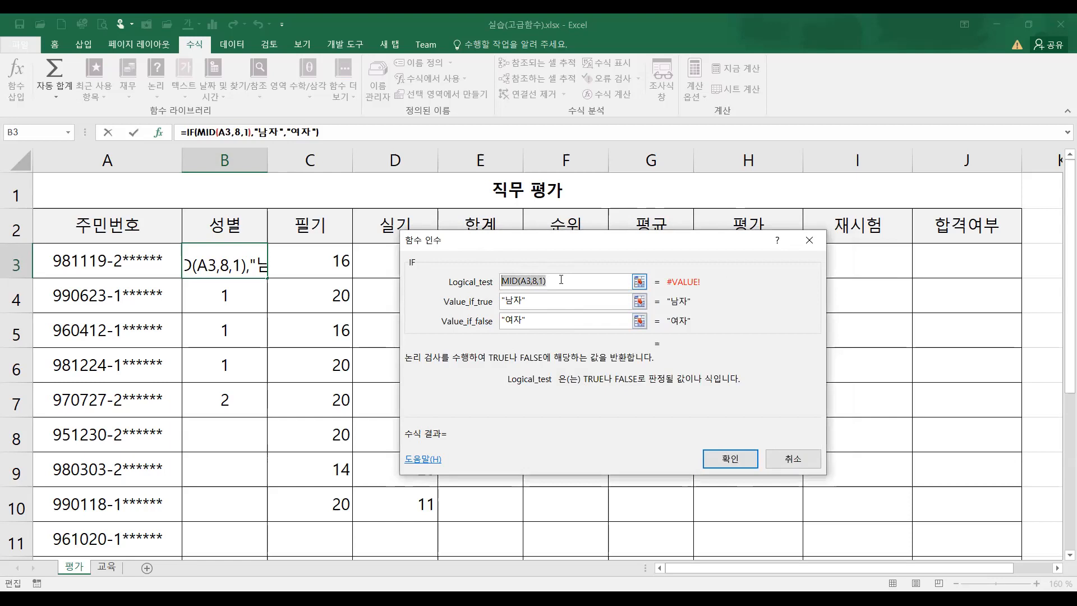
{"action": "left_click", "coordinate": [560, 279]}
{"action": "type", "text": "=\"1"}
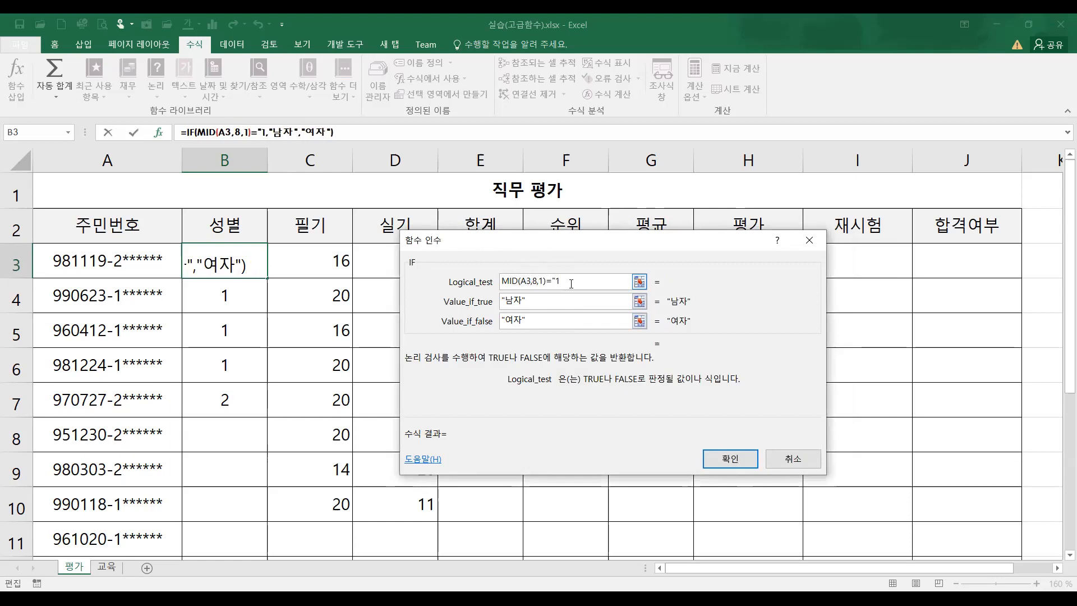
{"action": "type", "text": "\""}
Step: Remove the ="1" comparison from the IF logical test and check how the test evaluates without it
{"action": "left_click_drag", "start_coordinate": [570, 284], "coordinate": [487, 283]}
{"action": "left_click_drag", "start_coordinate": [586, 277], "coordinate": [549, 277]}
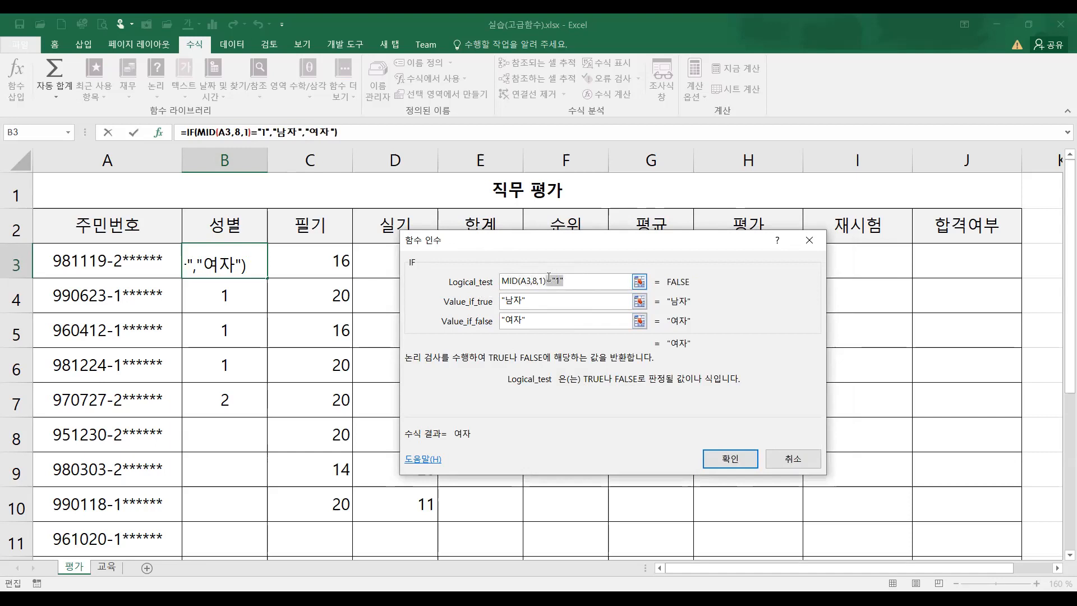
{"action": "key", "text": "Delete"}
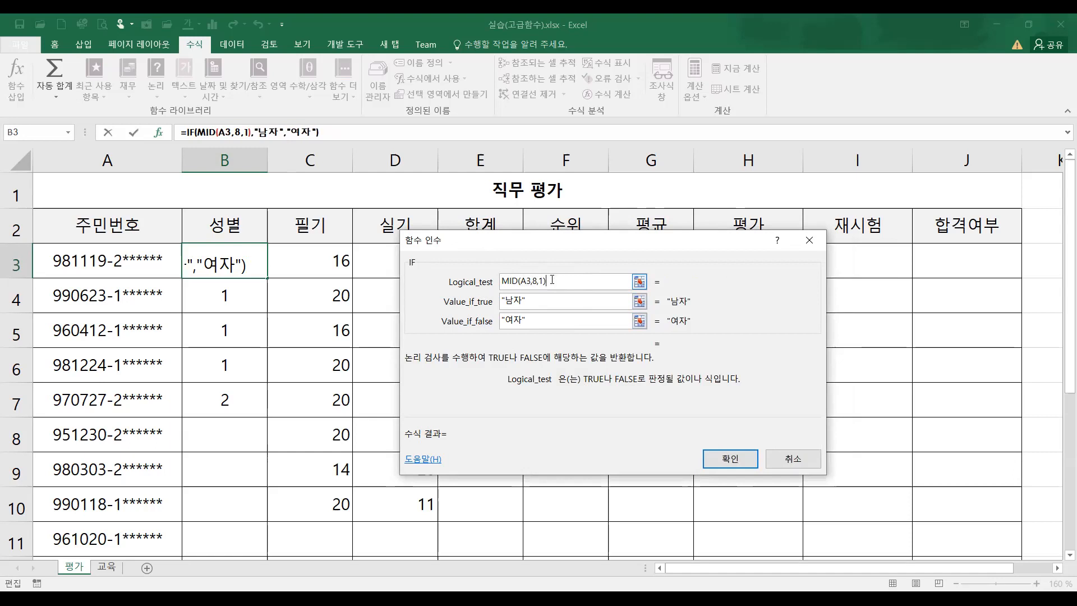
{"action": "left_click", "coordinate": [574, 300]}
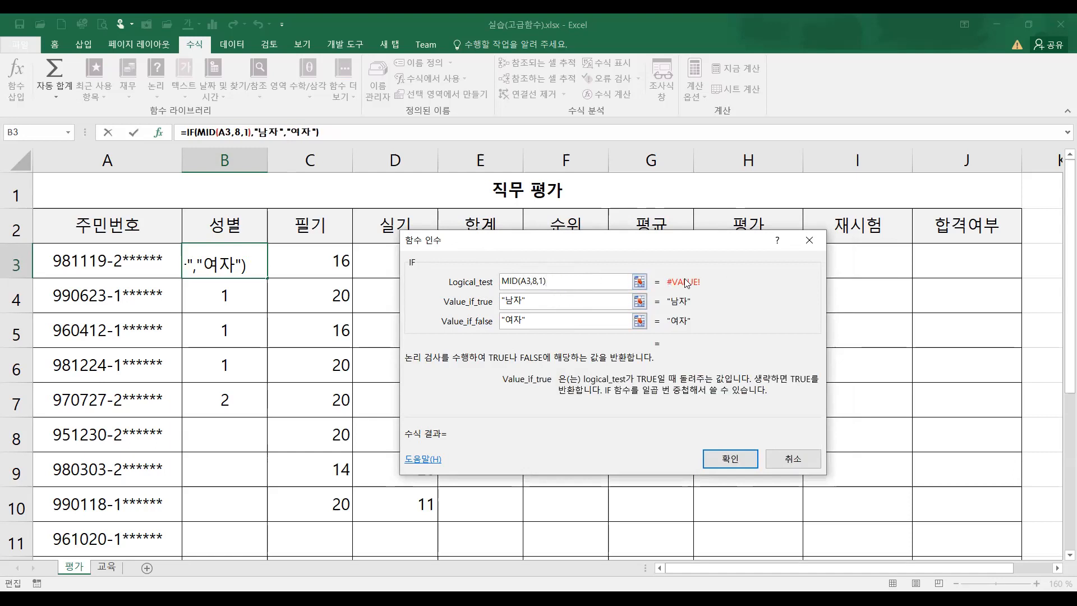
Step: Add ="1" after MID(A3,8,1) in the logical test and accept the IF formula in B3
{"action": "left_click", "coordinate": [564, 278]}
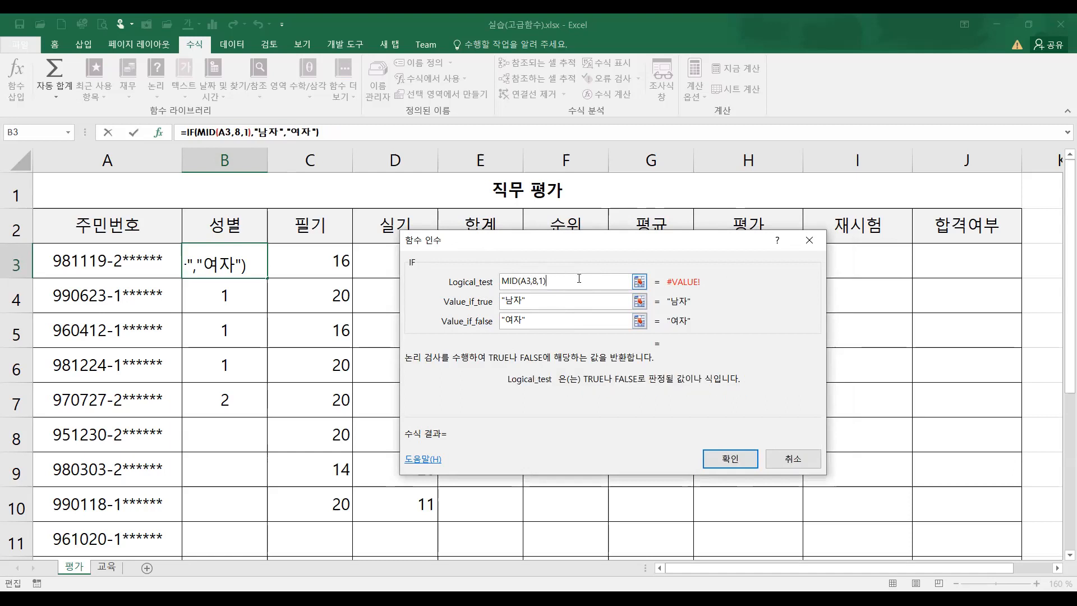
{"action": "type", "text": "=\"1\""}
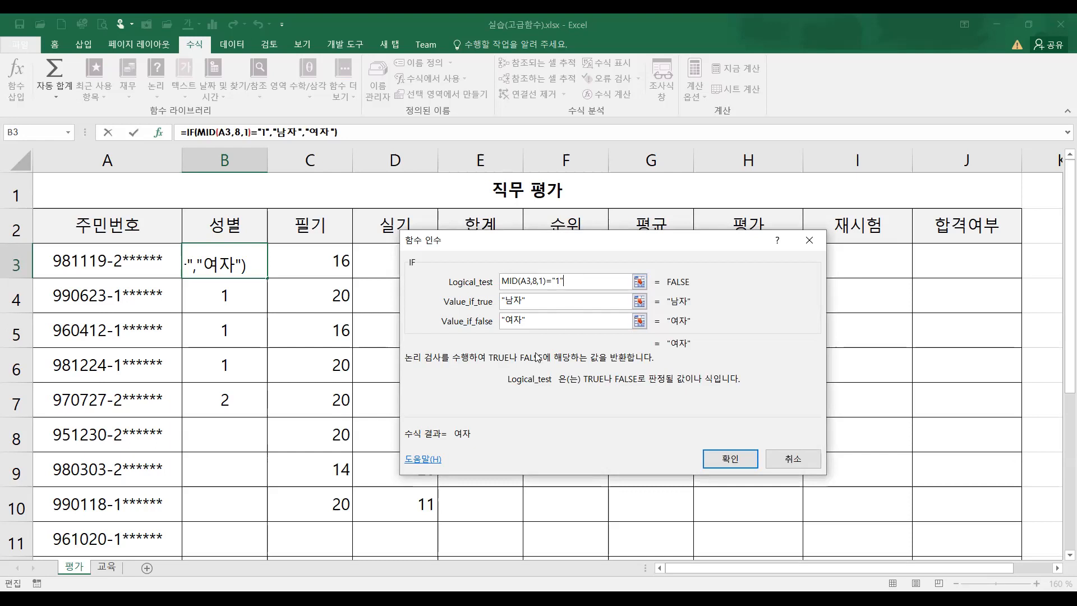
{"action": "left_click", "coordinate": [540, 323]}
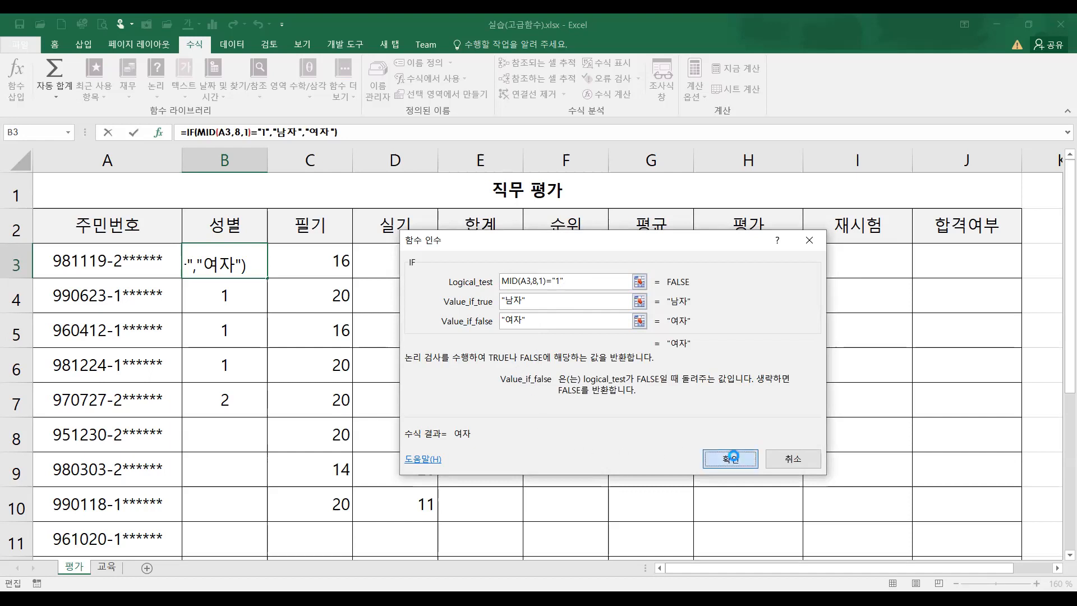
{"action": "left_click", "coordinate": [730, 458]}
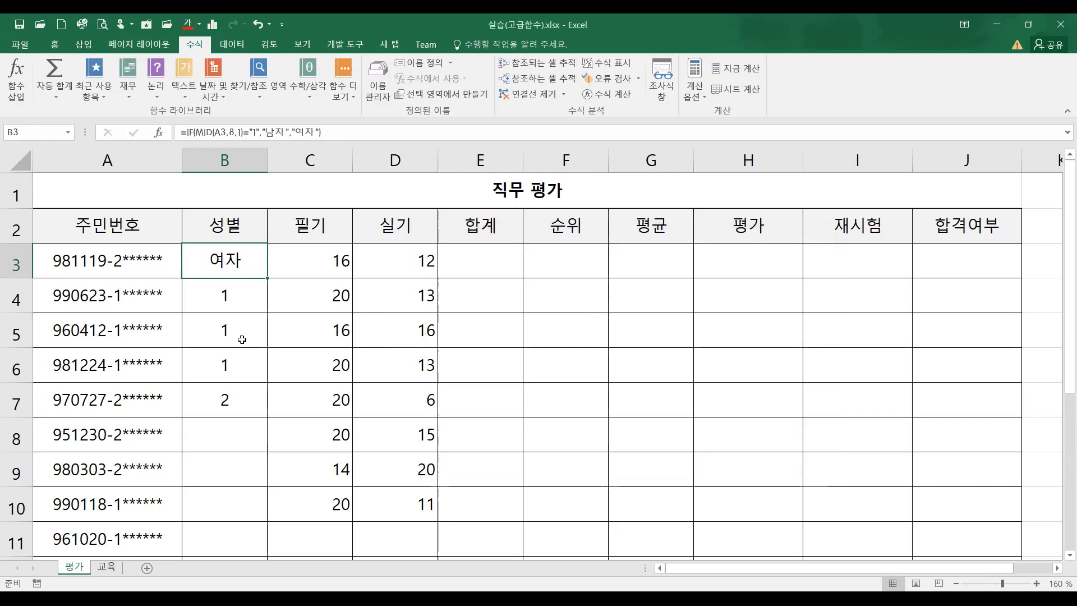
Step: Fill the IF formula from B3 down through B12 in the 성별 column
{"action": "left_click_drag", "start_coordinate": [268, 278], "coordinate": [267, 350]}
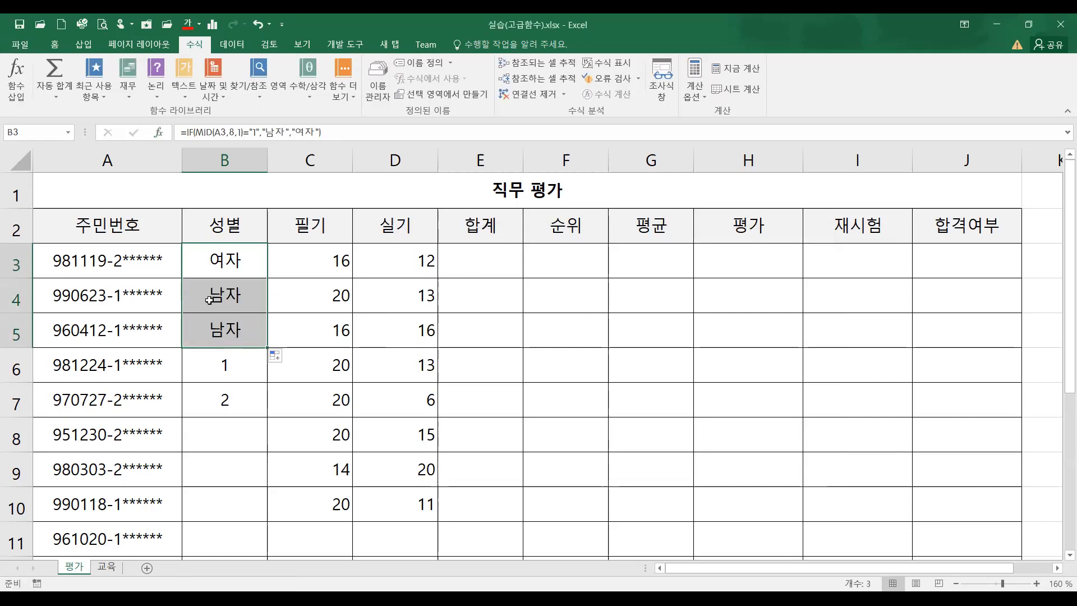
{"action": "left_click", "coordinate": [240, 332]}
{"action": "left_click_drag", "start_coordinate": [266, 348], "coordinate": [265, 418]}
{"action": "scroll", "coordinate": [265, 418], "scroll_direction": "down", "scroll_amount": 2}
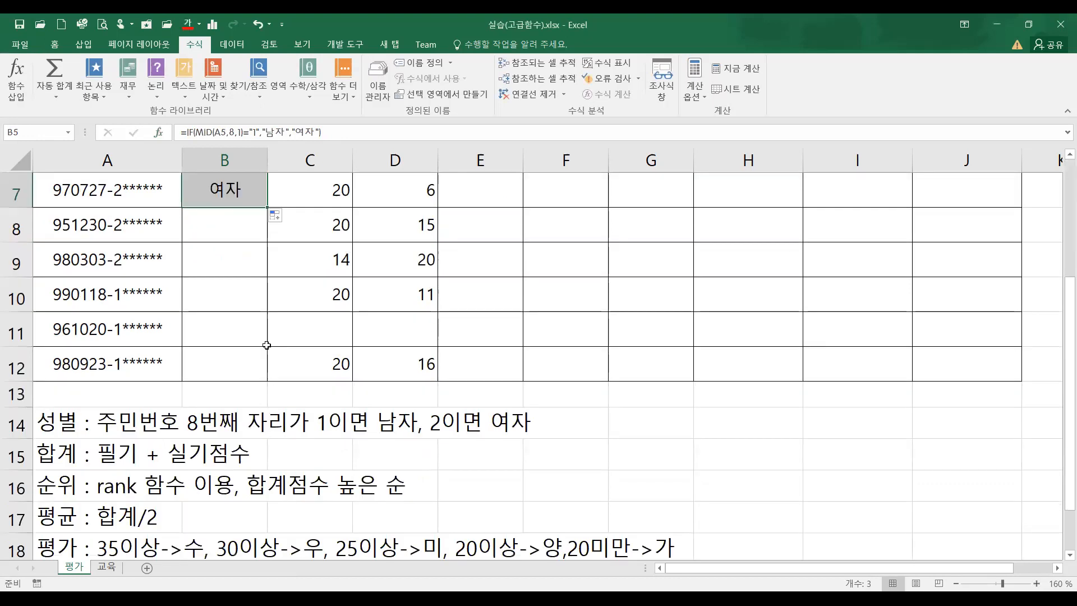
{"action": "left_click_drag", "start_coordinate": [267, 207], "coordinate": [271, 377]}
{"action": "left_click", "coordinate": [239, 331]}
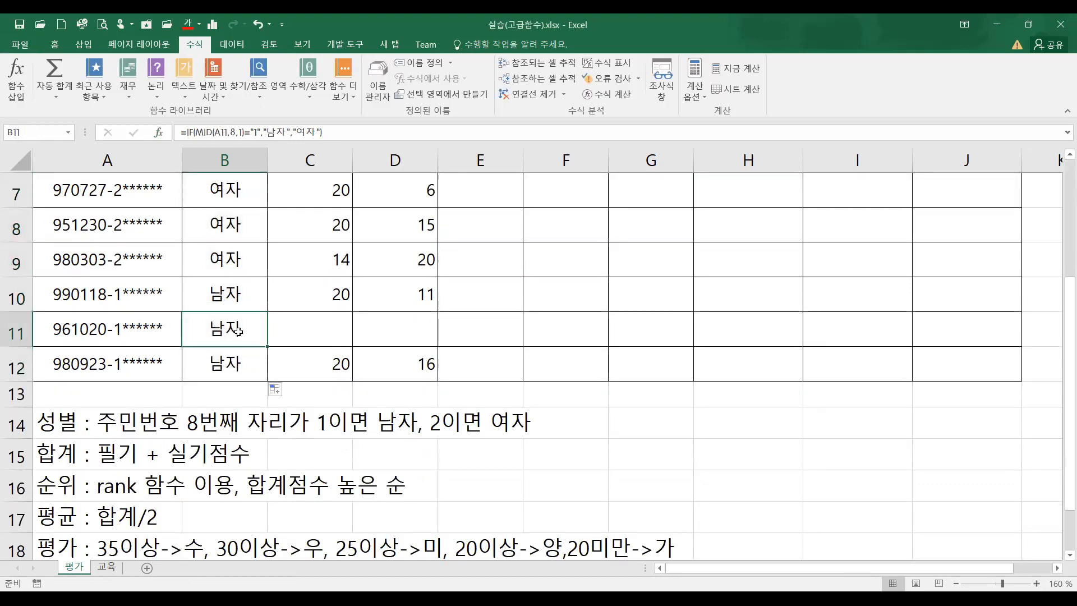
Step: Examine the 성별 formulas in B3 and B4 and their references to the resident numbers
{"action": "scroll", "coordinate": [238, 331], "scroll_direction": "up", "scroll_amount": 2}
{"action": "left_click", "coordinate": [229, 272]}
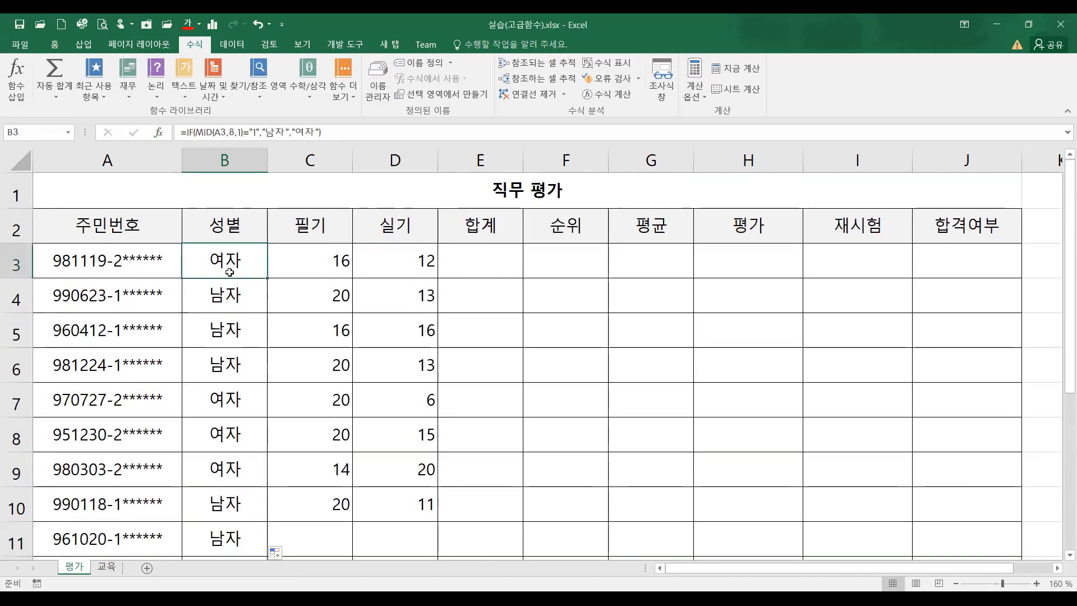
{"action": "left_click", "coordinate": [230, 292]}
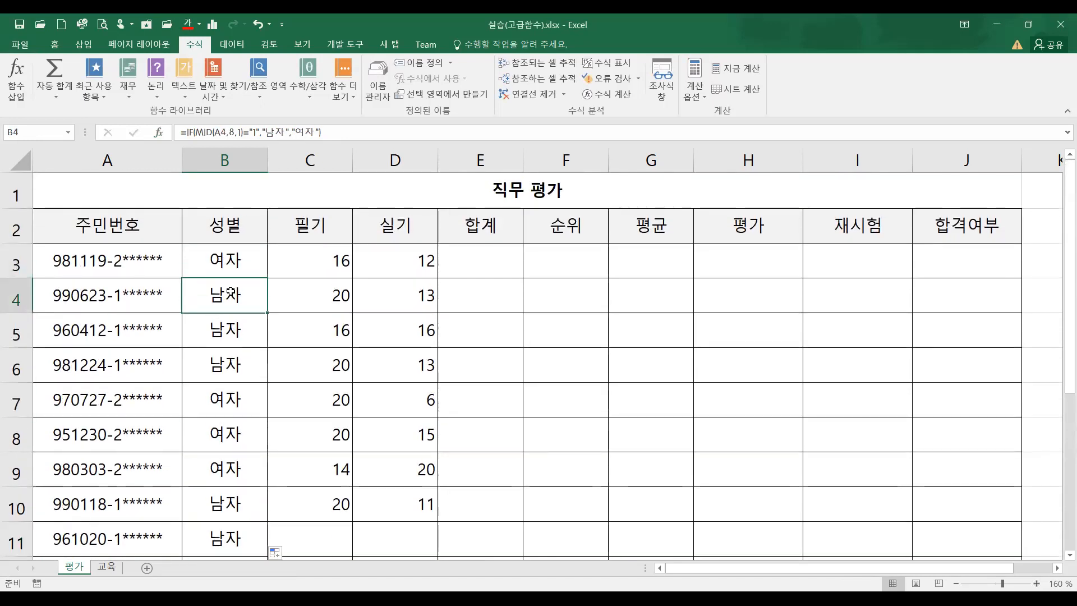
{"action": "left_click", "coordinate": [226, 263]}
{"action": "left_click", "coordinate": [230, 294]}
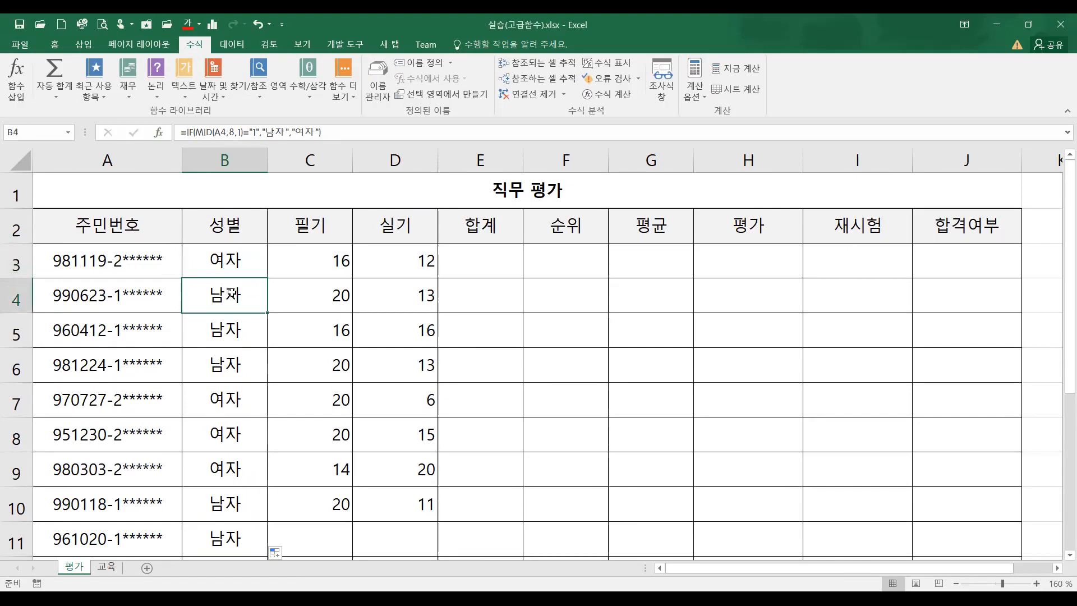
{"action": "left_click", "coordinate": [484, 258]}
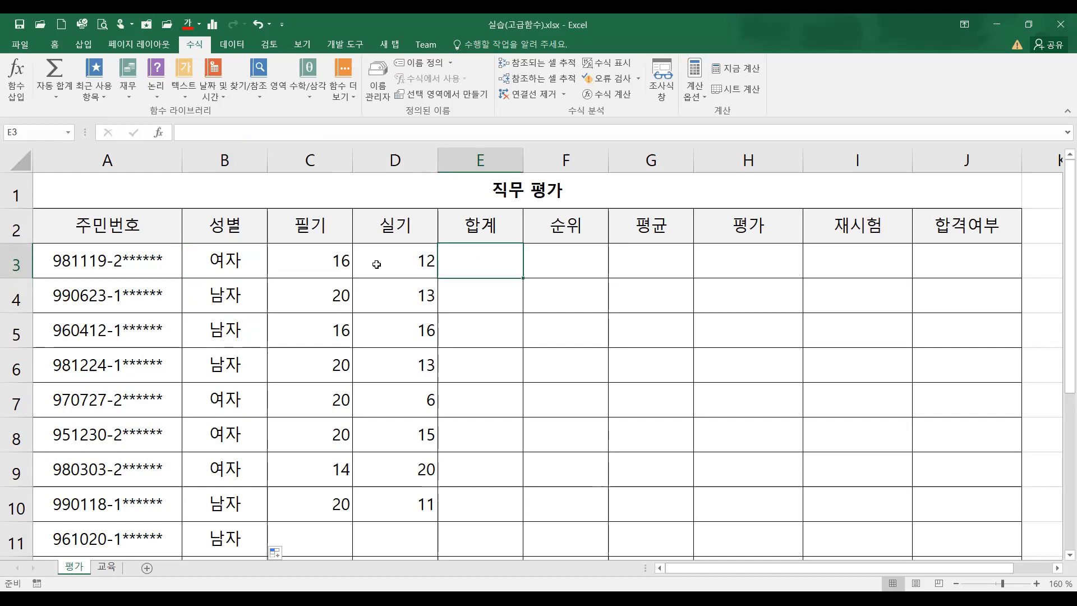
{"action": "left_click", "coordinate": [247, 264]}
{"action": "left_click", "coordinate": [238, 300]}
Step: Try adding the 필기 and 실기 scores in E3 with =C3+D3, and clear the cell again
{"action": "left_click", "coordinate": [487, 265]}
{"action": "left_click", "coordinate": [326, 266]}
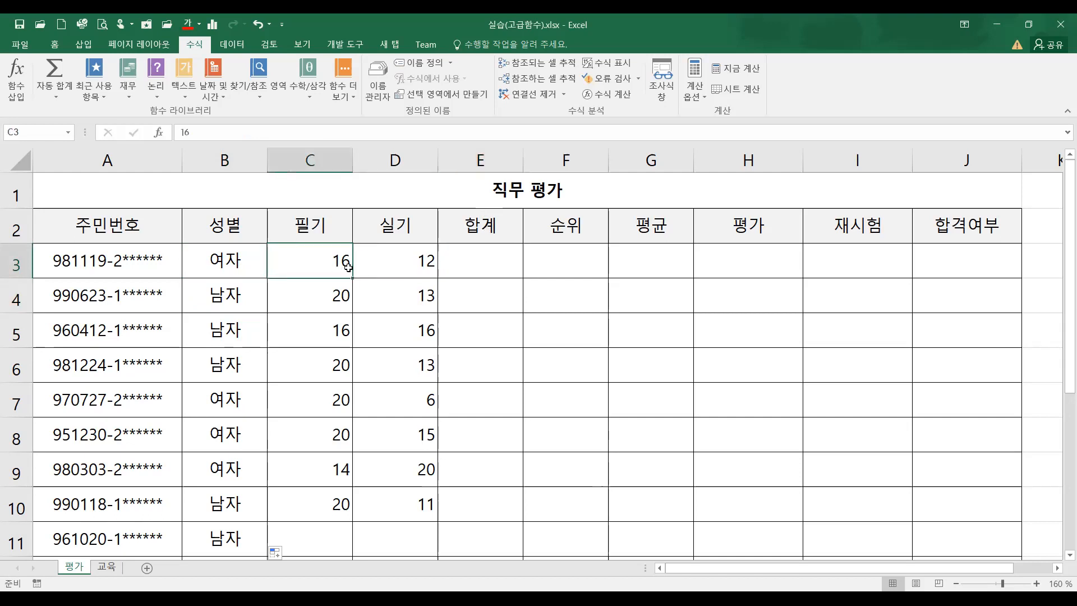
{"action": "left_click", "coordinate": [405, 267]}
{"action": "left_click", "coordinate": [502, 263]}
{"action": "type", "text": "="}
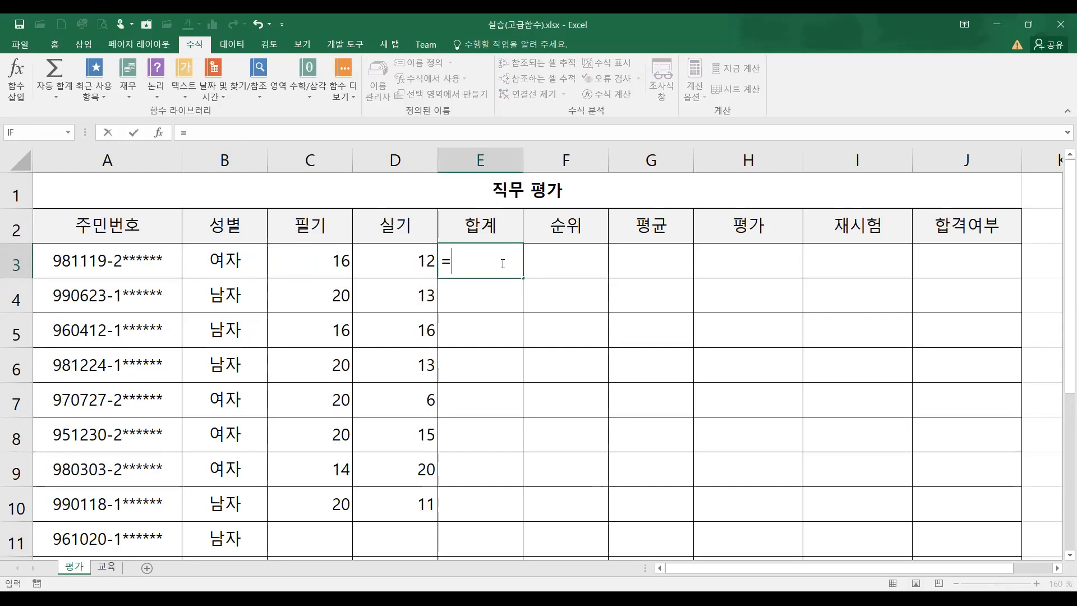
{"action": "left_click", "coordinate": [315, 262]}
{"action": "type", "text": "+"}
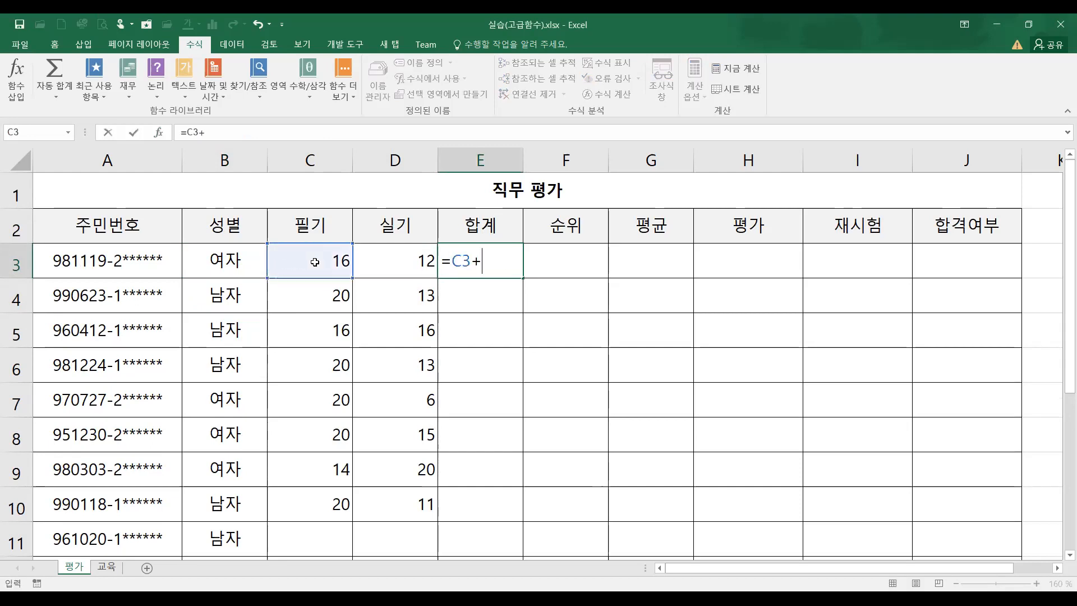
{"action": "left_click", "coordinate": [423, 263]}
{"action": "key", "text": "Return"}
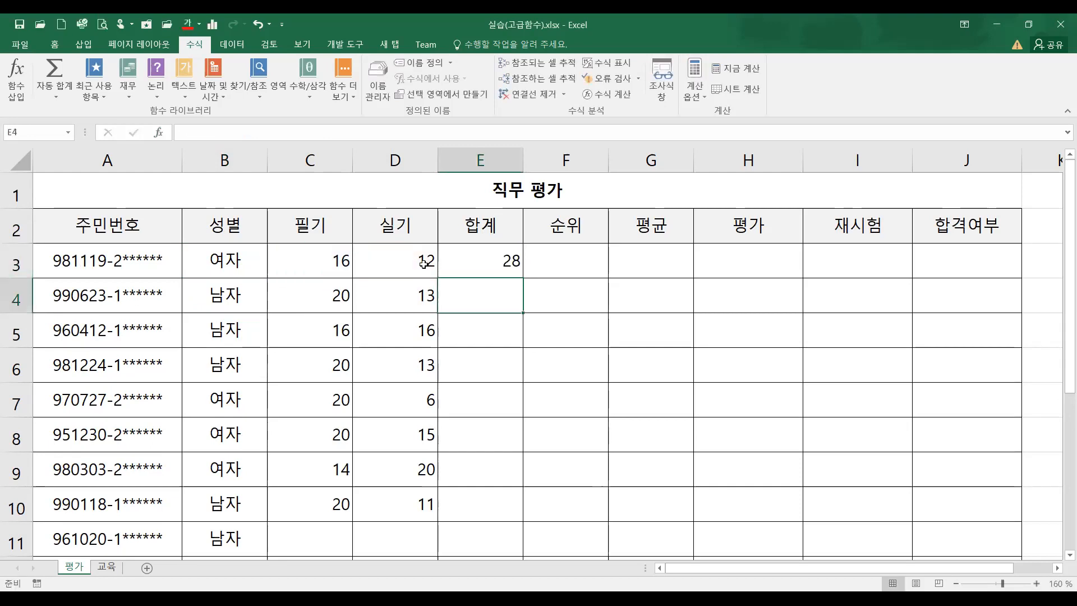
{"action": "left_click", "coordinate": [491, 258]}
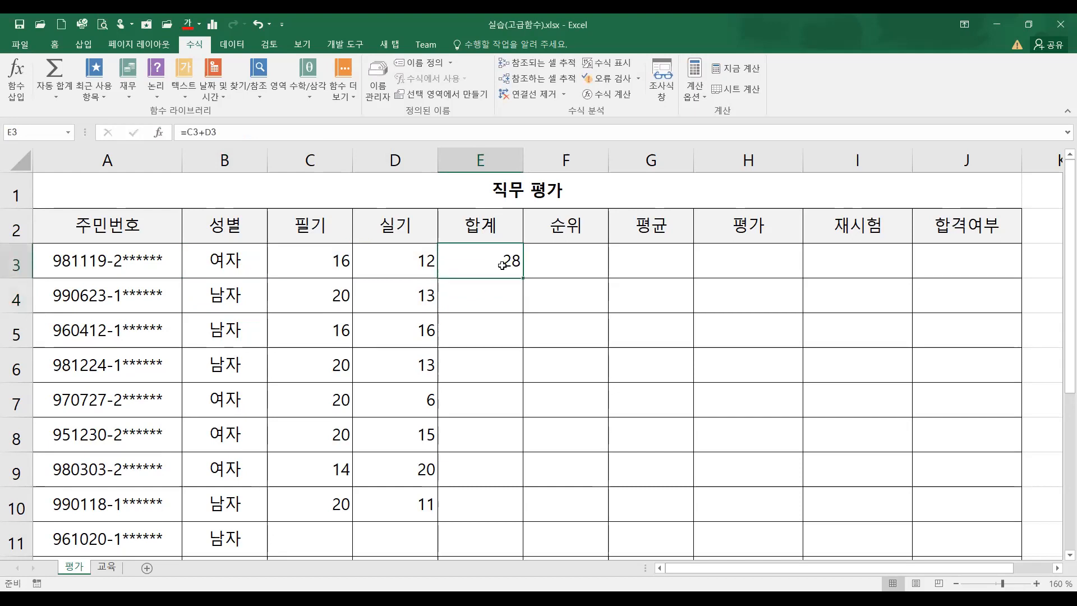
{"action": "key", "text": "Delete"}
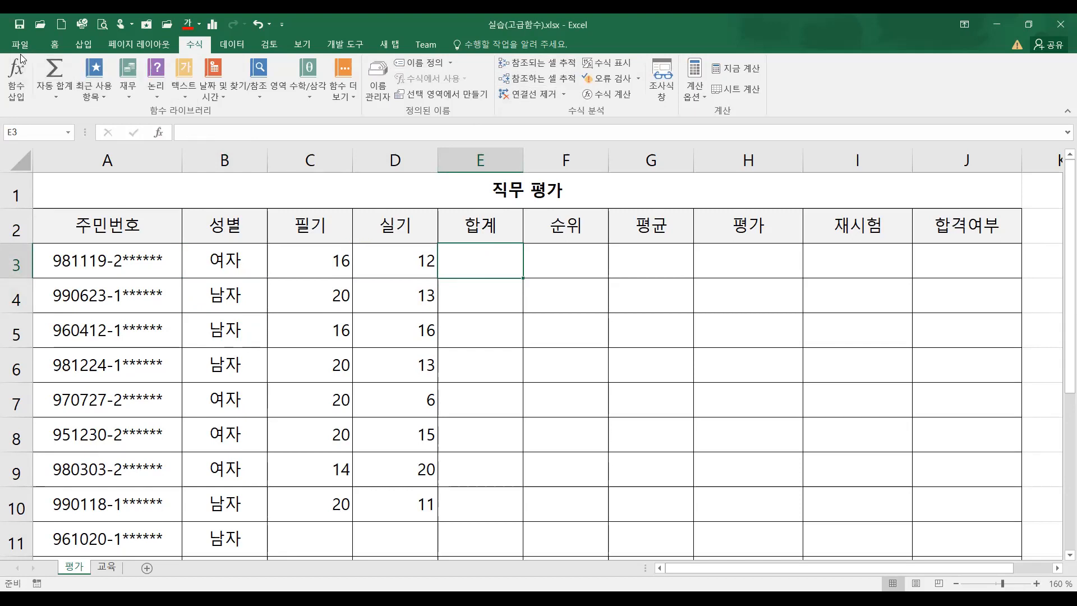
Step: Total the first person's 필기 and 실기 scores in E3 with AutoSum, giving =SUM(C3:D3)
{"action": "left_click", "coordinate": [61, 95]}
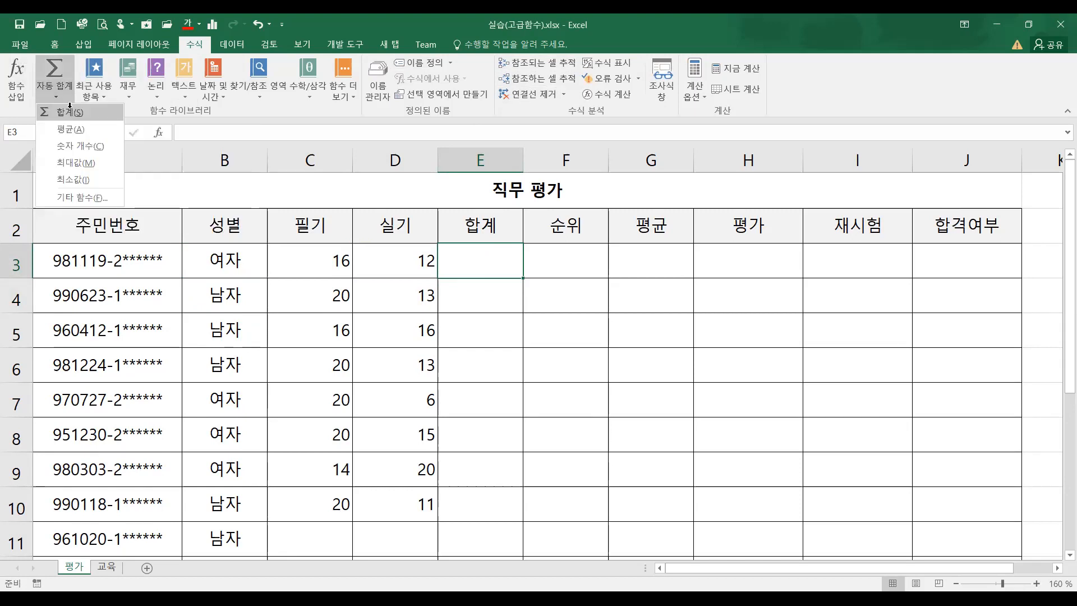
{"action": "left_click", "coordinate": [71, 113]}
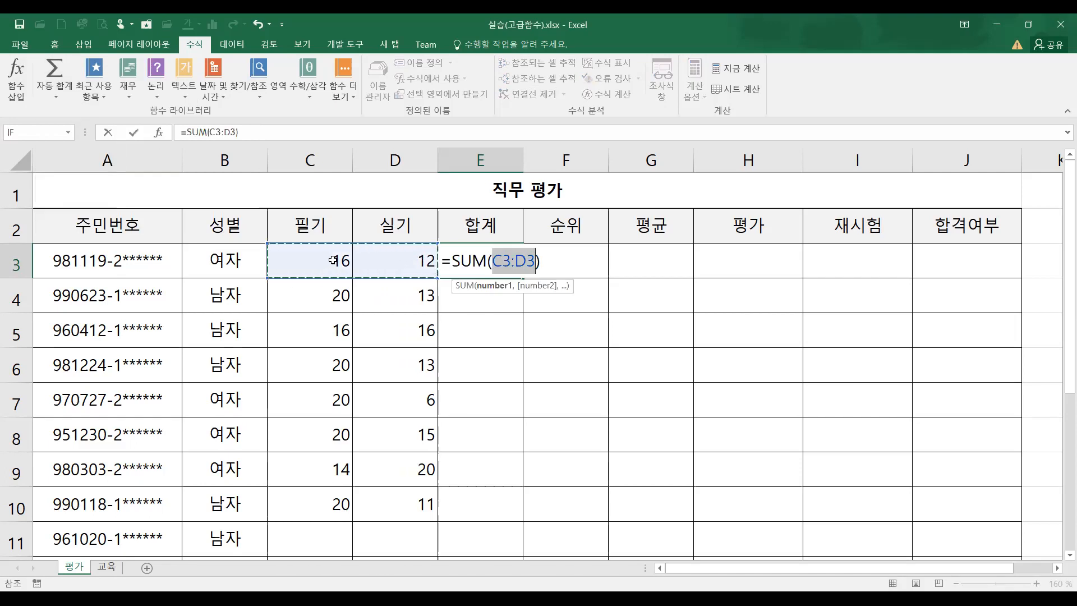
{"action": "key", "text": "Return"}
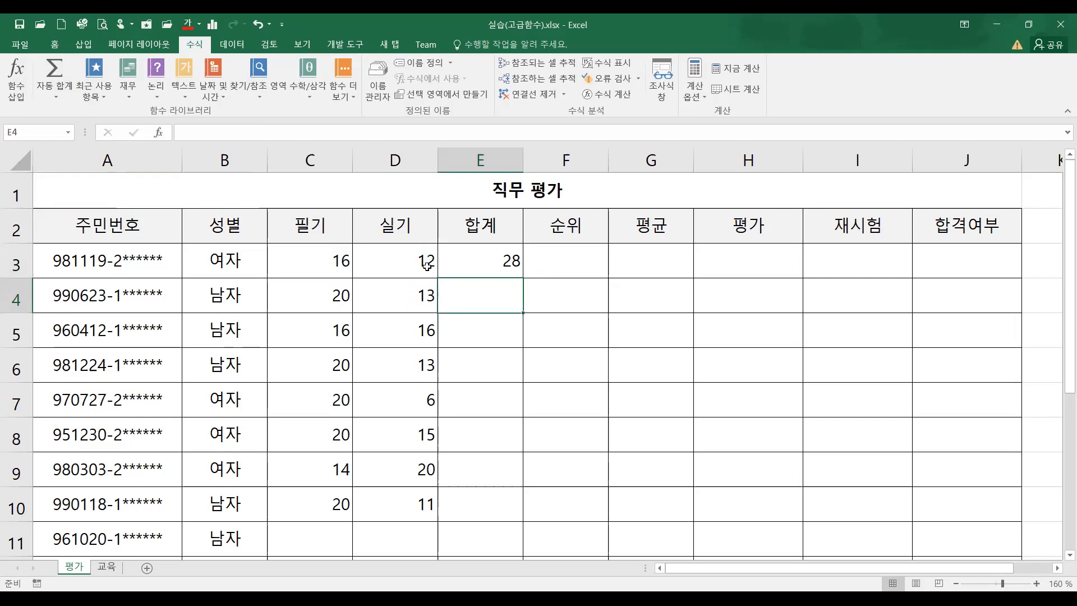
Step: Fill the SUM formula from E3 down through E12 in the 합계 column and check the formula in E11
{"action": "left_click", "coordinate": [510, 259]}
{"action": "left_click_drag", "start_coordinate": [522, 278], "coordinate": [516, 518]}
{"action": "scroll", "coordinate": [471, 464], "scroll_direction": "down", "scroll_amount": 2}
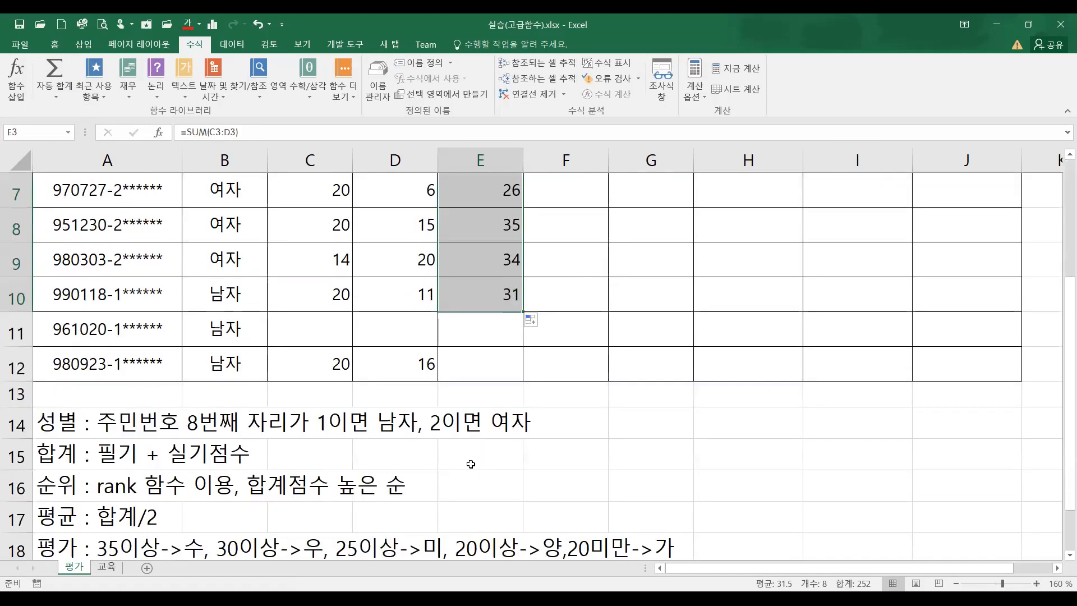
{"action": "left_click_drag", "start_coordinate": [522, 312], "coordinate": [514, 376]}
{"action": "scroll", "coordinate": [543, 312], "scroll_direction": "up", "scroll_amount": 2}
{"action": "scroll", "coordinate": [563, 324], "scroll_direction": "down", "scroll_amount": 3}
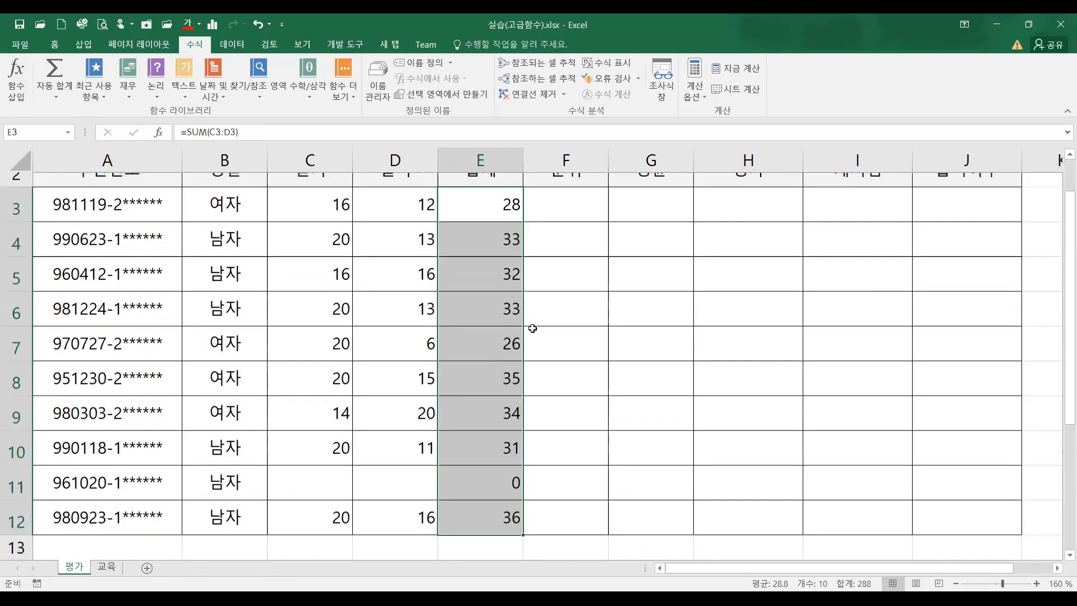
{"action": "left_click", "coordinate": [486, 230]}
{"action": "scroll", "coordinate": [486, 225], "scroll_direction": "up", "scroll_amount": 3}
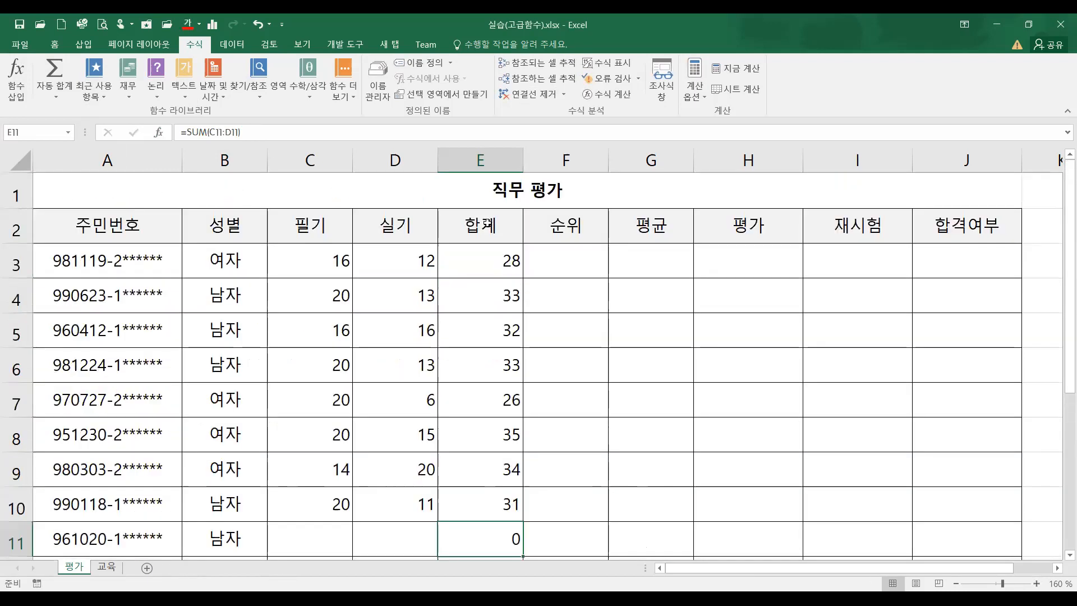
{"action": "left_click", "coordinate": [481, 257]}
Step: Try entering rank as plain text in F3, and clear the cell again
{"action": "left_click", "coordinate": [574, 264]}
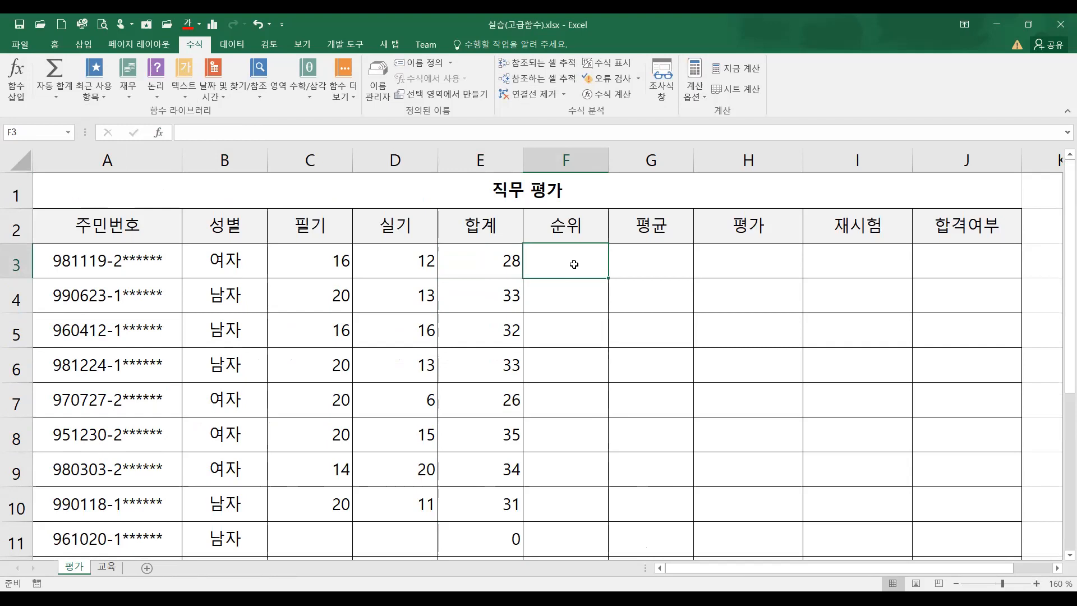
{"action": "type", "text": "'rank"}
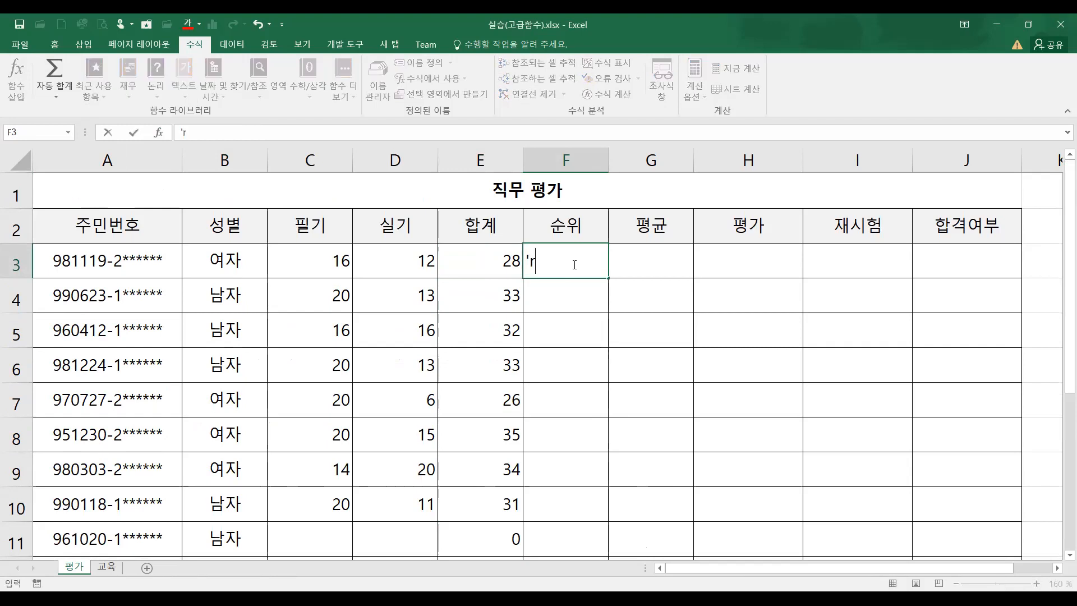
{"action": "key", "text": "Return"}
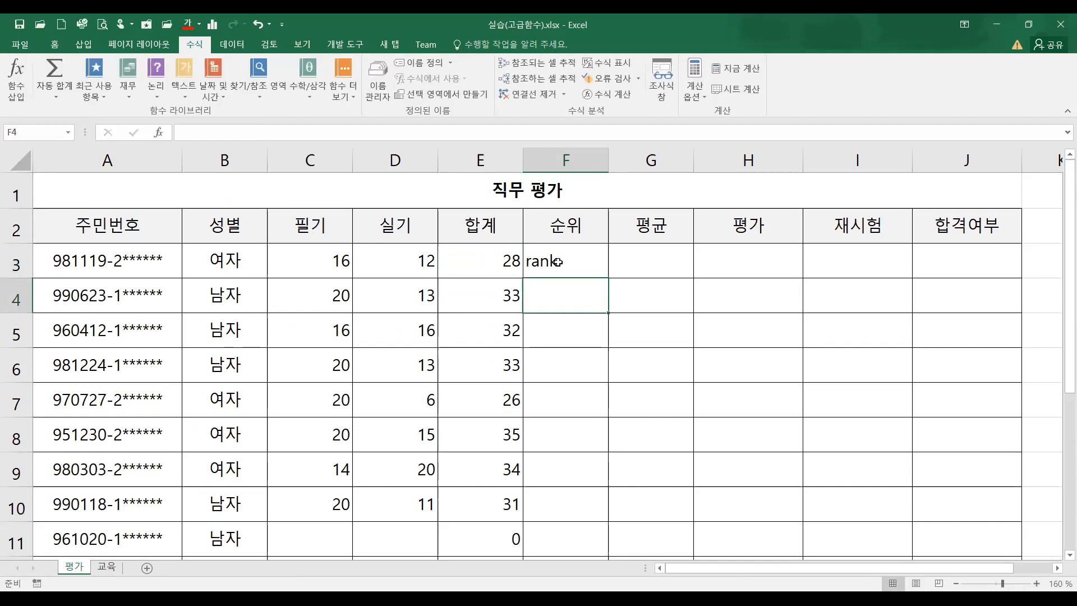
{"action": "left_click", "coordinate": [558, 261]}
{"action": "key", "text": "Delete"}
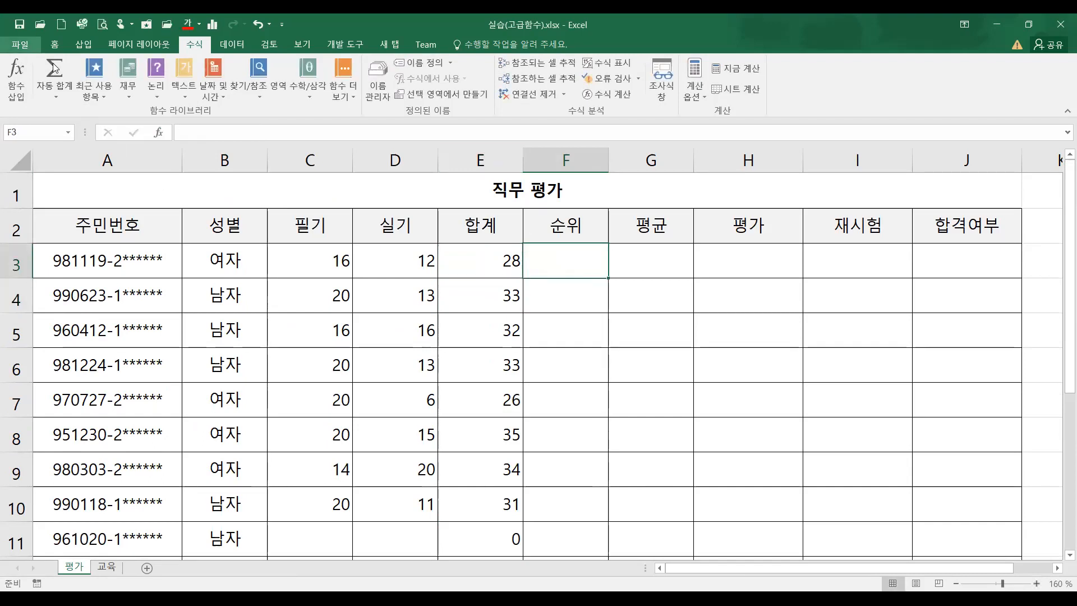
Step: Search the function wizard for rank and insert the RANK function in F3, with its arguments dialog clear of the 합계 column
{"action": "left_click", "coordinate": [16, 78]}
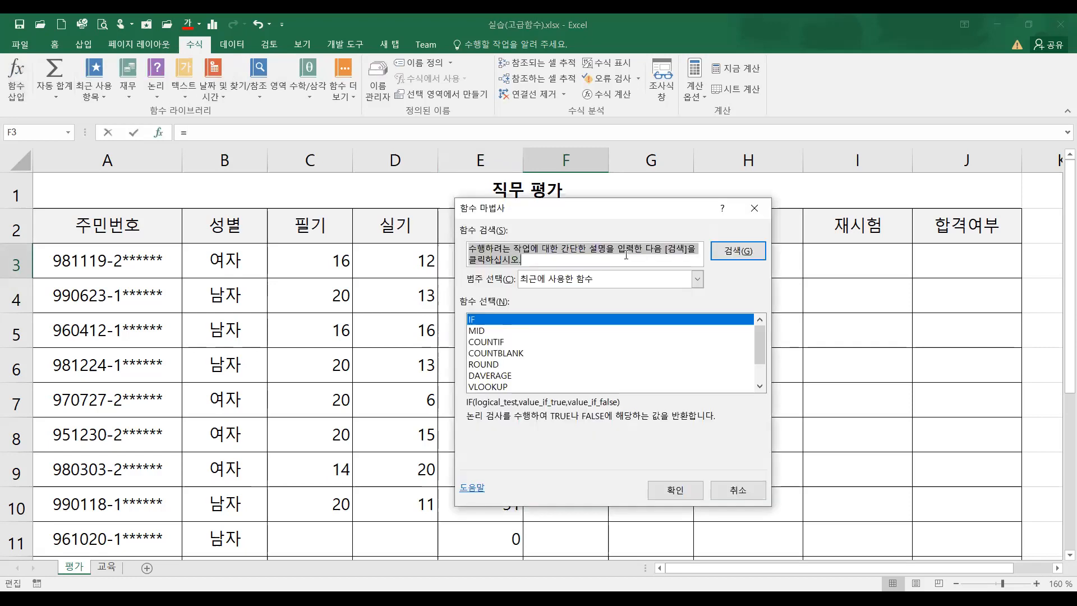
{"action": "type", "text": "rank"}
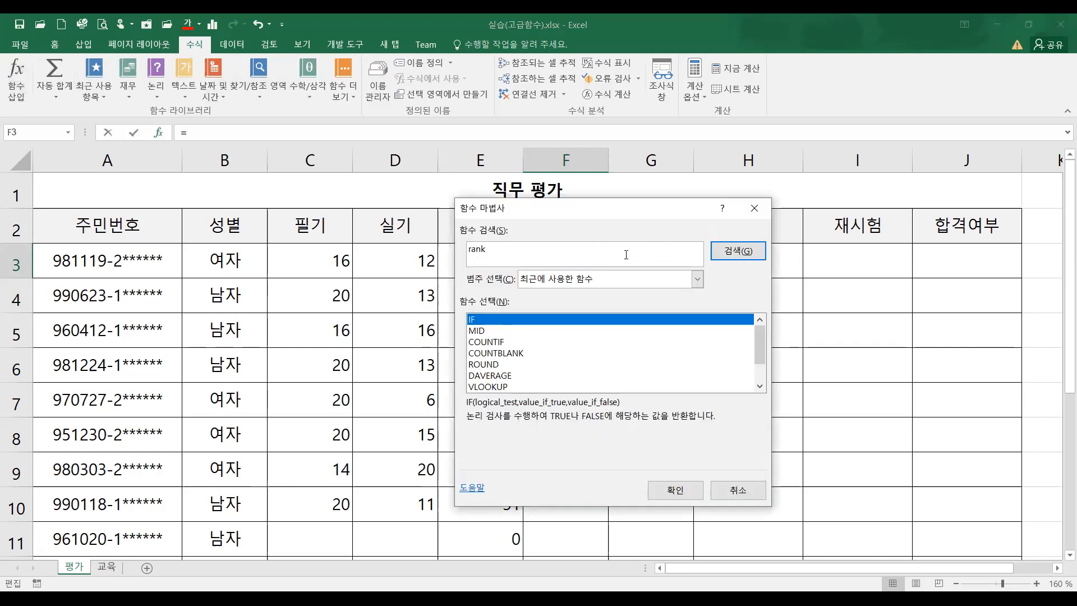
{"action": "key", "text": "Return"}
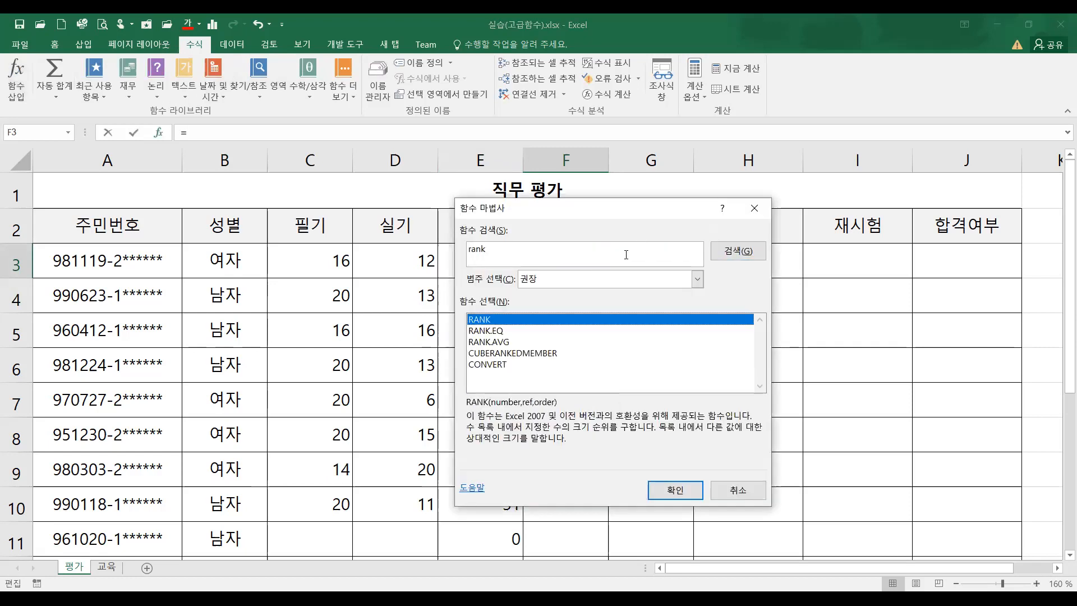
{"action": "left_click", "coordinate": [480, 332]}
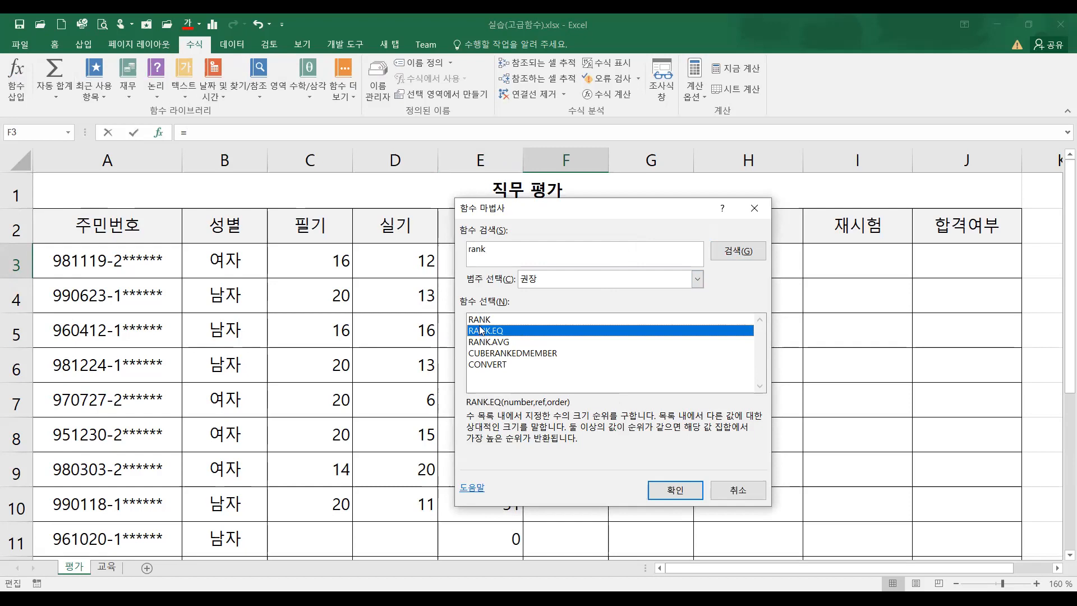
{"action": "left_click", "coordinate": [481, 320]}
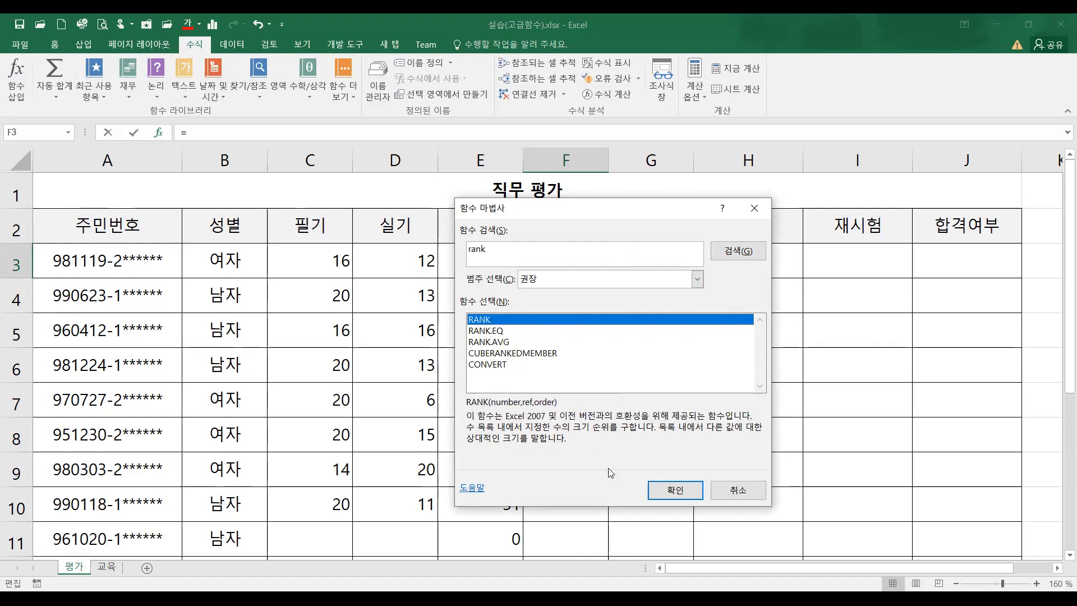
{"action": "left_click", "coordinate": [676, 489]}
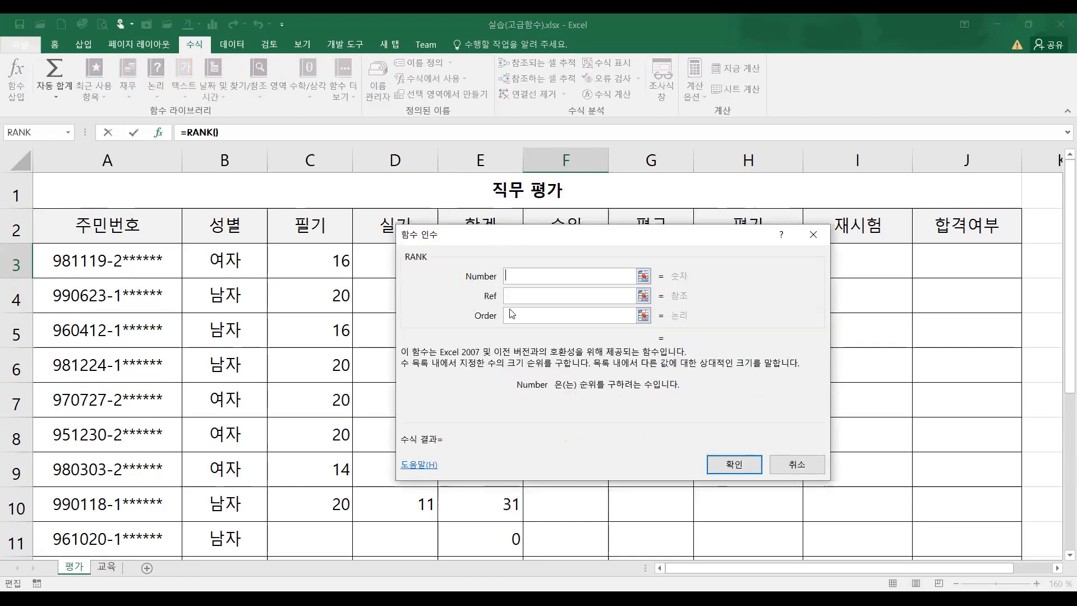
{"action": "left_click_drag", "start_coordinate": [462, 237], "coordinate": [677, 141]}
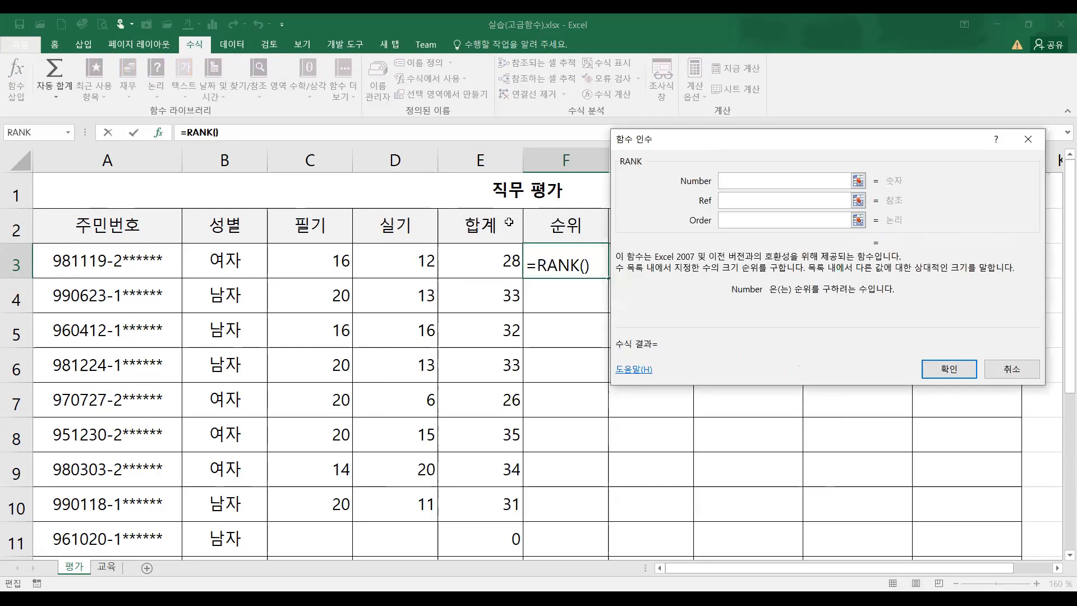
Step: Set RANK's Number argument to E3 and its Ref argument to the 합계 range E3:E12
{"action": "left_click", "coordinate": [478, 261]}
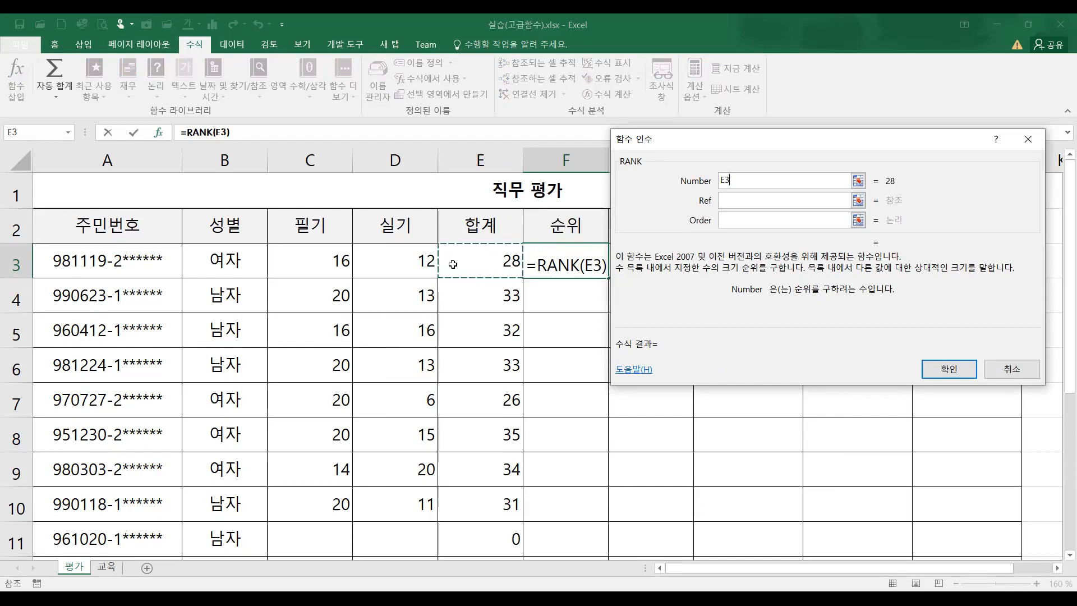
{"action": "left_click", "coordinate": [726, 198]}
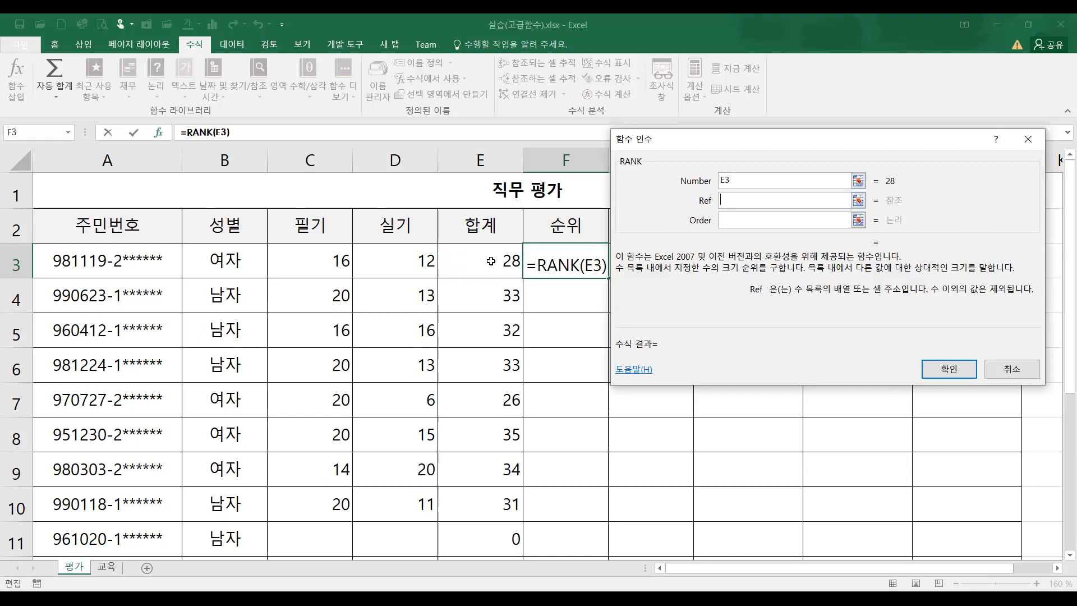
{"action": "left_click", "coordinate": [491, 261]}
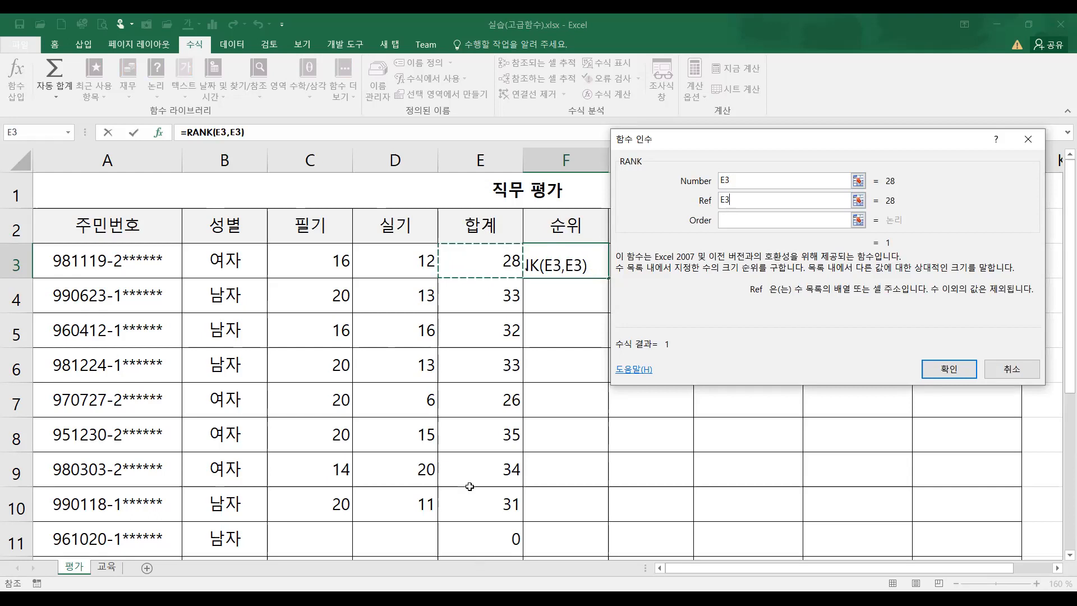
{"action": "key", "text": "ctrl+shift+Down"}
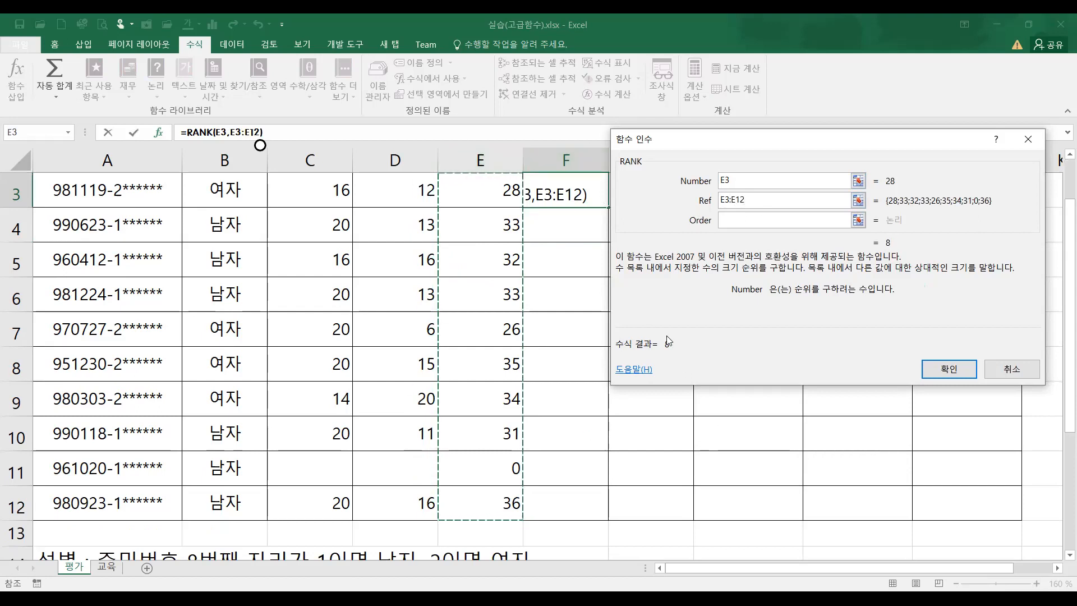
{"action": "scroll", "coordinate": [577, 295], "scroll_direction": "up", "scroll_amount": 1}
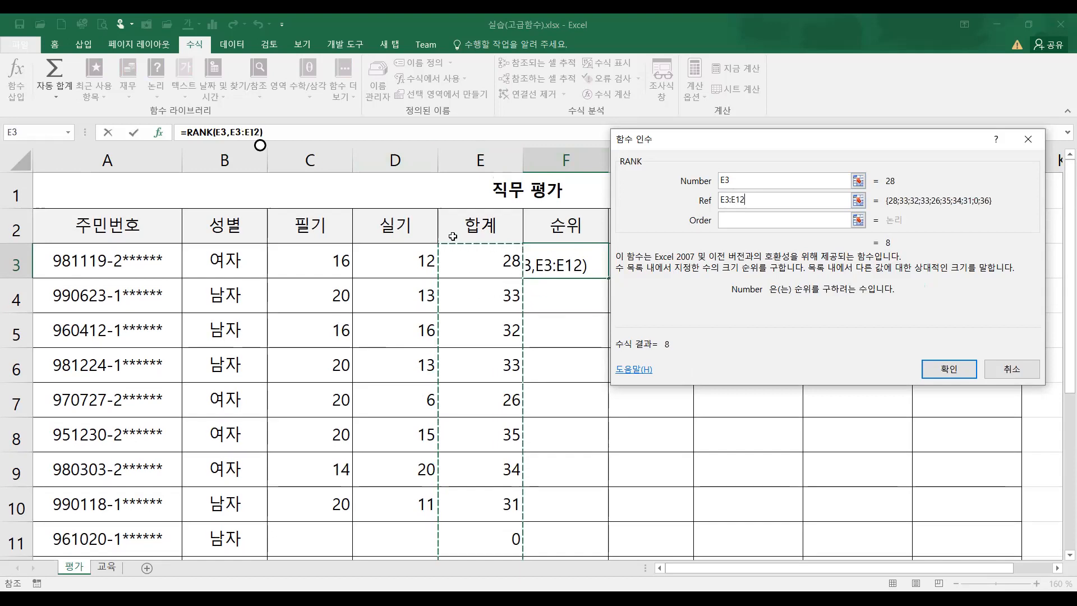
{"action": "scroll", "coordinate": [493, 230], "scroll_direction": "down", "scroll_amount": 1}
{"action": "scroll", "coordinate": [485, 222], "scroll_direction": "up", "scroll_amount": 1}
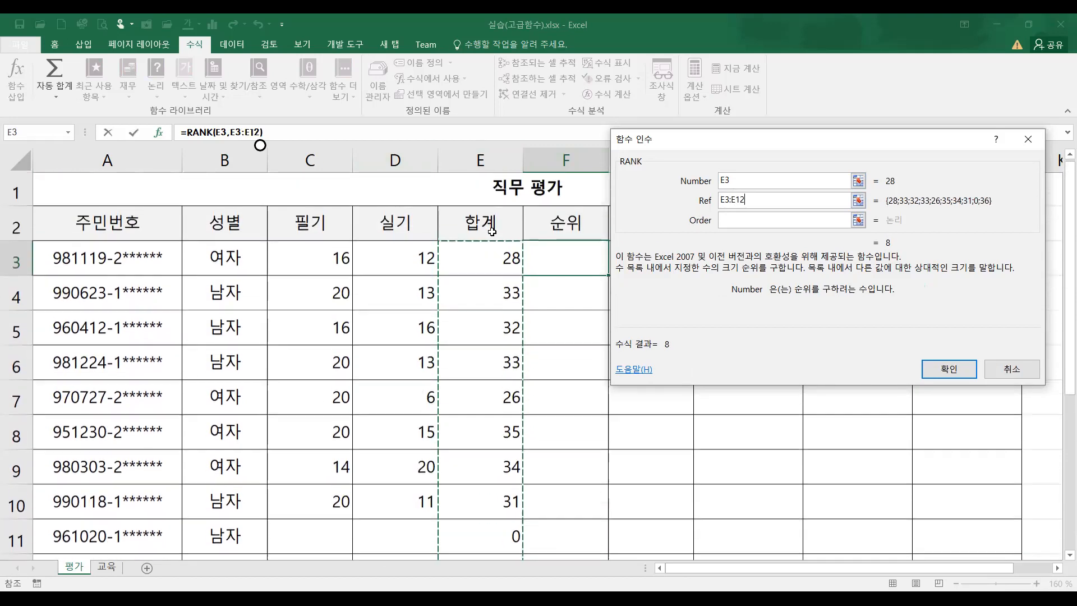
{"action": "scroll", "coordinate": [469, 241], "scroll_direction": "down", "scroll_amount": 1}
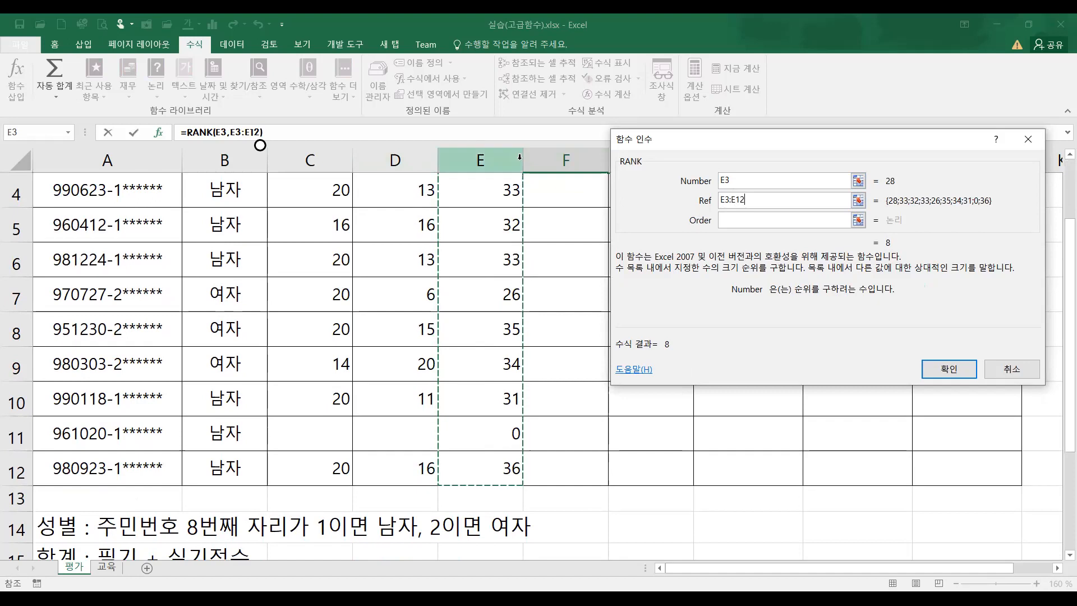
{"action": "scroll", "coordinate": [555, 353], "scroll_direction": "up", "scroll_amount": 1}
Step: Make both ends of the RANK Ref range absolute so it reads $E$3:$E$12
{"action": "left_click", "coordinate": [755, 198]}
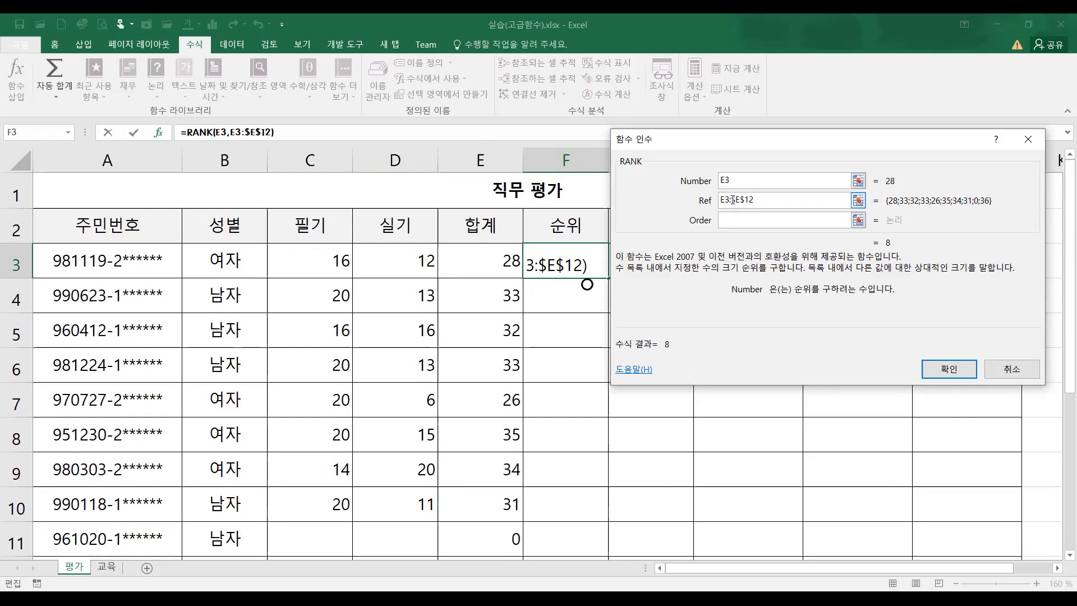
{"action": "key", "text": "F4"}
{"action": "left_click_drag", "start_coordinate": [738, 200], "coordinate": [720, 200]}
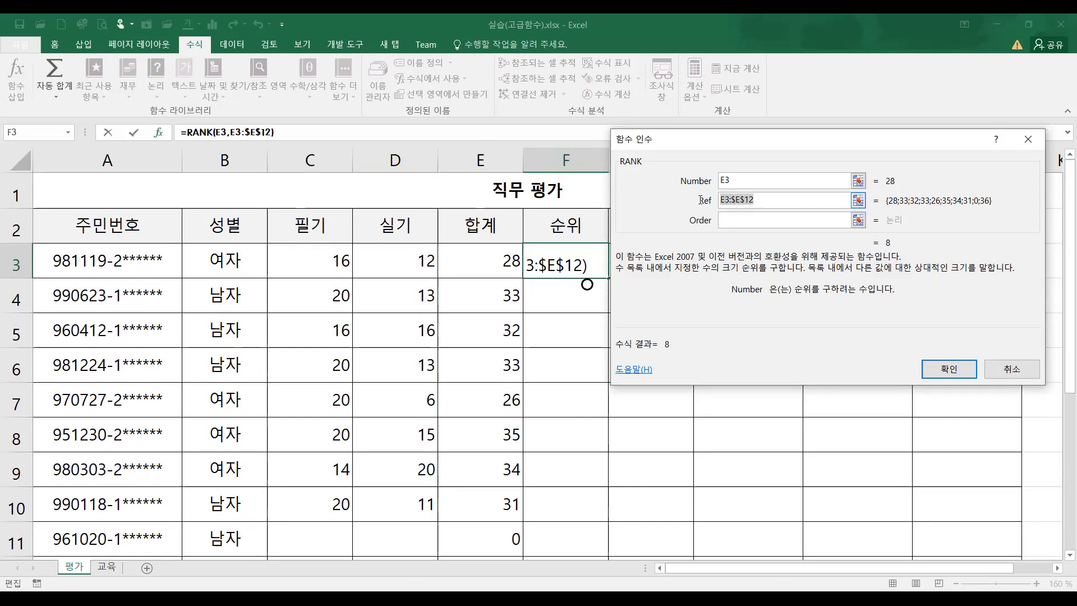
{"action": "key", "text": "F4"}
{"action": "left_click", "coordinate": [743, 201]}
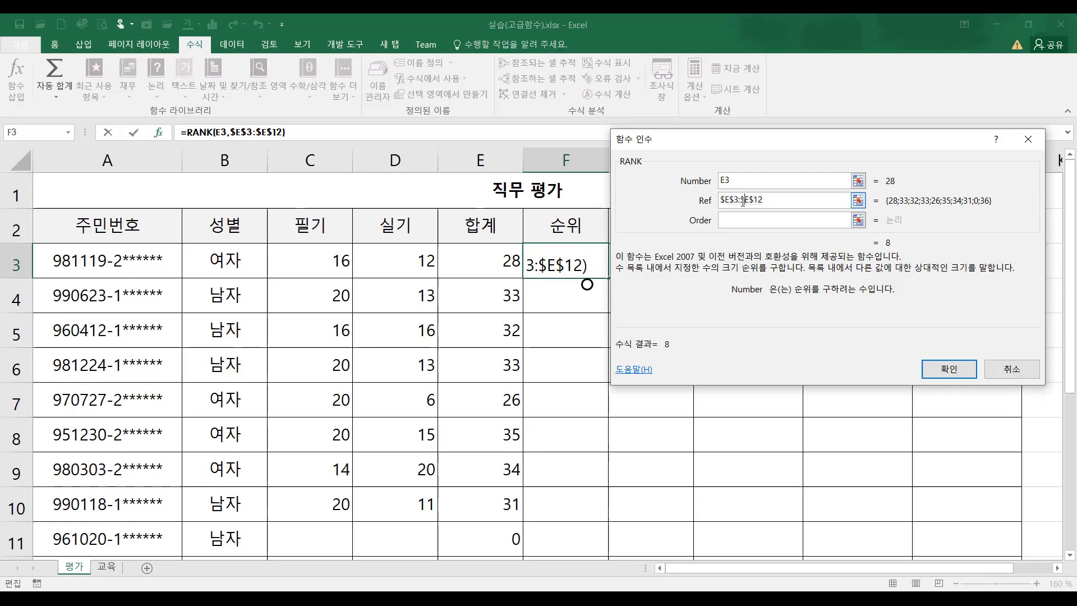
{"action": "left_click_drag", "start_coordinate": [745, 199], "coordinate": [748, 200]}
{"action": "left_click_drag", "start_coordinate": [724, 149], "coordinate": [729, 175]}
{"action": "double_click", "coordinate": [774, 223]}
{"action": "left_click", "coordinate": [776, 225]}
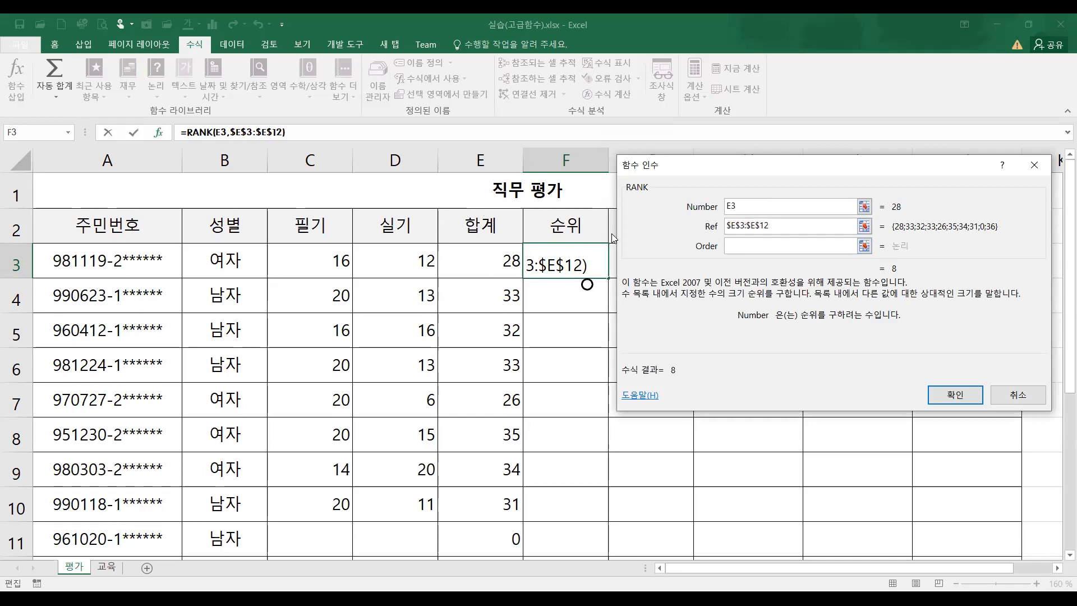
Step: Set RANK's Order argument to 0 for descending ranking and accept the formula in F3
{"action": "left_click", "coordinate": [737, 247]}
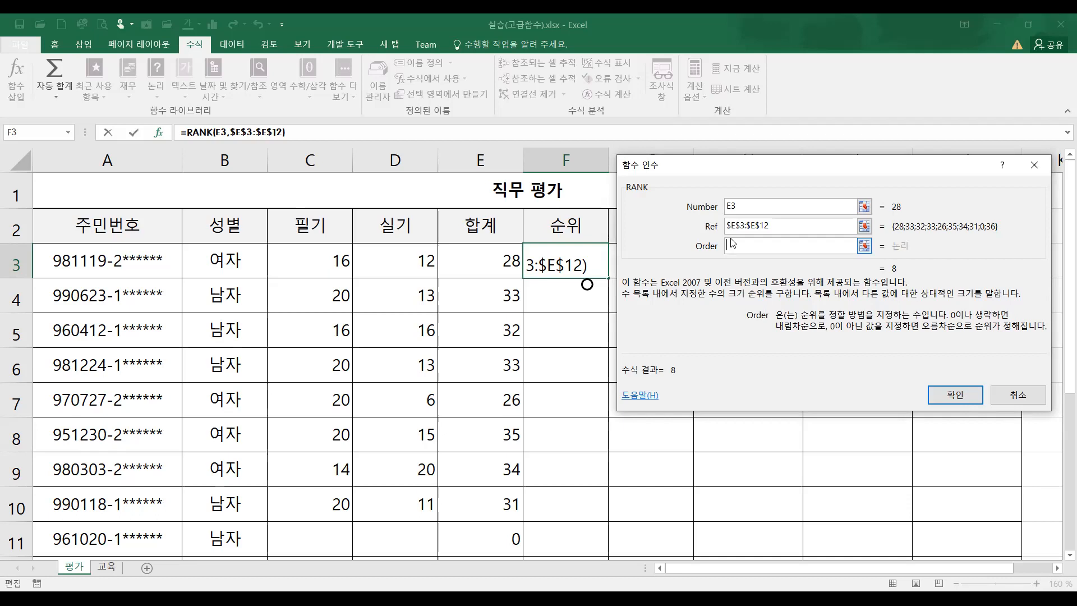
{"action": "type", "text": "0"}
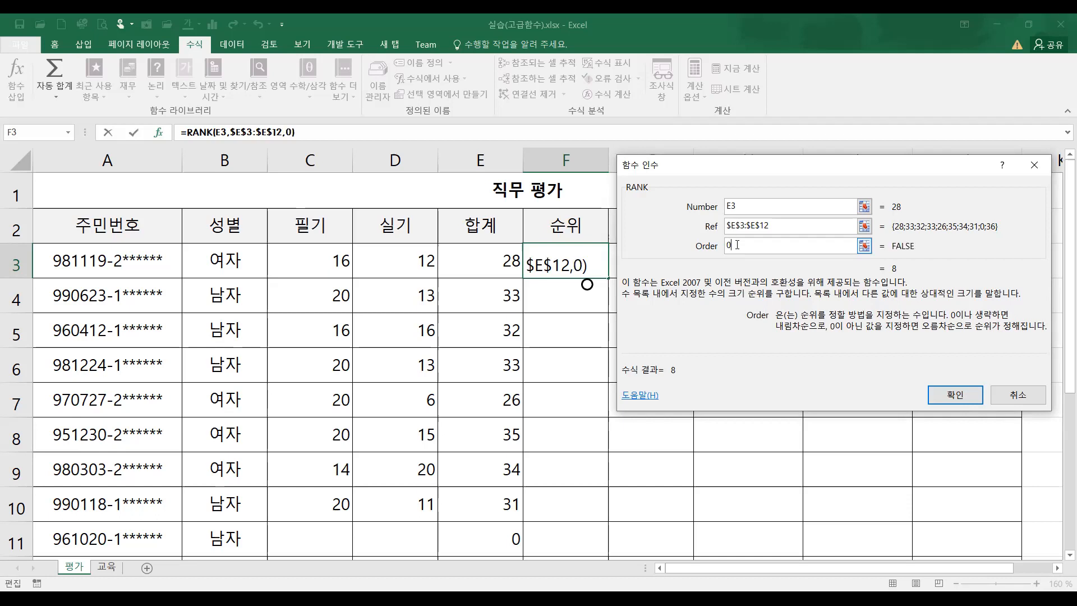
{"action": "key", "text": "Tab"}
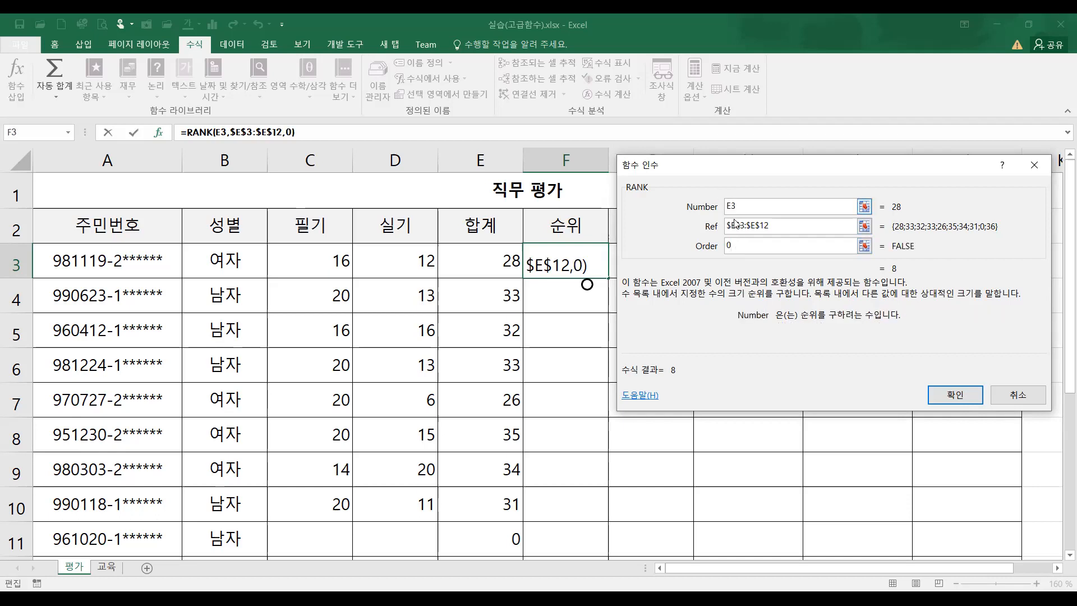
{"action": "left_click", "coordinate": [749, 251]}
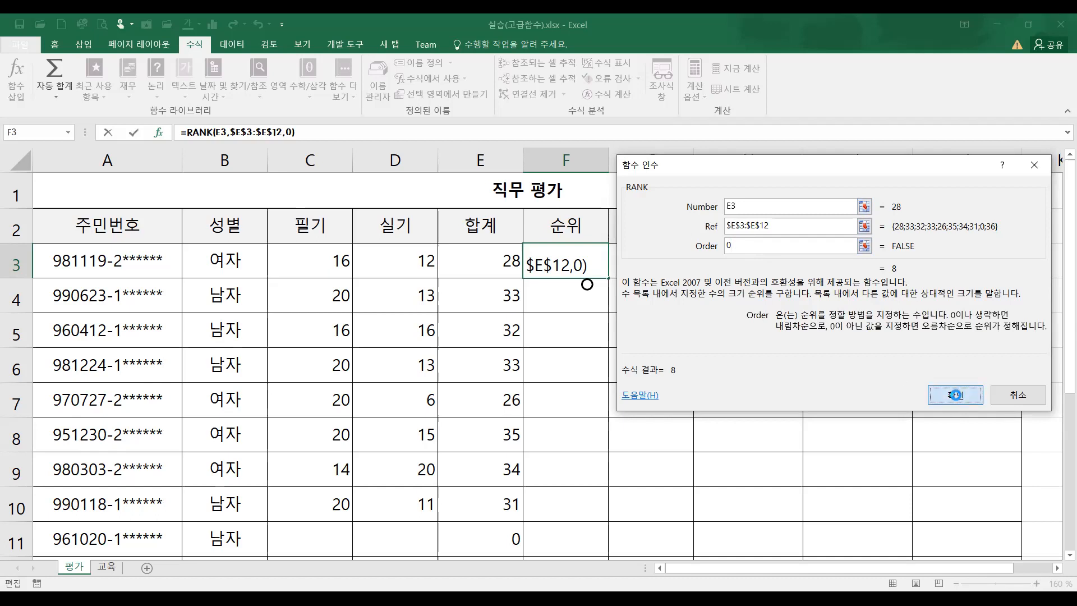
{"action": "key", "text": "Return"}
{"action": "left_click", "coordinate": [511, 263]}
Step: Insert the RANK function in F4 and set its Number argument to E4, with the arguments dialog clear of the 합계 column
{"action": "left_click", "coordinate": [552, 293]}
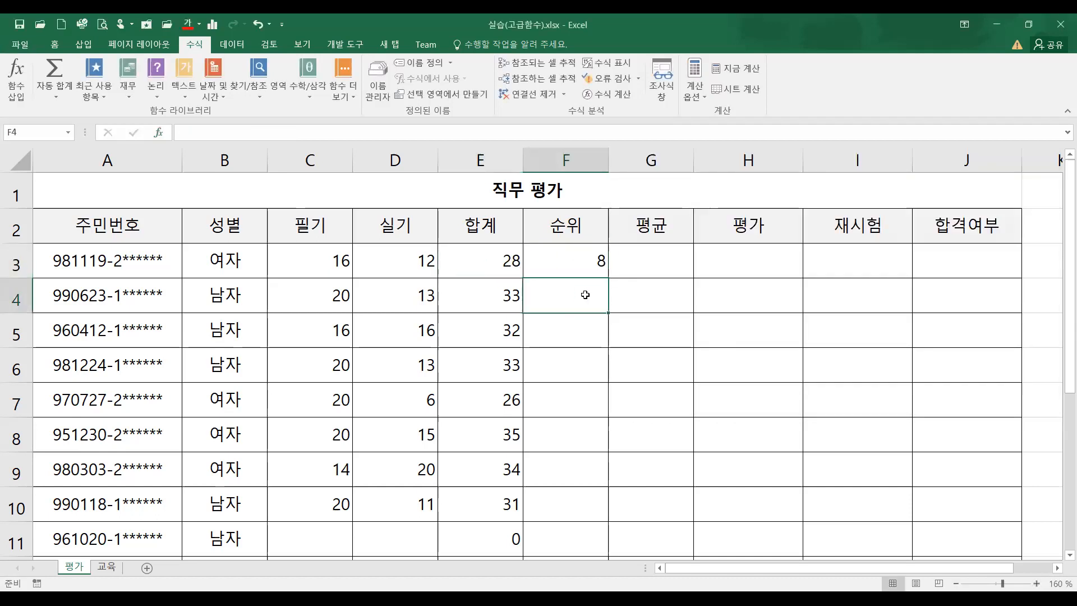
{"action": "left_click", "coordinate": [16, 77]}
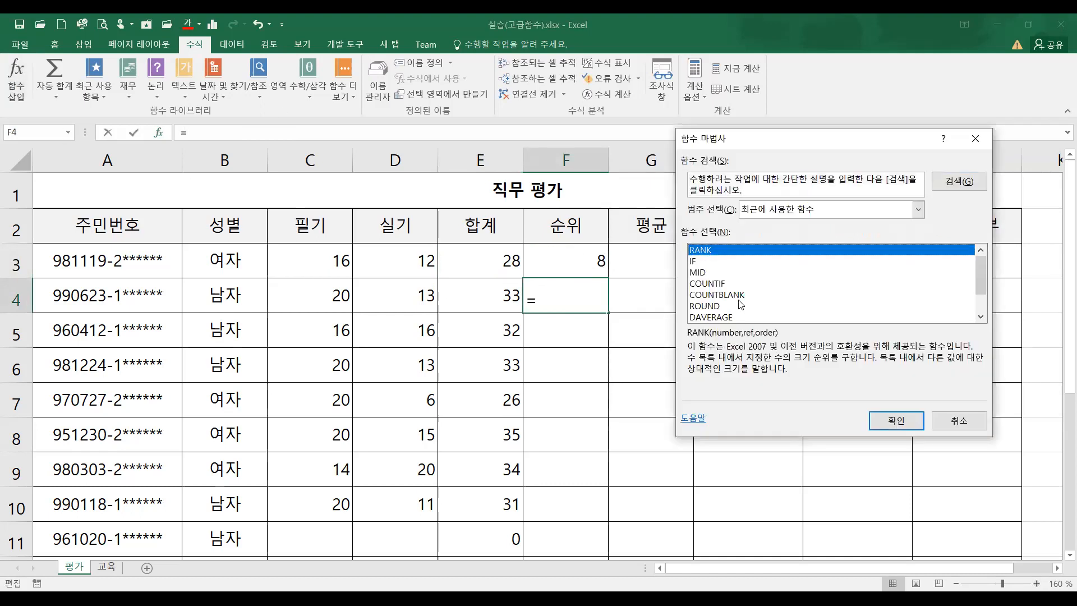
{"action": "left_click", "coordinate": [893, 421]}
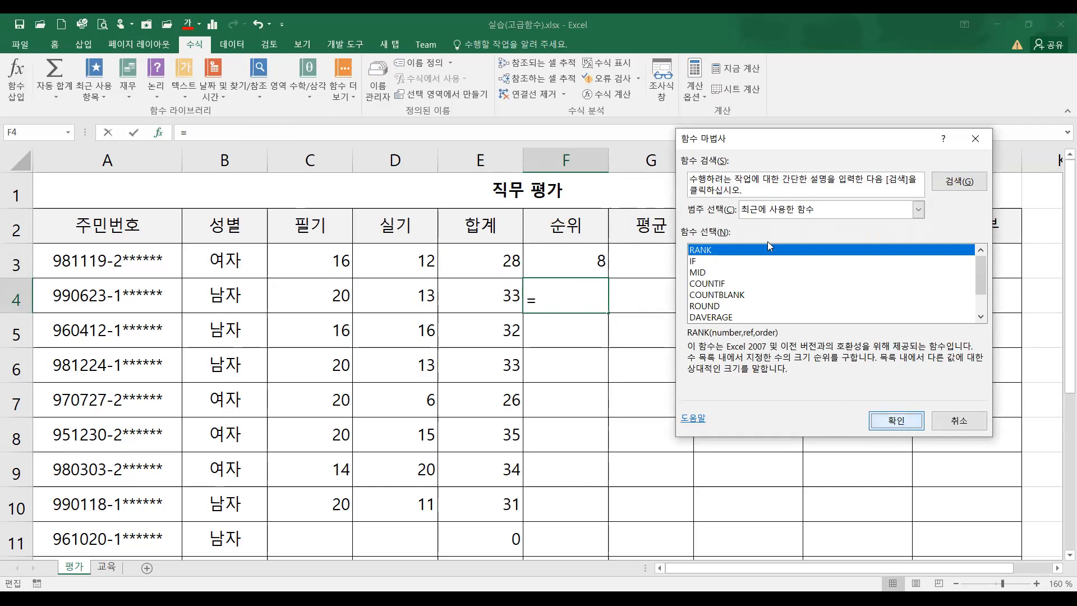
{"action": "left_click_drag", "start_coordinate": [694, 175], "coordinate": [710, 210]}
{"action": "left_click", "coordinate": [488, 293]}
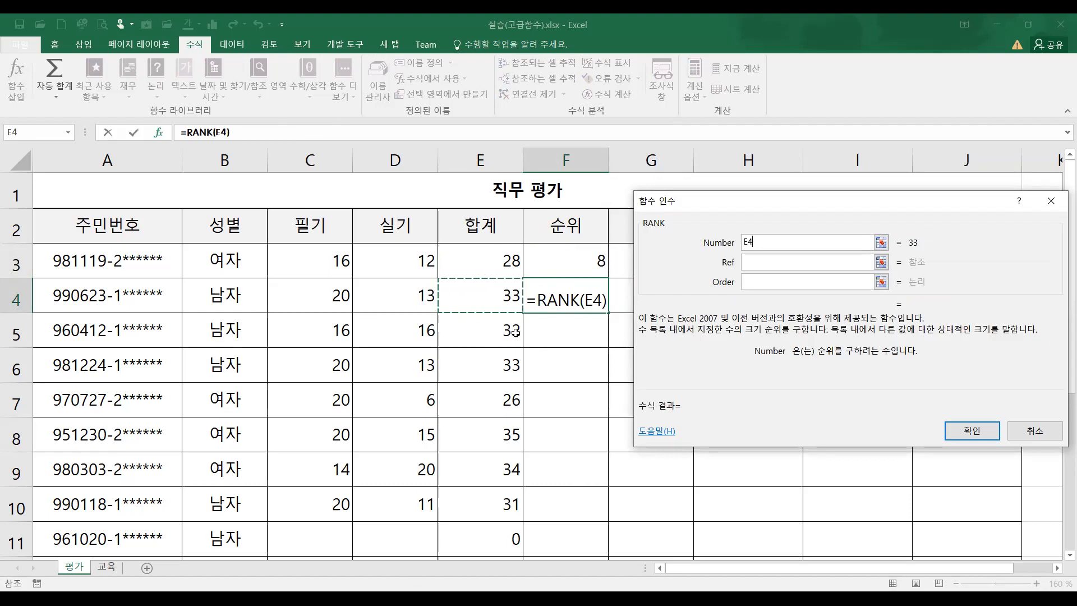
Step: Set RANK's Ref argument in F4 to the 합계 range as absolute references, $E$3:$E$12
{"action": "left_click", "coordinate": [755, 258]}
{"action": "left_click", "coordinate": [753, 260]}
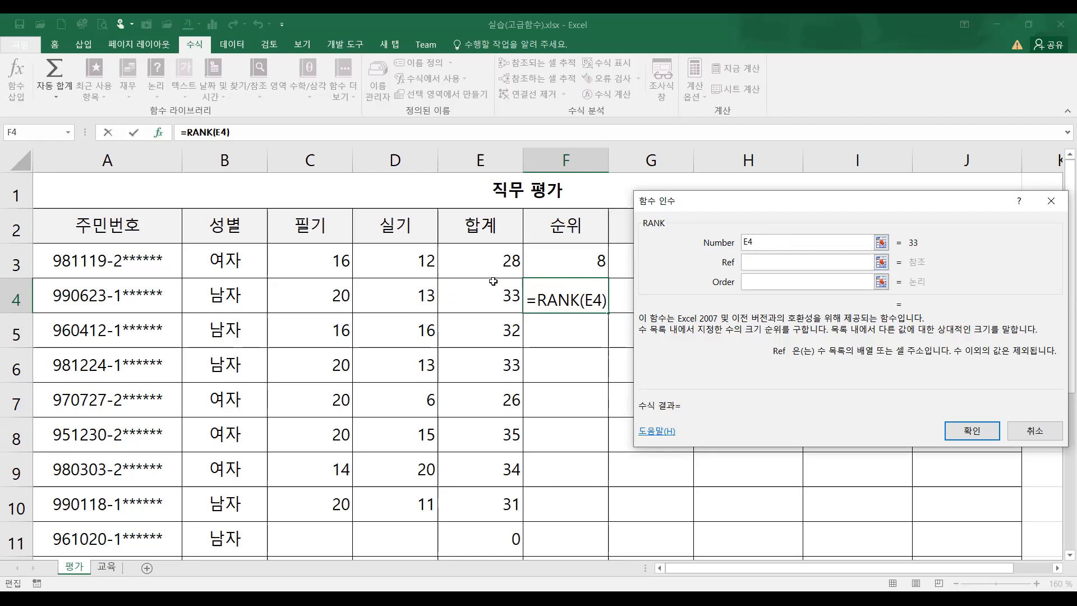
{"action": "left_click", "coordinate": [497, 299]}
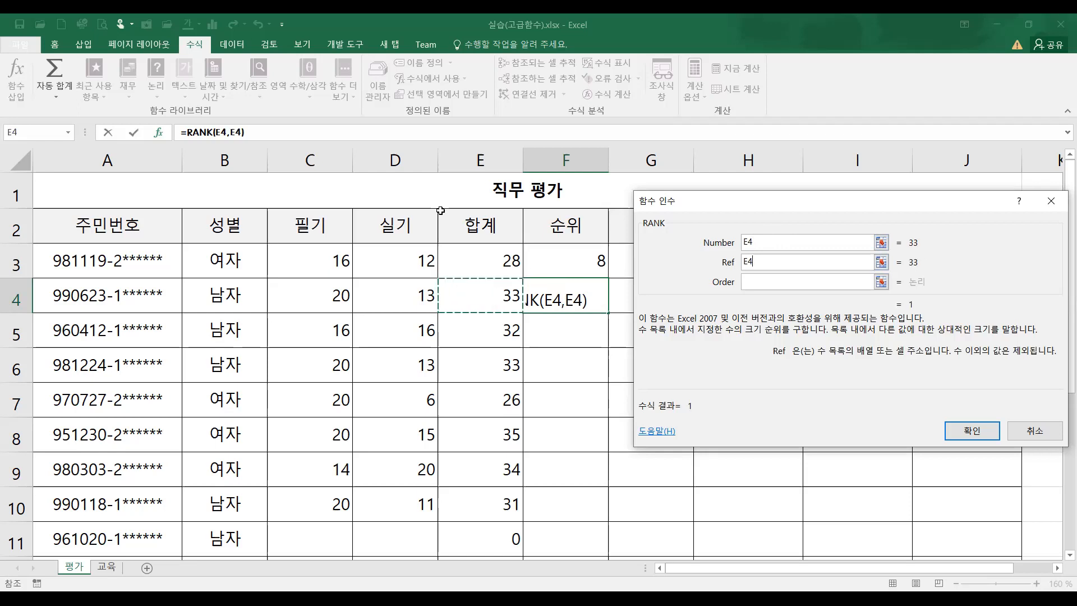
{"action": "scroll", "coordinate": [476, 277], "scroll_direction": "down", "scroll_amount": 1}
{"action": "scroll", "coordinate": [476, 276], "scroll_direction": "up", "scroll_amount": 1}
{"action": "left_click", "coordinate": [476, 263]}
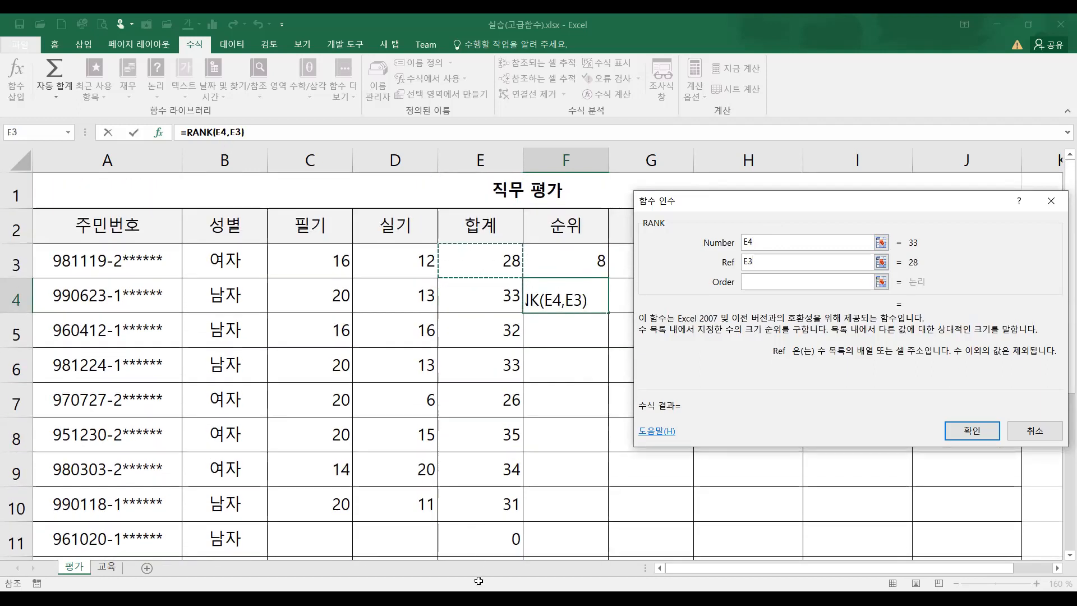
{"action": "scroll", "coordinate": [475, 504], "scroll_direction": "down", "scroll_amount": 1}
{"action": "left_click", "coordinate": [475, 504], "text": "shift"}
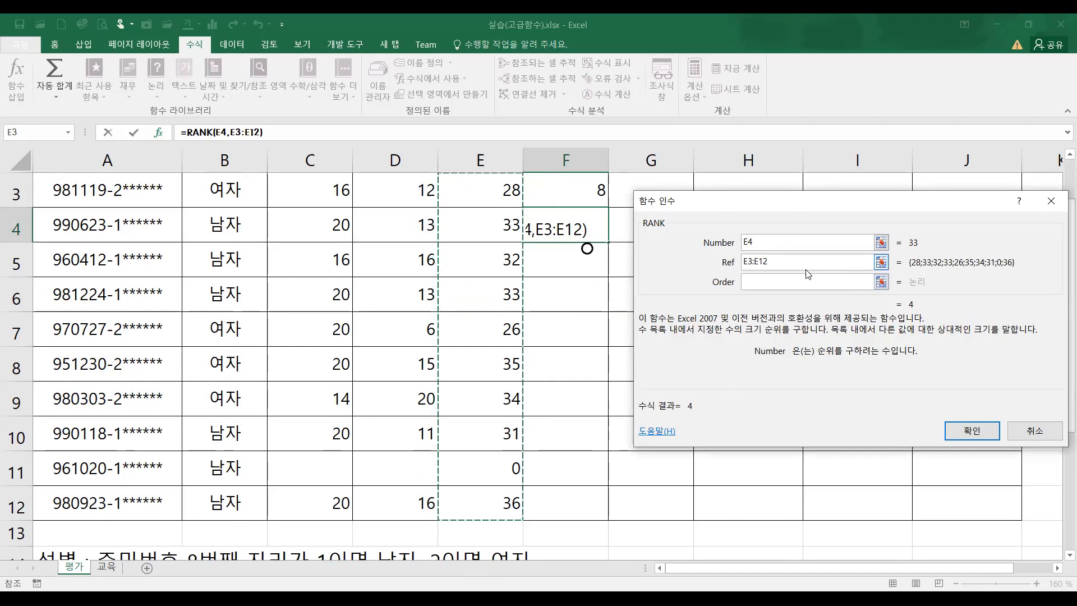
{"action": "key", "text": "F4"}
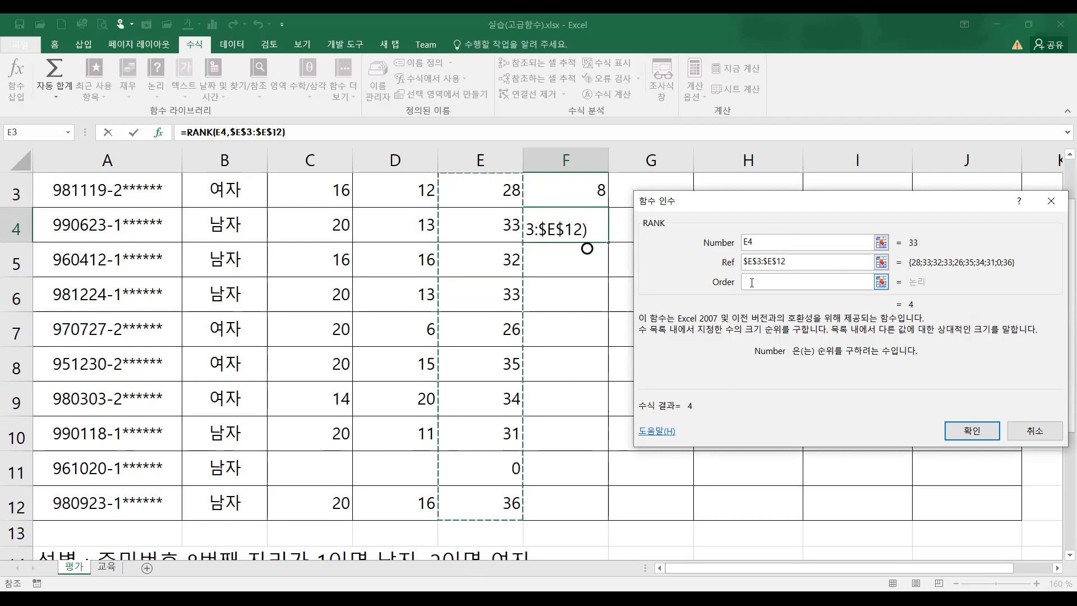
Step: Set RANK's Order argument to 0, accept the formula in F4, and fill it down through F12
{"action": "left_click", "coordinate": [752, 282]}
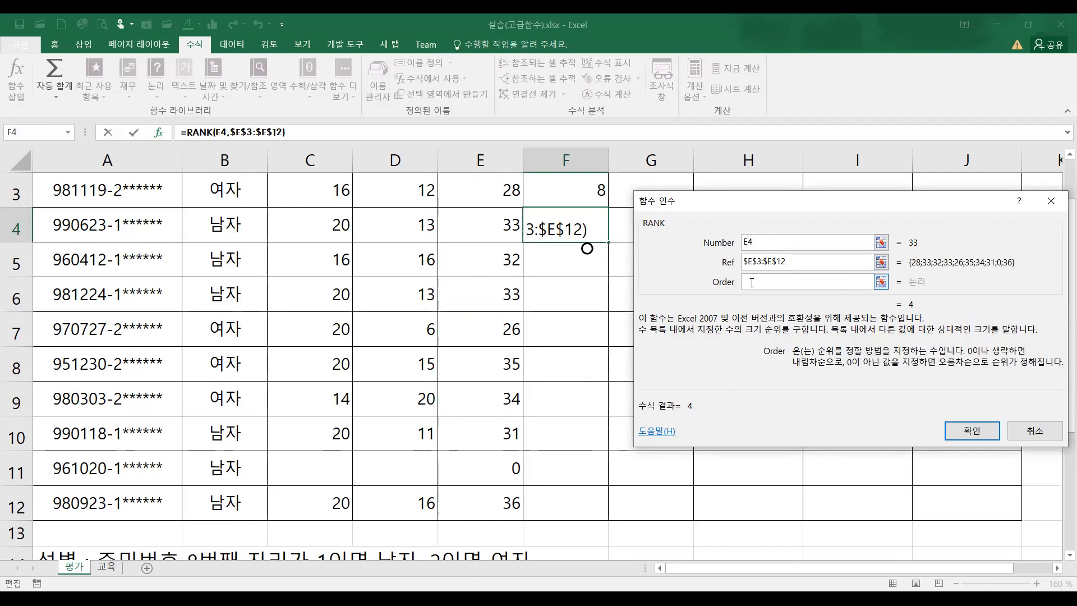
{"action": "type", "text": "0"}
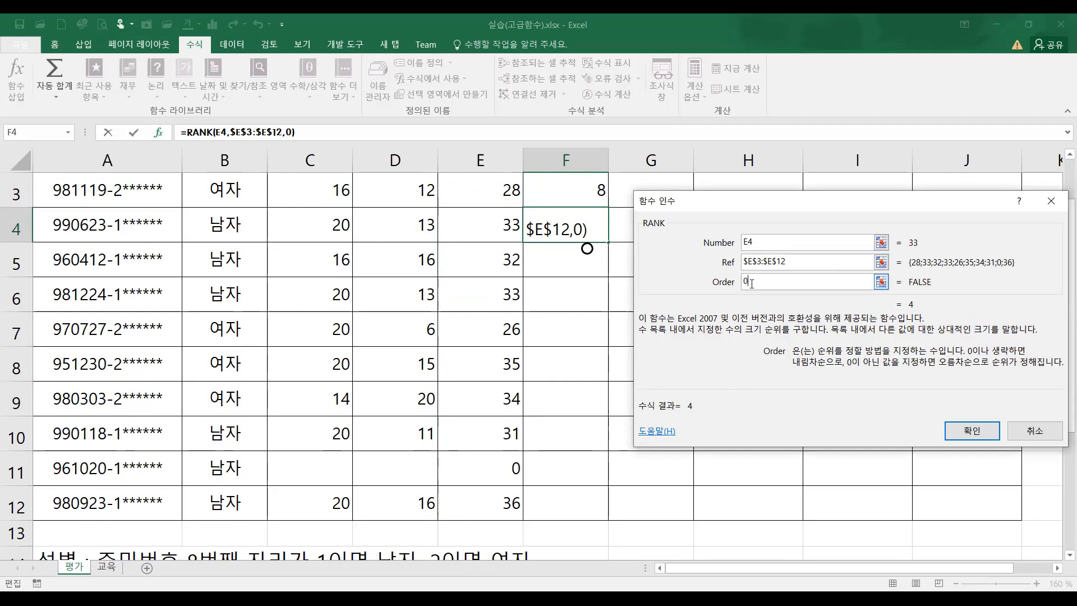
{"action": "left_click", "coordinate": [965, 432]}
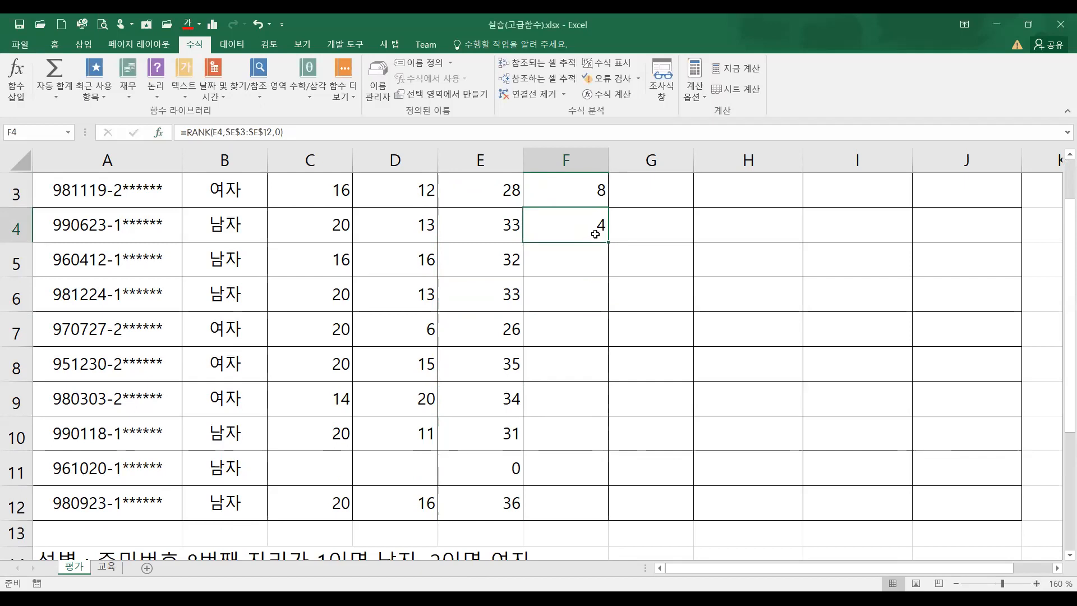
{"action": "left_click_drag", "start_coordinate": [608, 243], "coordinate": [622, 512]}
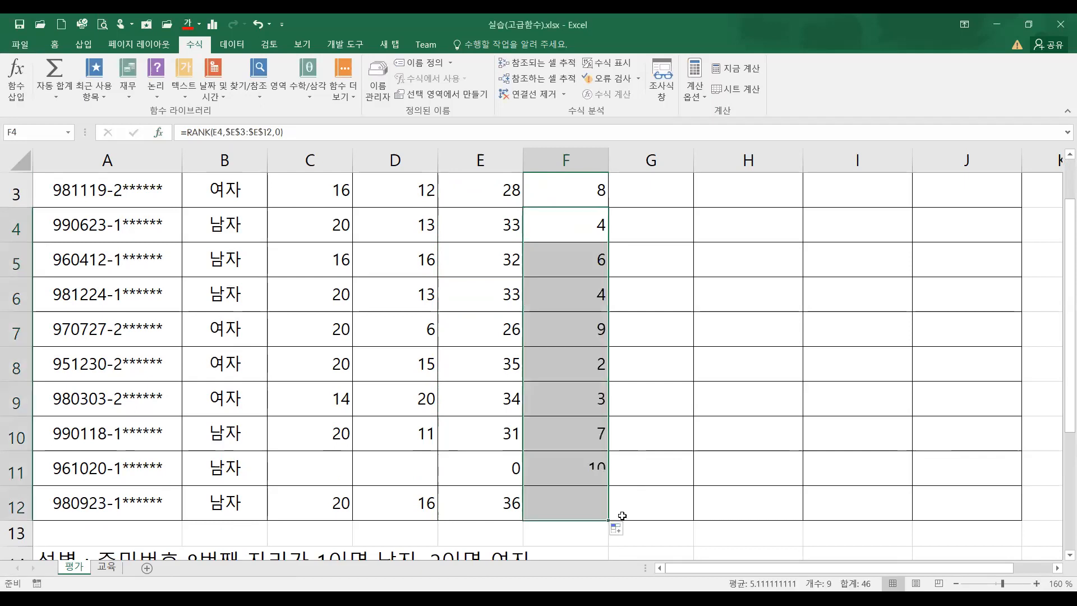
Step: Check the 순위 ranks against the 합계 scores in rows 12, 8 and 9, and compare the ranks in F4, F5 and F6
{"action": "left_click", "coordinate": [577, 508]}
{"action": "left_click", "coordinate": [491, 507]}
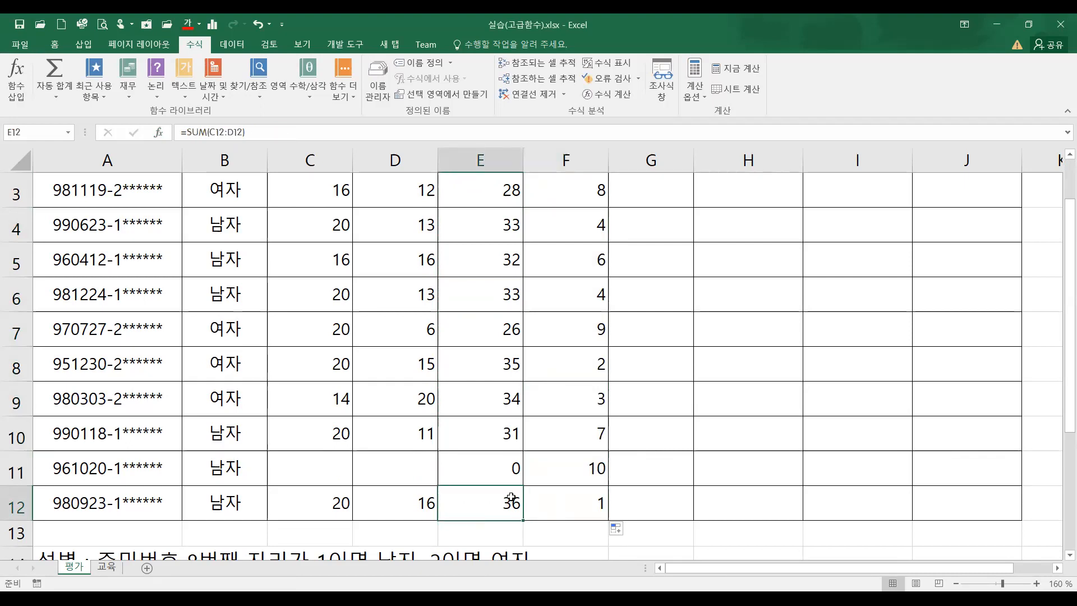
{"action": "left_click", "coordinate": [504, 362]}
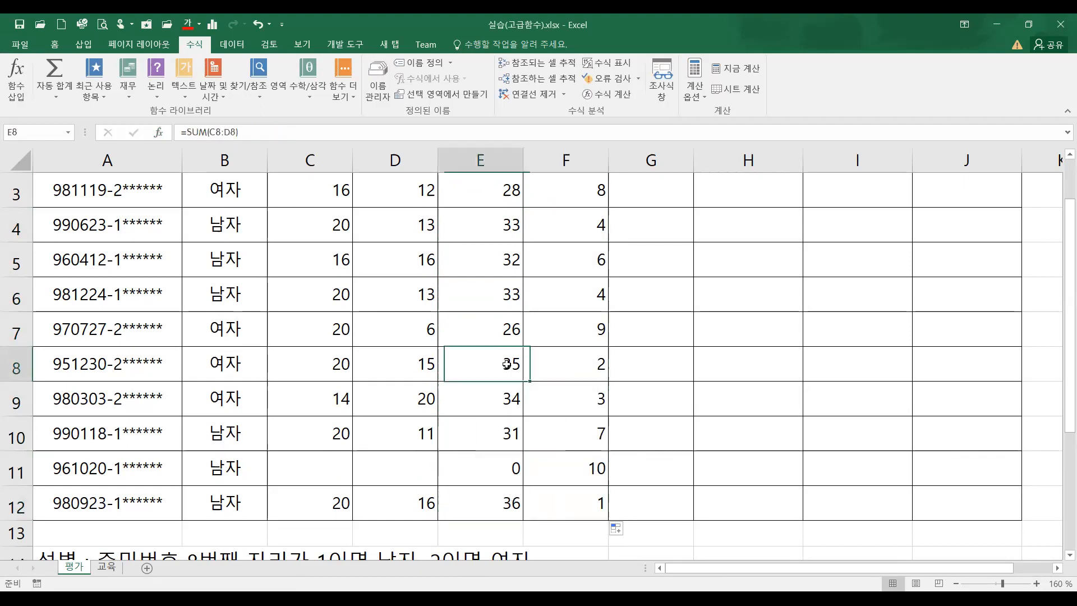
{"action": "left_click", "coordinate": [509, 398]}
{"action": "left_click", "coordinate": [571, 399]}
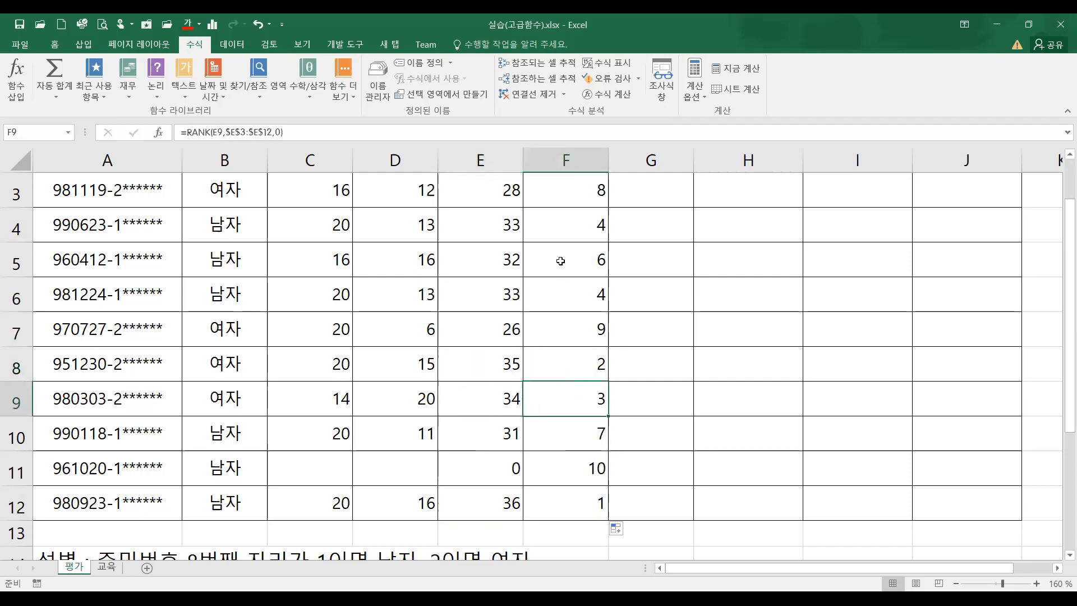
{"action": "left_click", "coordinate": [554, 227]}
{"action": "left_click", "coordinate": [583, 301]}
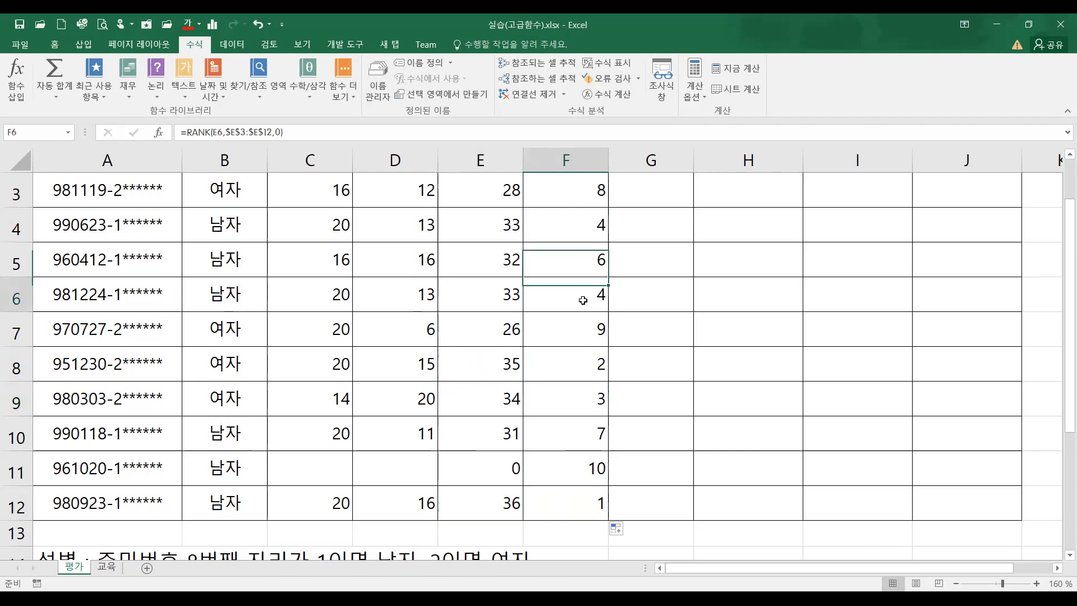
{"action": "left_click", "coordinate": [561, 222]}
{"action": "left_click", "coordinate": [580, 303]}
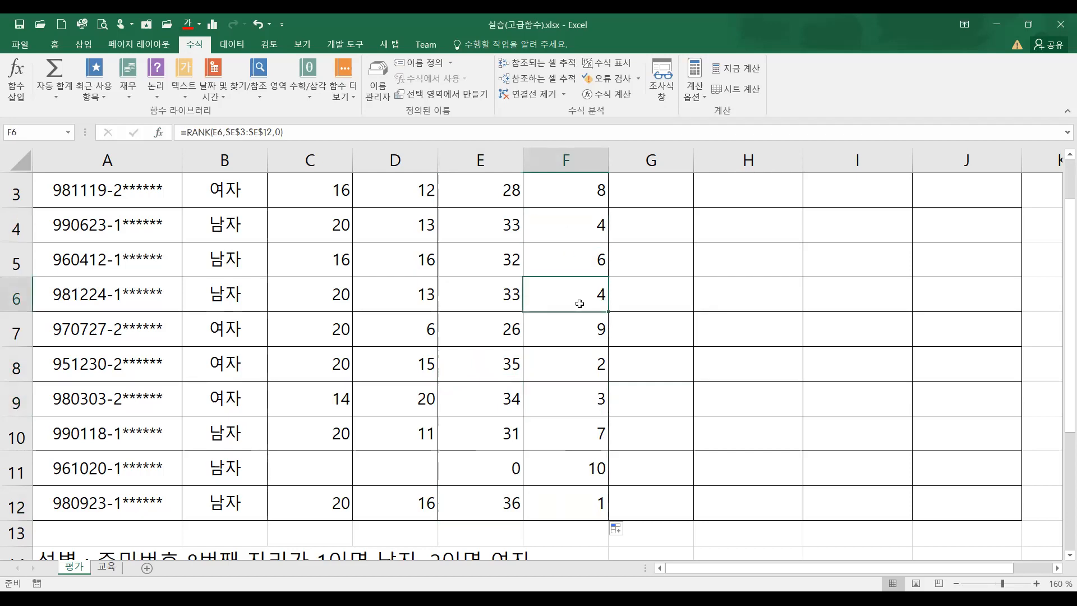
{"action": "left_click", "coordinate": [571, 258]}
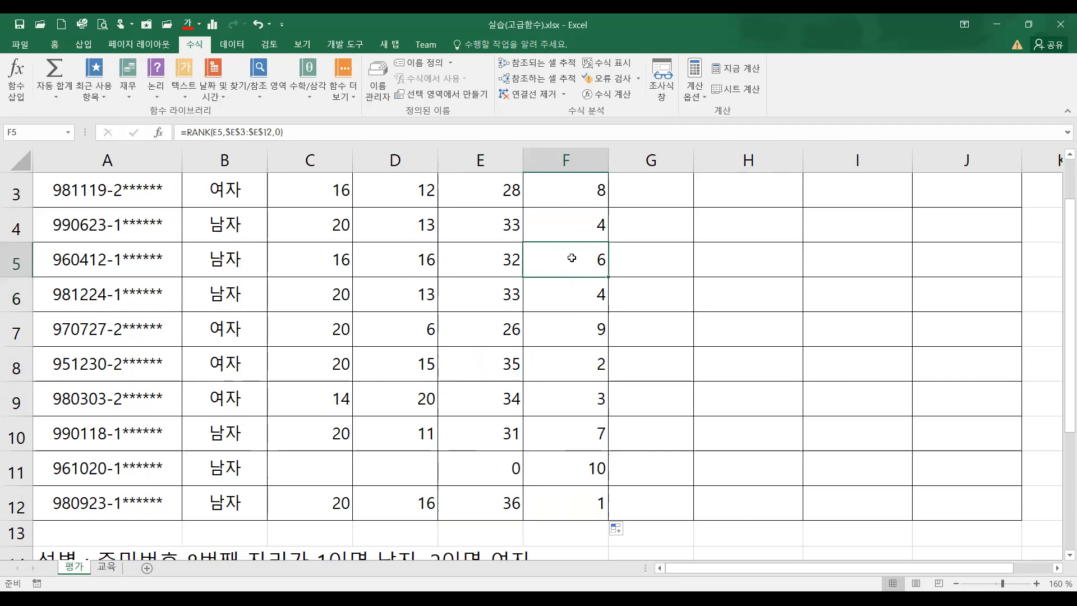
{"action": "left_click", "coordinate": [569, 227]}
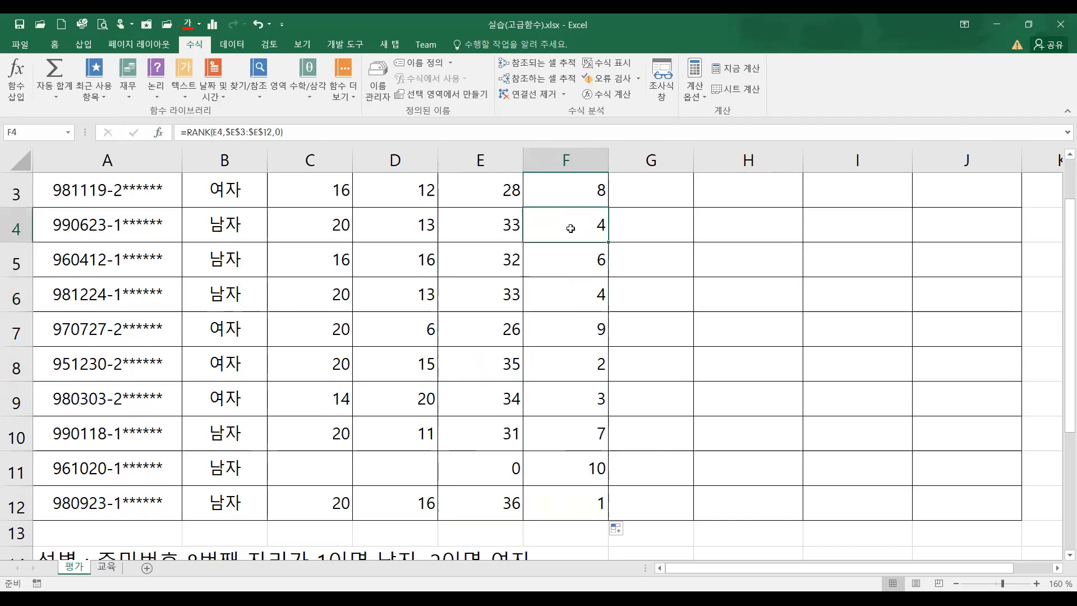
{"action": "left_click", "coordinate": [592, 295]}
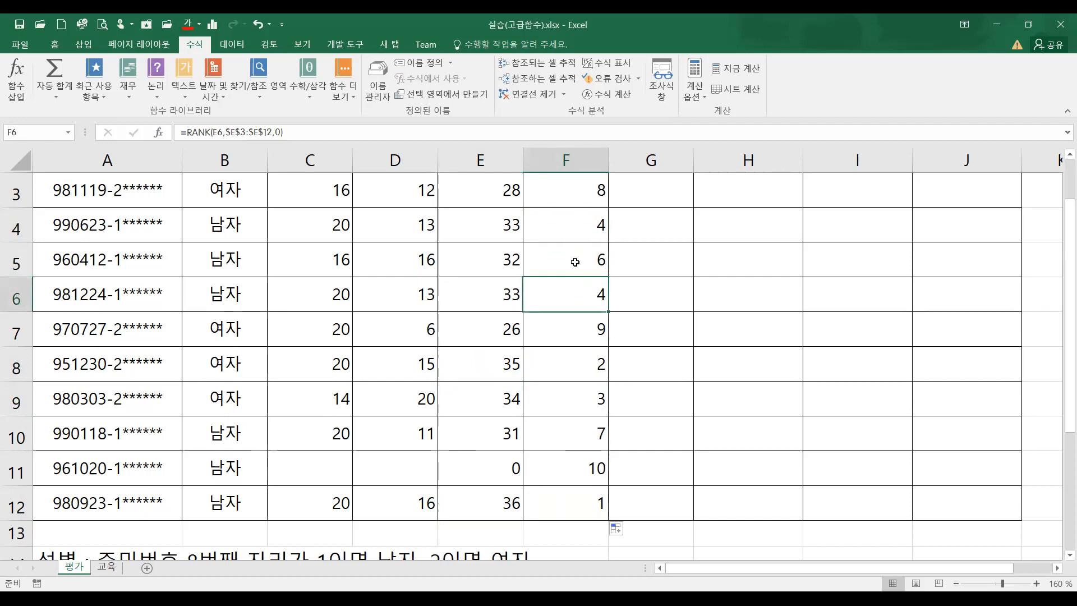
{"action": "left_click", "coordinate": [569, 251]}
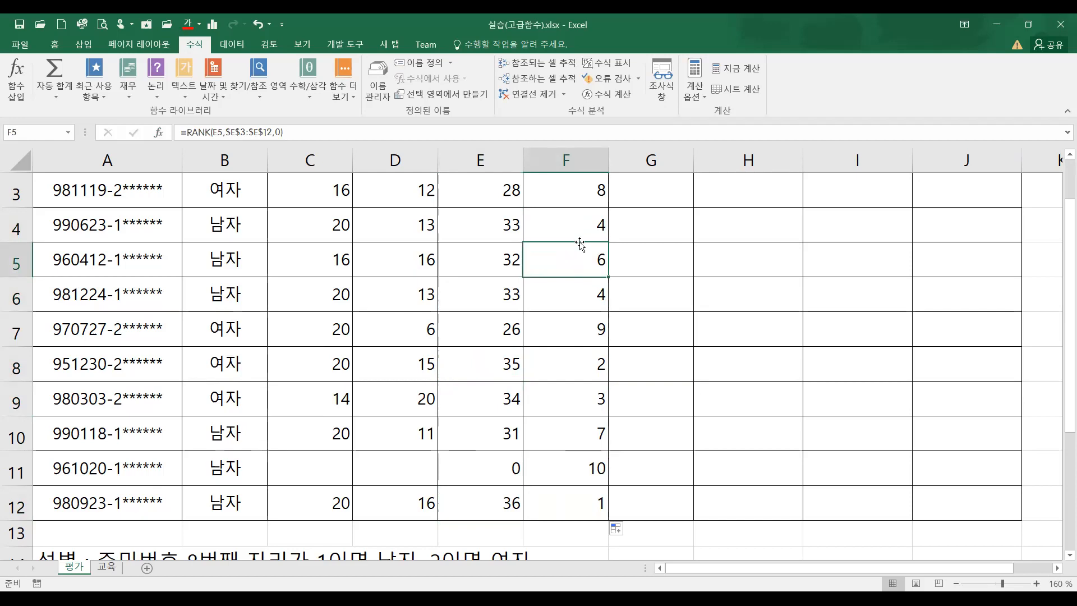
{"action": "scroll", "coordinate": [569, 230], "scroll_direction": "up", "scroll_amount": 1}
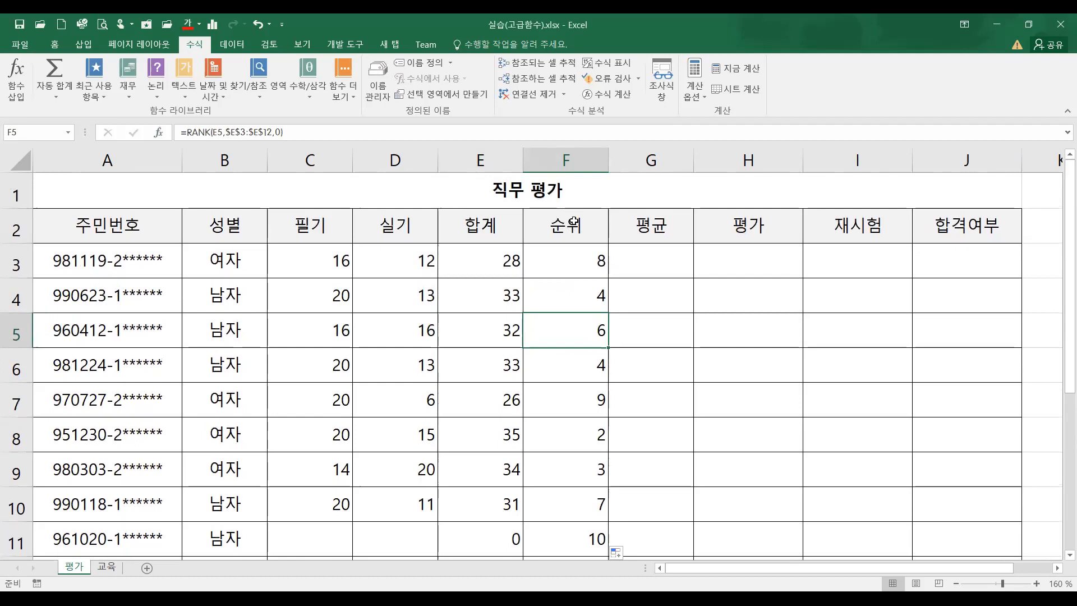
{"action": "left_click", "coordinate": [578, 224]}
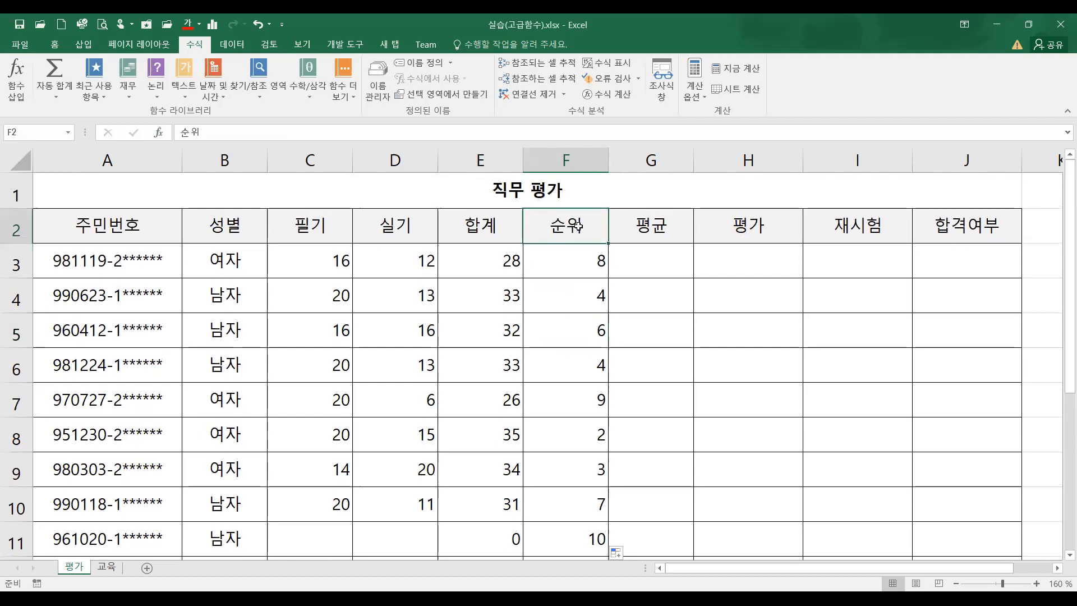
Step: Start an AVERAGE formula in G3 under 평균 over the 필기 and 실기 scores C3:D3
{"action": "left_click", "coordinate": [650, 260]}
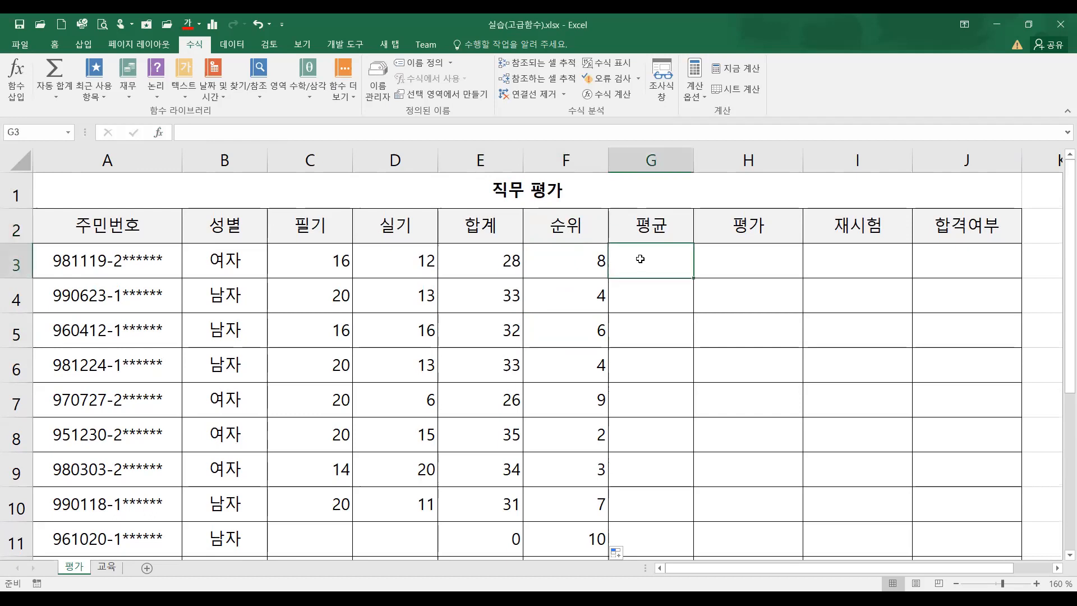
{"action": "left_click_drag", "start_coordinate": [320, 259], "coordinate": [405, 258]}
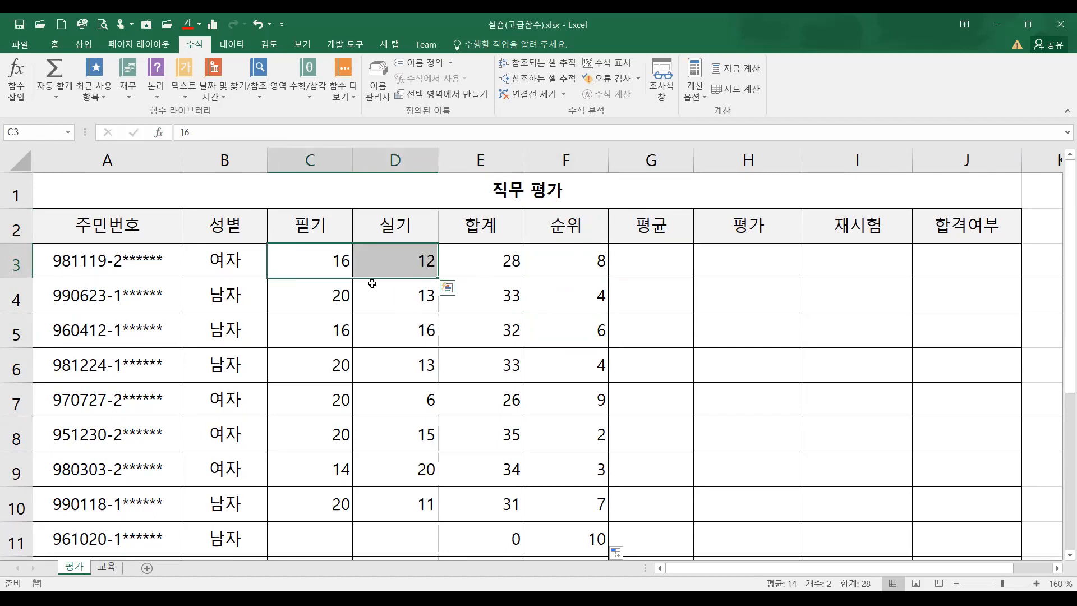
{"action": "left_click", "coordinate": [343, 260]}
{"action": "left_click", "coordinate": [394, 261]}
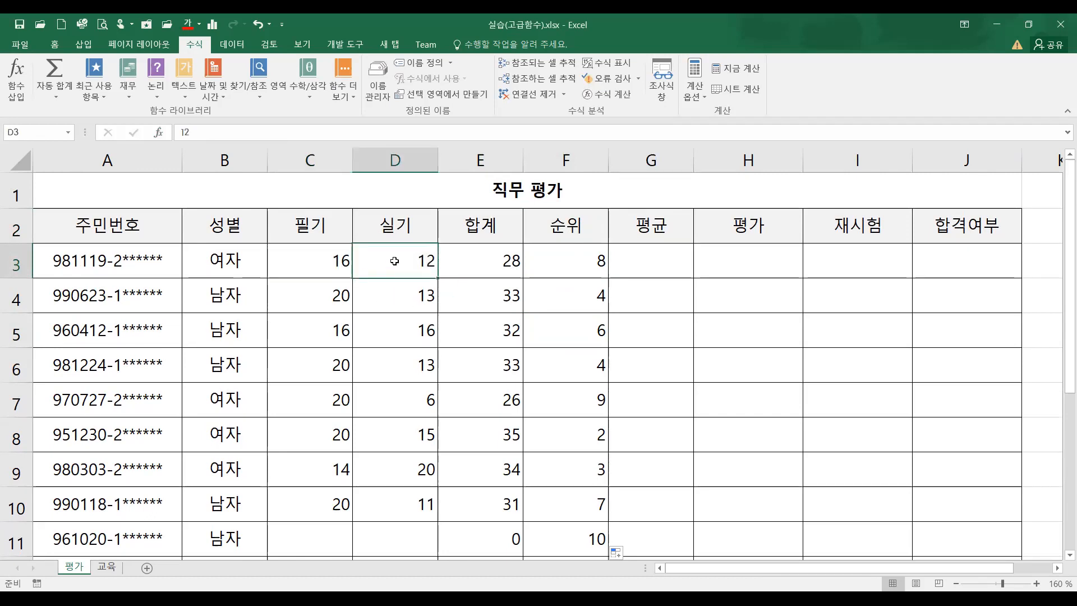
{"action": "left_click", "coordinate": [656, 250]}
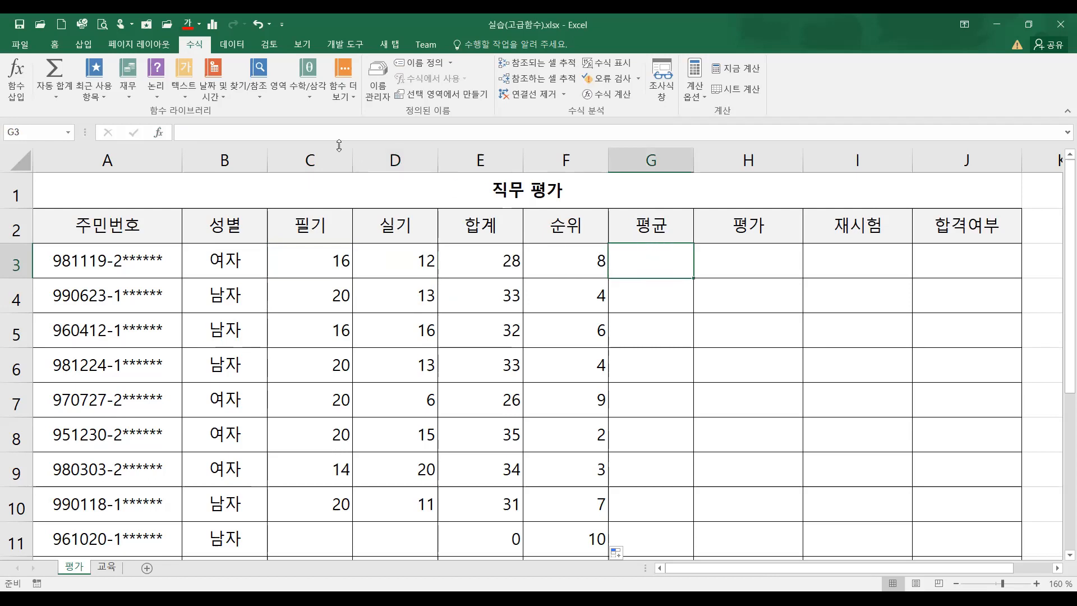
{"action": "left_click", "coordinate": [56, 94]}
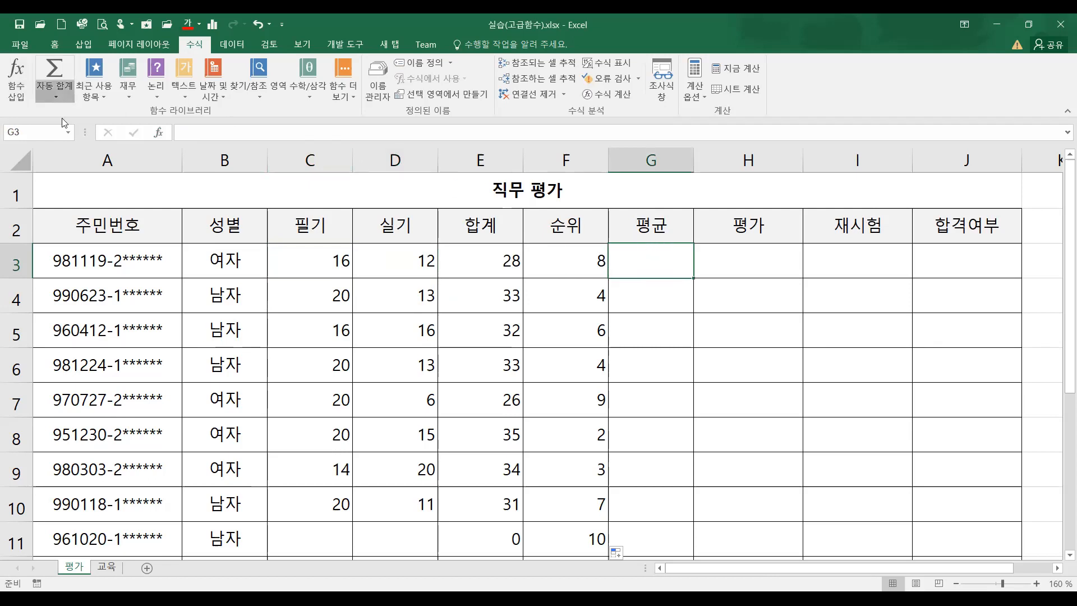
{"action": "left_click", "coordinate": [67, 128]}
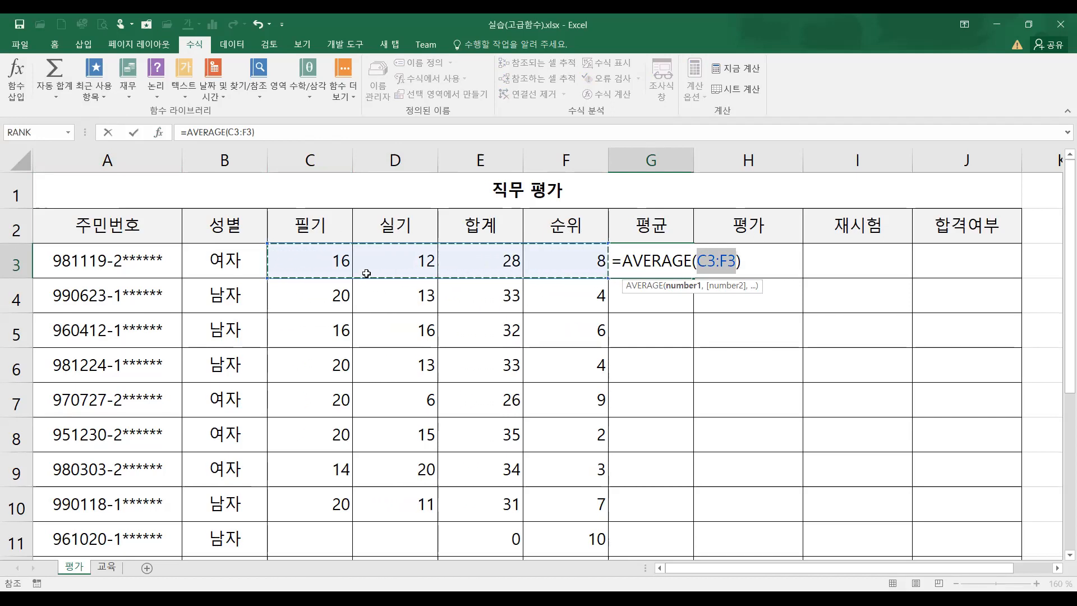
{"action": "left_click", "coordinate": [336, 259]}
{"action": "left_click_drag", "start_coordinate": [363, 257], "coordinate": [370, 258]}
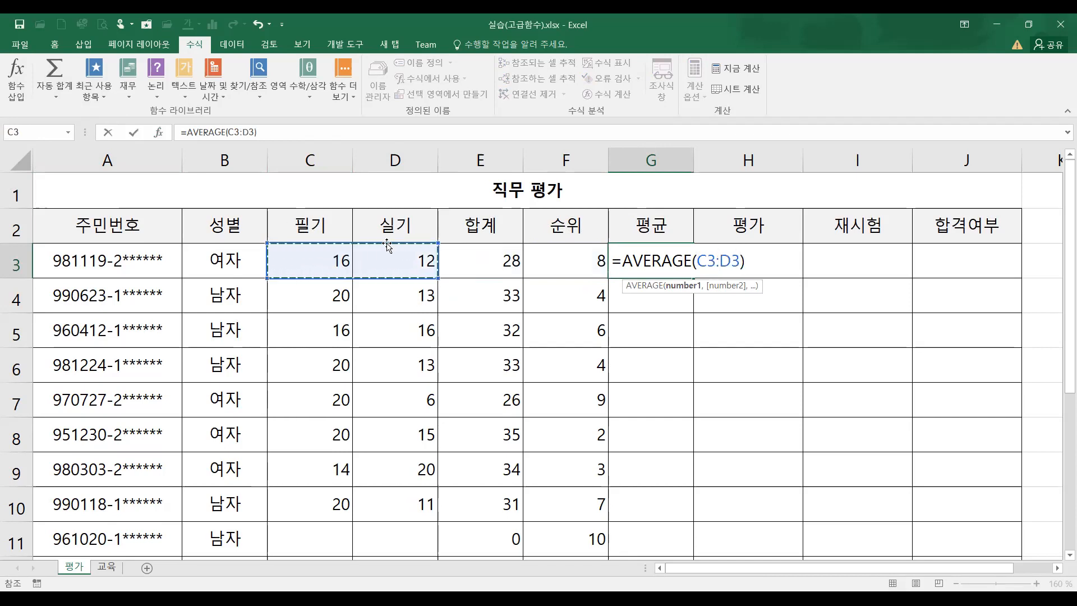
Step: Try other argument ranges for the AVERAGE formula in G3, including E3 alone and C3:F3
{"action": "left_click", "coordinate": [487, 261]}
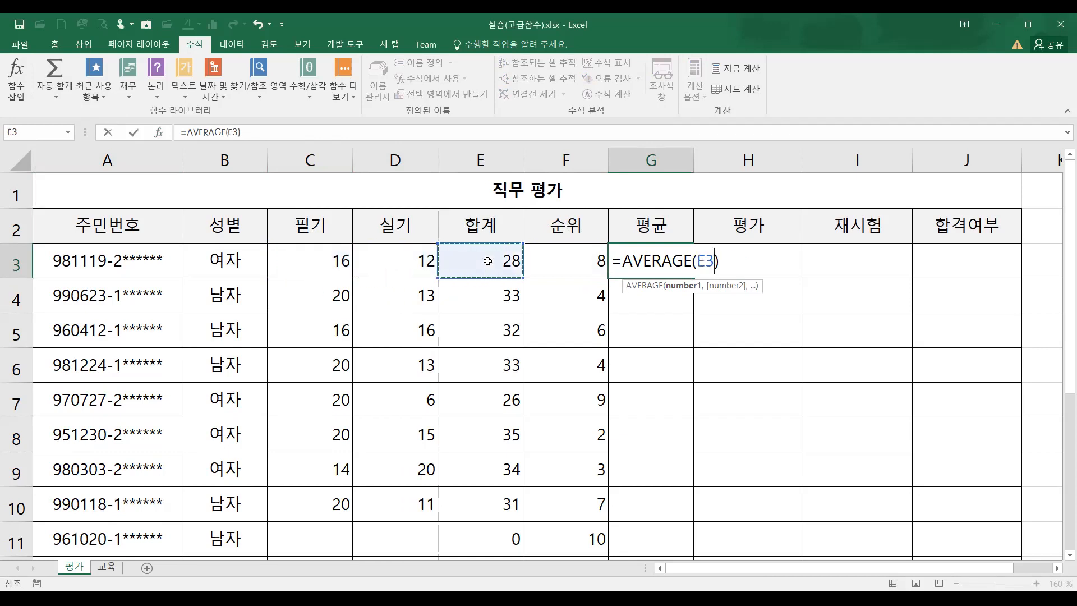
{"action": "left_click", "coordinate": [346, 261]}
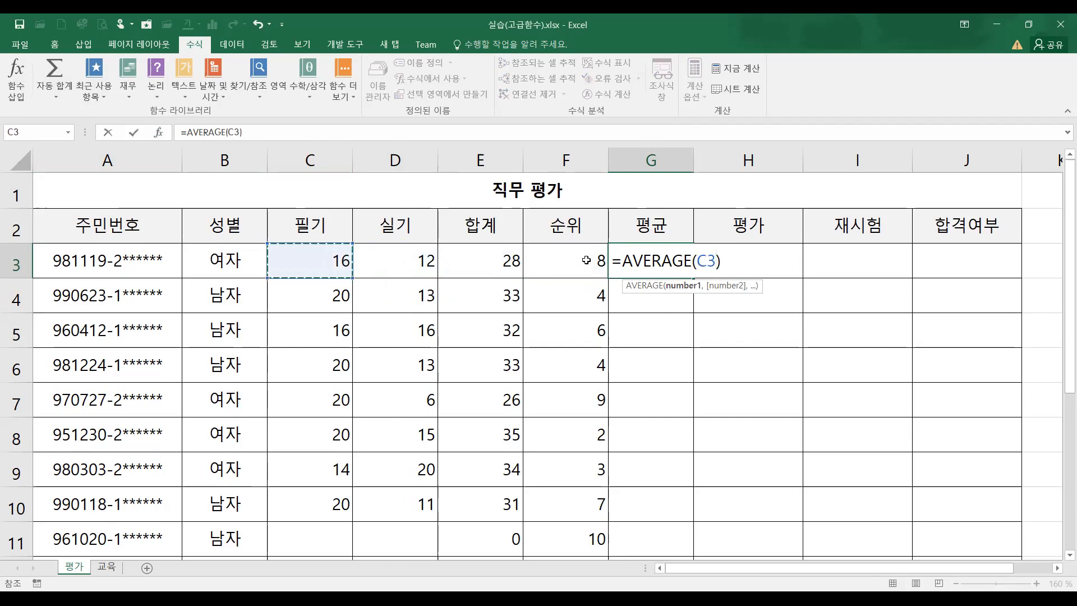
{"action": "left_click_drag", "start_coordinate": [359, 265], "coordinate": [443, 261]}
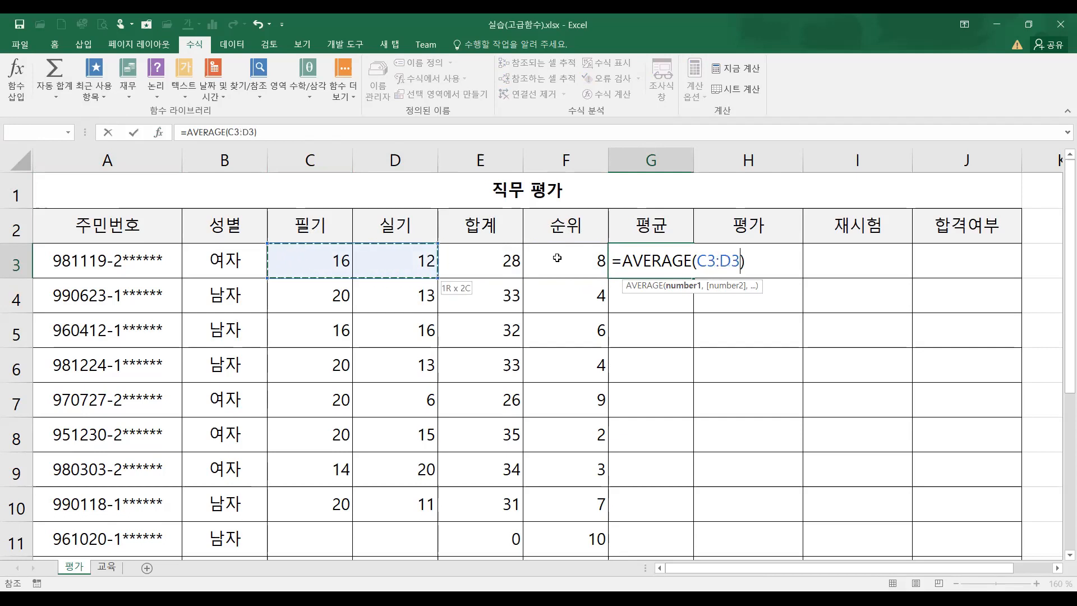
{"action": "left_click_drag", "start_coordinate": [557, 258], "coordinate": [557, 258]}
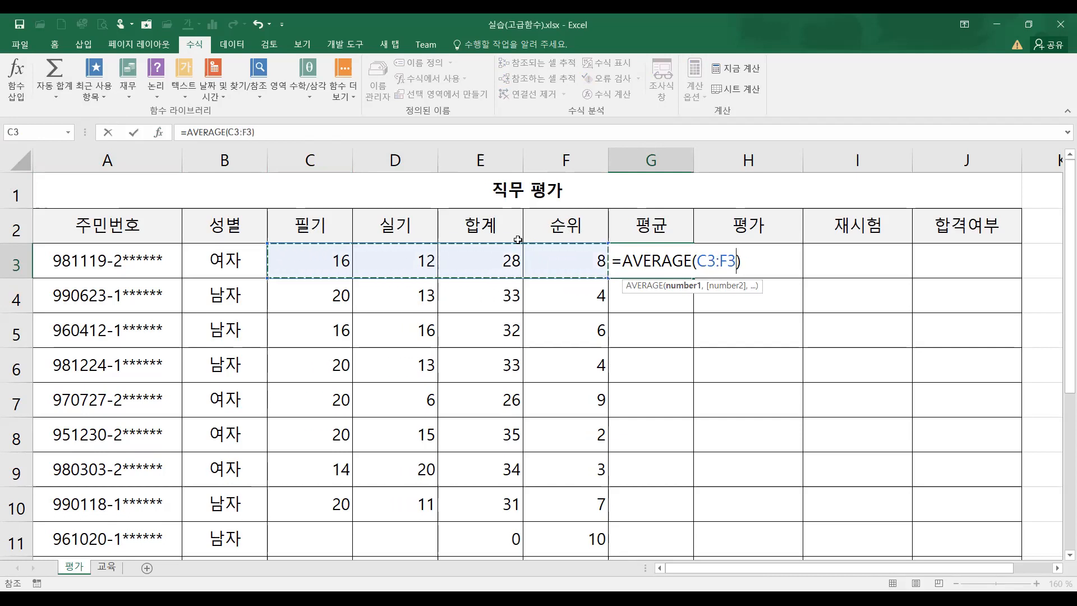
Step: Set the AVERAGE range in G3 to C3:D3, accept the formula, and check it against the 필기 and 실기 scores
{"action": "left_click", "coordinate": [342, 260]}
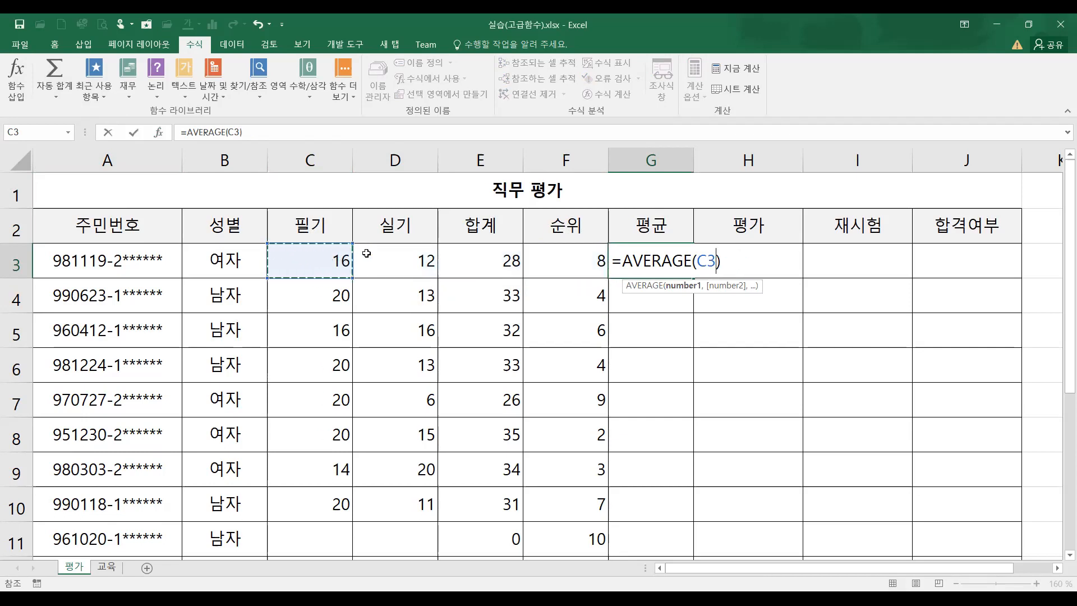
{"action": "left_click", "coordinate": [391, 254], "text": "shift"}
{"action": "left_click", "coordinate": [313, 263]}
{"action": "left_click", "coordinate": [387, 261], "text": "shift"}
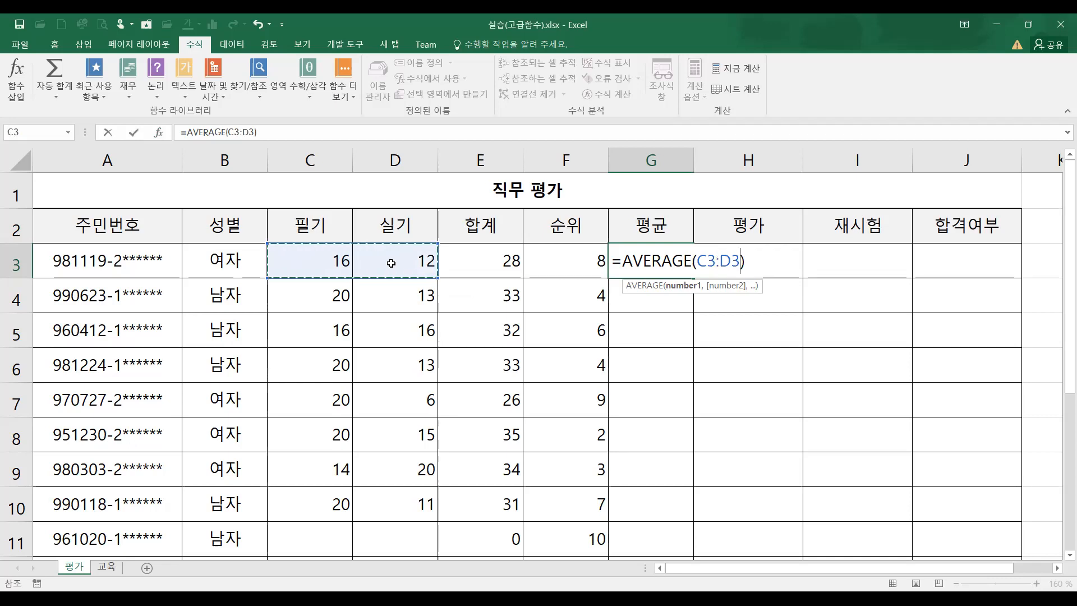
{"action": "left_click", "coordinate": [316, 262]}
{"action": "left_click_drag", "start_coordinate": [308, 260], "coordinate": [395, 263]}
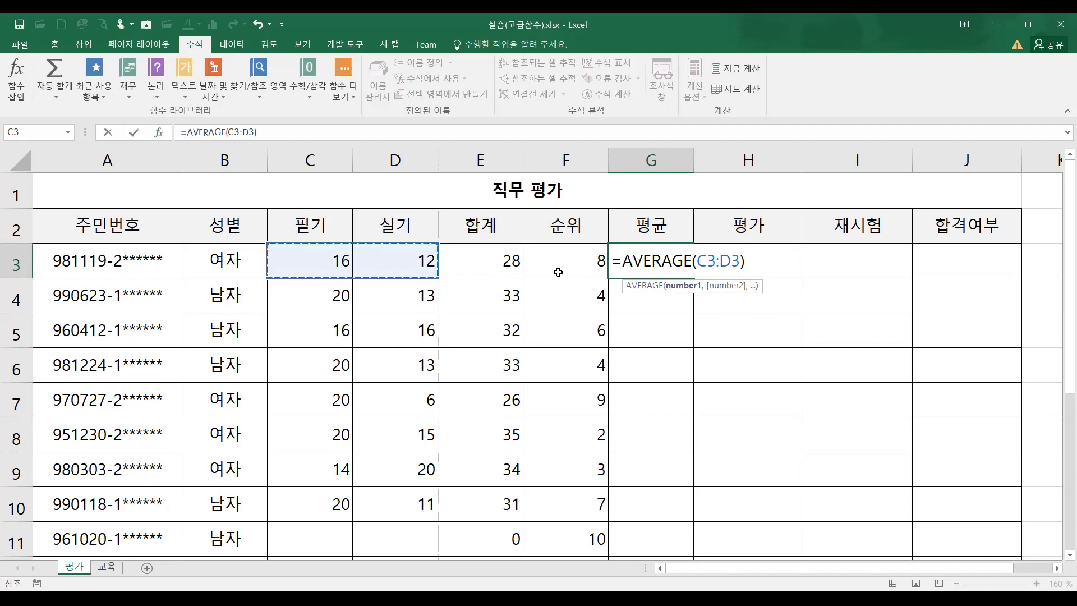
{"action": "key", "text": "Return"}
{"action": "left_click", "coordinate": [326, 254]}
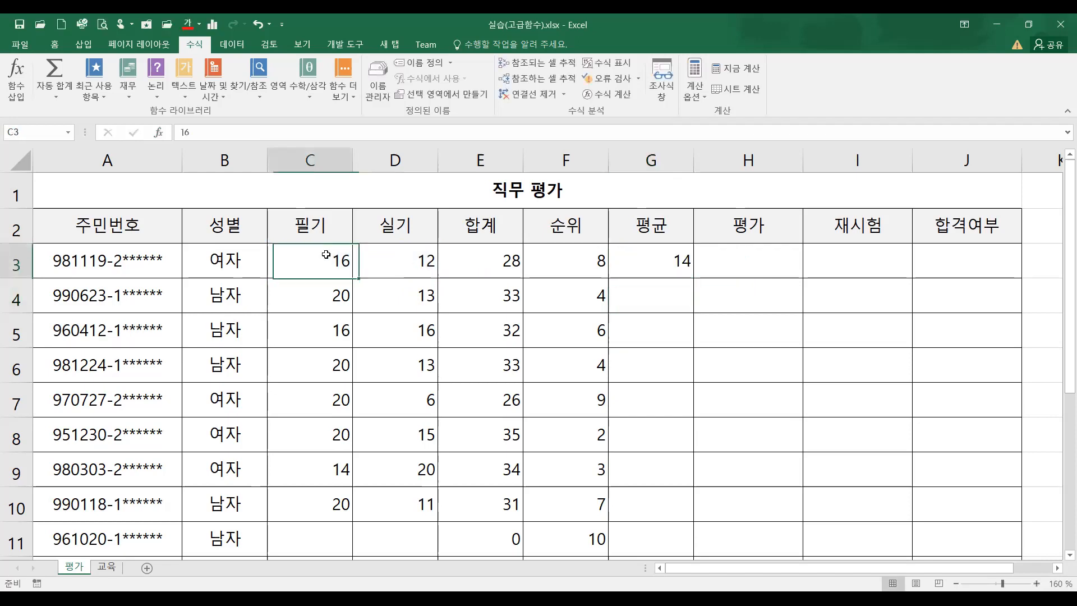
{"action": "left_click", "coordinate": [384, 255]}
{"action": "left_click", "coordinate": [685, 261]}
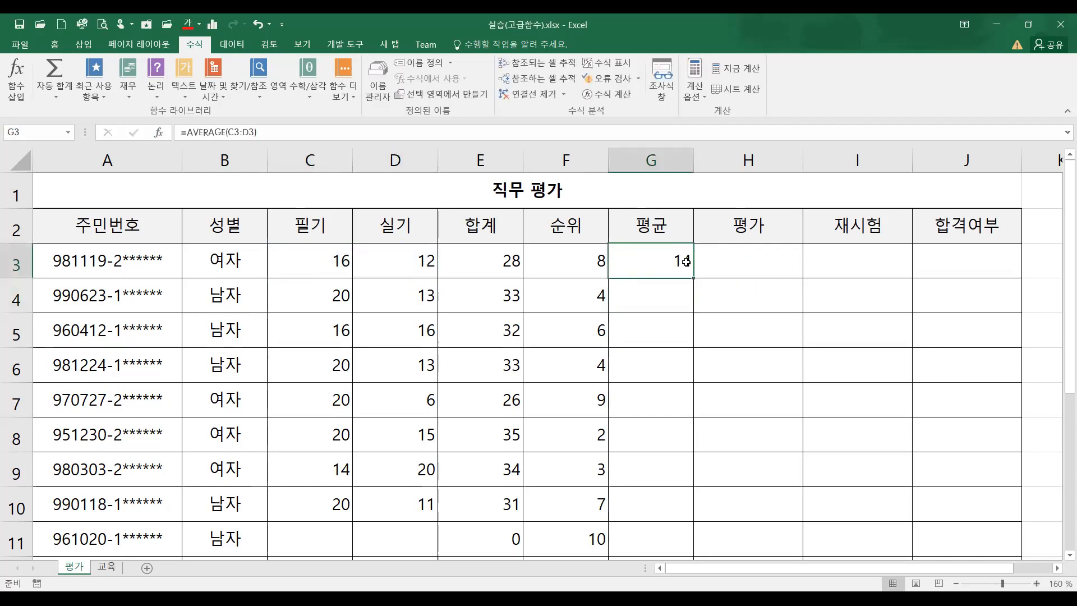
Step: Insert an AVERAGE formula in G4 over the 필기 and 실기 scores C4:D4 and accept it
{"action": "left_click", "coordinate": [664, 303]}
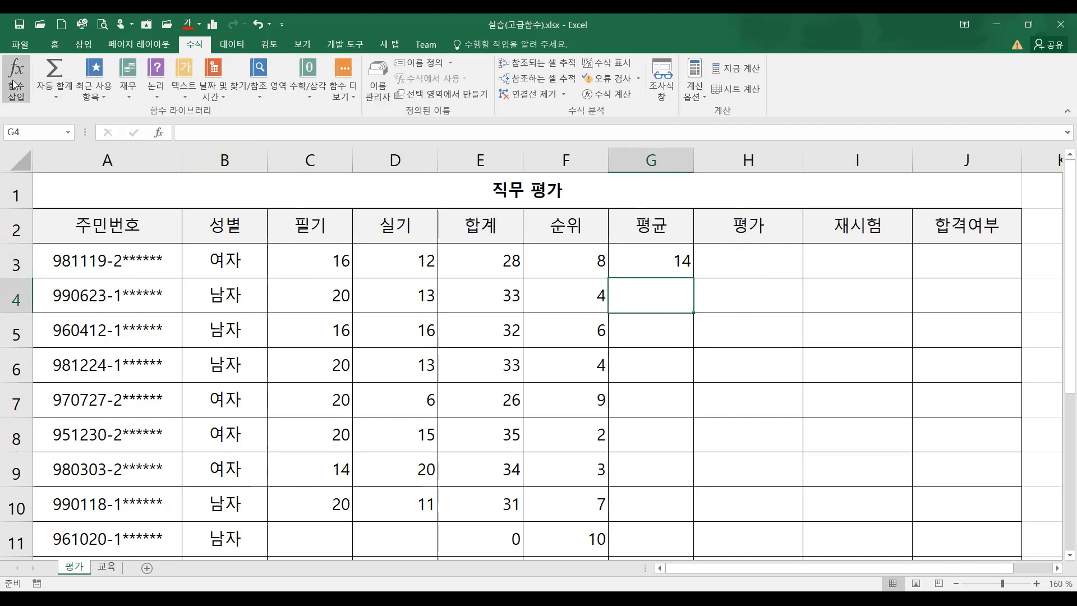
{"action": "left_click", "coordinate": [56, 93]}
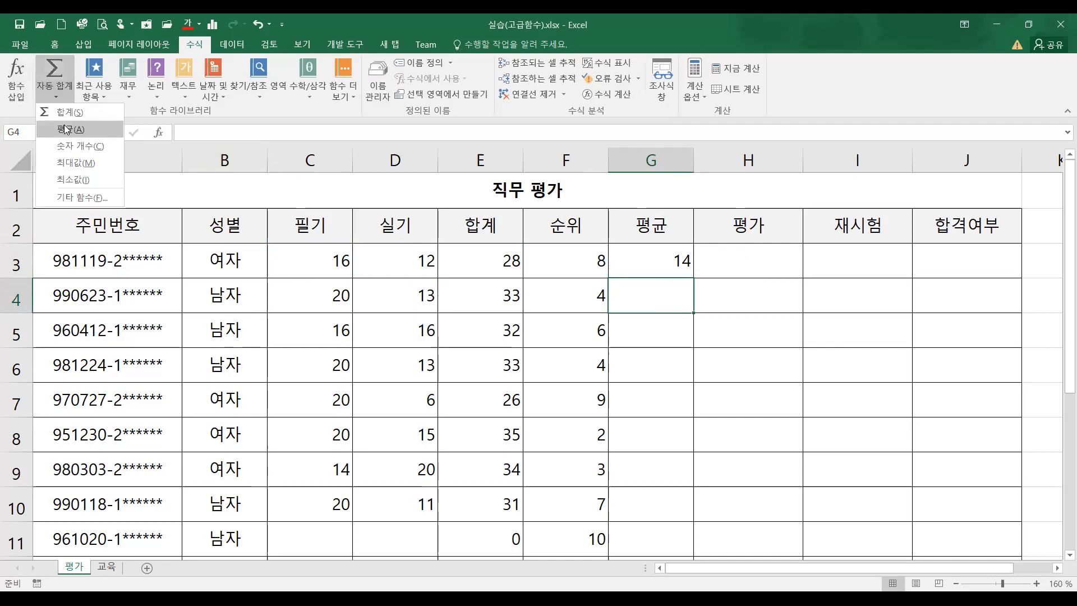
{"action": "left_click", "coordinate": [65, 129]}
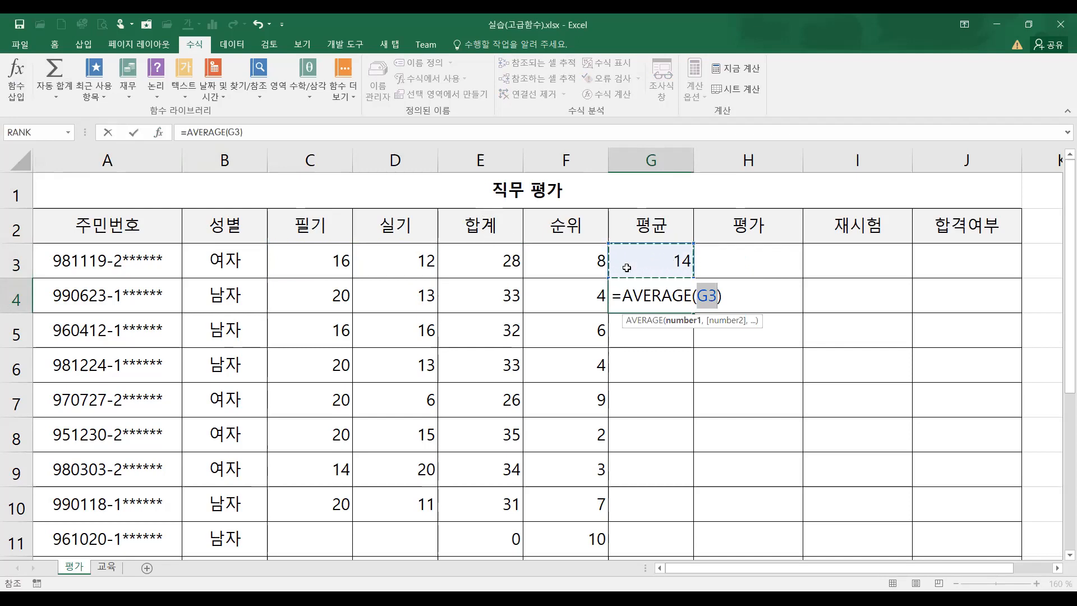
{"action": "left_click", "coordinate": [307, 288]}
{"action": "left_click_drag", "start_coordinate": [392, 298], "coordinate": [384, 289]}
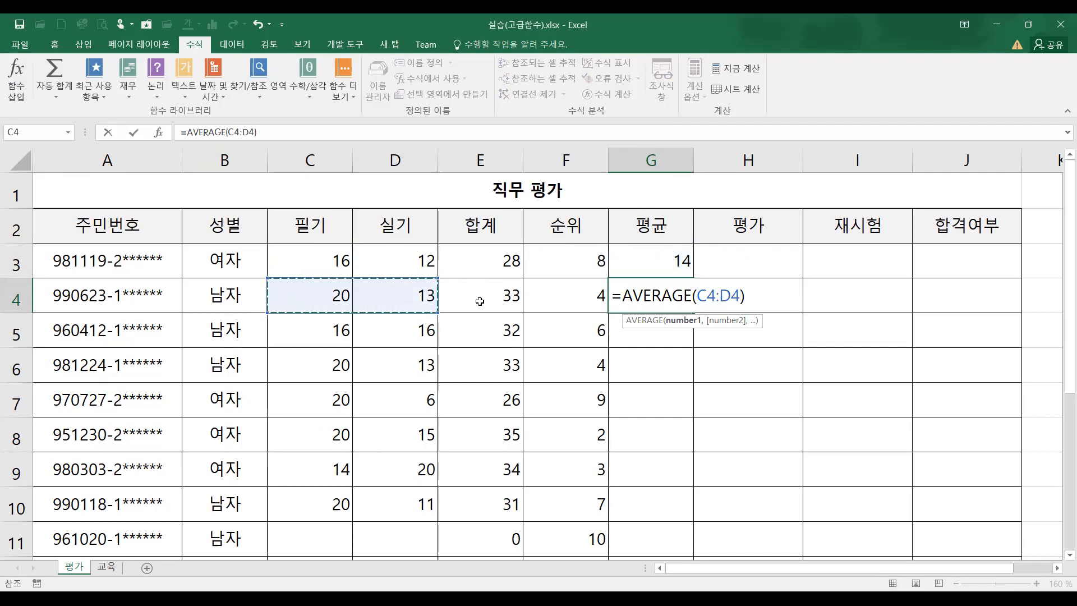
{"action": "key", "text": "Return"}
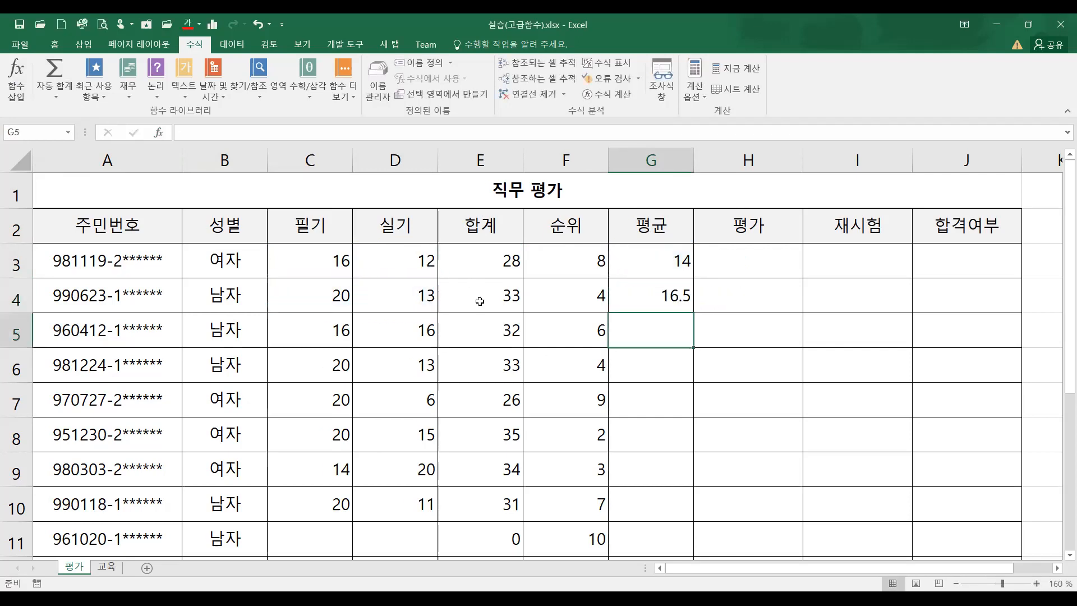
Step: Fill the AVERAGE formula from G4 down the 평균 column through G12
{"action": "left_click", "coordinate": [658, 291]}
{"action": "left_click_drag", "start_coordinate": [666, 330], "coordinate": [684, 508]}
{"action": "left_click", "coordinate": [684, 474]}
{"action": "left_click", "coordinate": [686, 293]}
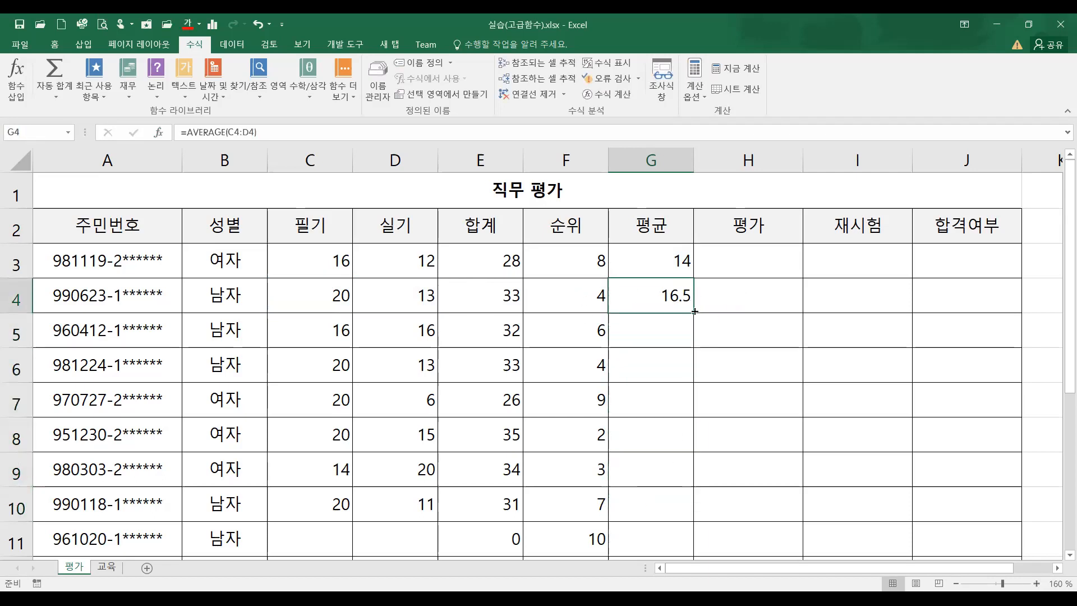
{"action": "left_click_drag", "start_coordinate": [692, 313], "coordinate": [676, 494]}
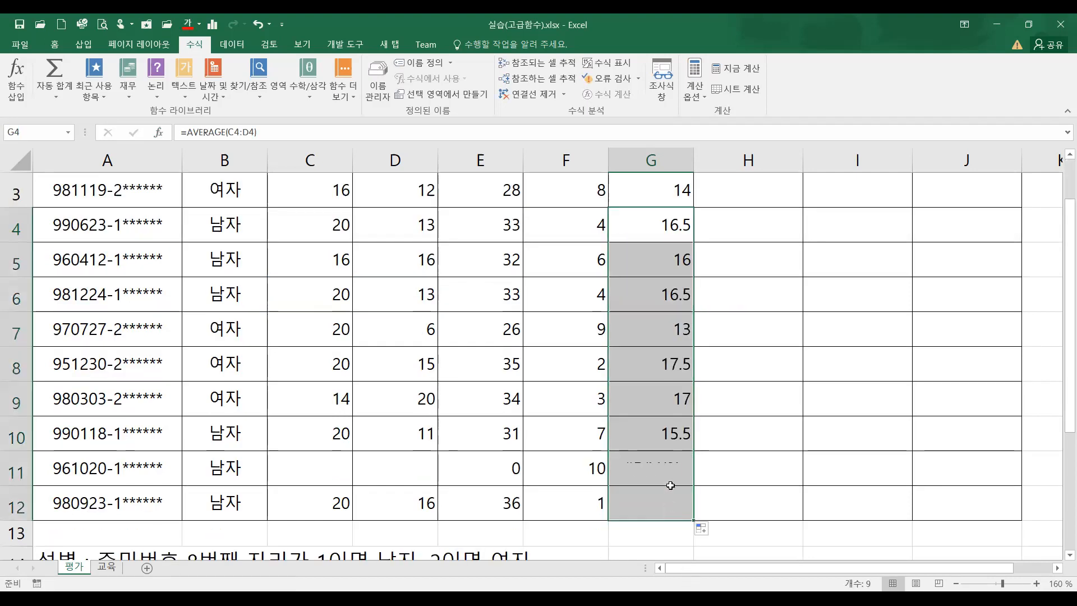
{"action": "scroll", "coordinate": [652, 368], "scroll_direction": "up", "scroll_amount": 1}
Step: Check the 평균 formulas in G4, G5 and G6 against the 필기 and 실기 scores of their rows
{"action": "left_click", "coordinate": [672, 298]}
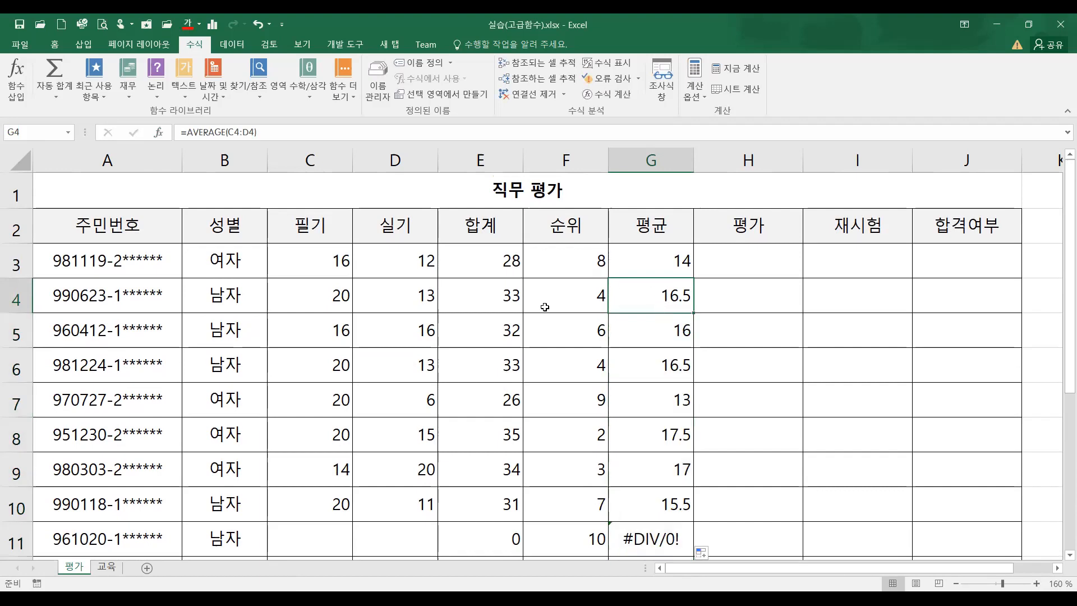
{"action": "left_click", "coordinate": [318, 297]}
{"action": "left_click", "coordinate": [402, 292]}
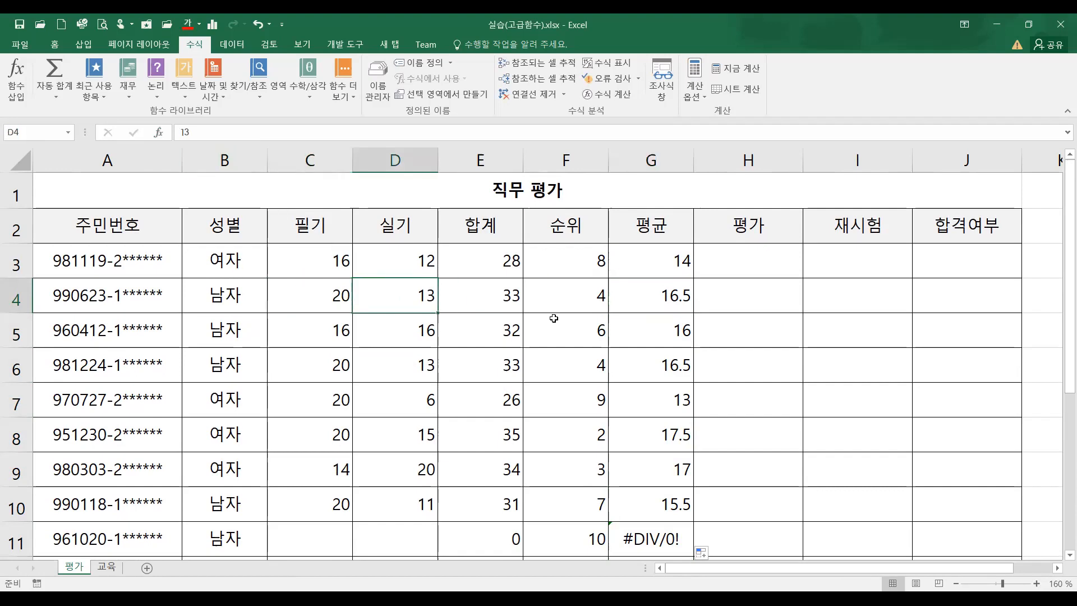
{"action": "left_click", "coordinate": [672, 334]}
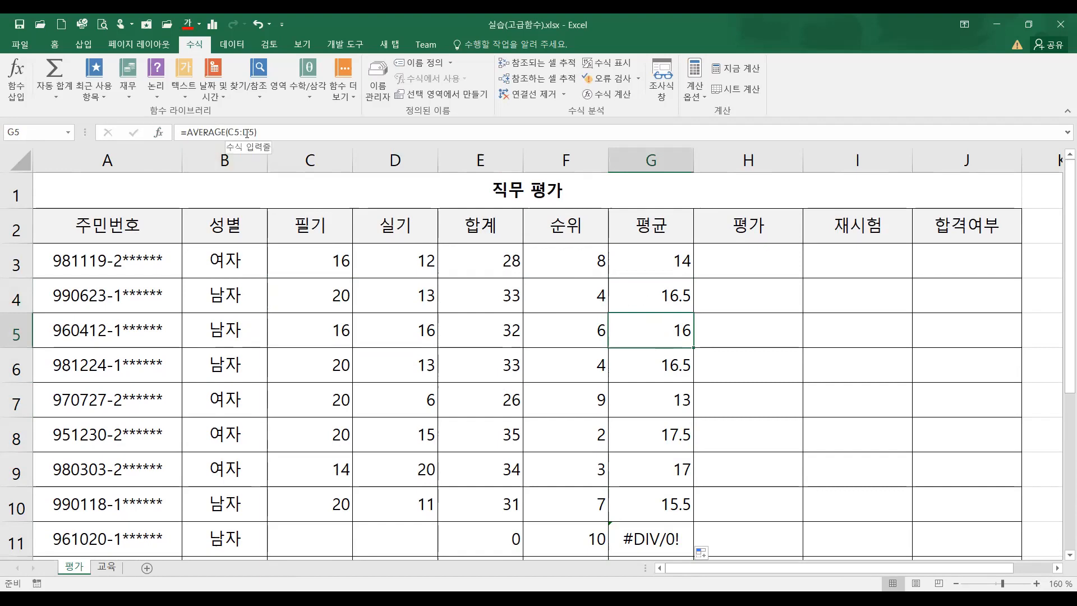
{"action": "left_click_drag", "start_coordinate": [343, 332], "coordinate": [392, 333]}
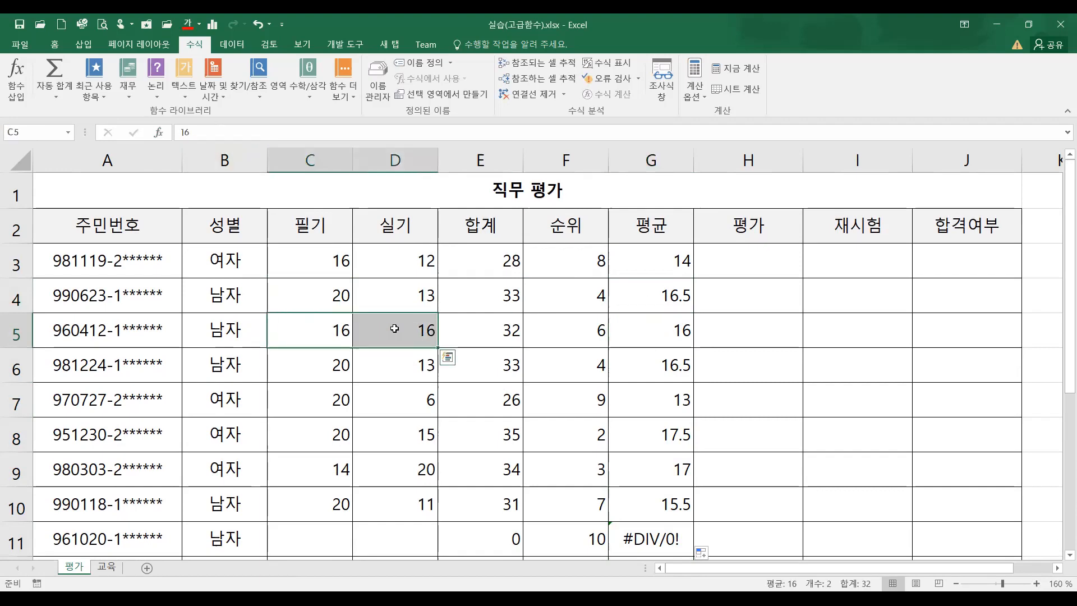
{"action": "left_click", "coordinate": [678, 362]}
{"action": "left_click_drag", "start_coordinate": [292, 362], "coordinate": [389, 361]}
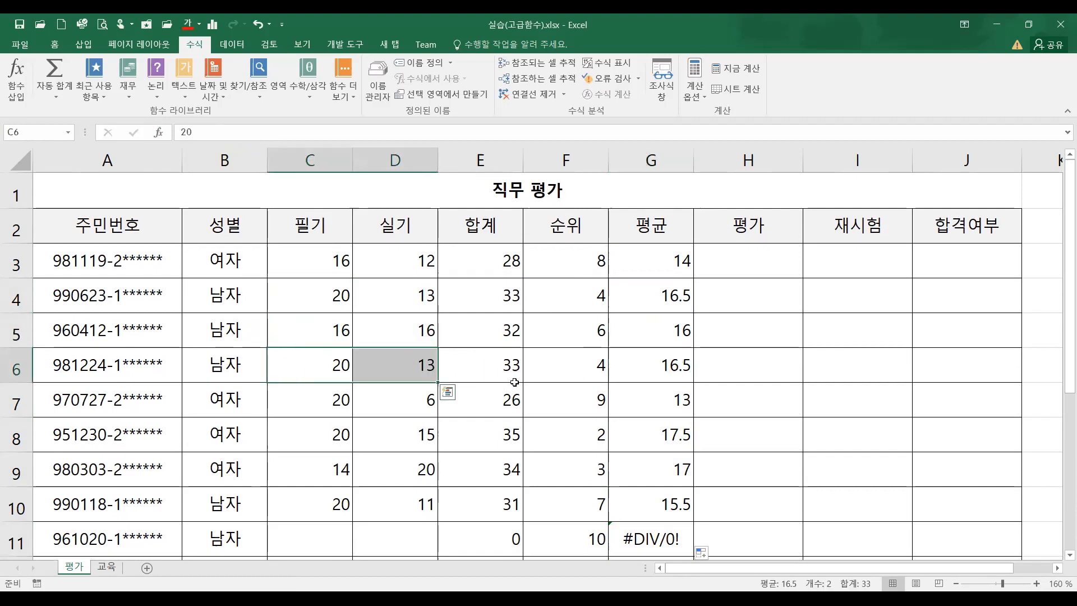
{"action": "left_click", "coordinate": [653, 375]}
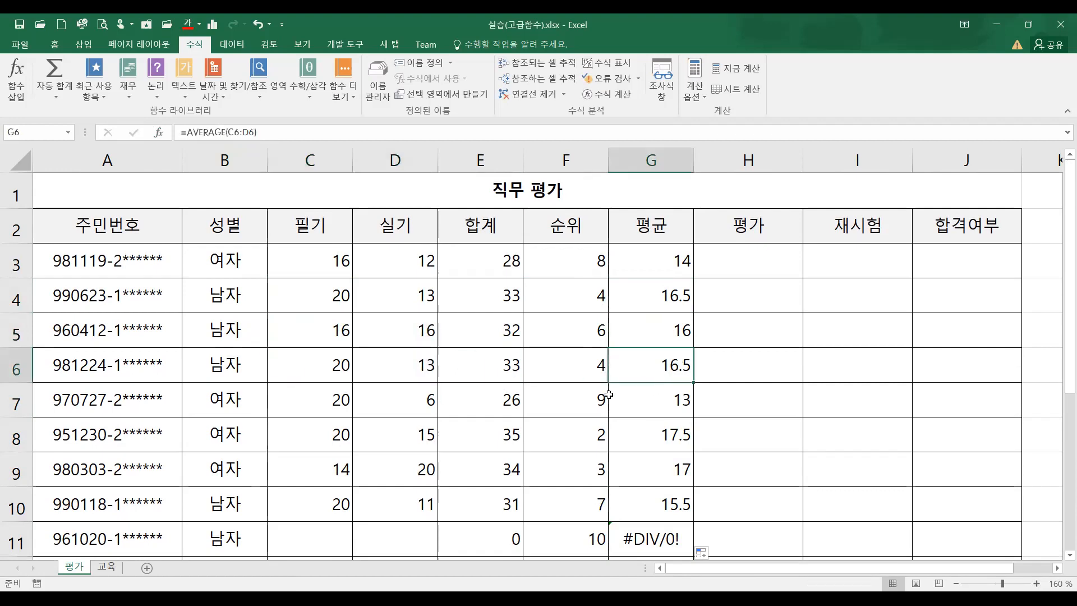
{"action": "left_click", "coordinate": [639, 406]}
{"action": "left_click_drag", "start_coordinate": [307, 368], "coordinate": [372, 363]}
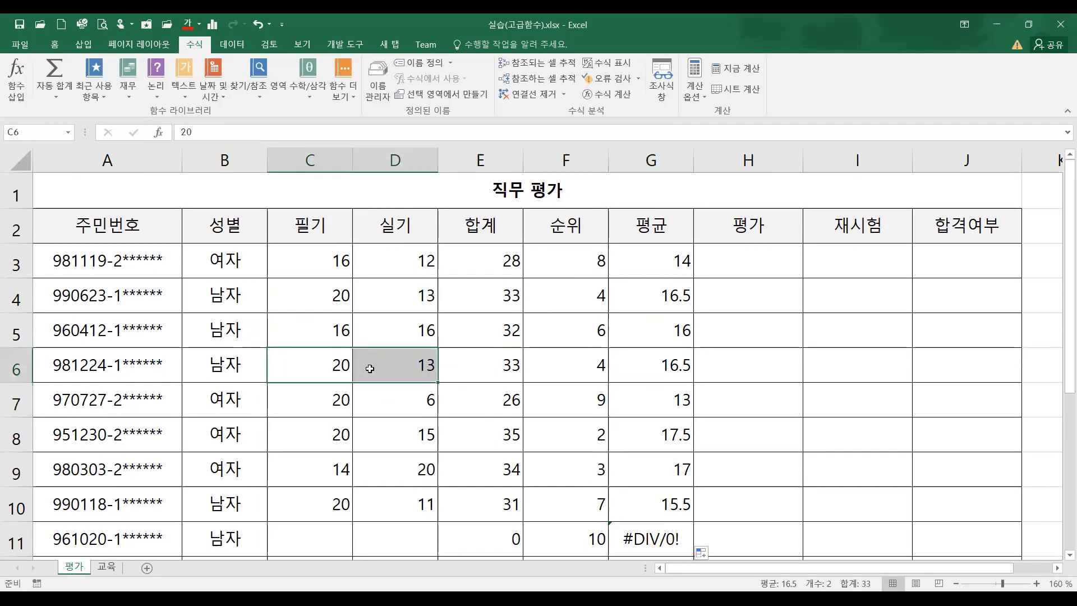
Step: Fill the AVERAGE formula from G3 down through G11
{"action": "left_click", "coordinate": [683, 255]}
{"action": "left_click_drag", "start_coordinate": [696, 276], "coordinate": [689, 552]}
{"action": "scroll", "coordinate": [671, 506], "scroll_direction": "down", "scroll_amount": 1}
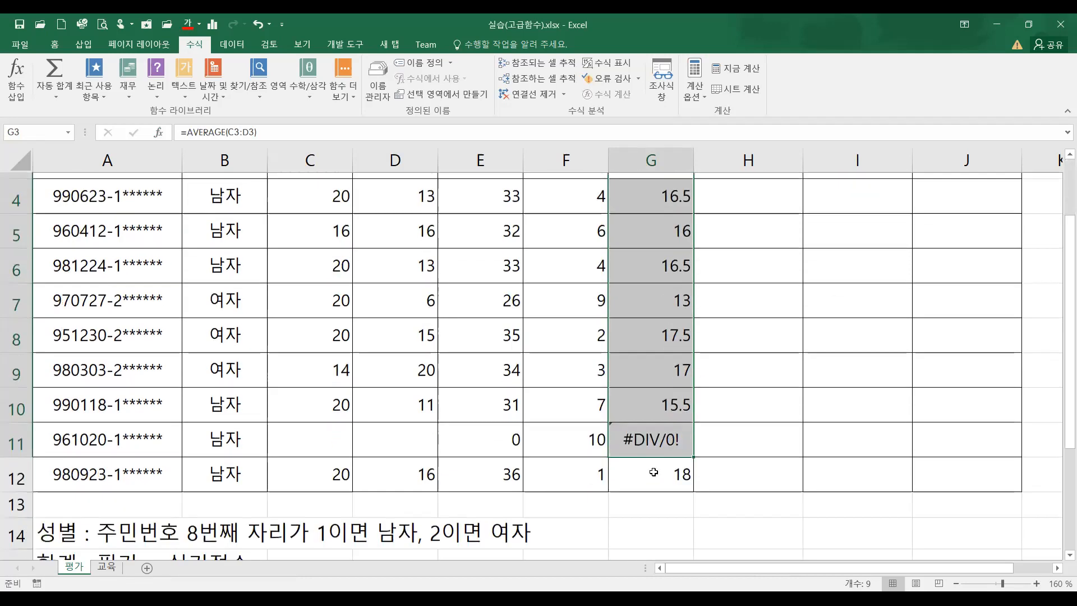
Step: Examine the AVERAGE formula in G11 against its source cells C11:D11, and compare it with the formula in G12
{"action": "left_click", "coordinate": [645, 437]}
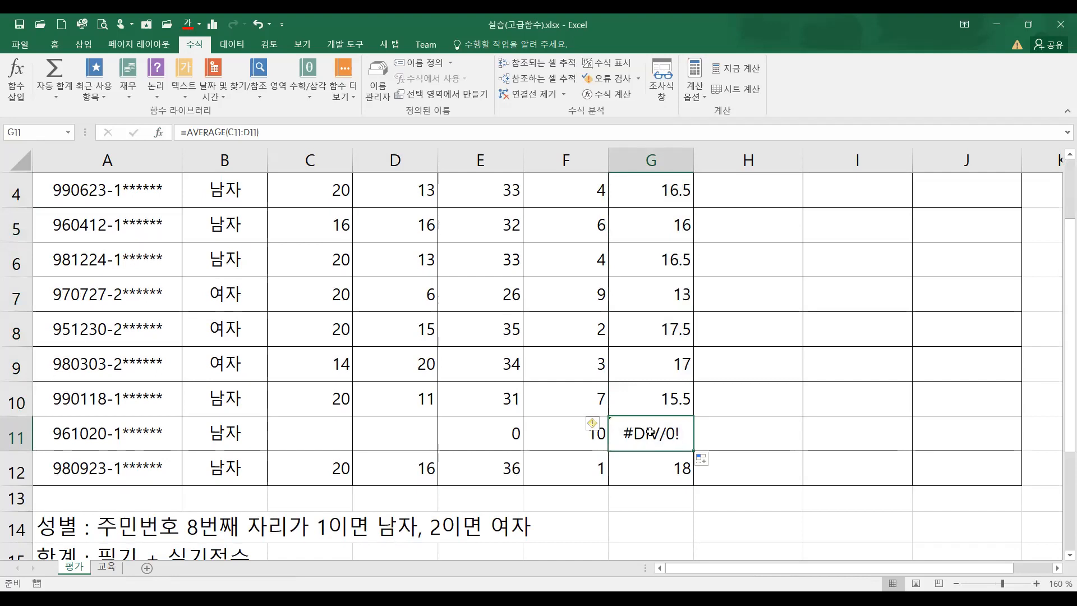
{"action": "left_click", "coordinate": [315, 429]}
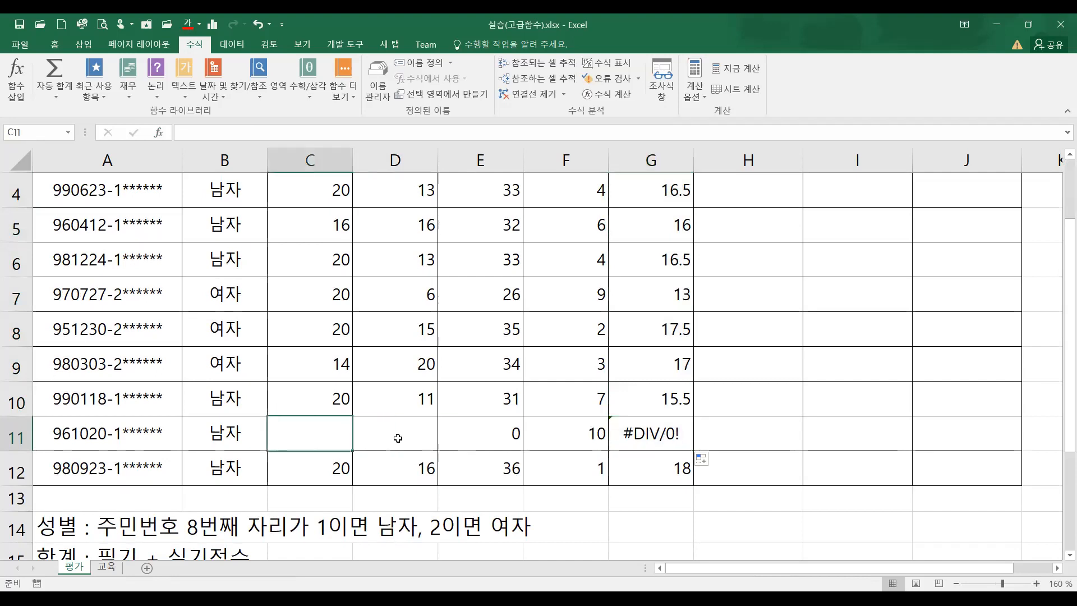
{"action": "left_click", "coordinate": [358, 439]}
{"action": "left_click_drag", "start_coordinate": [312, 428], "coordinate": [385, 438]}
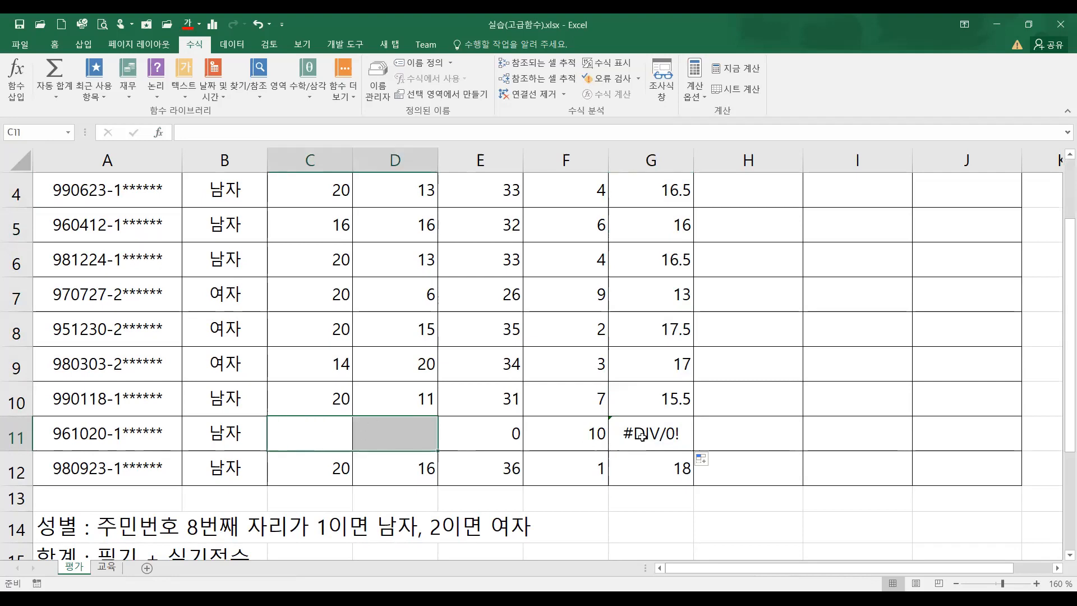
{"action": "left_click", "coordinate": [641, 435]}
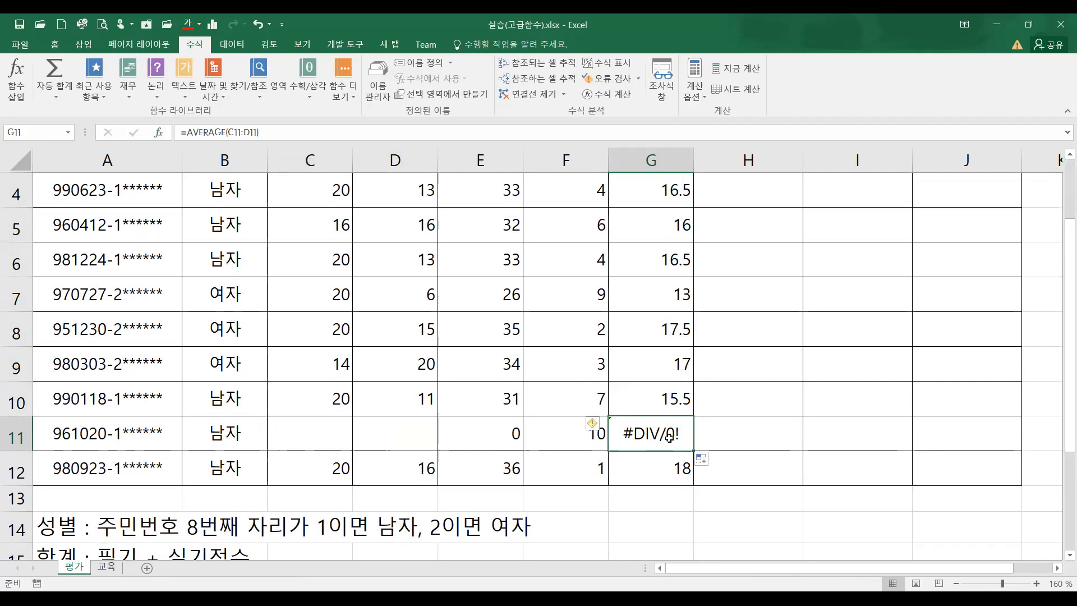
{"action": "left_click", "coordinate": [329, 432]}
{"action": "left_click", "coordinate": [411, 432]}
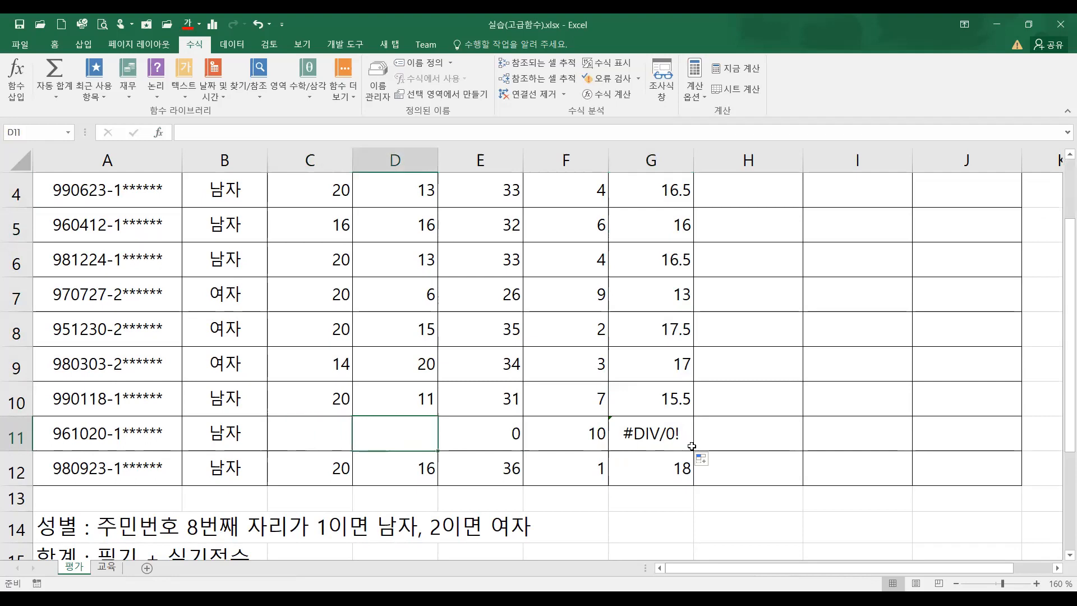
{"action": "left_click", "coordinate": [668, 435]}
{"action": "left_click", "coordinate": [660, 469]}
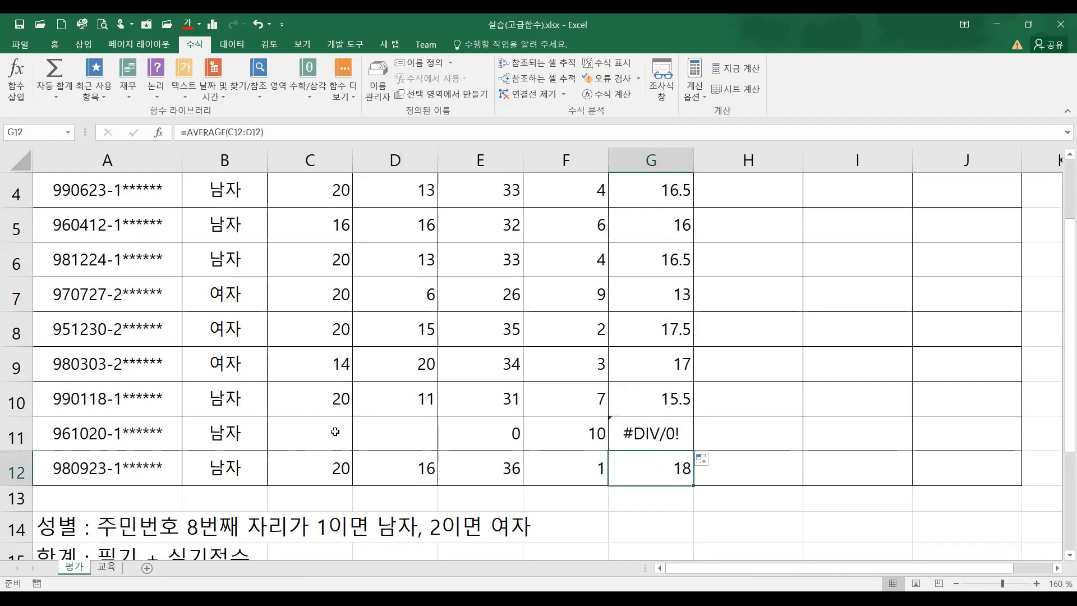
{"action": "left_click_drag", "start_coordinate": [334, 432], "coordinate": [405, 424]}
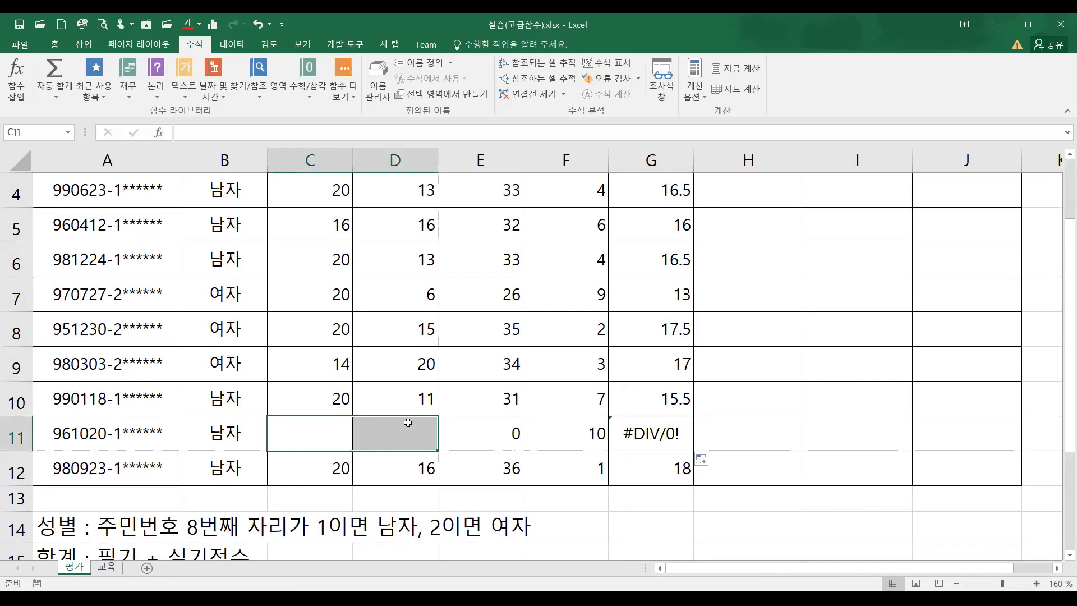
Step: Enter 0 as both the 필기 score in C11 and the 실기 score in D11, and check the average in G11
{"action": "left_click", "coordinate": [368, 437]}
{"action": "left_click", "coordinate": [324, 437]}
{"action": "type", "text": "0"}
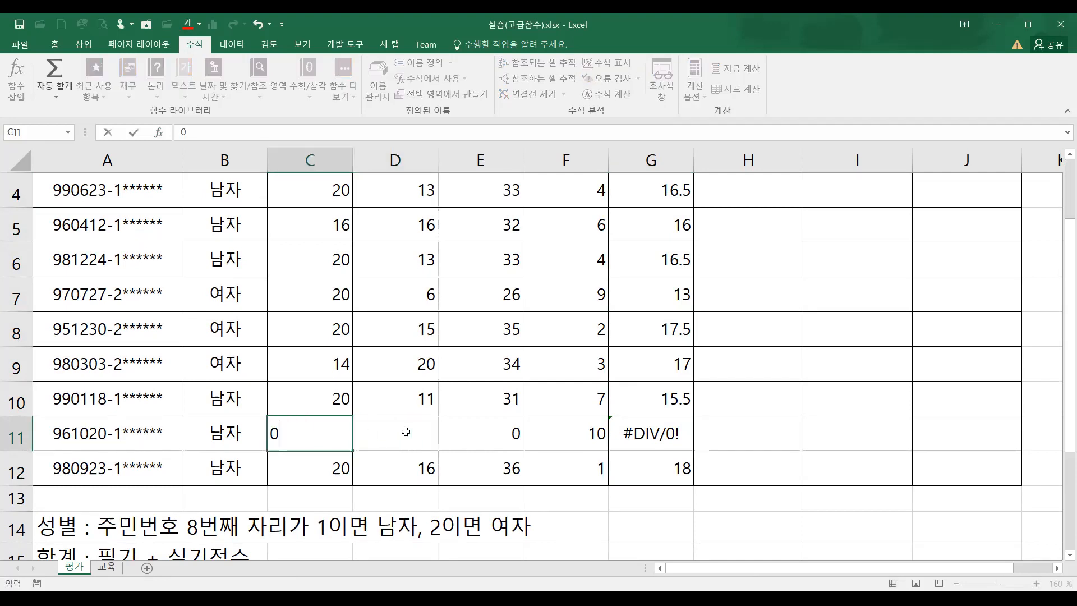
{"action": "left_click", "coordinate": [405, 431]}
{"action": "type", "text": "0"}
{"action": "left_click", "coordinate": [539, 458]}
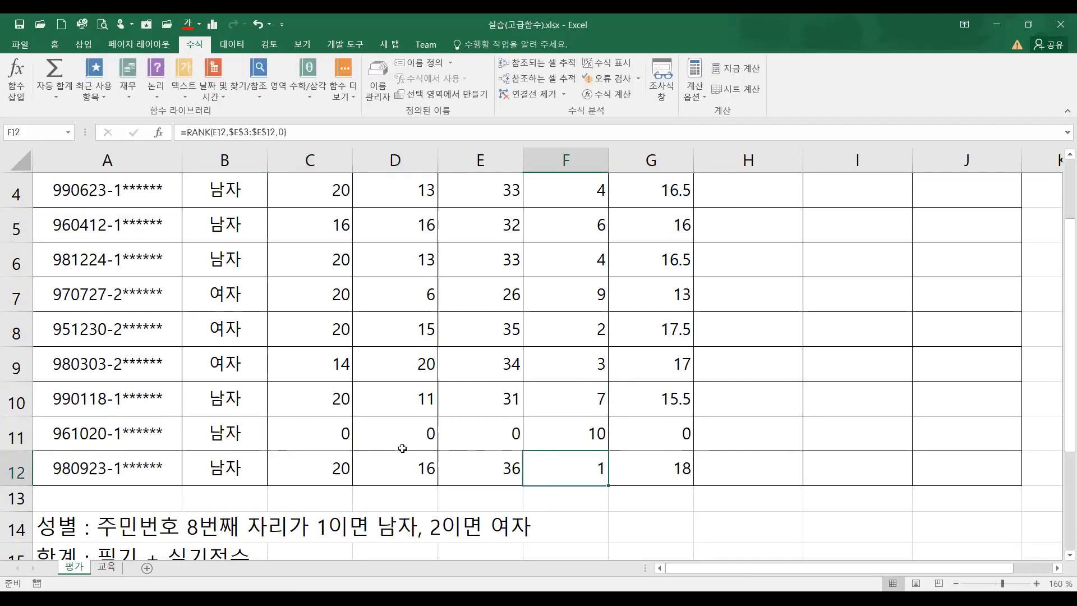
{"action": "left_click", "coordinate": [346, 436]}
{"action": "left_click", "coordinate": [392, 437]}
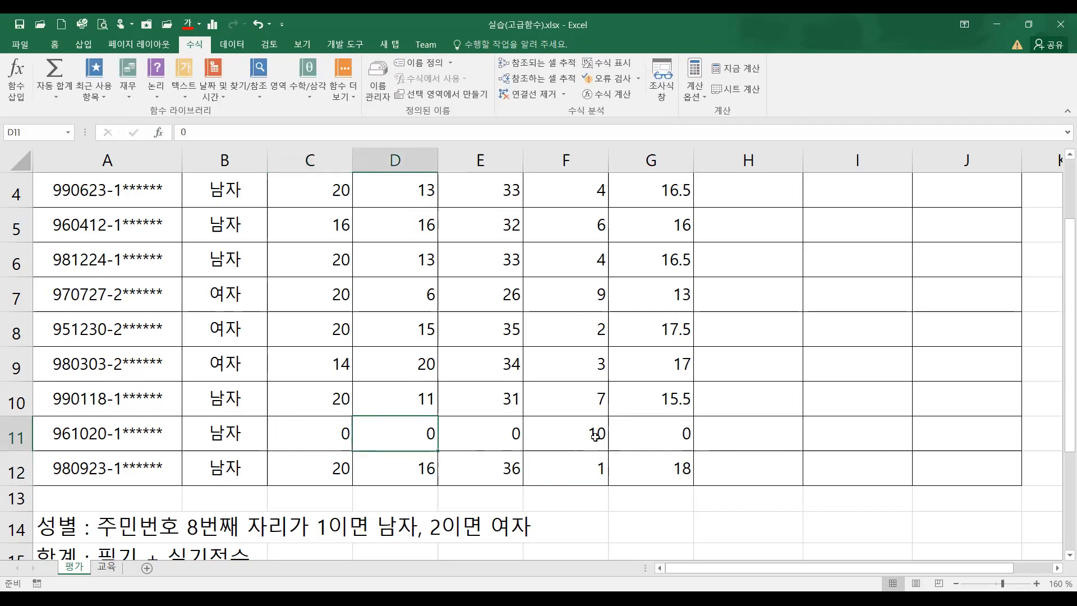
{"action": "left_click", "coordinate": [639, 435]}
{"action": "left_click", "coordinate": [331, 432]}
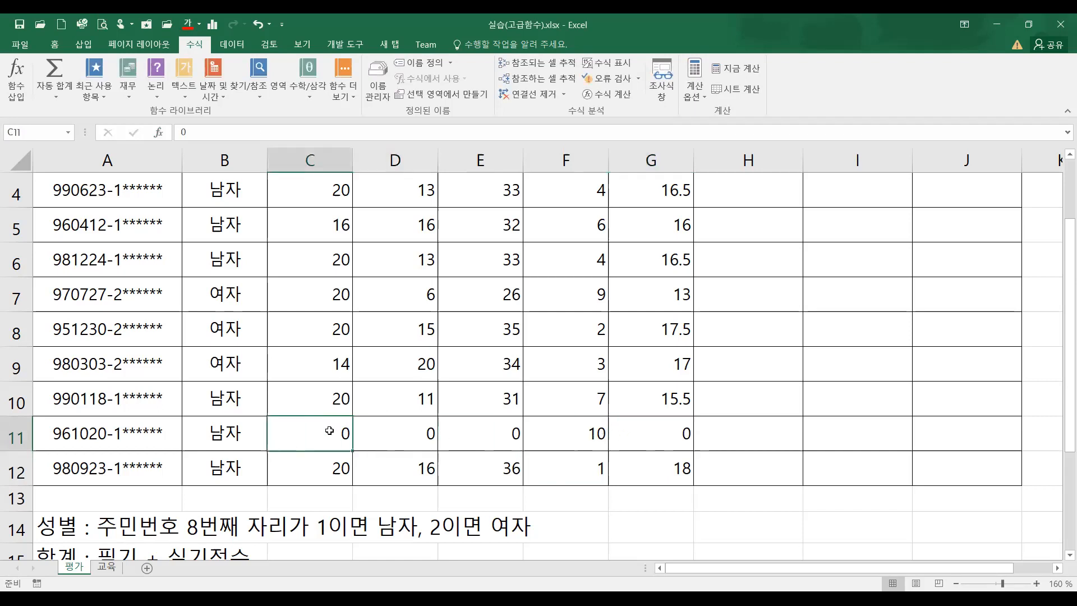
Step: Clear the 필기 and 실기 scores in C11 and D11, and check the average formula in G11
{"action": "left_click", "coordinate": [410, 427]}
{"action": "key", "text": "Delete"}
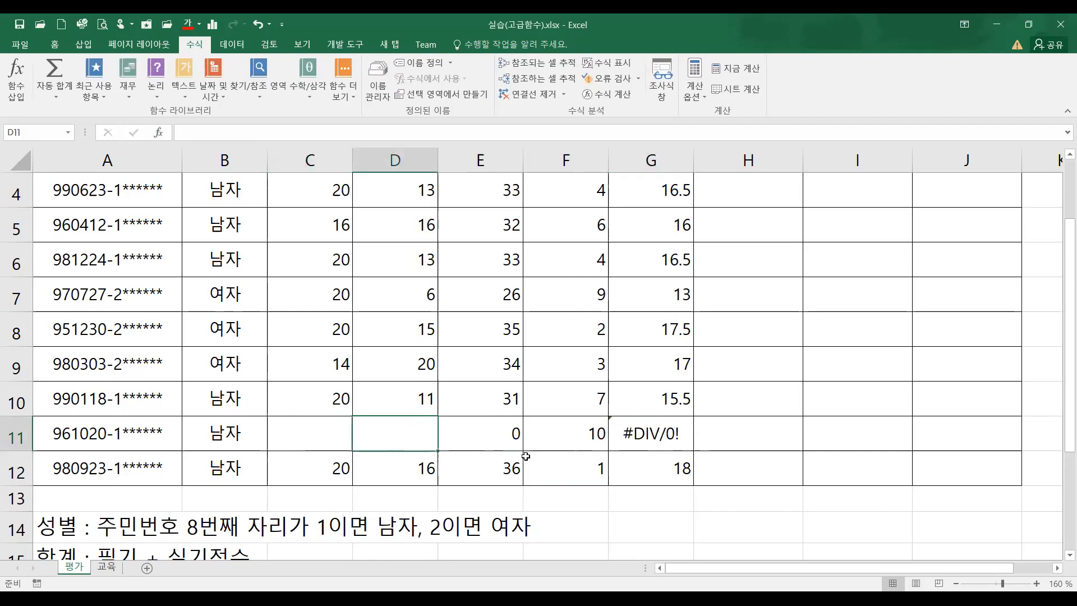
{"action": "left_click", "coordinate": [625, 440]}
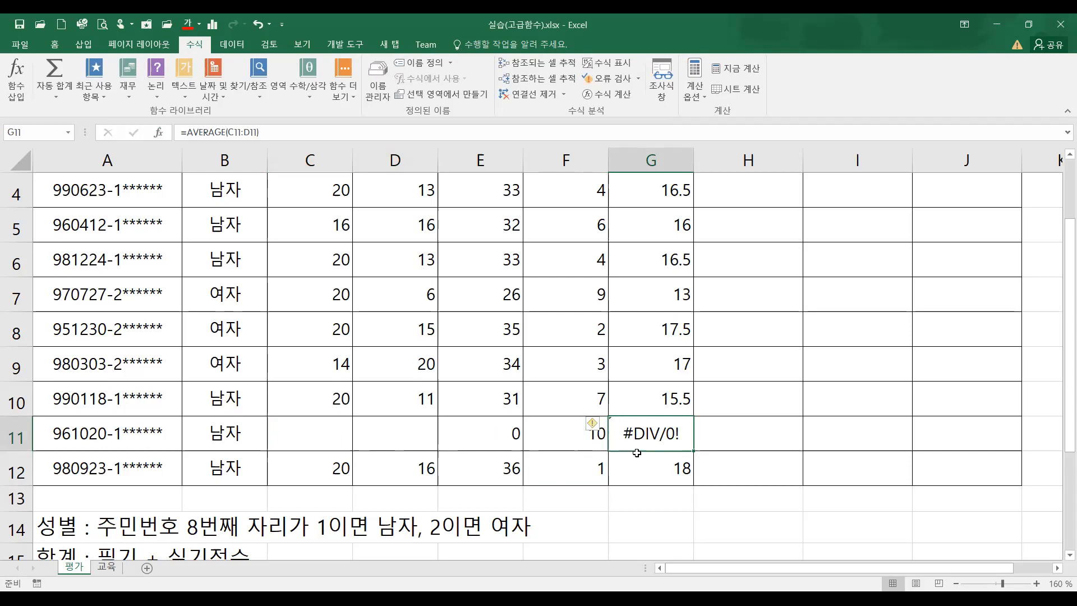
{"action": "scroll", "coordinate": [651, 437], "scroll_direction": "up", "scroll_amount": 1}
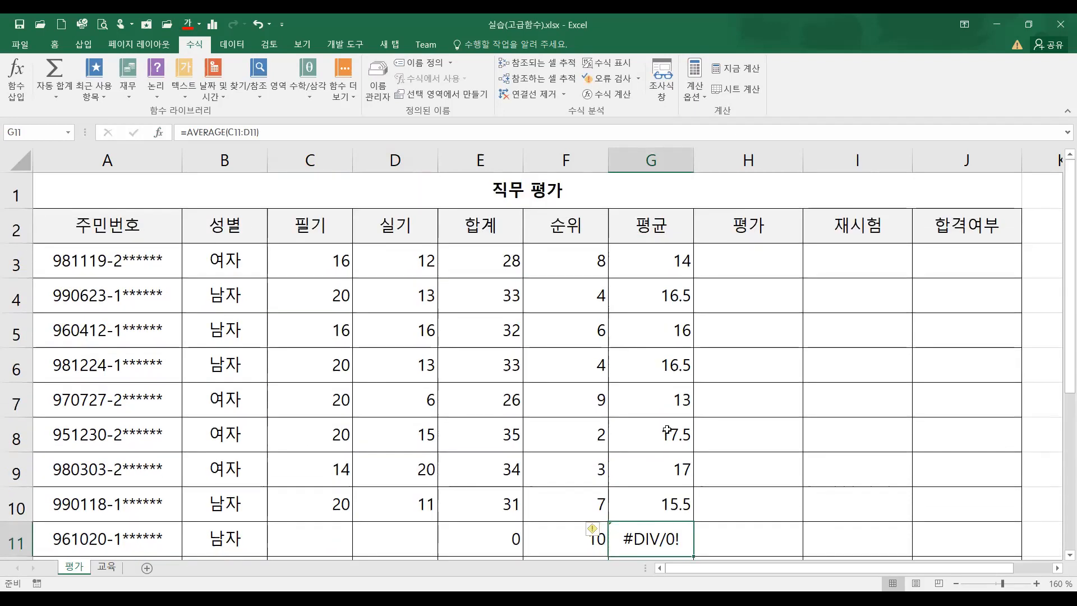
Step: Change the first 평가 criterion in the A18 note to 30이상->상
{"action": "left_click", "coordinate": [747, 267]}
{"action": "scroll", "coordinate": [310, 439], "scroll_direction": "down", "scroll_amount": 3}
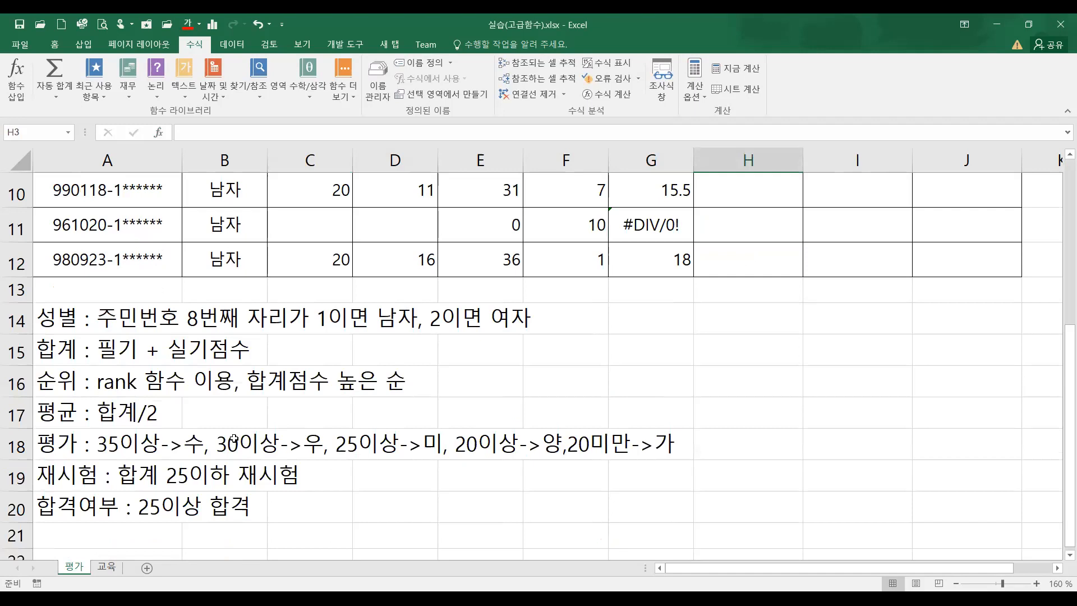
{"action": "left_click", "coordinate": [121, 441]}
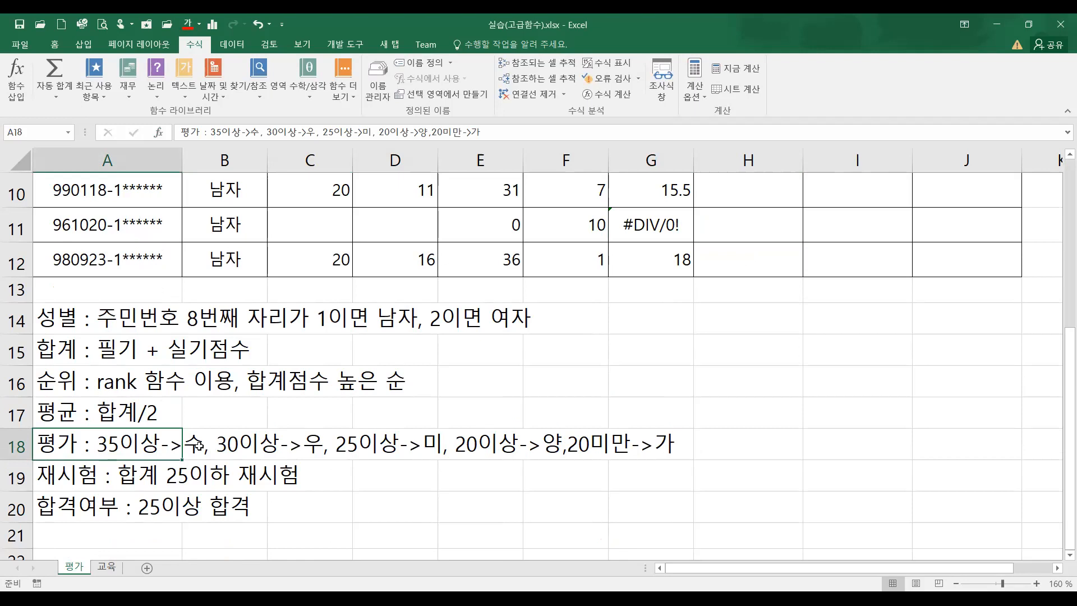
{"action": "double_click", "coordinate": [120, 442]}
{"action": "left_click_drag", "start_coordinate": [107, 443], "coordinate": [199, 443]}
{"action": "type", "text": "0"}
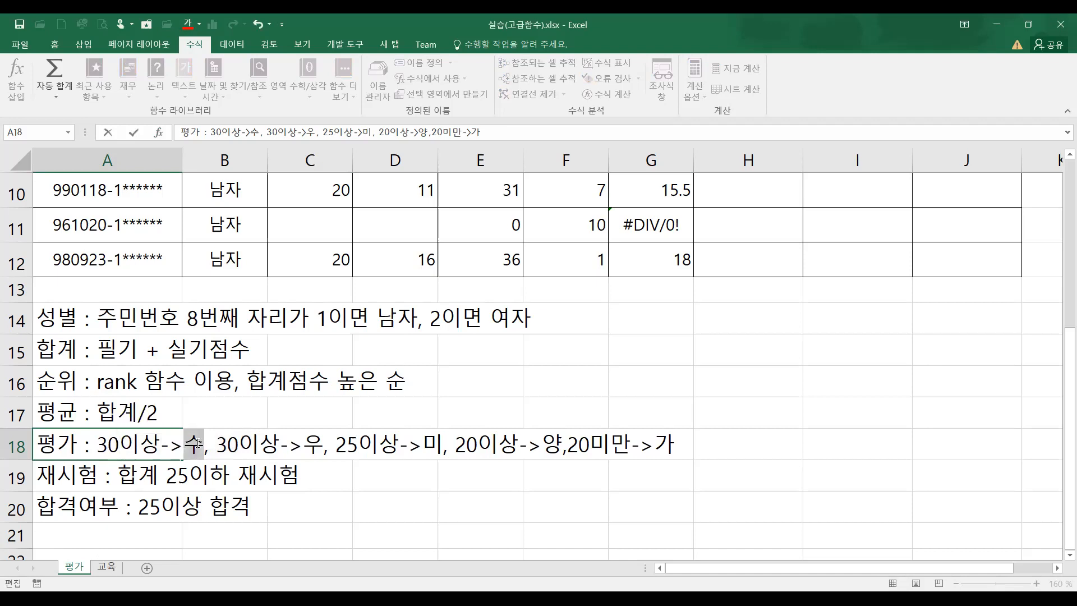
{"action": "type", "text": "tk"}
{"action": "key", "text": "BackSpace"}
{"action": "key", "text": "BackSpace"}
{"action": "type", "text": "상"}
Step: Change the second 평가 criterion in the A18 note to 20이상->중
{"action": "left_click_drag", "start_coordinate": [217, 442], "coordinate": [226, 443]}
{"action": "type", "text": "2"}
{"action": "mouse_move", "coordinate": [304, 444]}
{"action": "left_mouse_down"}
{"action": "mouse_move", "coordinate": [466, 446]}
{"action": "mouse_move", "coordinate": [488, 463]}
{"action": "mouse_move", "coordinate": [498, 448]}
{"action": "mouse_move", "coordinate": [314, 443]}
{"action": "left_mouse_up"}
{"action": "type", "text": "중"}
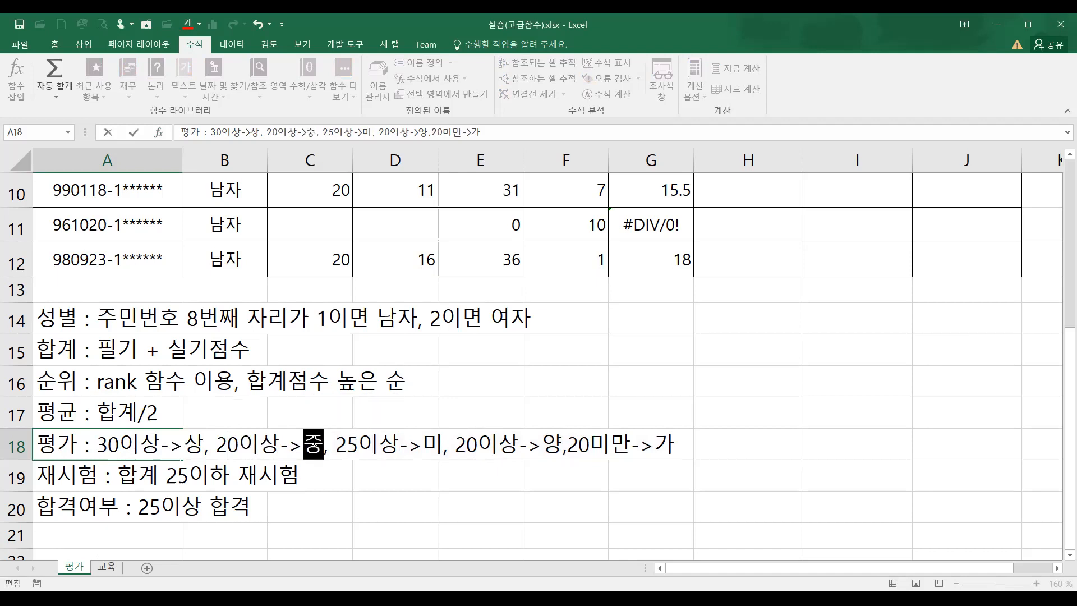
Step: Replace all remaining 평가 criteria in the A18 note with 나머지 ->하
{"action": "key", "text": "Right"}
{"action": "key", "text": "Delete"}
{"action": "key", "text": "Delete"}
{"action": "key", "text": "Delete"}
{"action": "key", "text": "Delete"}
{"action": "key", "text": "Delete"}
{"action": "key", "text": "Delete"}
{"action": "key", "text": "Delete"}
{"action": "key", "text": "Delete"}
{"action": "key", "text": "Delete"}
{"action": "key", "text": "Delete"}
{"action": "key", "text": "Delete"}
{"action": "key", "text": "Delete"}
{"action": "key", "text": "Delete"}
{"action": "key", "text": "Delete"}
{"action": "key", "text": "Delete"}
{"action": "key", "text": "Delete"}
{"action": "key", "text": "Delete"}
{"action": "key", "text": "Delete"}
{"action": "key", "text": "Delete"}
{"action": "key", "text": "Delete"}
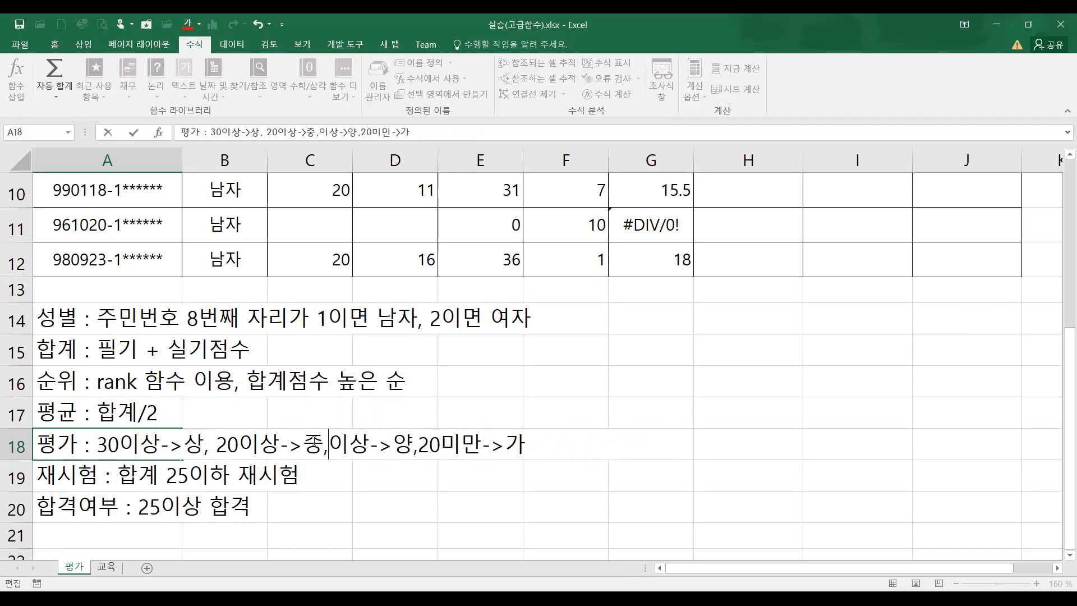
{"action": "type", "text": "나멋"}
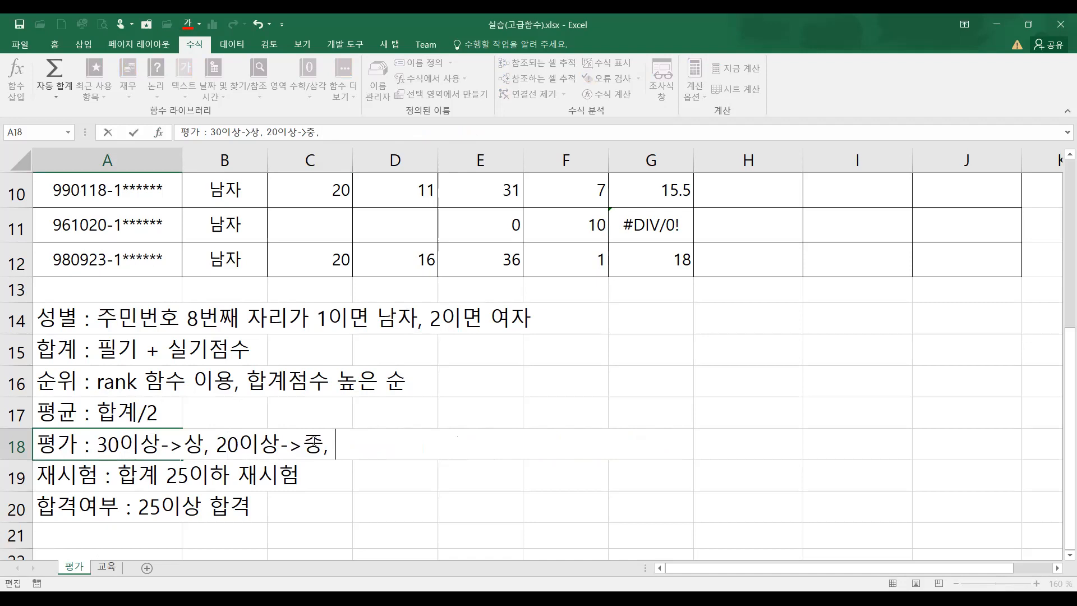
{"action": "type", "text": "지 "}
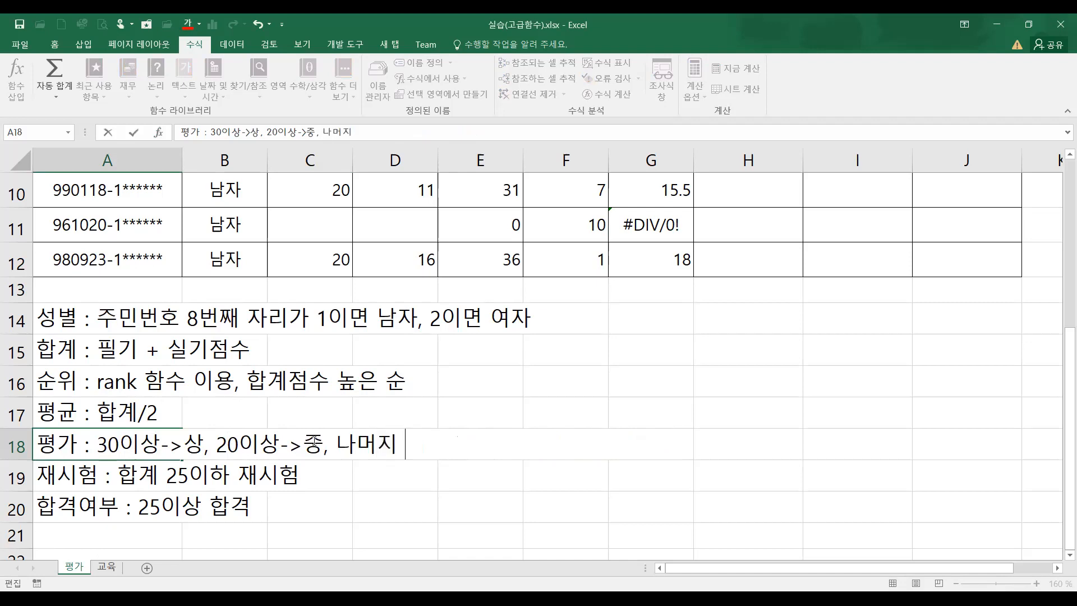
{"action": "type", "text": "->하"}
{"action": "key", "text": "Return"}
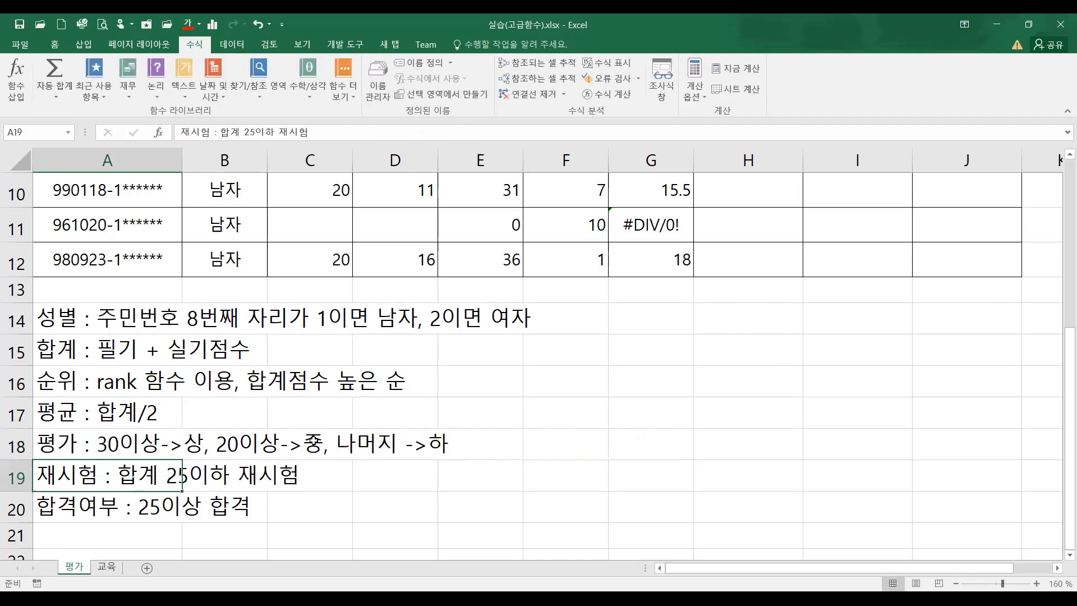
Step: Review the 평가 criteria in A18 and insert the IF function into H3
{"action": "left_click", "coordinate": [93, 453]}
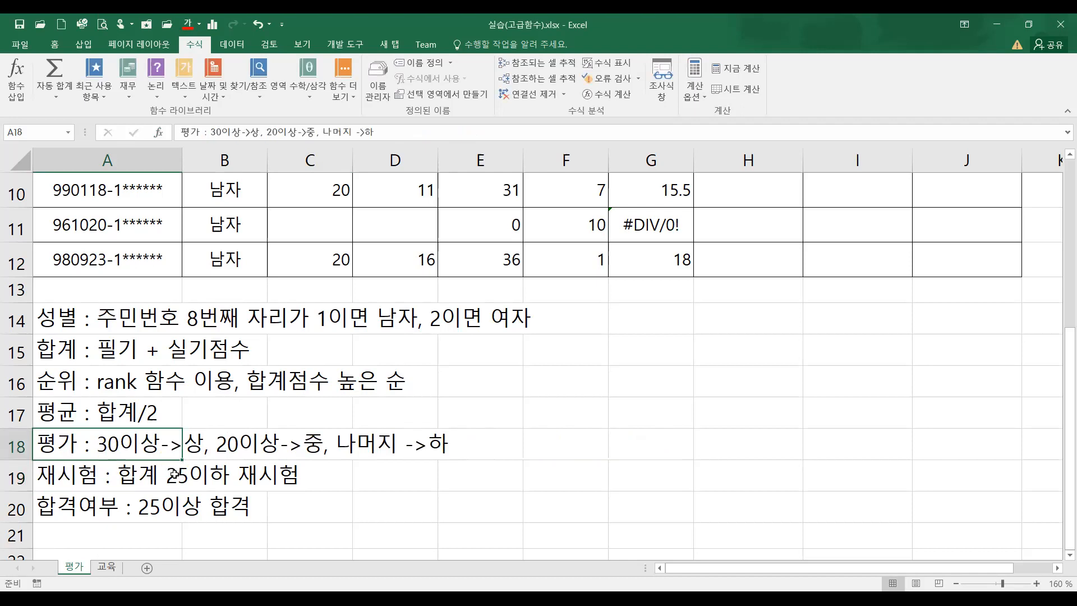
{"action": "scroll", "coordinate": [174, 476], "scroll_direction": "up", "scroll_amount": 3}
{"action": "left_click", "coordinate": [751, 253]}
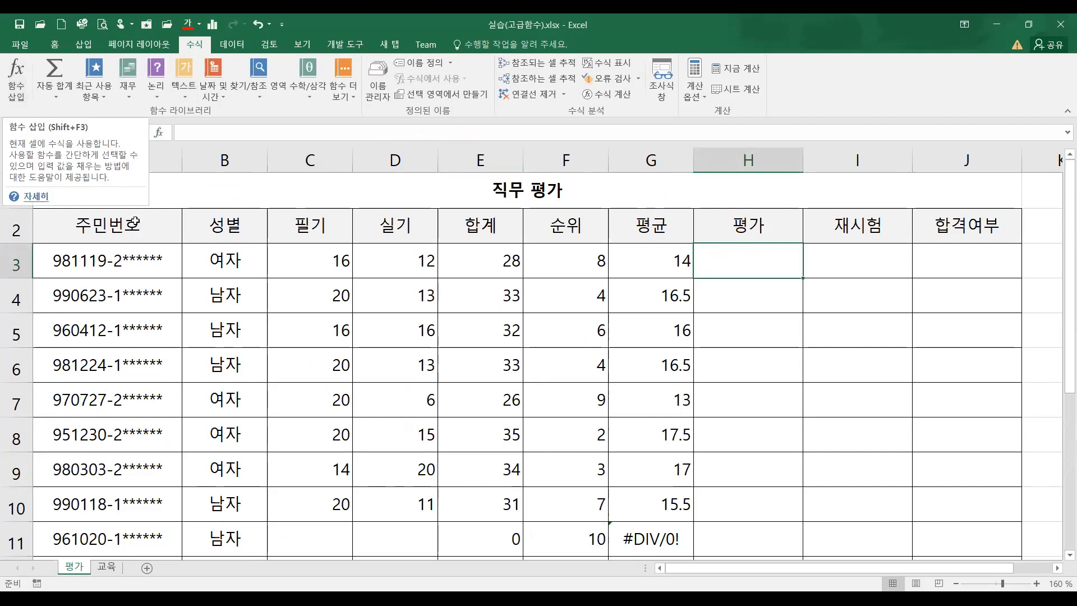
{"action": "scroll", "coordinate": [143, 336], "scroll_direction": "down", "scroll_amount": 4}
{"action": "scroll", "coordinate": [136, 339], "scroll_direction": "up", "scroll_amount": 4}
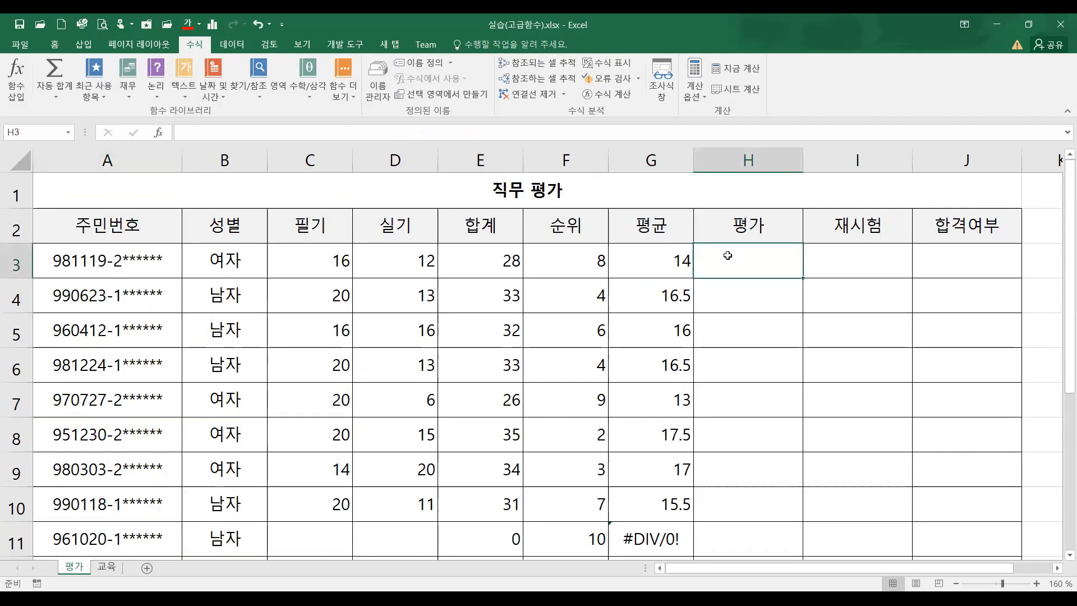
{"action": "left_click", "coordinate": [19, 82]}
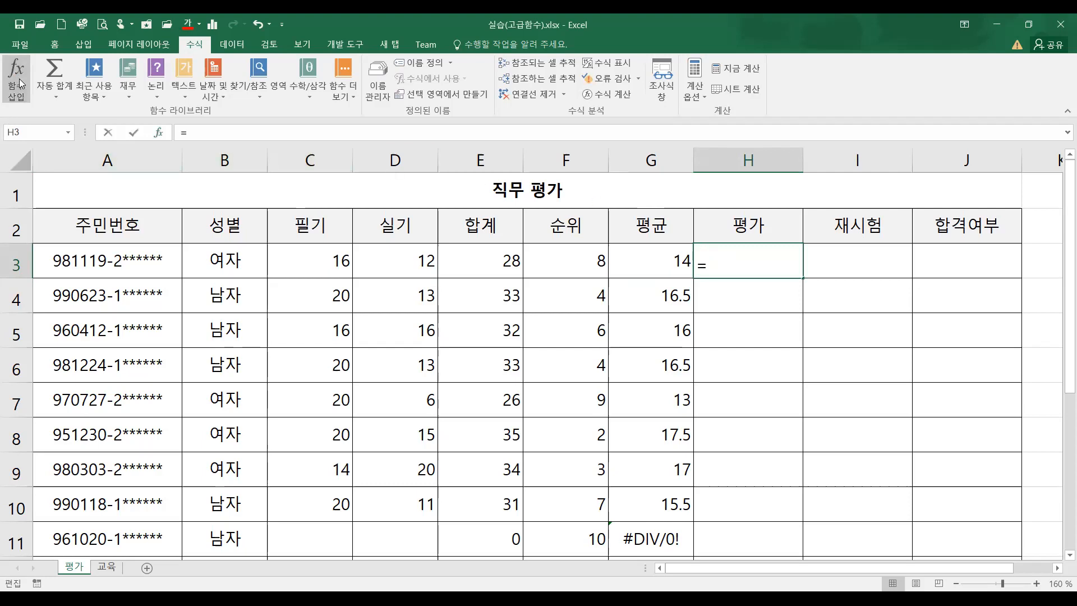
{"action": "left_click", "coordinate": [715, 298]}
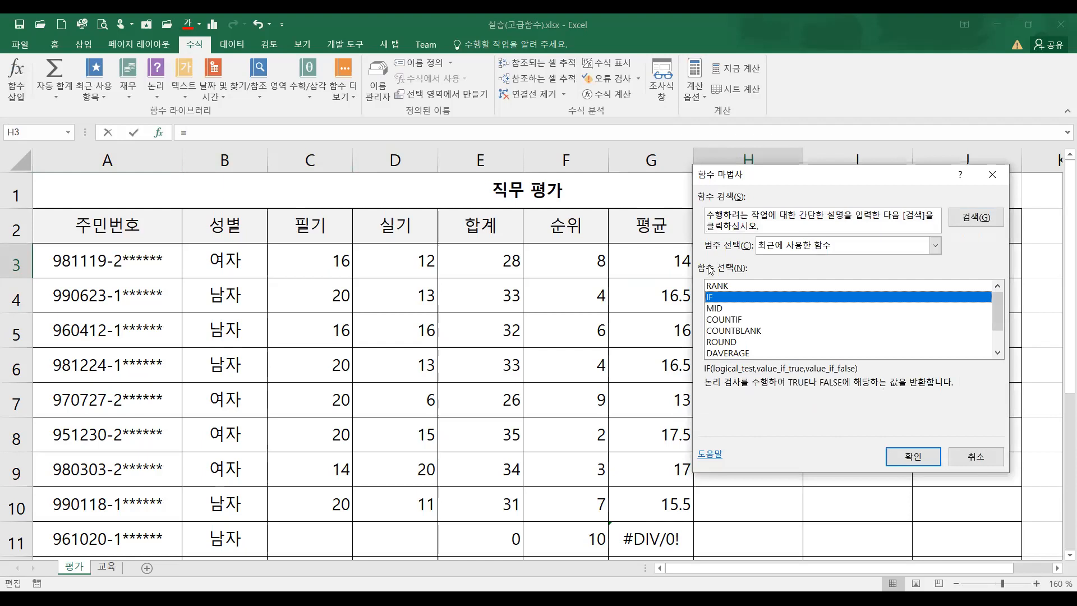
{"action": "double_click", "coordinate": [713, 297]}
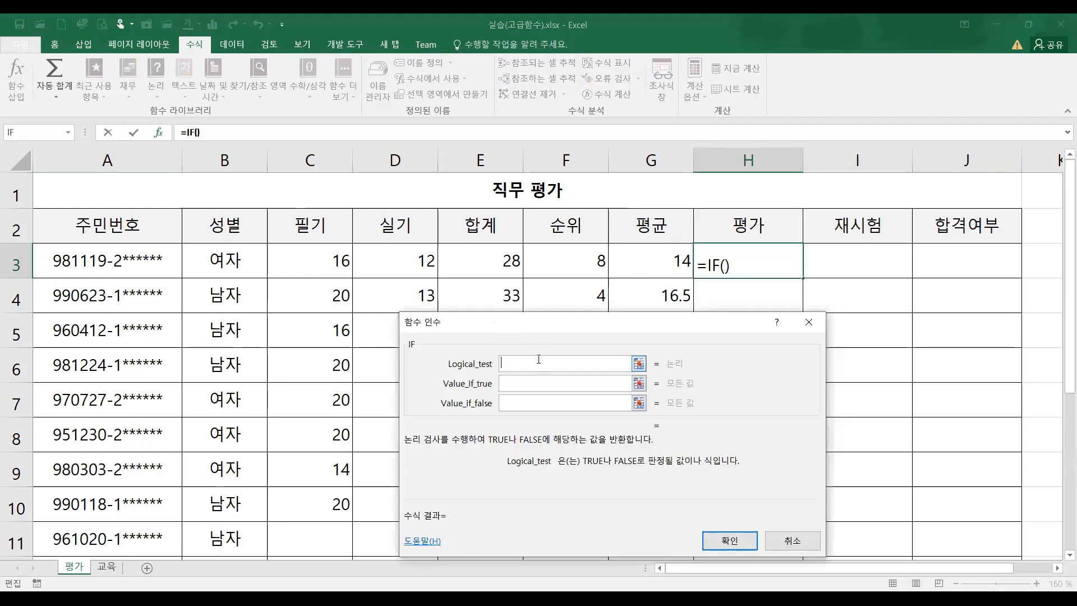
Step: Set the IF arguments for H3 to the condition E3>=30, the true value 상 and the false value 하
{"action": "left_click", "coordinate": [498, 262]}
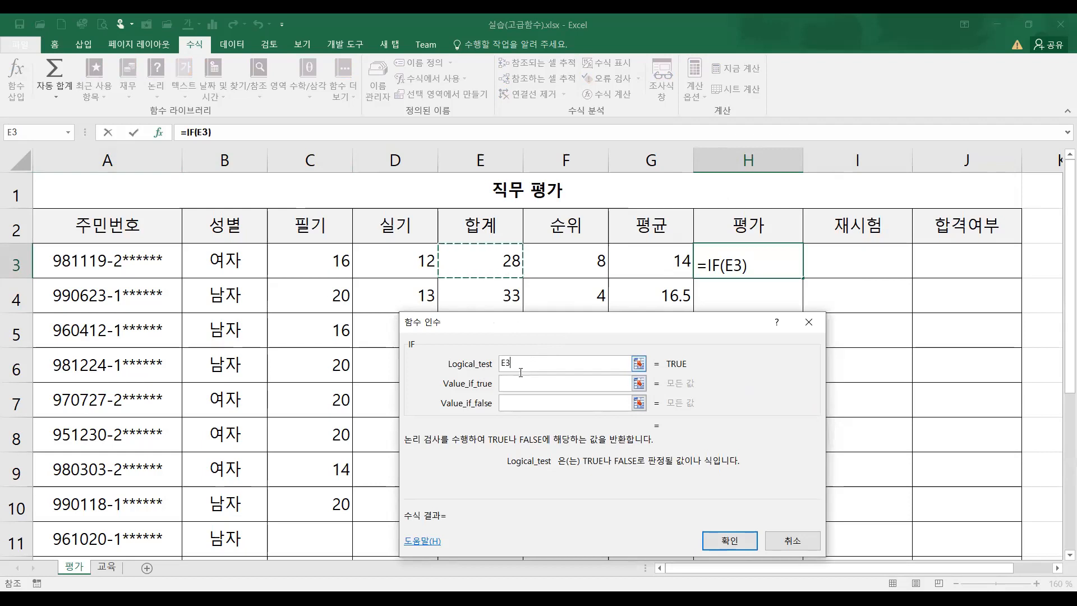
{"action": "type", "text": ">=30"}
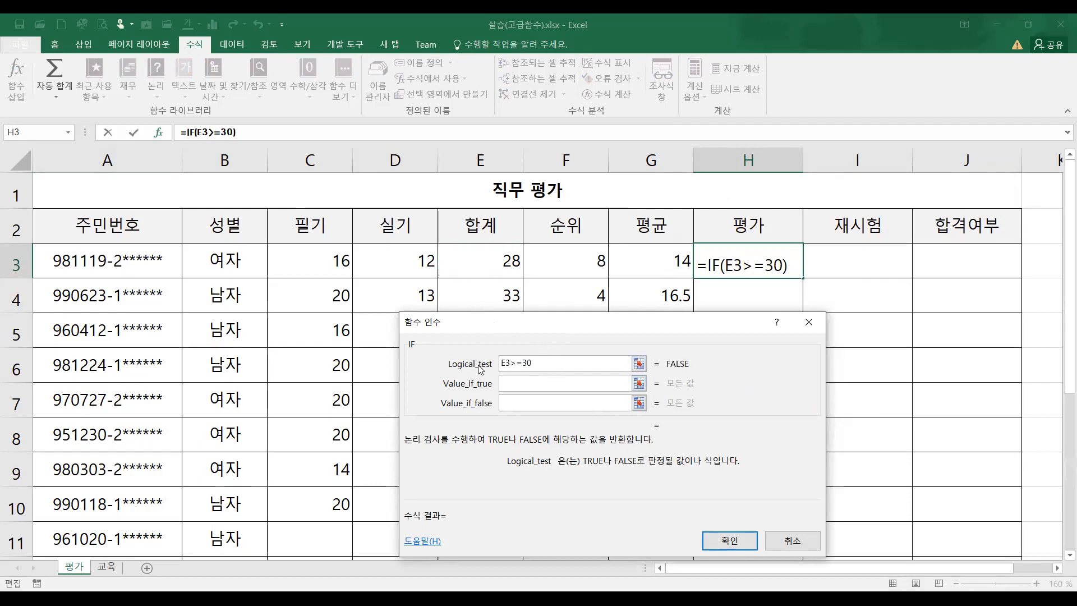
{"action": "left_click", "coordinate": [511, 384]}
{"action": "type", "text": "상"}
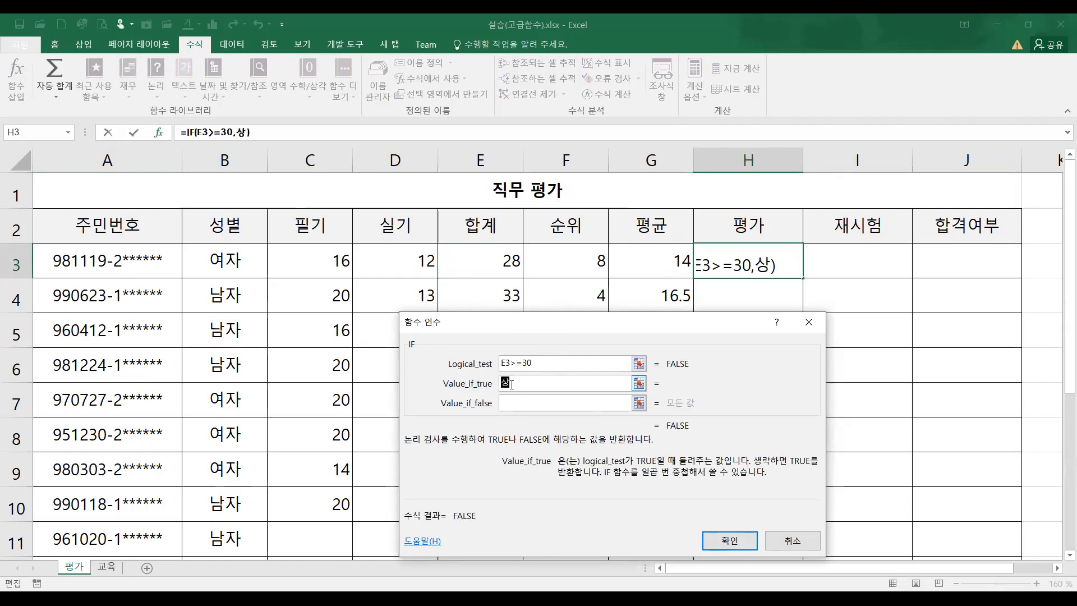
{"action": "left_click", "coordinate": [509, 403]}
{"action": "type", "text": "하"}
{"action": "left_click", "coordinate": [537, 381]}
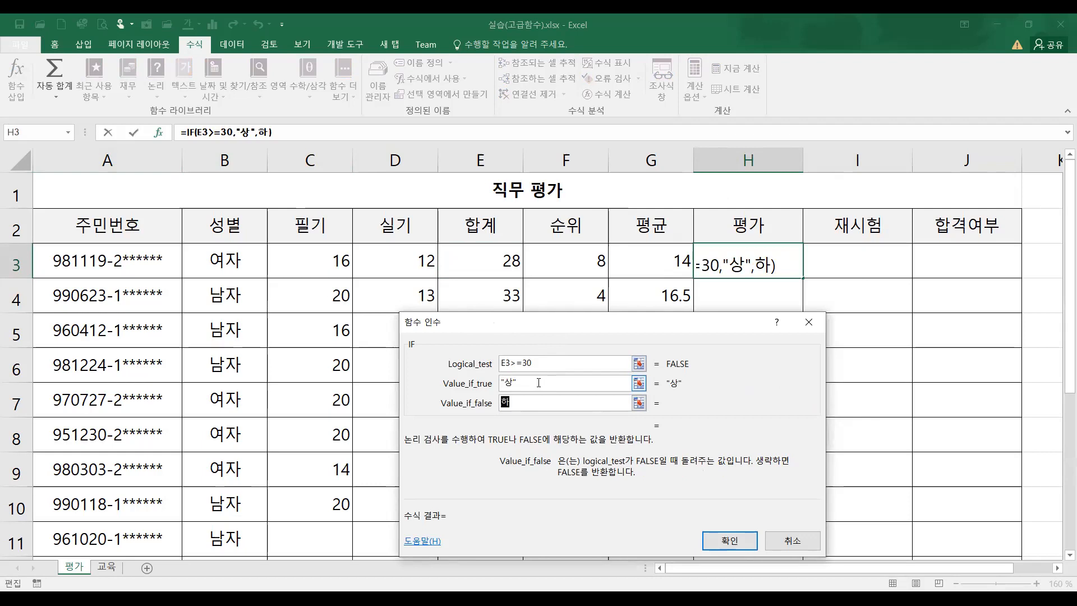
Step: Try enclosing the 30 in the IF condition in quotation marks, and restore the plain number
{"action": "left_click", "coordinate": [520, 363]}
{"action": "left_click_drag", "start_coordinate": [522, 363], "coordinate": [533, 362]}
{"action": "left_click", "coordinate": [536, 362]}
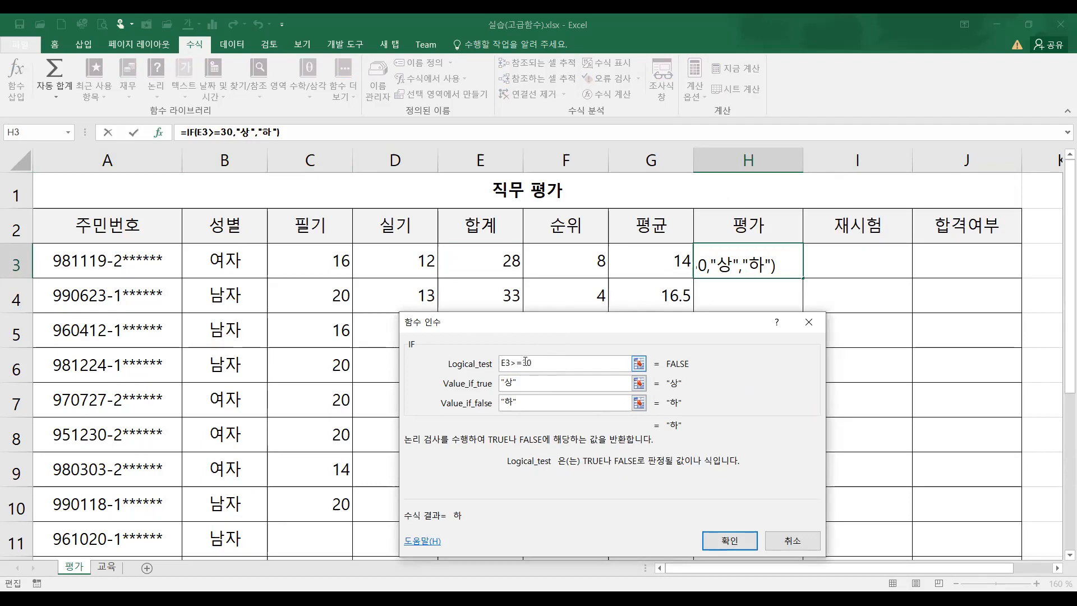
{"action": "left_click", "coordinate": [523, 362]}
{"action": "type", "text": "\""}
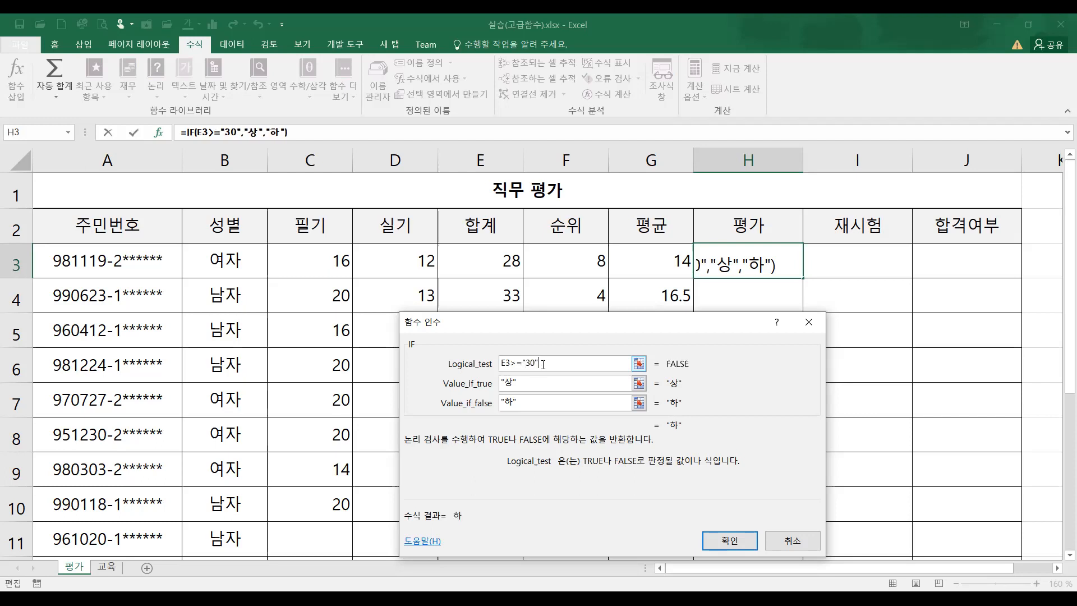
{"action": "key", "text": "BackSpace"}
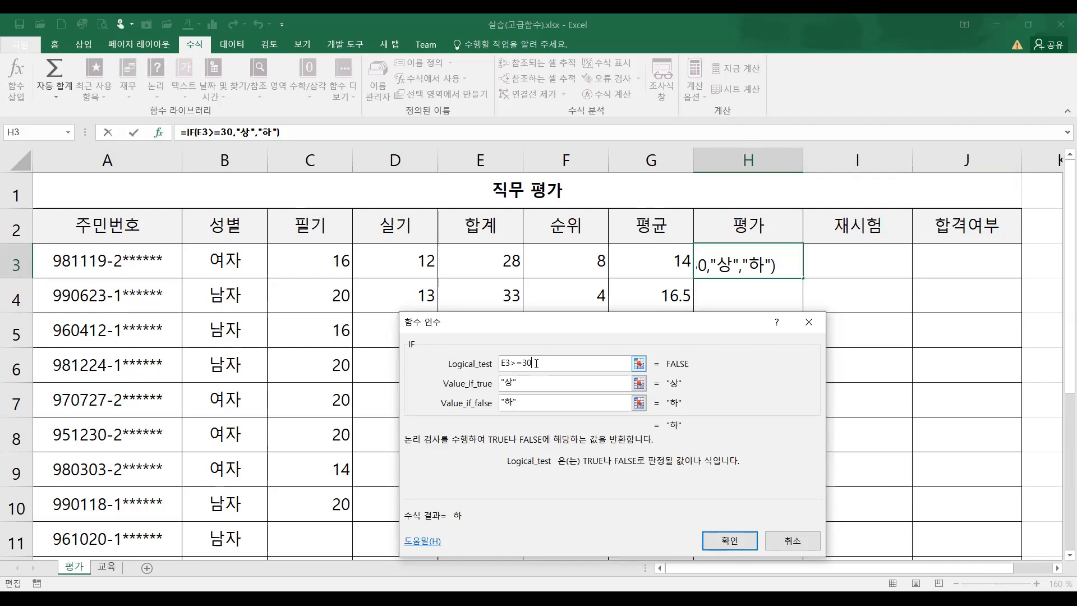
Step: Re-enter the >=30 comparison after E3 in the IF condition and confirm the formula in H3
{"action": "left_click_drag", "start_coordinate": [522, 364], "coordinate": [536, 363]}
{"action": "left_click", "coordinate": [536, 363]}
{"action": "double_click", "coordinate": [535, 360]}
{"action": "left_click", "coordinate": [537, 361]}
{"action": "left_click_drag", "start_coordinate": [511, 362], "coordinate": [551, 361]}
{"action": "key", "text": "BackSpace"}
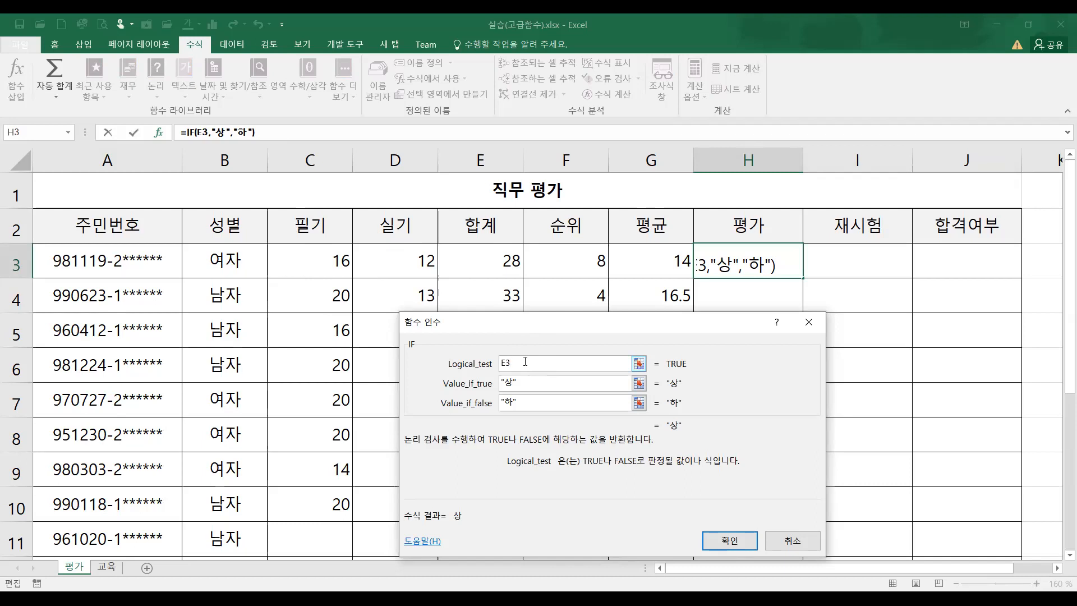
{"action": "type", "text": ">="}
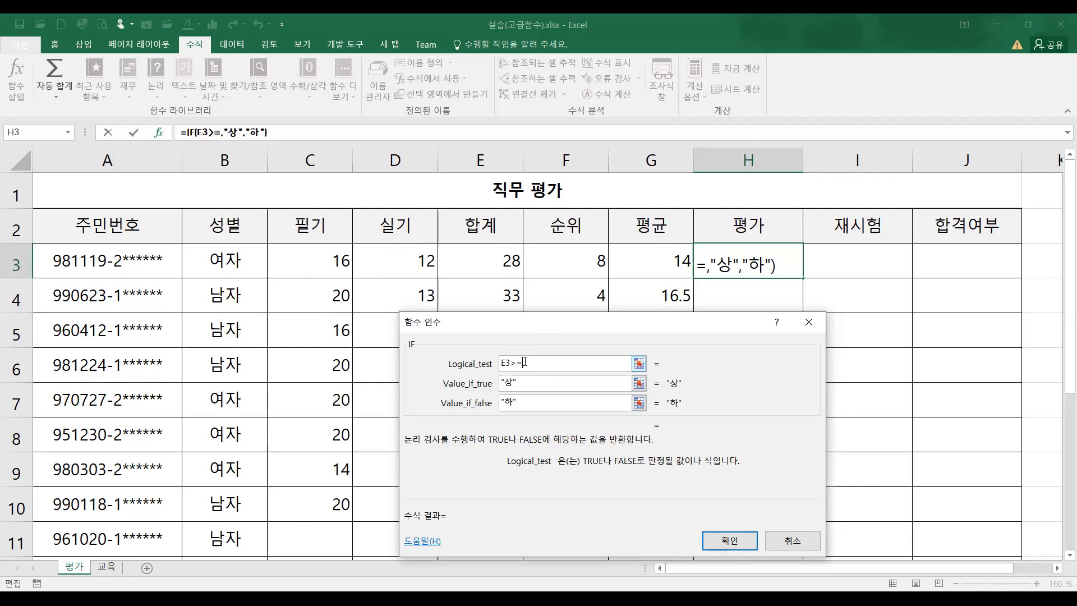
{"action": "type", "text": "30"}
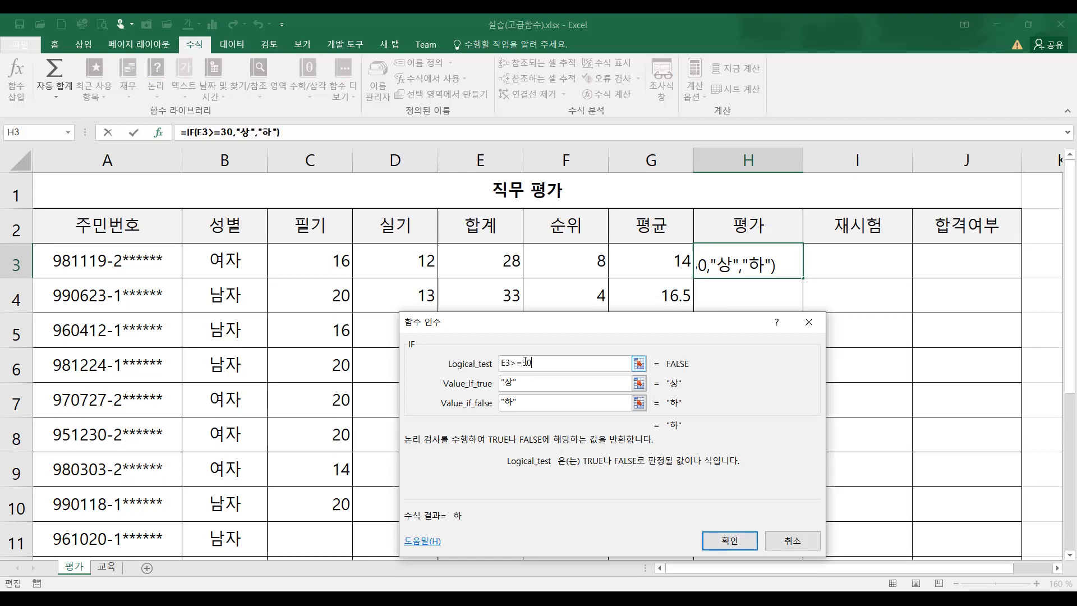
{"action": "left_click", "coordinate": [519, 383]}
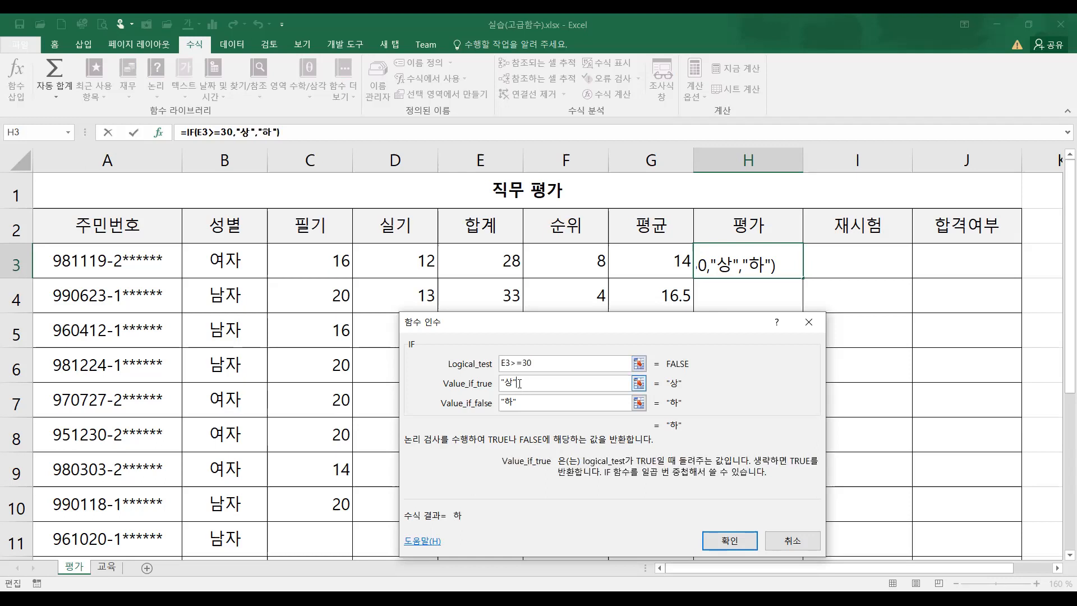
{"action": "left_click", "coordinate": [529, 402]}
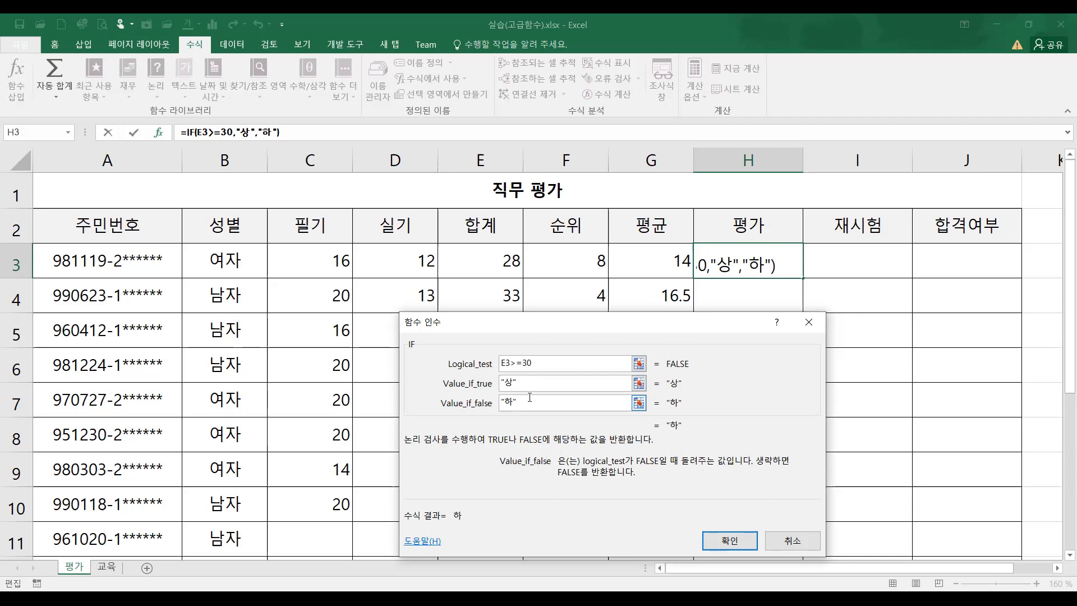
{"action": "left_click", "coordinate": [729, 540]}
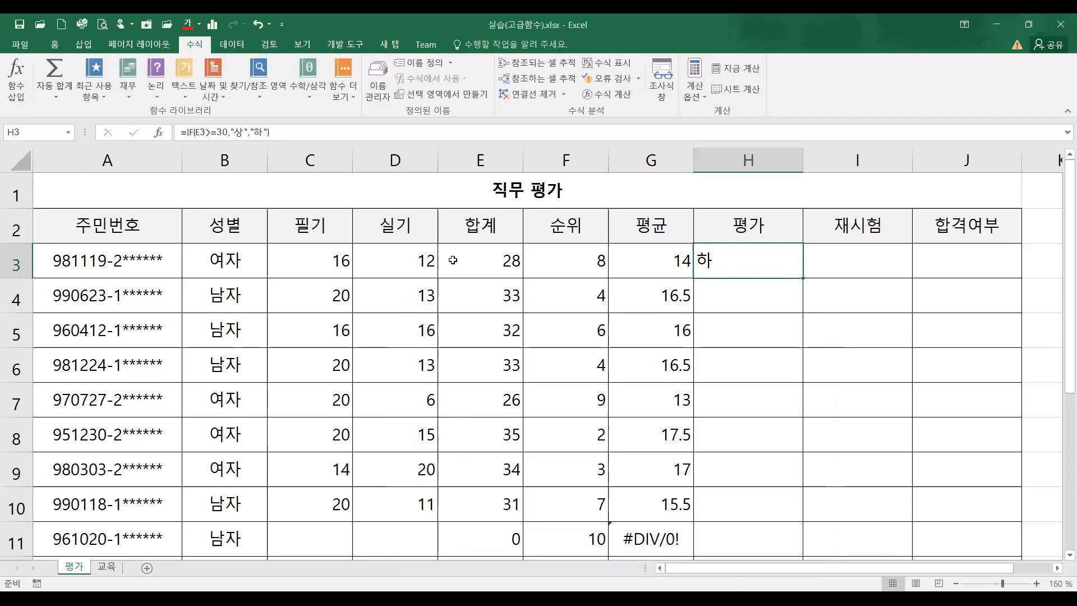
Step: Compare the H3 grade with the 합계 in E3, and fill the IF formula down through H12
{"action": "left_click", "coordinate": [485, 260]}
{"action": "left_click", "coordinate": [740, 264]}
{"action": "left_click_drag", "start_coordinate": [803, 280], "coordinate": [760, 503]}
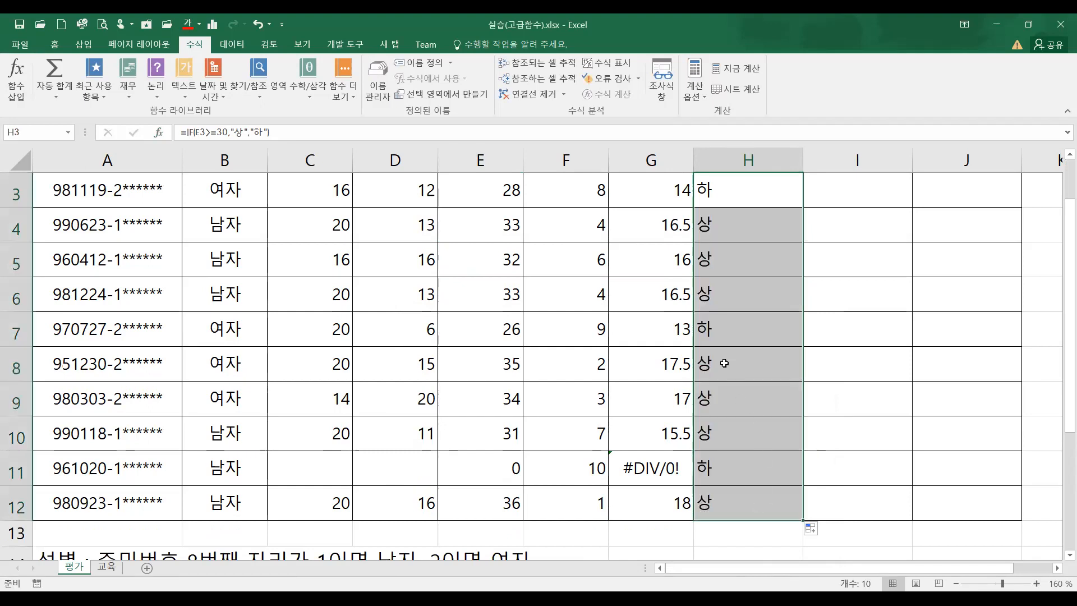
Step: Check the filled 평가 formulas in column H, including H3 to H6 and H8, against the criteria in A18
{"action": "scroll", "coordinate": [726, 336], "scroll_direction": "up", "scroll_amount": 1}
{"action": "left_click", "coordinate": [722, 294]}
{"action": "left_click", "coordinate": [719, 321]}
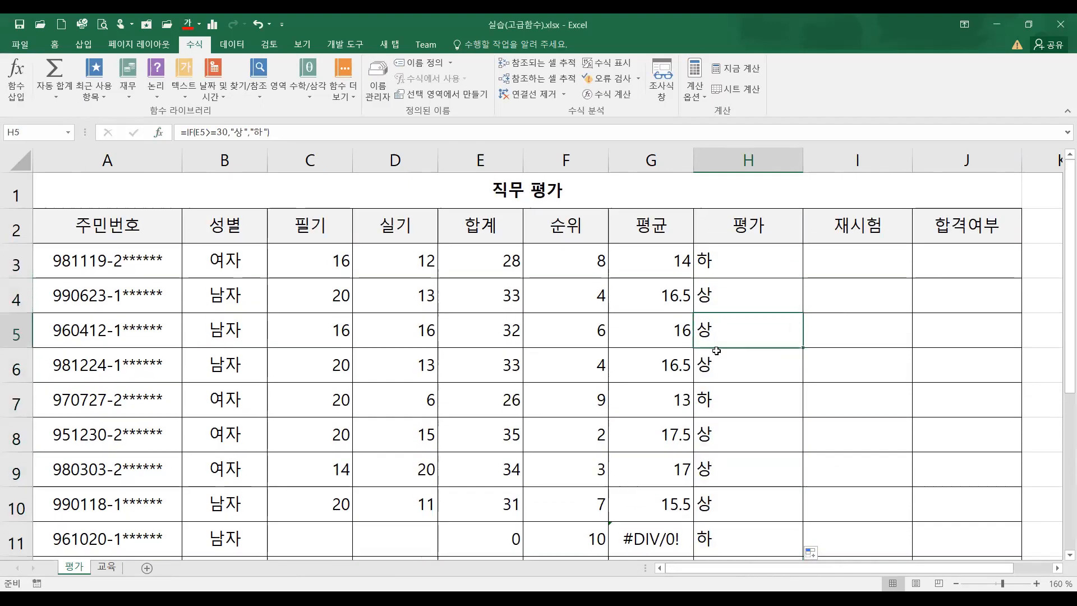
{"action": "left_click", "coordinate": [719, 376]}
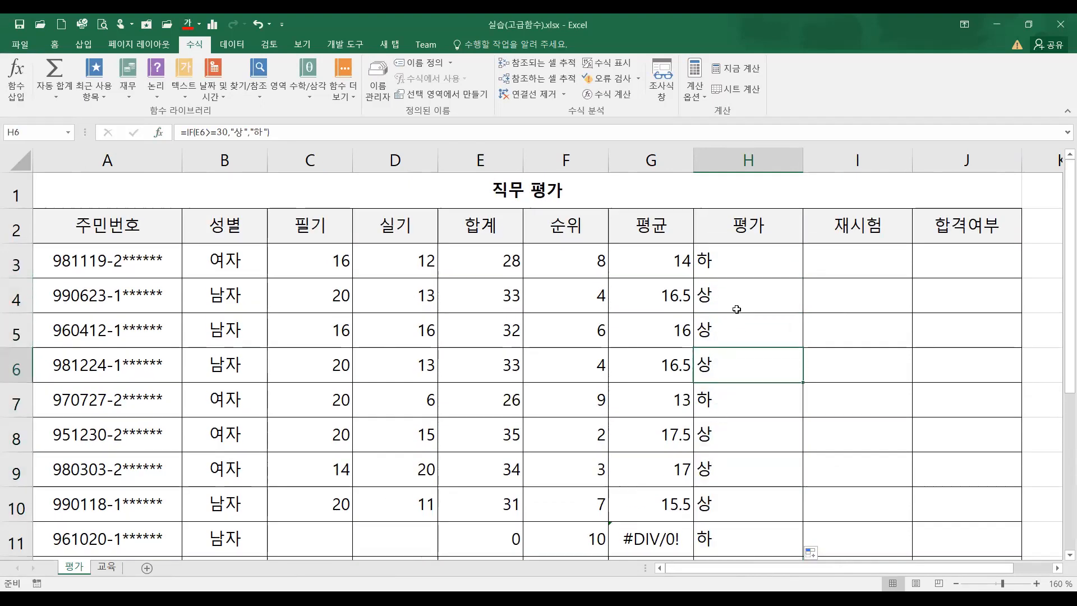
{"action": "left_click", "coordinate": [732, 426]}
{"action": "scroll", "coordinate": [732, 422], "scroll_direction": "down", "scroll_amount": 2}
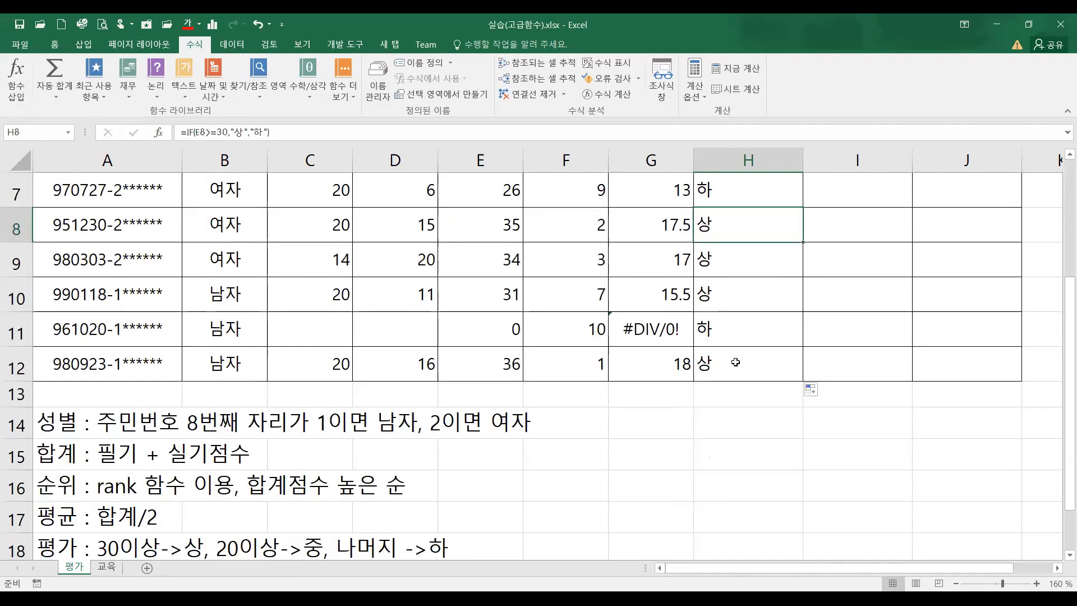
{"action": "scroll", "coordinate": [731, 361], "scroll_direction": "up", "scroll_amount": 2}
{"action": "left_click", "coordinate": [718, 260]}
{"action": "left_click", "coordinate": [716, 294]}
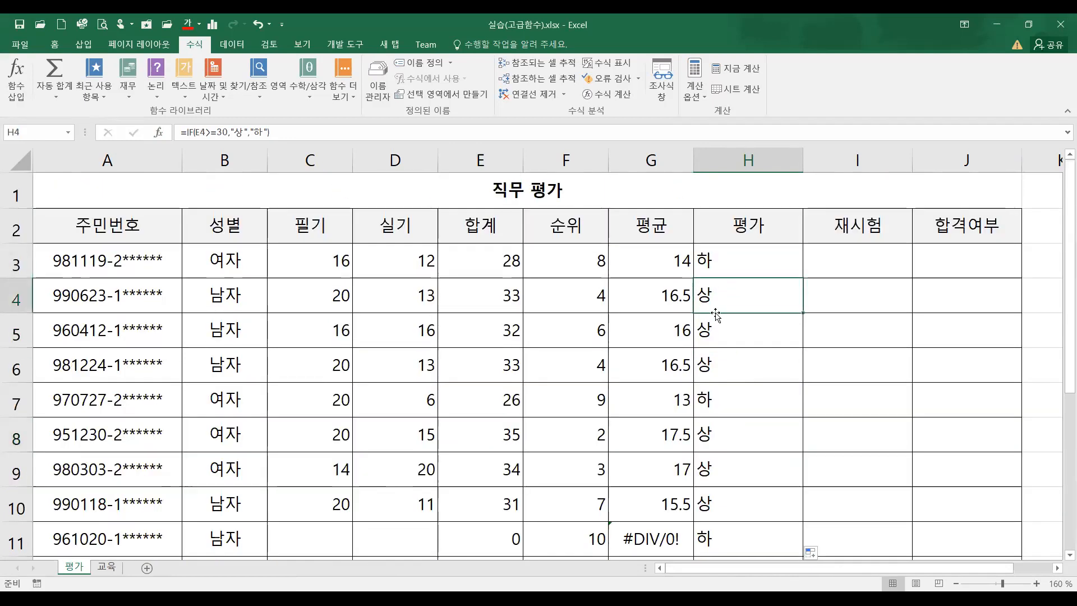
Step: Compare the two-level IF formulas in H5 and H3 with the three-level 평가 criteria in row 18
{"action": "left_click", "coordinate": [717, 328]}
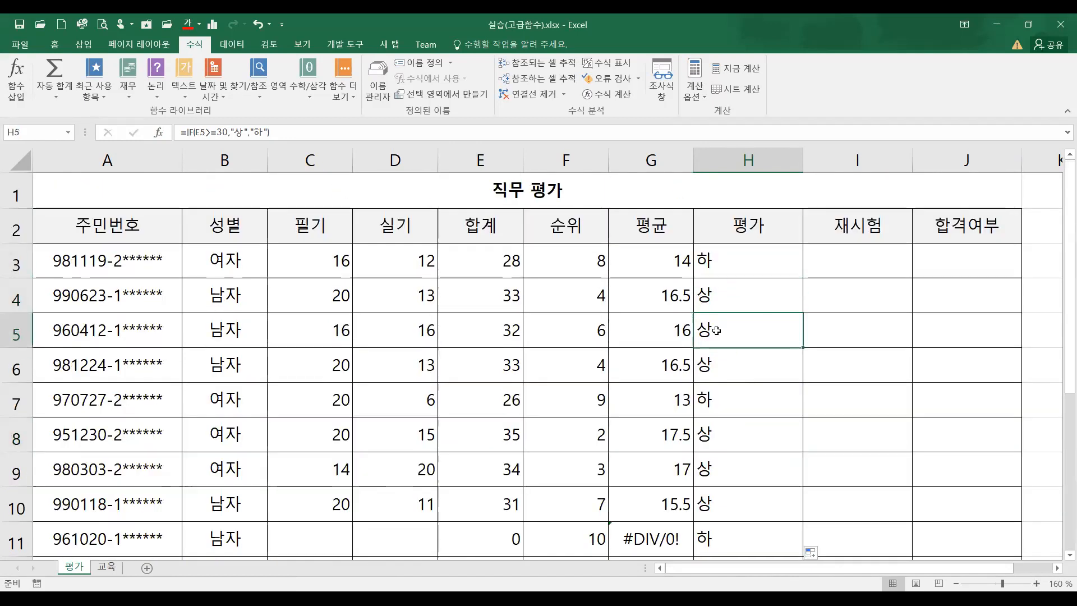
{"action": "left_click", "coordinate": [743, 258]}
{"action": "scroll", "coordinate": [169, 418], "scroll_direction": "down", "scroll_amount": 2}
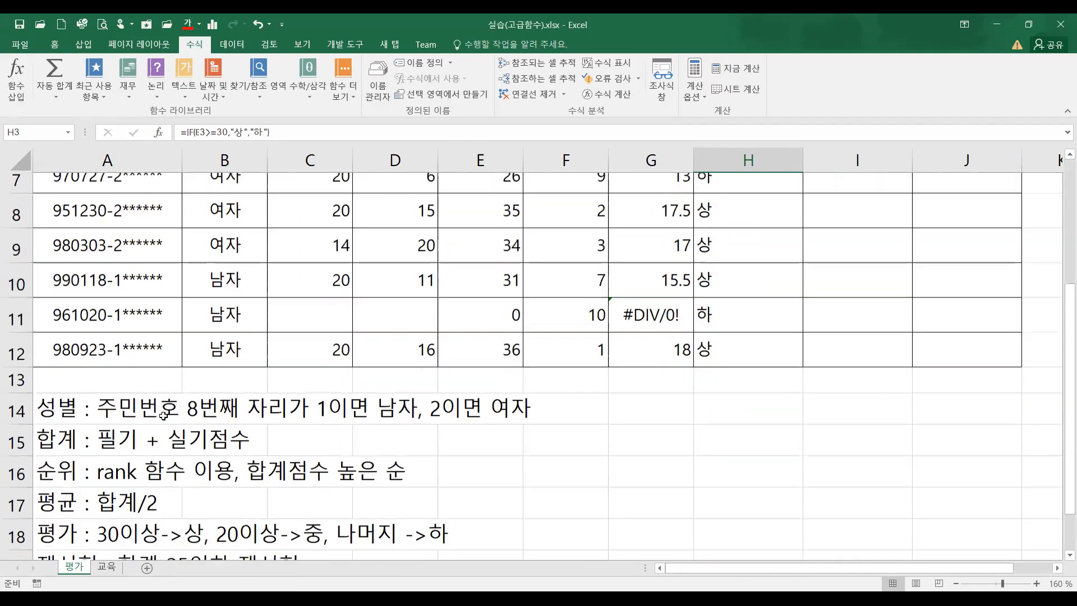
{"action": "scroll", "coordinate": [163, 415], "scroll_direction": "down", "scroll_amount": 3}
{"action": "left_click", "coordinate": [132, 441]}
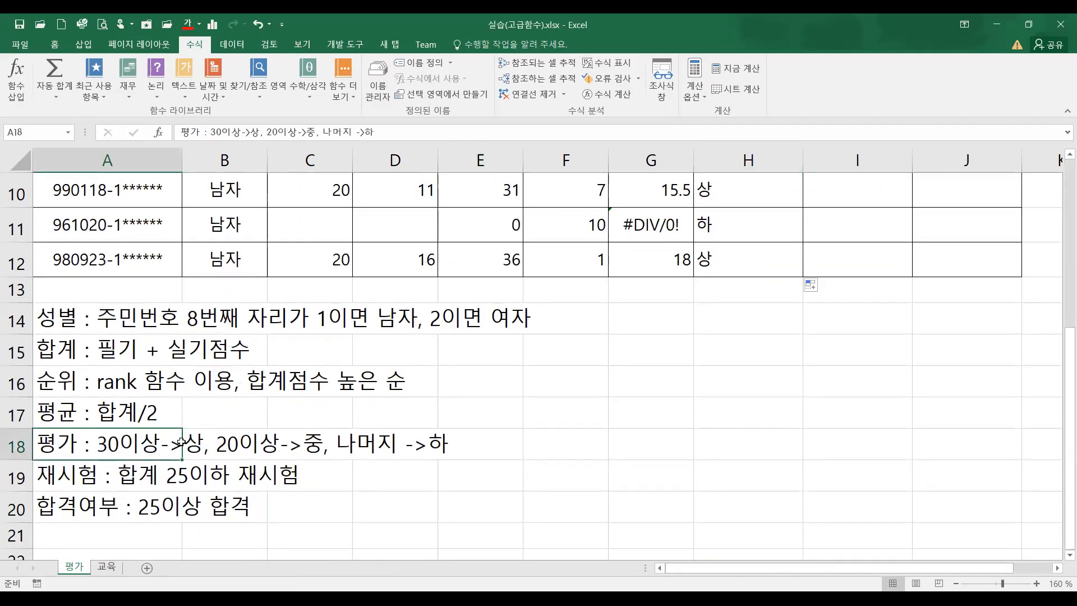
{"action": "left_click", "coordinate": [261, 443]}
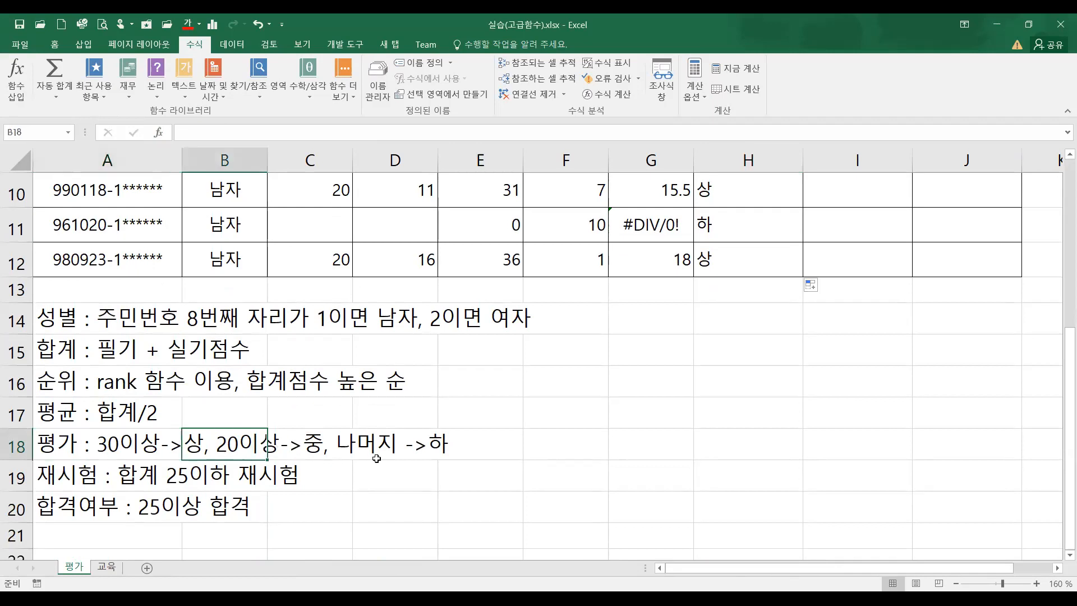
{"action": "left_click", "coordinate": [390, 443]}
{"action": "scroll", "coordinate": [458, 448], "scroll_direction": "up", "scroll_amount": 2}
{"action": "scroll", "coordinate": [458, 448], "scroll_direction": "up", "scroll_amount": 1}
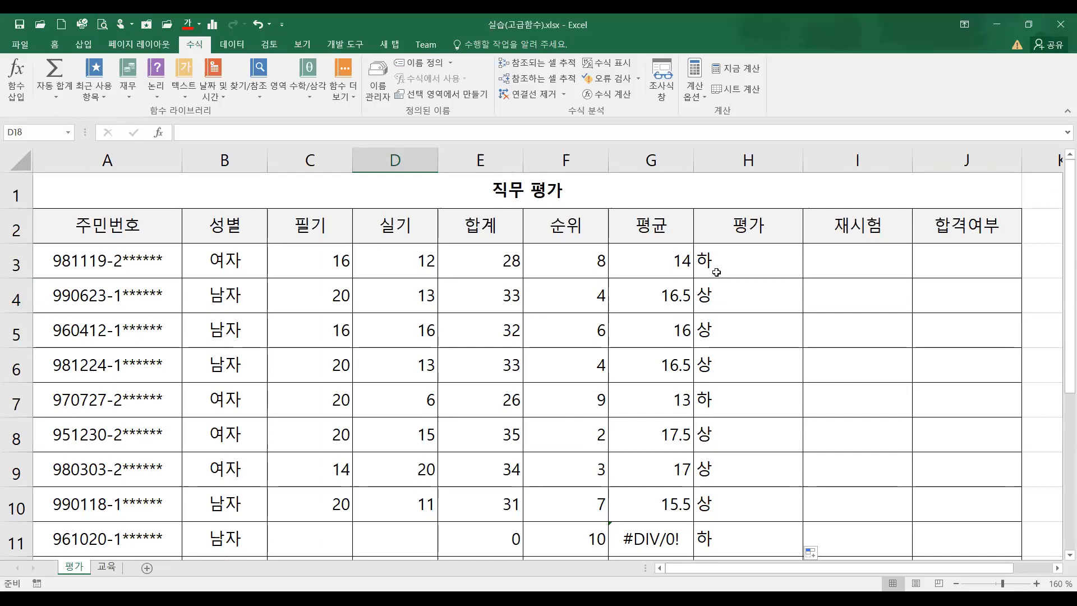
Step: Open the function arguments of the IF formula in H3 and review its condition and both result values
{"action": "left_click", "coordinate": [722, 260]}
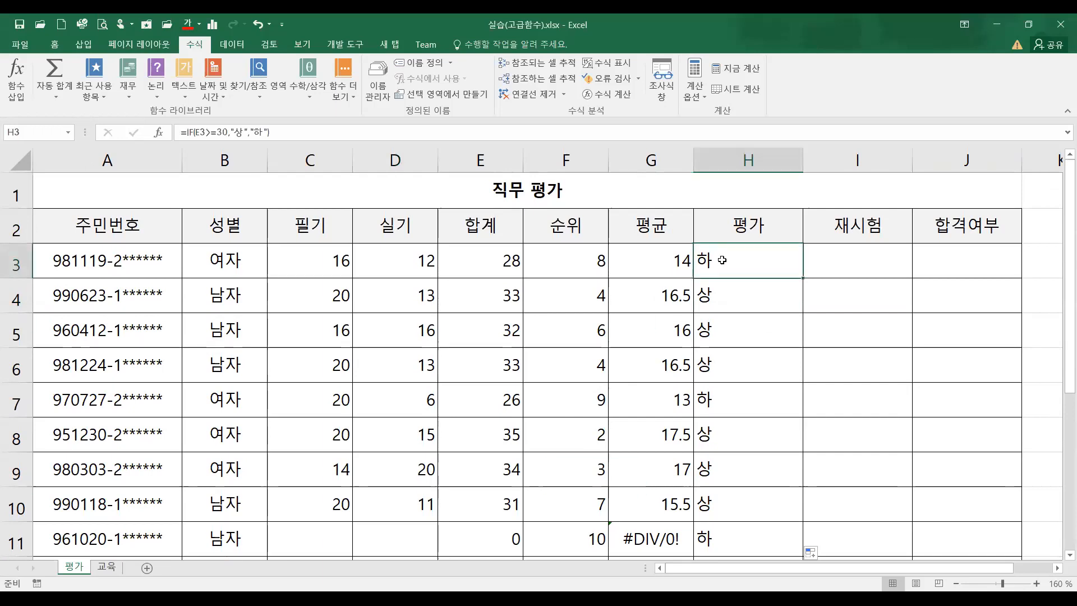
{"action": "left_click", "coordinate": [197, 131]}
{"action": "left_click_drag", "start_coordinate": [187, 131], "coordinate": [229, 132]}
{"action": "left_click", "coordinate": [228, 131]}
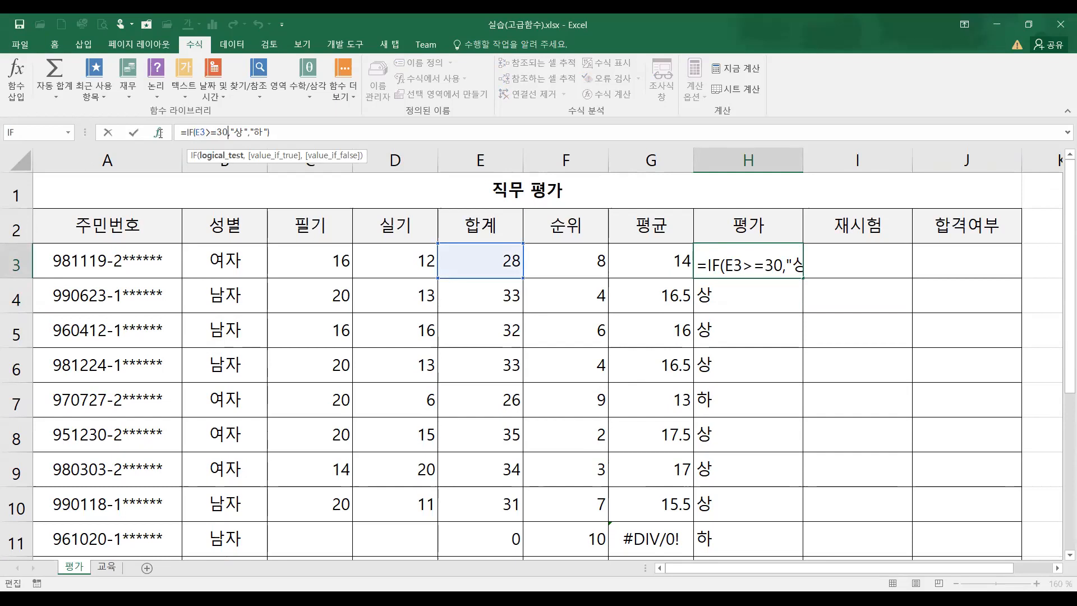
{"action": "left_click", "coordinate": [185, 132]}
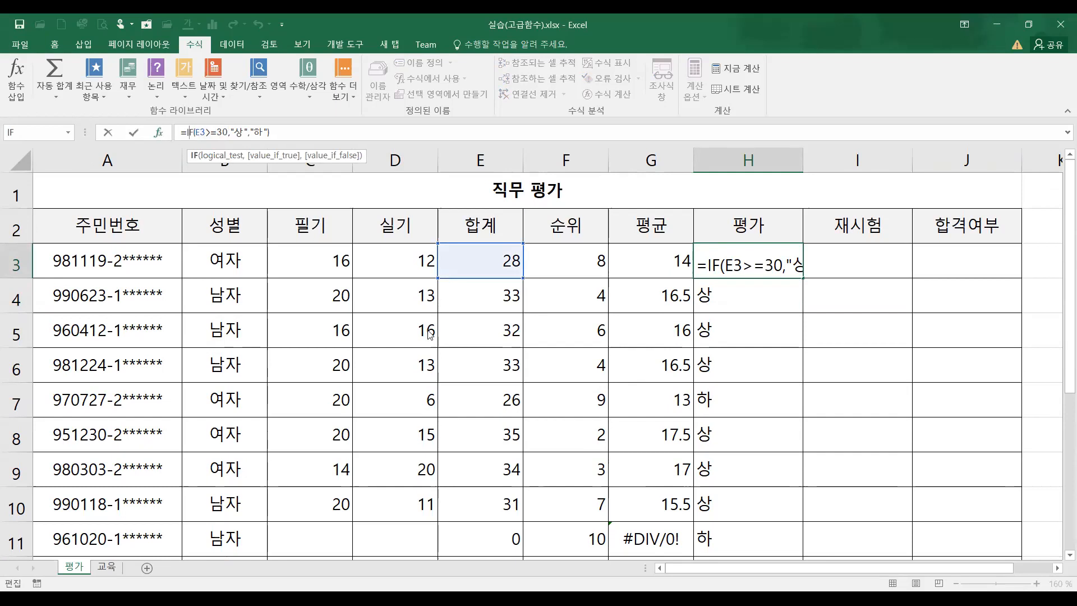
{"action": "key", "text": "shift+F3"}
{"action": "left_click", "coordinate": [543, 364]}
{"action": "left_click", "coordinate": [530, 384]}
{"action": "left_click", "coordinate": [528, 402]}
{"action": "left_click", "coordinate": [537, 363]}
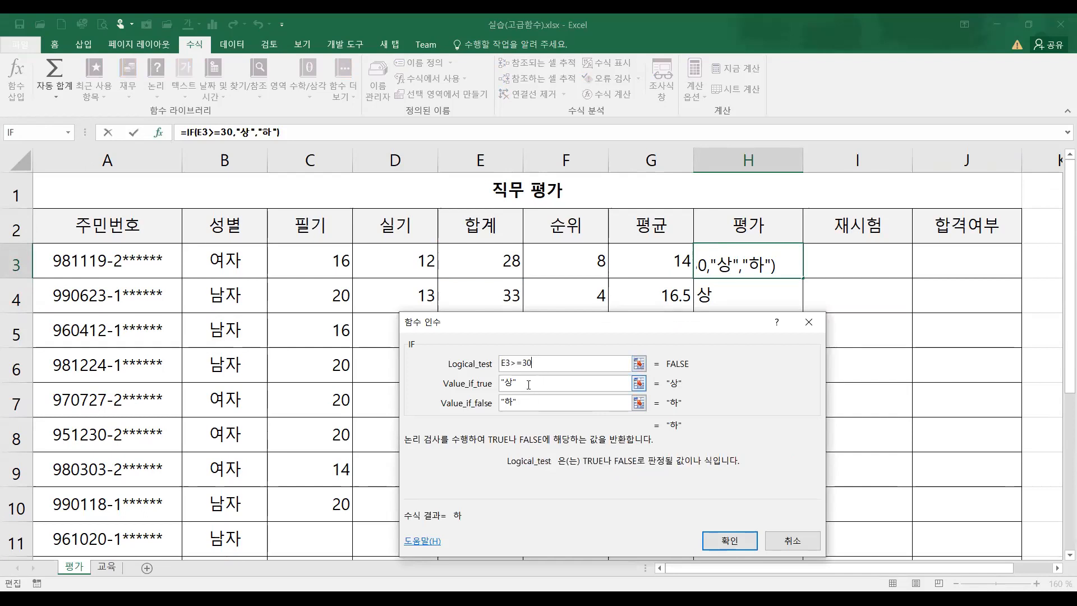
Step: Replace the false result of the IF formula in H3 with an empty nested if()
{"action": "left_click", "coordinate": [528, 383]}
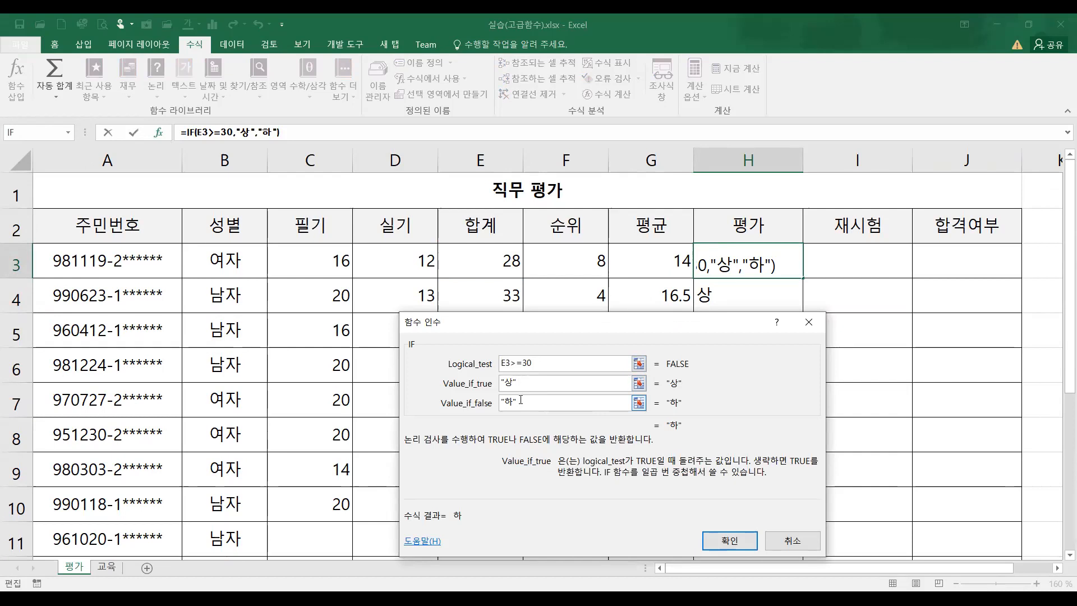
{"action": "key", "text": "Tab"}
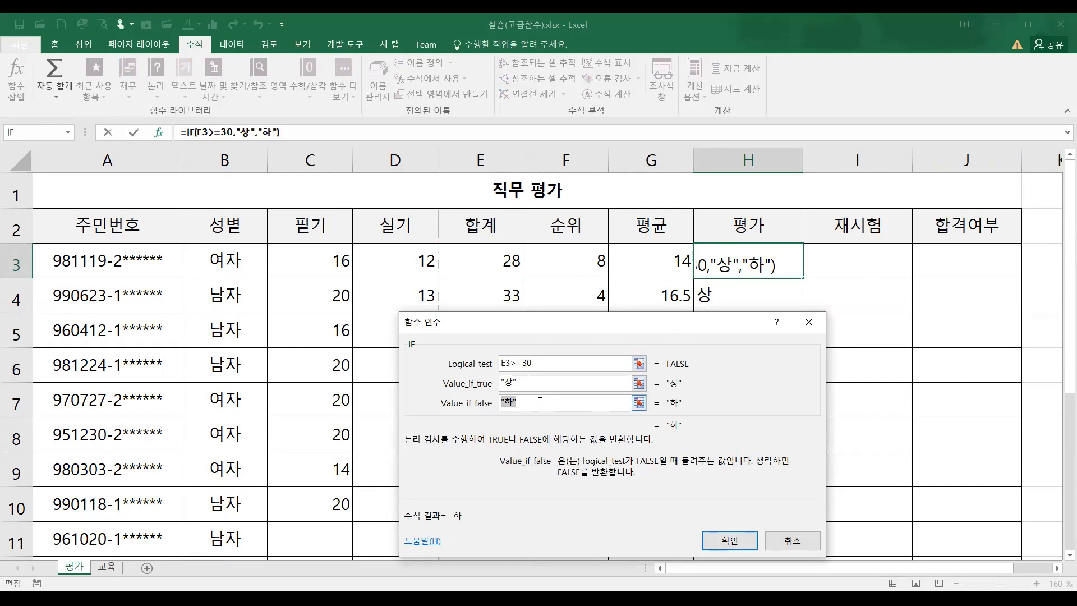
{"action": "key", "text": "BackSpace"}
{"action": "type", "text": "랴"}
{"action": "key", "text": "BackSpace"}
{"action": "key", "text": "BackSpace"}
{"action": "type", "text": "if"}
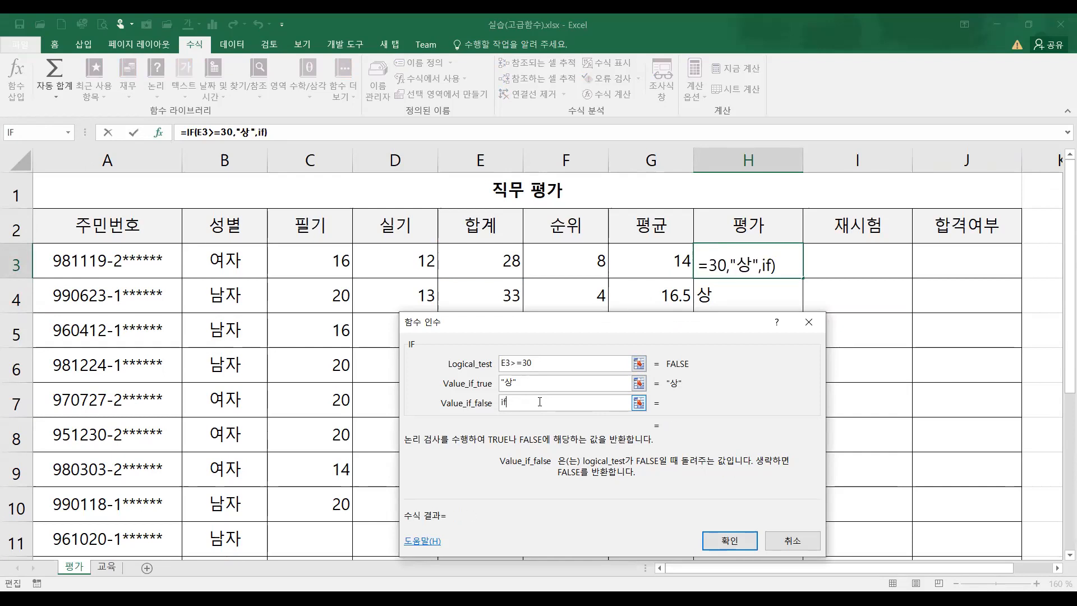
{"action": "type", "text": "()"}
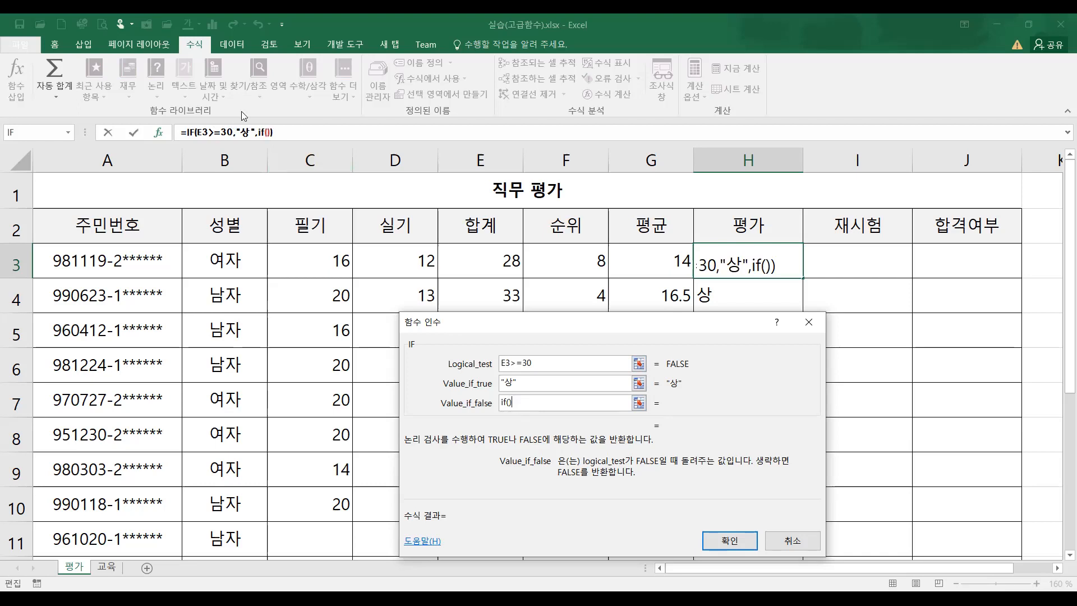
Step: Open the arguments of the nested IF and set its condition to E3>=20
{"action": "left_click", "coordinate": [266, 133]}
{"action": "left_click_drag", "start_coordinate": [524, 320], "coordinate": [473, 148]}
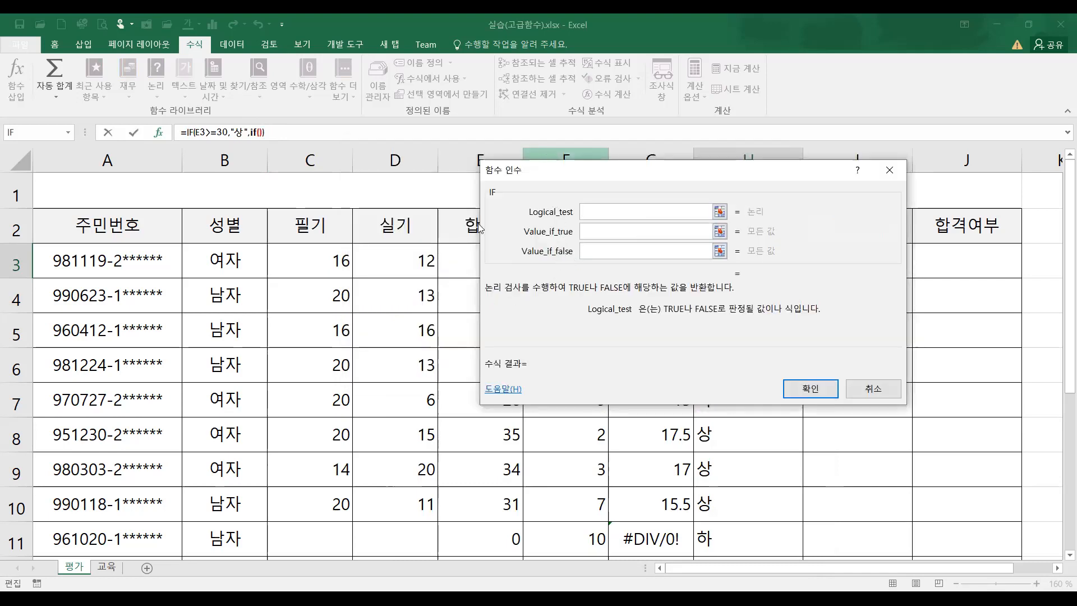
{"action": "left_click_drag", "start_coordinate": [578, 175], "coordinate": [568, 177]}
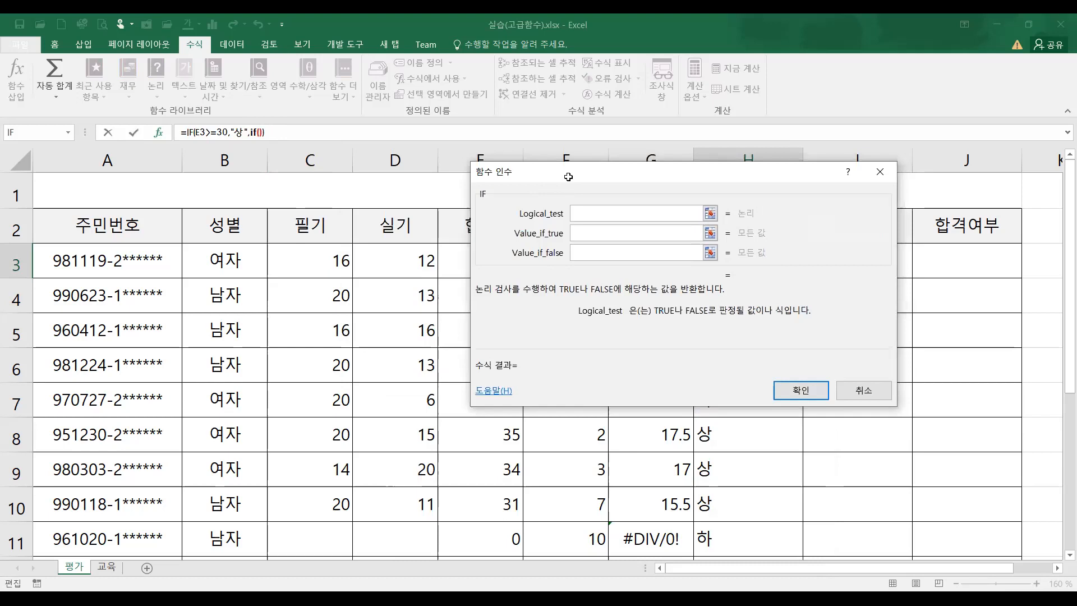
{"action": "left_click", "coordinate": [474, 258]}
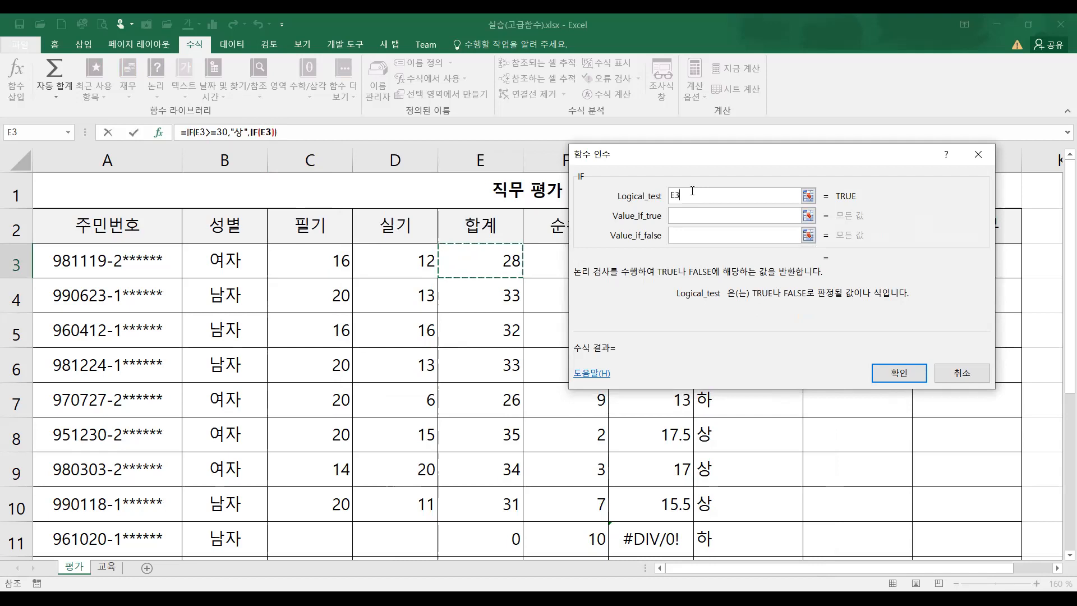
{"action": "type", "text": ">=20"}
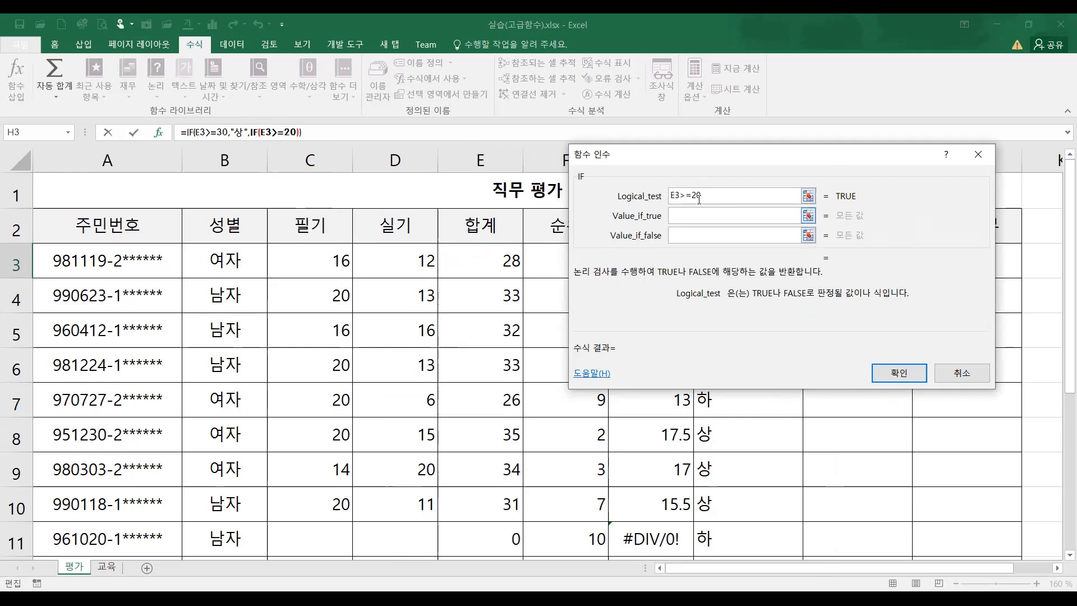
Step: Set the nested IF to return 중 when true and 하 when false, and recheck its arguments
{"action": "left_click", "coordinate": [689, 216]}
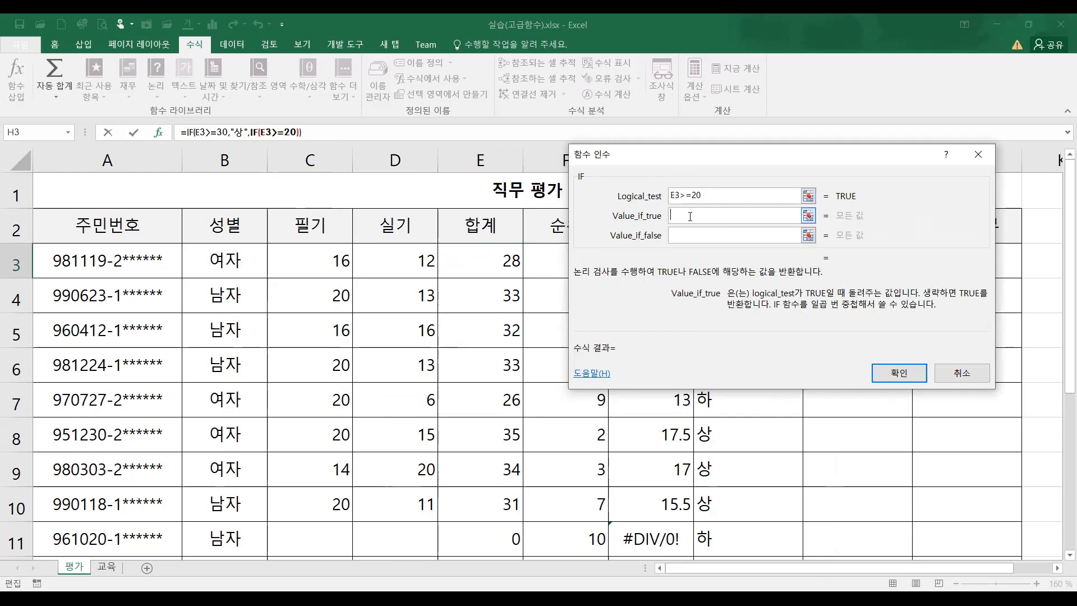
{"action": "type", "text": "중"}
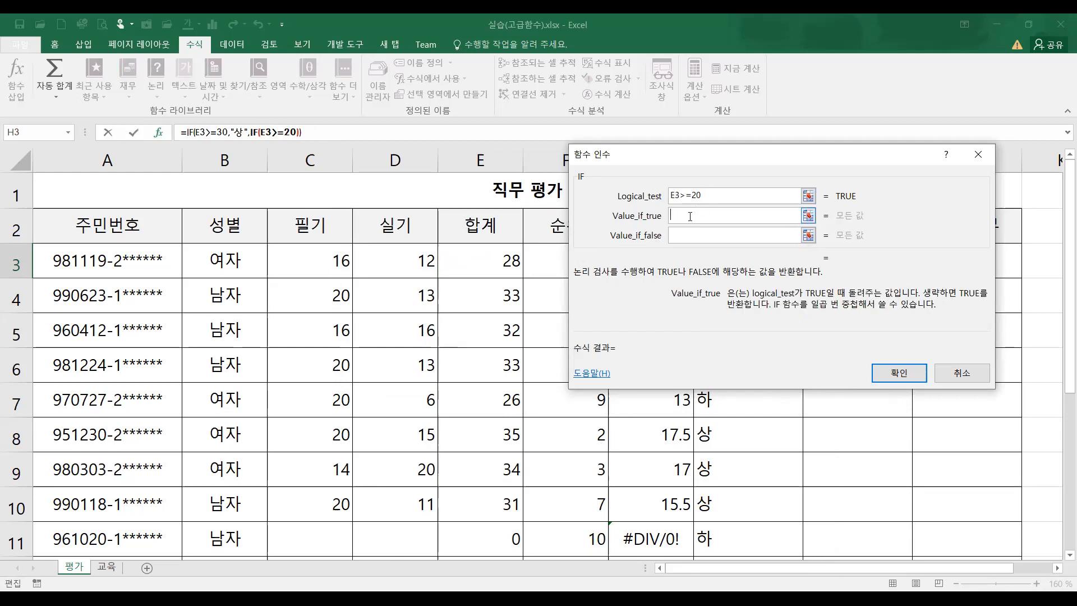
{"action": "key", "text": "Tab"}
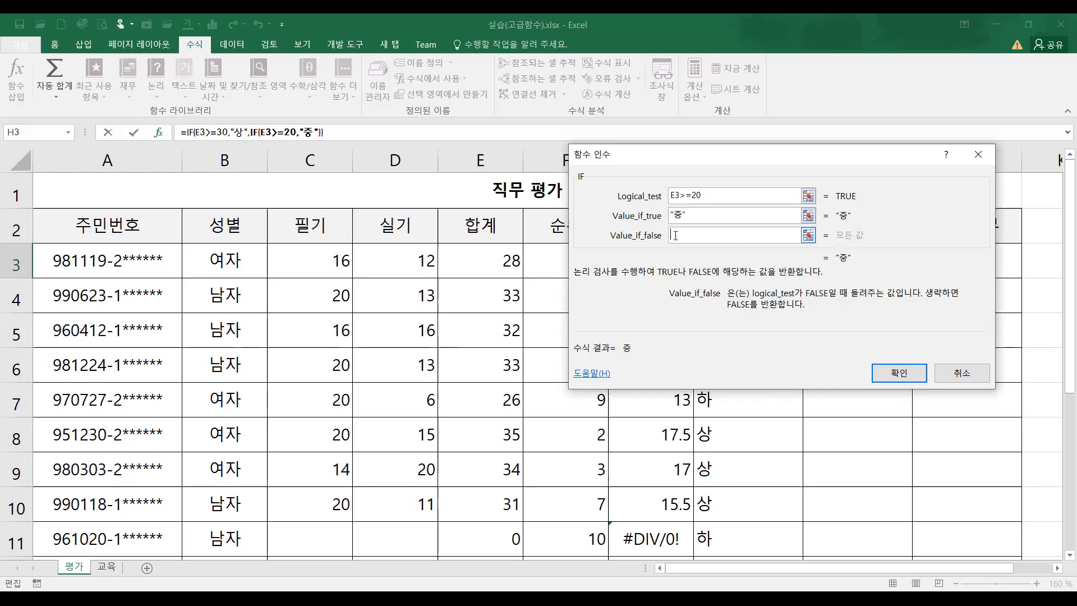
{"action": "type", "text": "하"}
{"action": "left_click", "coordinate": [776, 213]}
{"action": "left_click", "coordinate": [694, 234]}
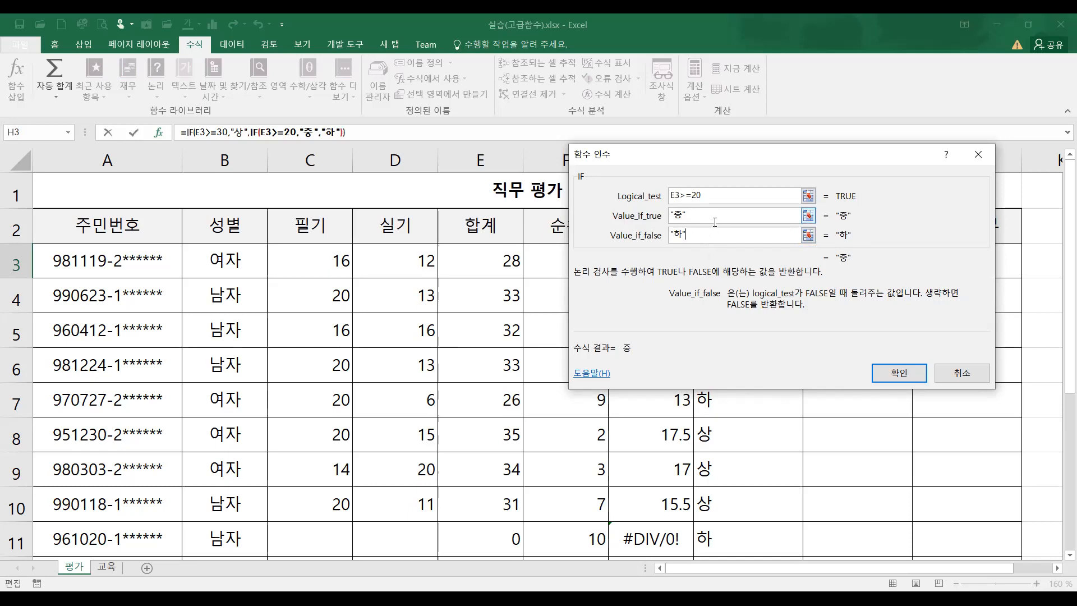
{"action": "left_click", "coordinate": [711, 195]}
{"action": "left_click", "coordinate": [700, 215]}
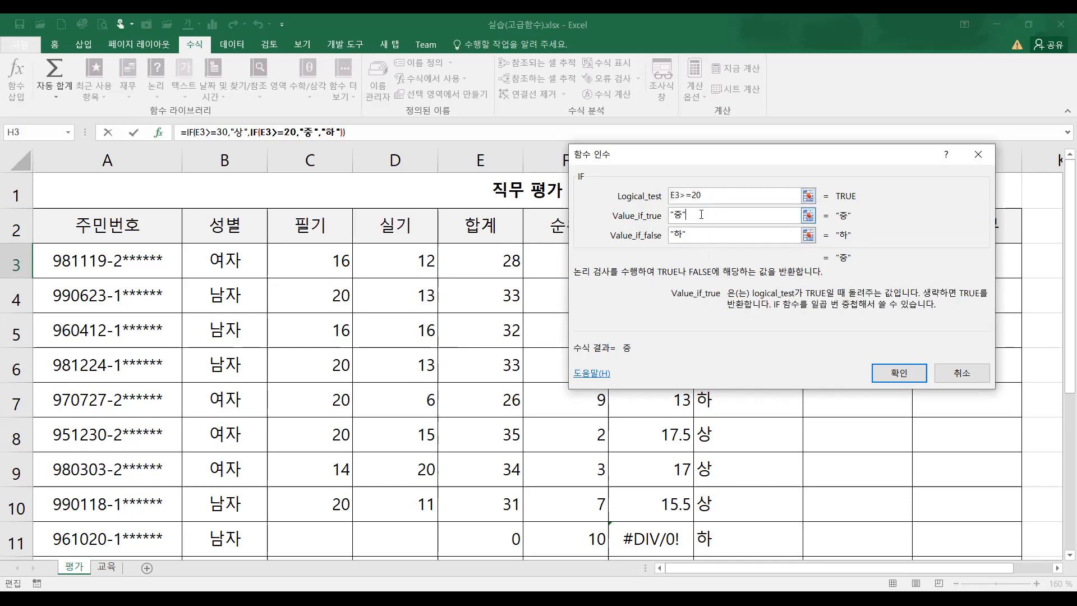
{"action": "left_click", "coordinate": [687, 235]}
{"action": "left_click", "coordinate": [673, 214]}
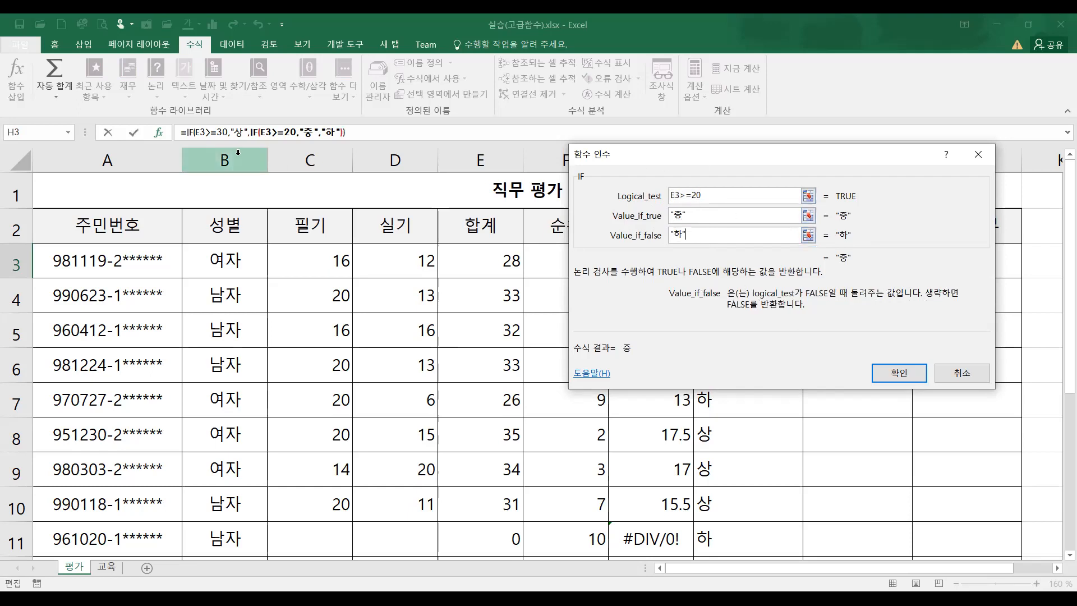
Step: Return to the outer IF's arguments, review its condition and results, and confirm the nested formula in H3
{"action": "left_click", "coordinate": [189, 132]}
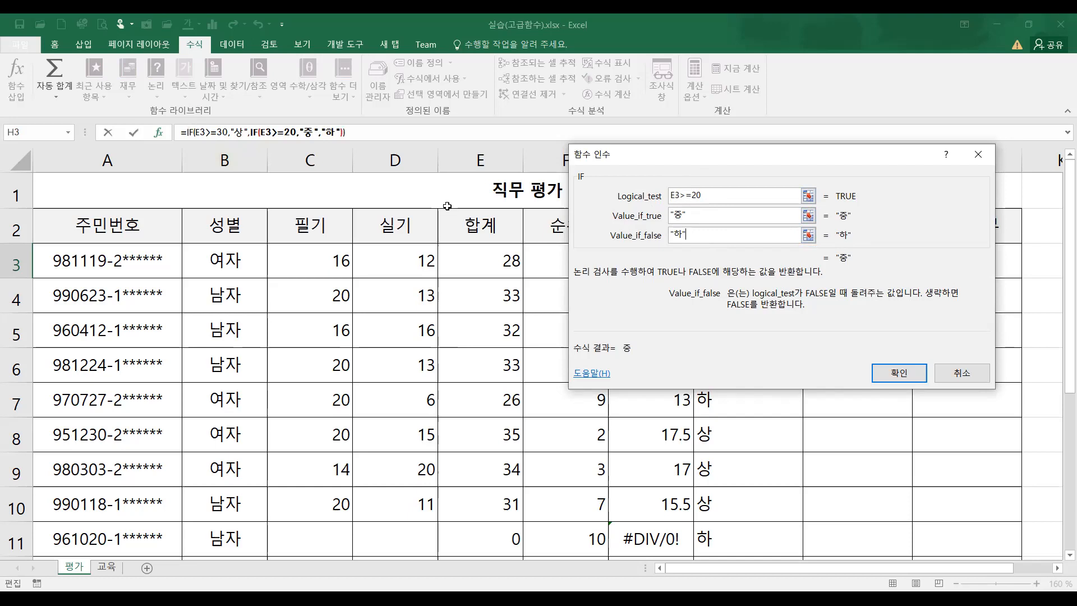
{"action": "left_click", "coordinate": [712, 198]}
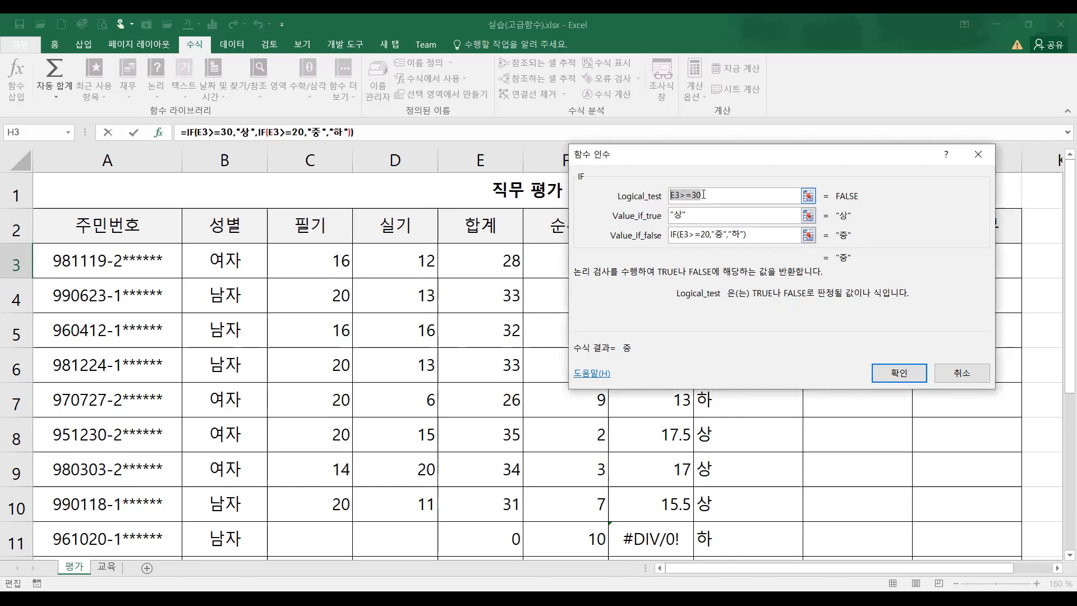
{"action": "left_click", "coordinate": [691, 214]}
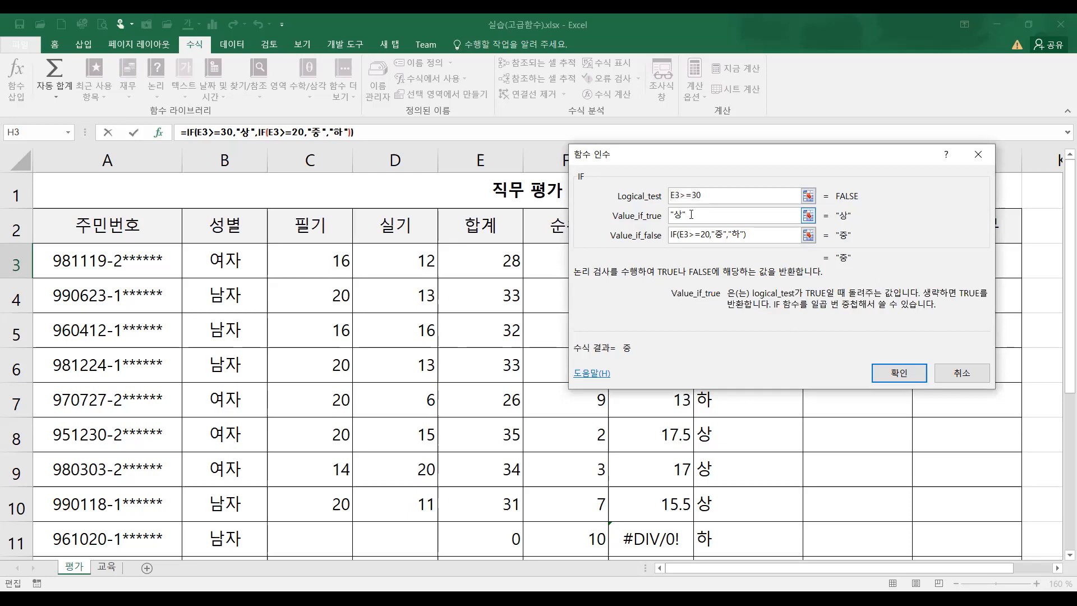
{"action": "left_click", "coordinate": [681, 236]}
{"action": "double_click", "coordinate": [674, 236]}
{"action": "left_click", "coordinate": [695, 235]}
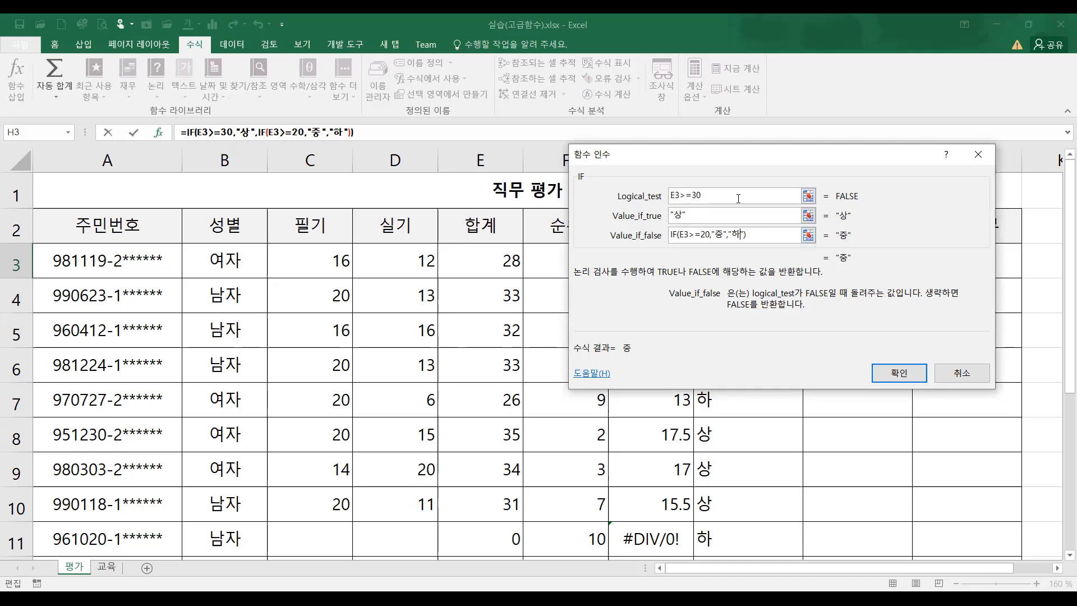
{"action": "left_click", "coordinate": [904, 374]}
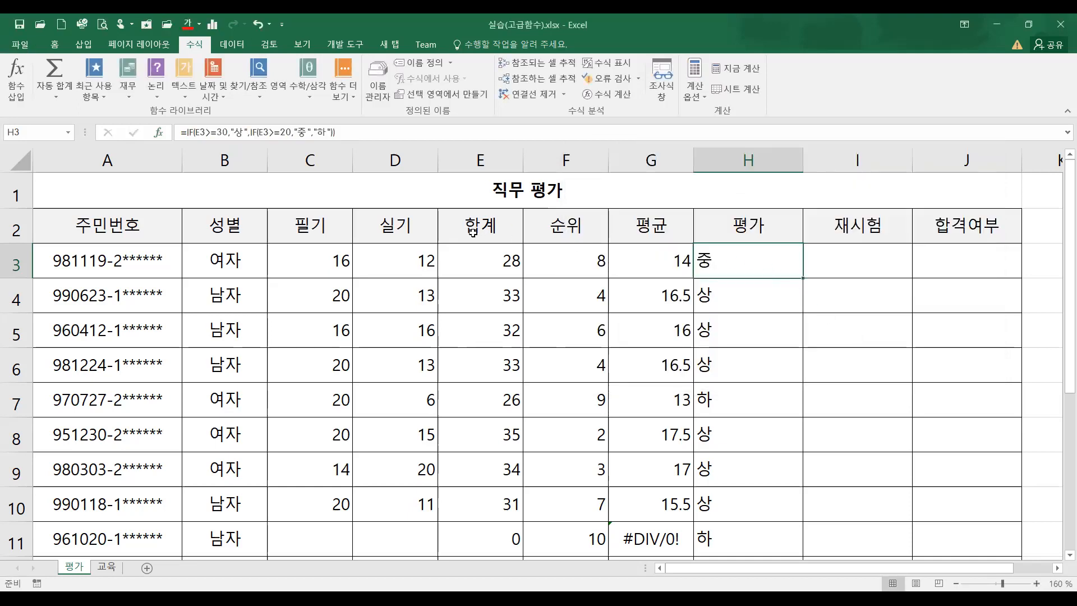
Step: Compare the H3 grade with the 합계 in E3, and fill the nested IF formula down through H12
{"action": "left_click", "coordinate": [499, 253]}
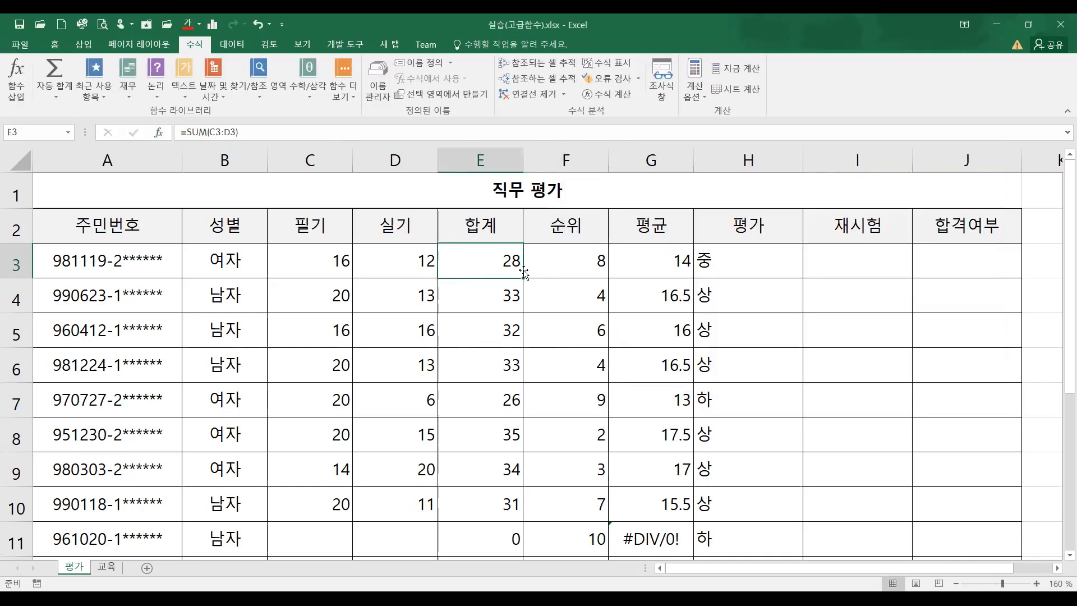
{"action": "left_click", "coordinate": [733, 261]}
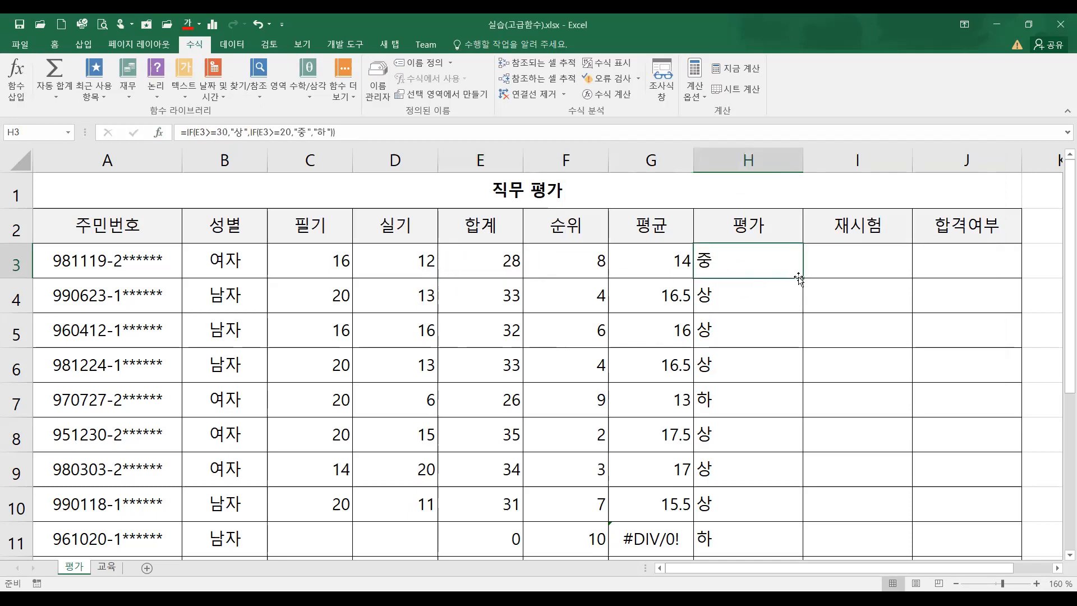
{"action": "left_click_drag", "start_coordinate": [798, 277], "coordinate": [769, 507]}
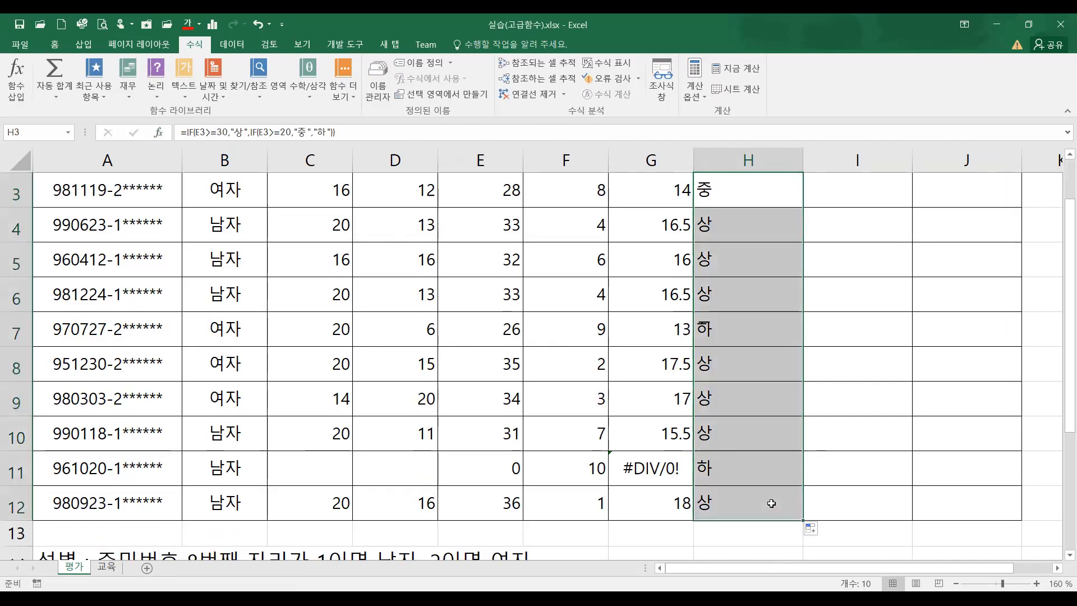
Step: Check the refilled 평가 grades in H3, H7 and H4 against the 합계 scores and the criteria in row 18
{"action": "left_click", "coordinate": [760, 339]}
{"action": "scroll", "coordinate": [762, 243], "scroll_direction": "up", "scroll_amount": 1}
{"action": "left_click", "coordinate": [719, 257]}
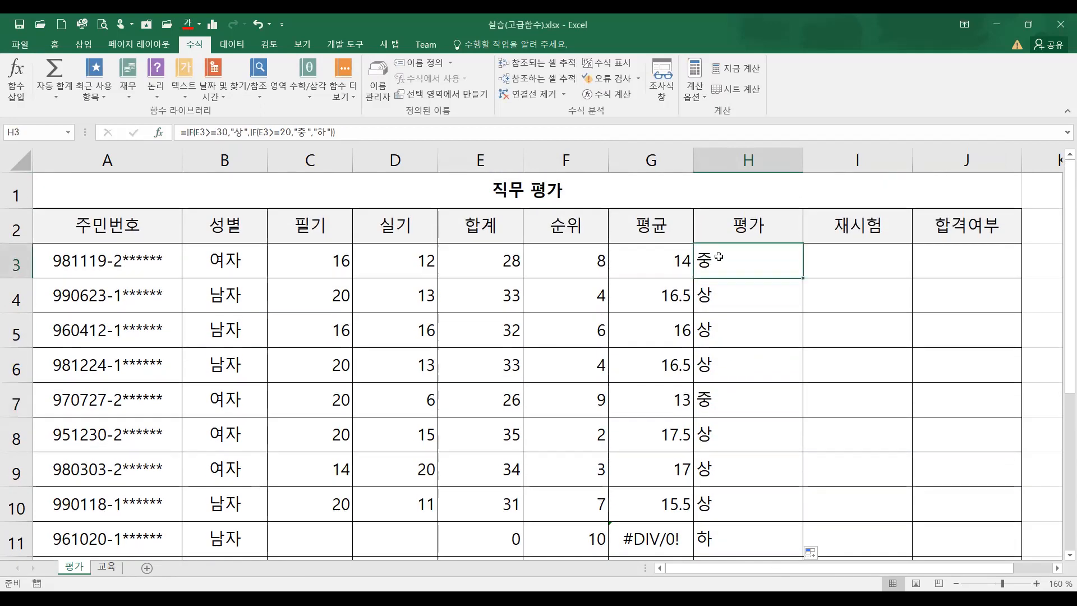
{"action": "left_click", "coordinate": [714, 401]}
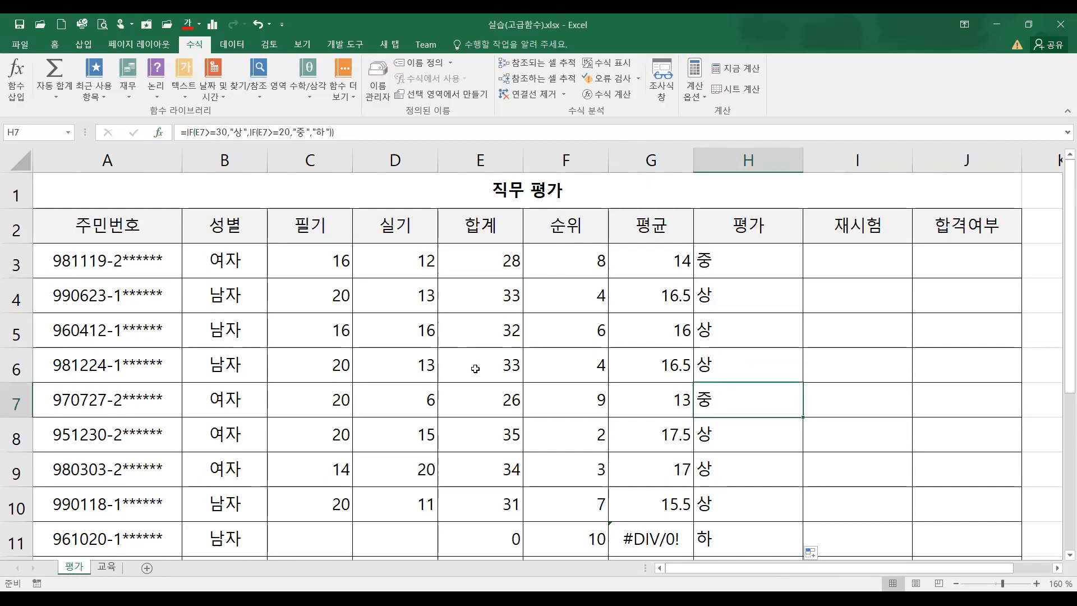
{"action": "left_click", "coordinate": [503, 400]}
{"action": "scroll", "coordinate": [730, 511], "scroll_direction": "down", "scroll_amount": 2}
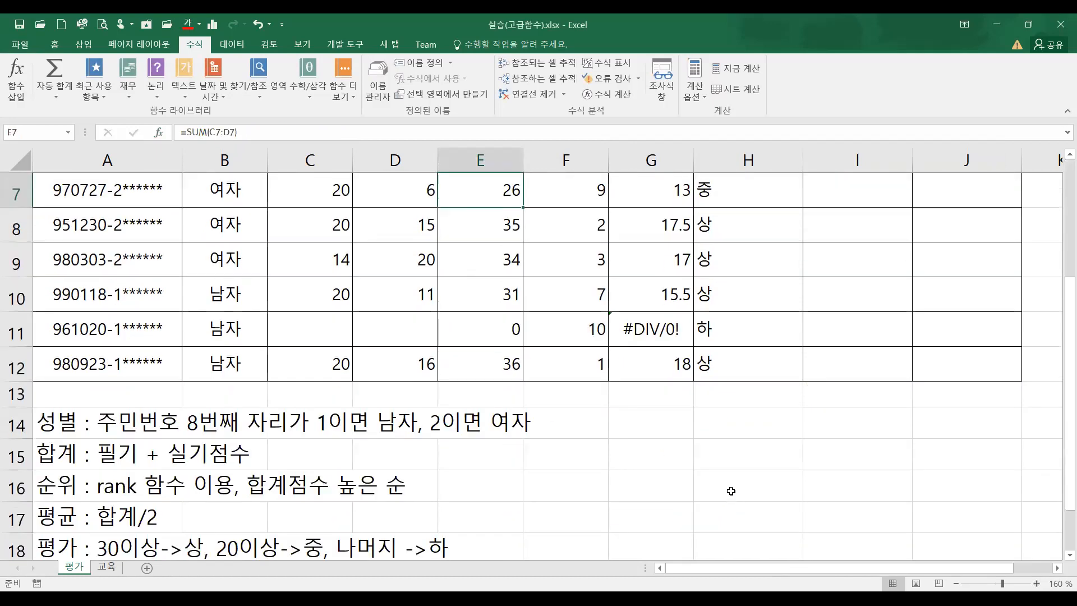
{"action": "scroll", "coordinate": [729, 482], "scroll_direction": "up", "scroll_amount": 2}
{"action": "left_click", "coordinate": [713, 296]}
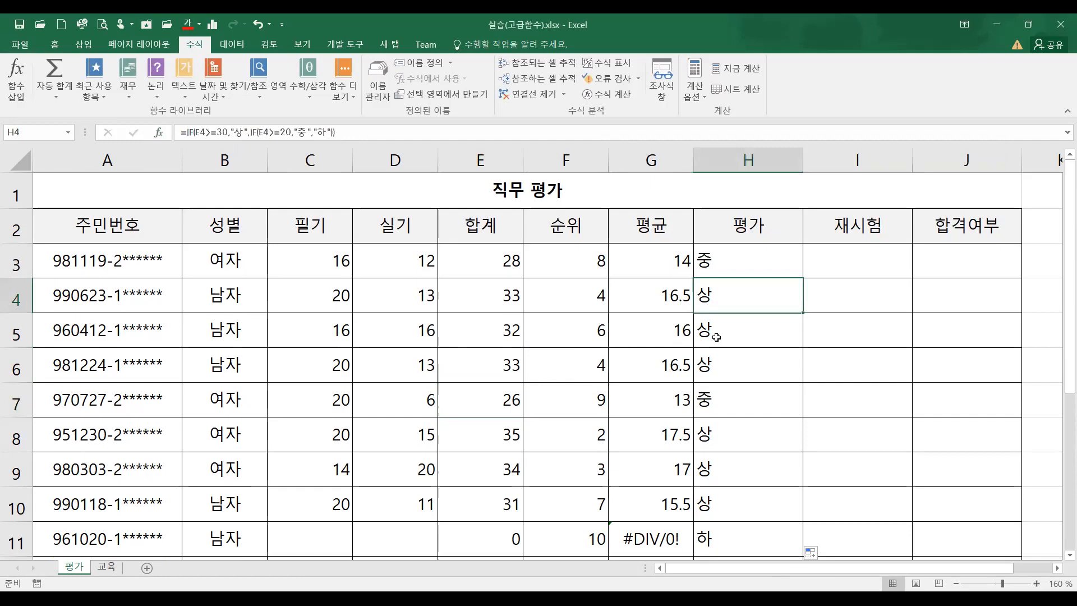
Step: Check the 평가 grades in H5, H6 and H7 and the first grade in H3
{"action": "left_click", "coordinate": [716, 337]}
{"action": "left_click", "coordinate": [715, 373]}
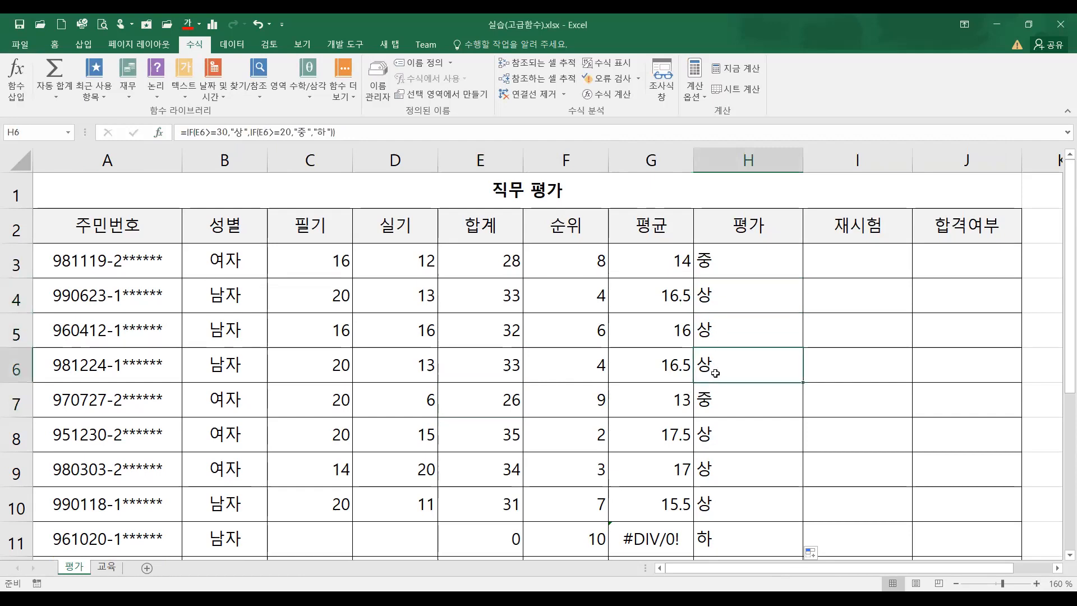
{"action": "left_click", "coordinate": [713, 394]}
{"action": "scroll", "coordinate": [511, 392], "scroll_direction": "down", "scroll_amount": 1}
{"action": "scroll", "coordinate": [511, 392], "scroll_direction": "down", "scroll_amount": 2}
{"action": "scroll", "coordinate": [516, 393], "scroll_direction": "up", "scroll_amount": 2}
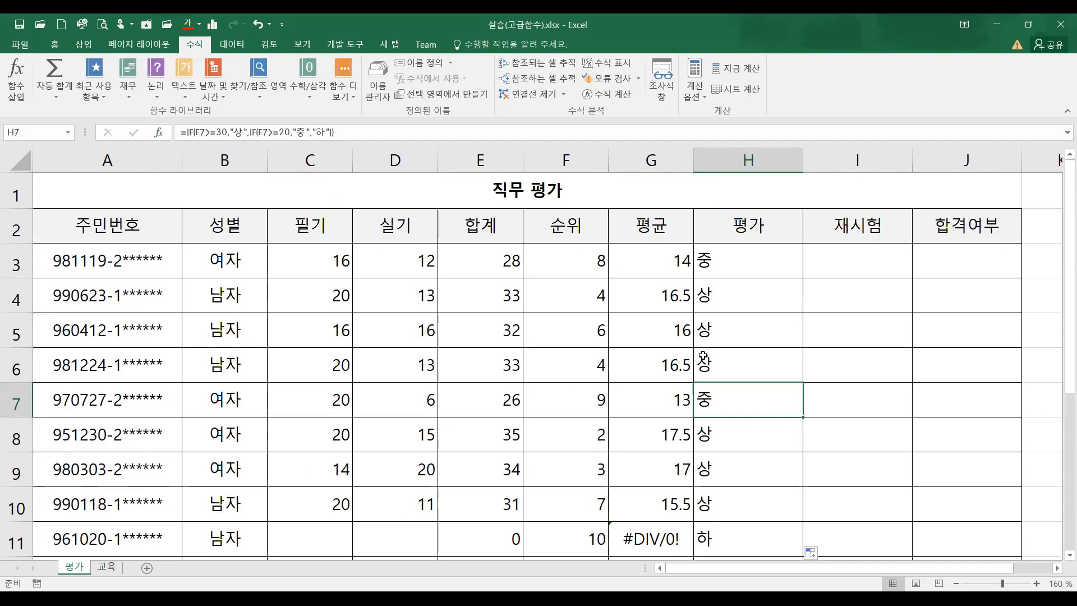
{"action": "left_click_drag", "start_coordinate": [751, 267], "coordinate": [785, 260]}
Step: Rewrite the 재시험 criterion in A19 as "재시험 : 필기 또는 실기 점수가 10점 미만이면 재시험, 공백"
{"action": "left_click", "coordinate": [866, 261]}
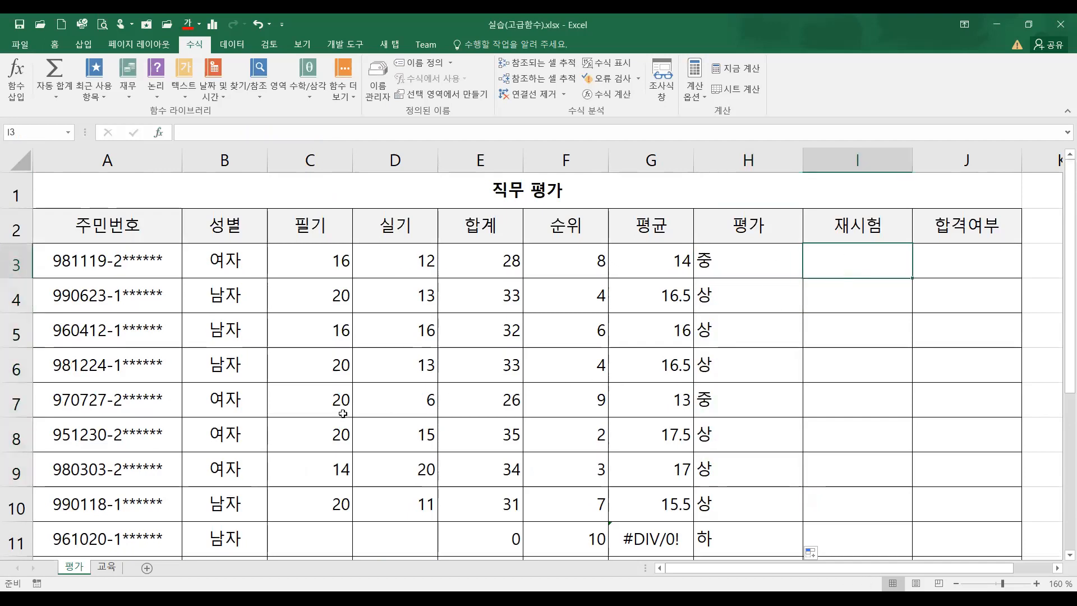
{"action": "scroll", "coordinate": [333, 413], "scroll_direction": "down", "scroll_amount": 1}
{"action": "scroll", "coordinate": [333, 413], "scroll_direction": "down", "scroll_amount": 1}
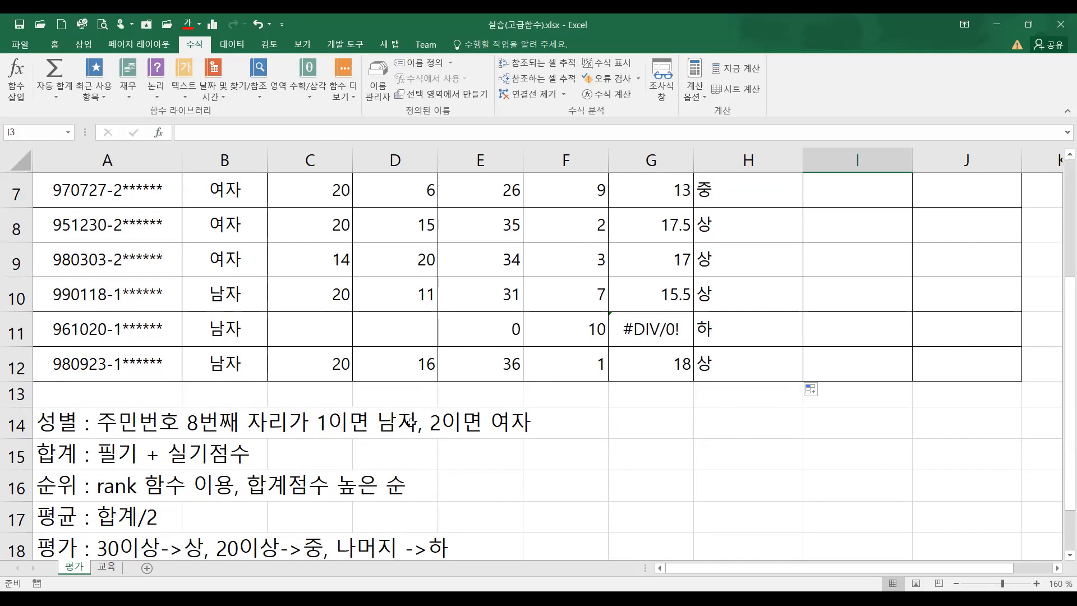
{"action": "scroll", "coordinate": [411, 424], "scroll_direction": "down", "scroll_amount": 2}
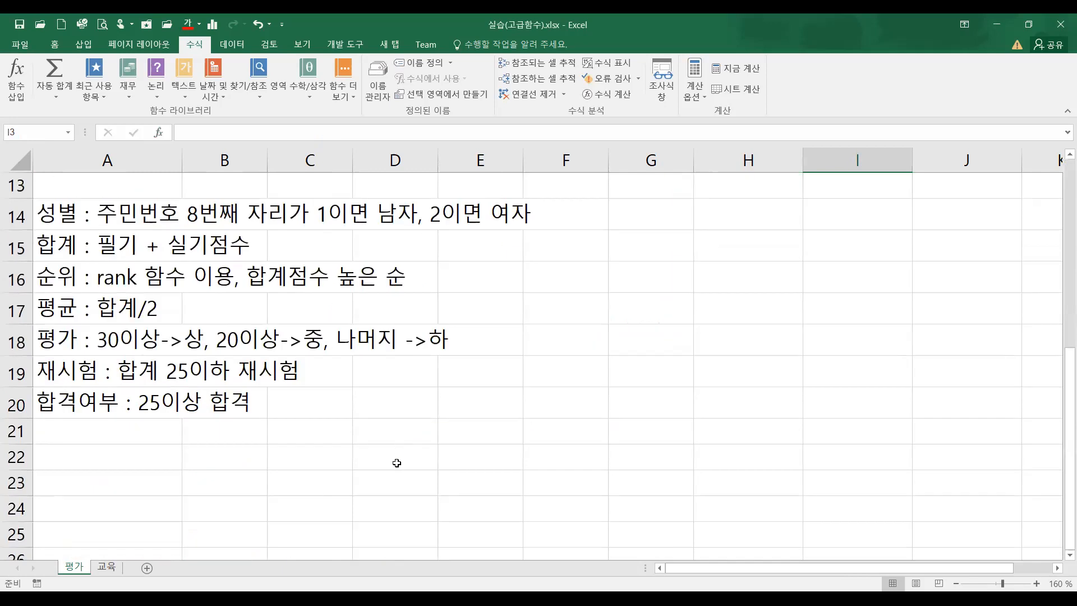
{"action": "left_click", "coordinate": [178, 370]}
{"action": "double_click", "coordinate": [125, 368]}
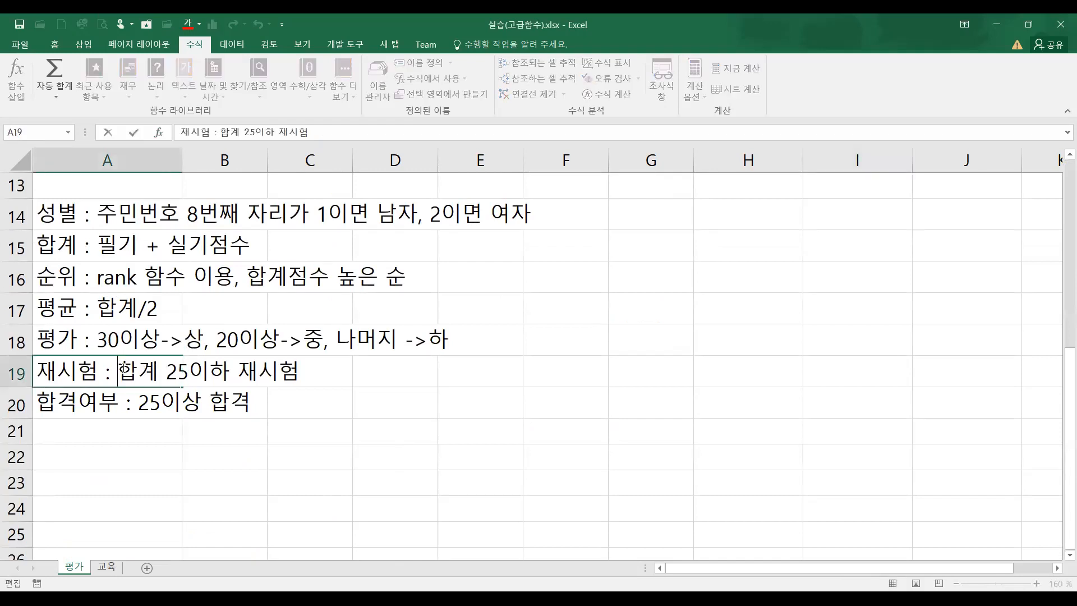
{"action": "left_click_drag", "start_coordinate": [118, 370], "coordinate": [384, 372]}
{"action": "type", "text": "ㅠ필기 또는 시"}
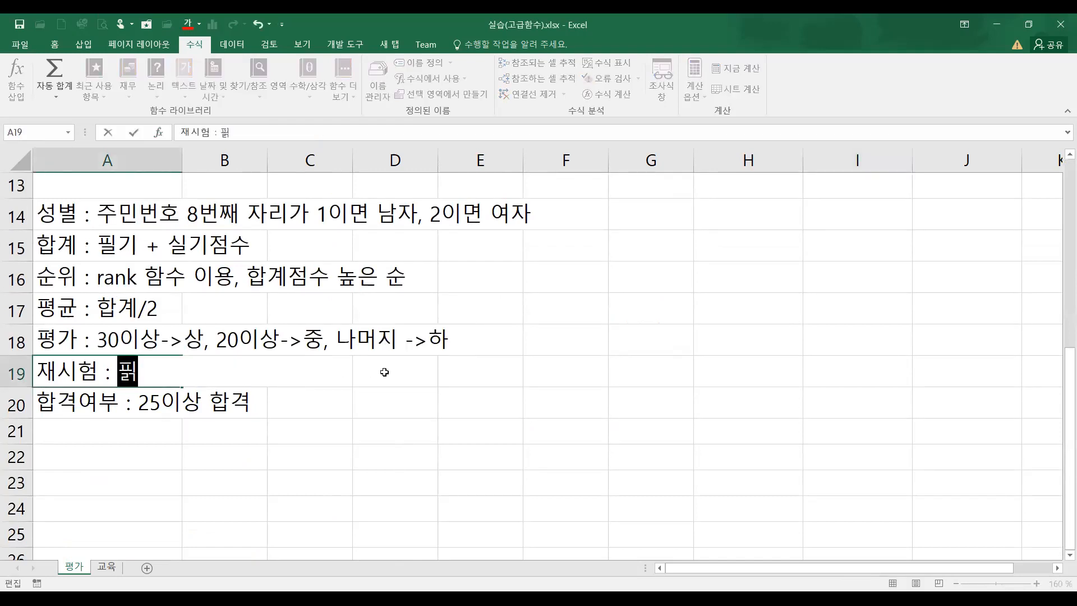
{"action": "type", "text": "실기 "}
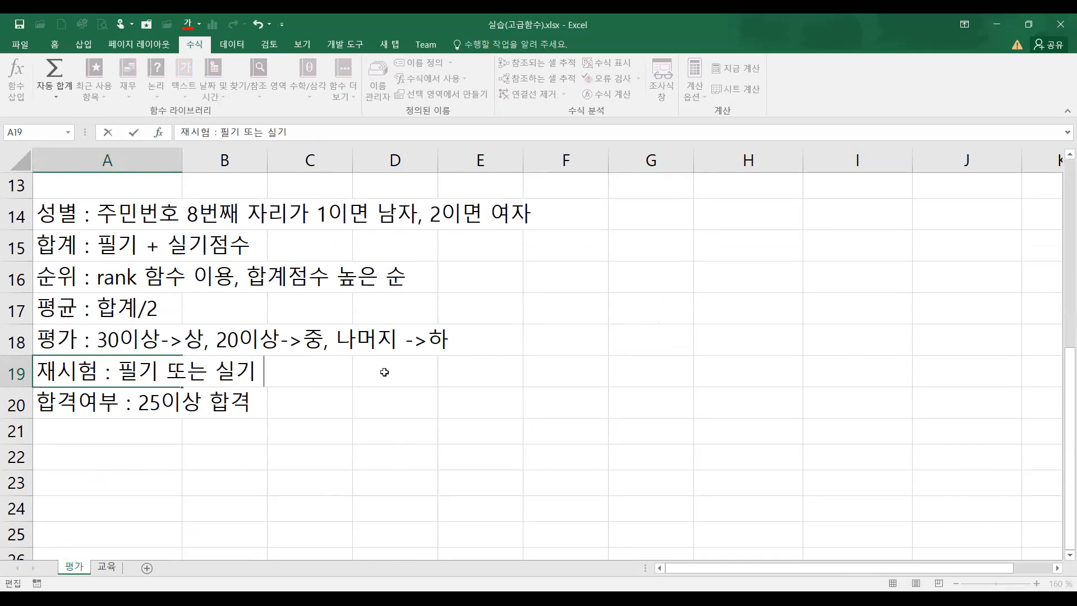
{"action": "type", "text": "점수가 10점 미만이며"}
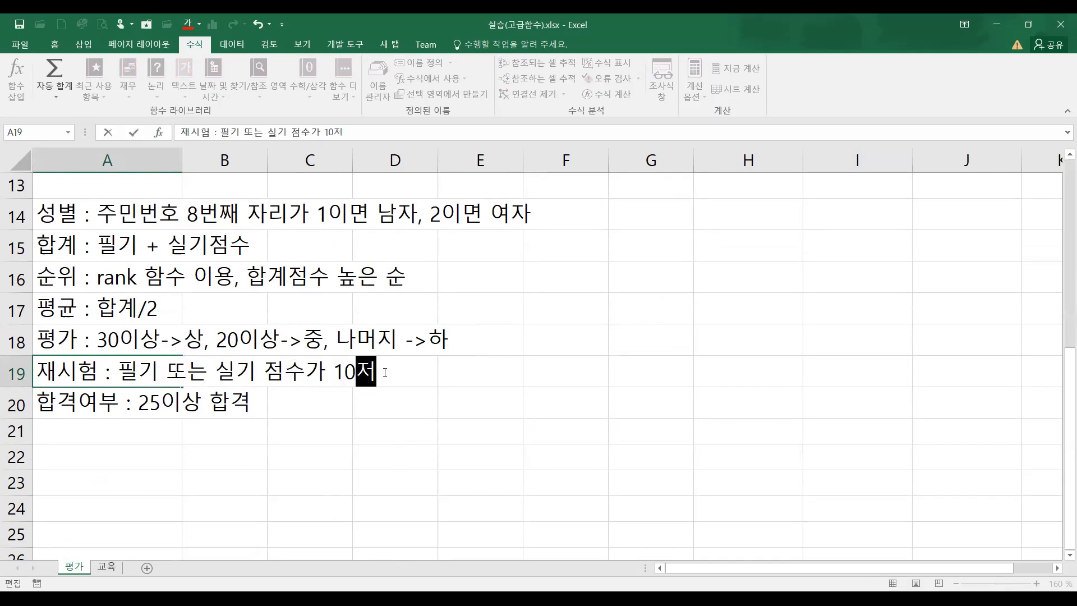
{"action": "type", "text": "면 재시험, "}
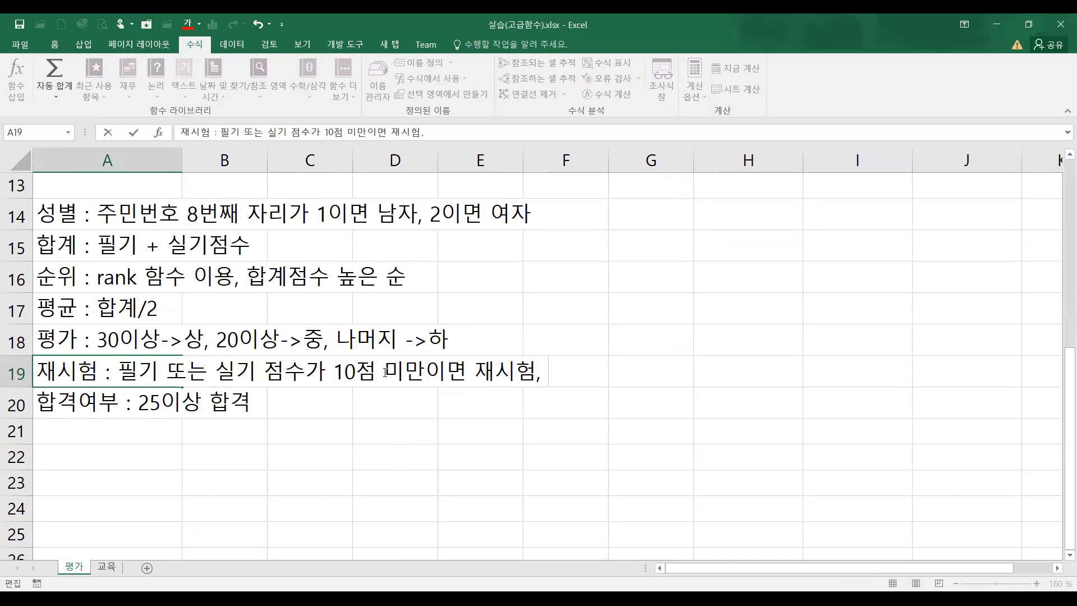
{"action": "type", "text": "공백"}
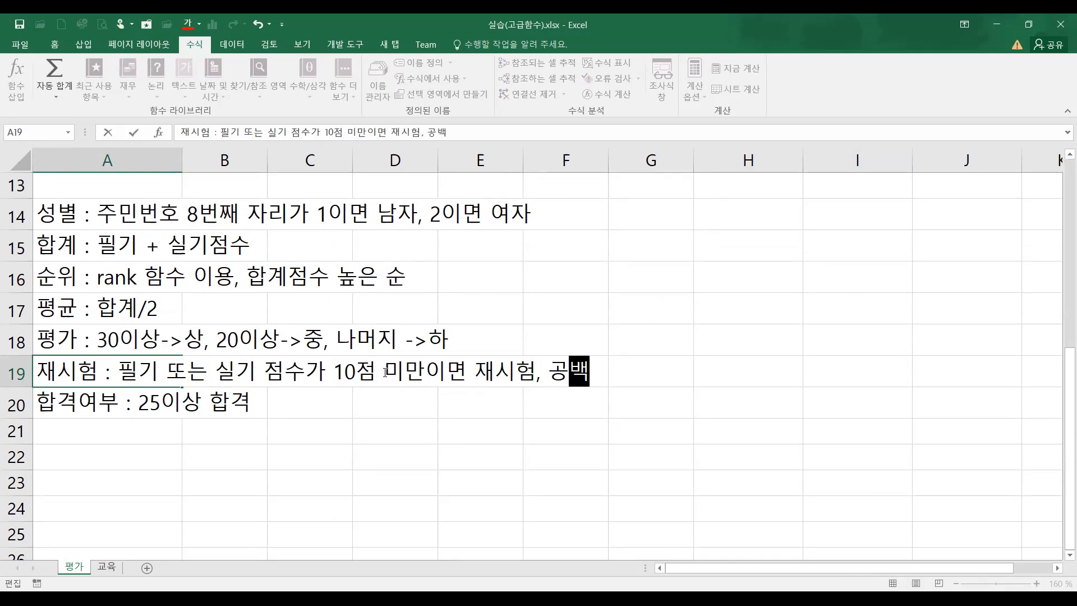
{"action": "key", "text": "Return"}
Step: Extend the end of the A19 criterion so its last clause reads "나머지는 공백으로 표시"
{"action": "left_click", "coordinate": [104, 368]}
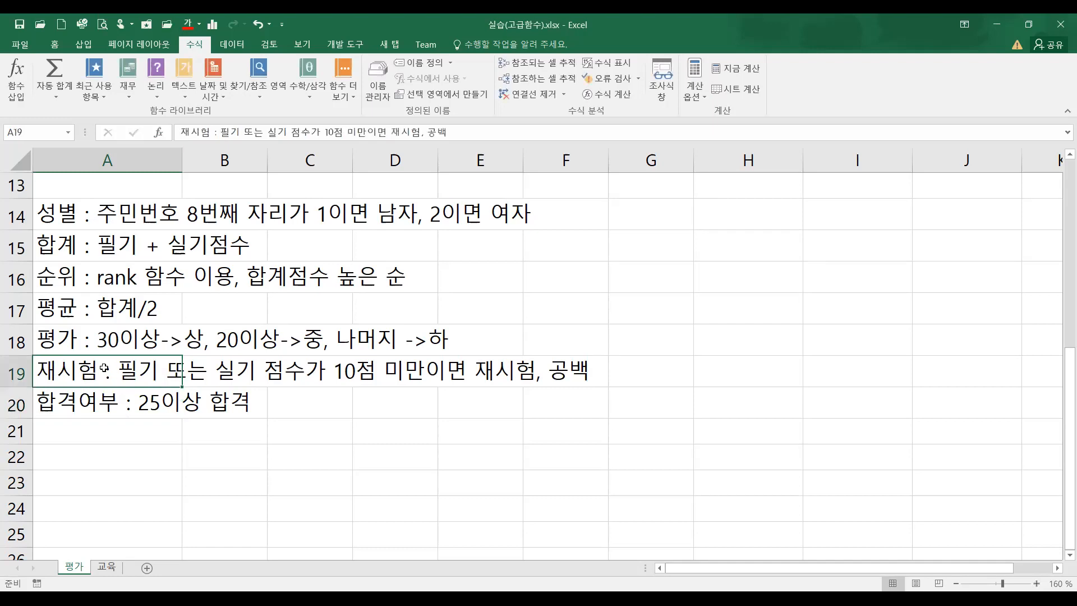
{"action": "left_click", "coordinate": [476, 130]}
{"action": "type", "text": "으로 표"}
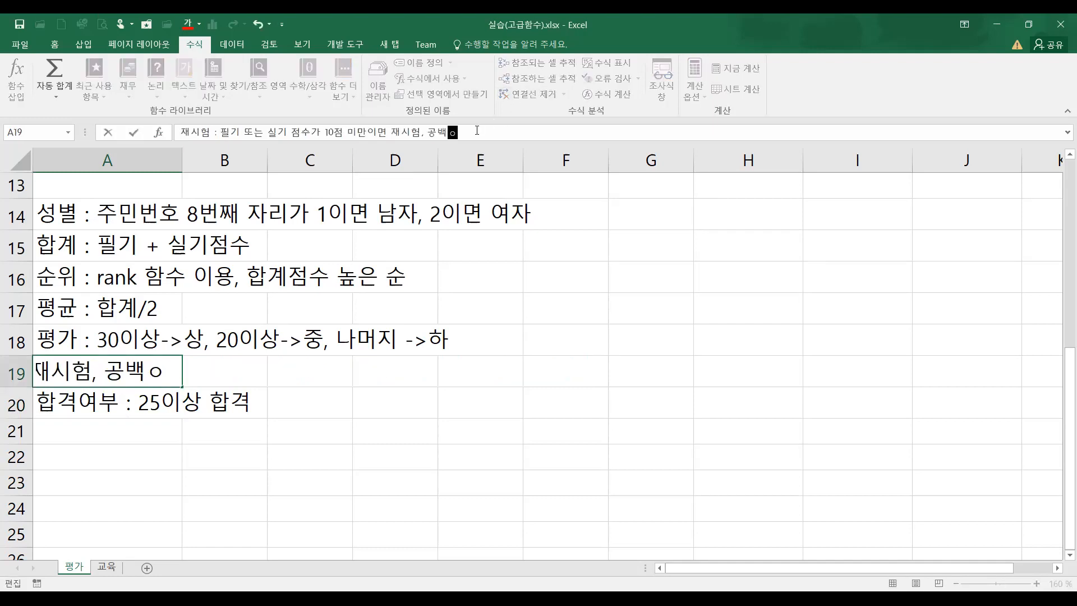
{"action": "type", "text": "시"}
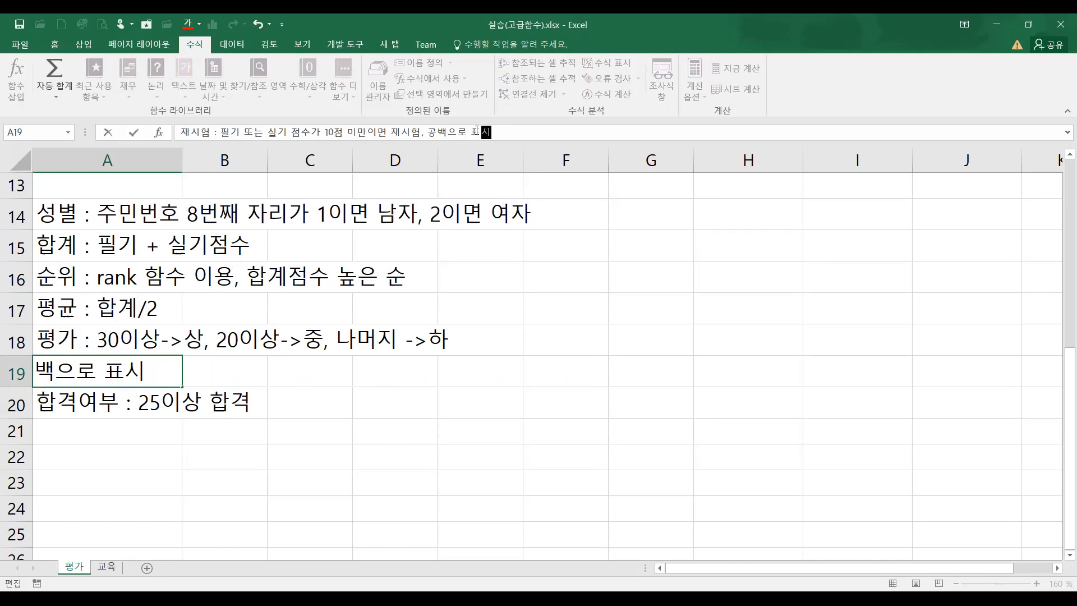
{"action": "key", "text": "Left"}
{"action": "key", "text": "Left"}
{"action": "key", "text": "Left"}
{"action": "key", "text": "Left"}
{"action": "key", "text": "Left"}
{"action": "key", "text": "Left"}
{"action": "type", "text": "나머지는"}
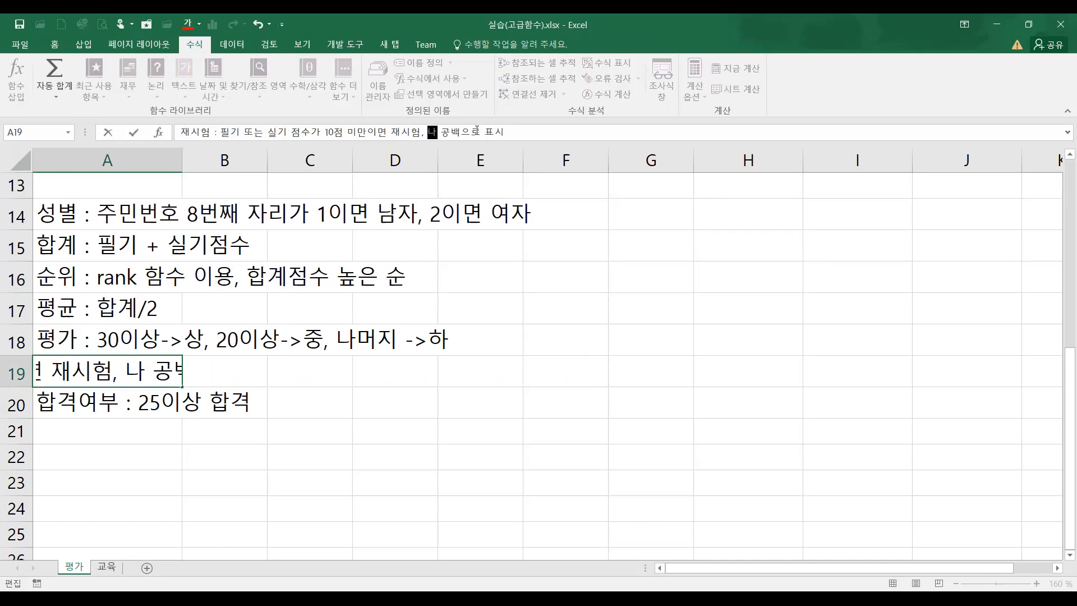
{"action": "key", "text": "Return"}
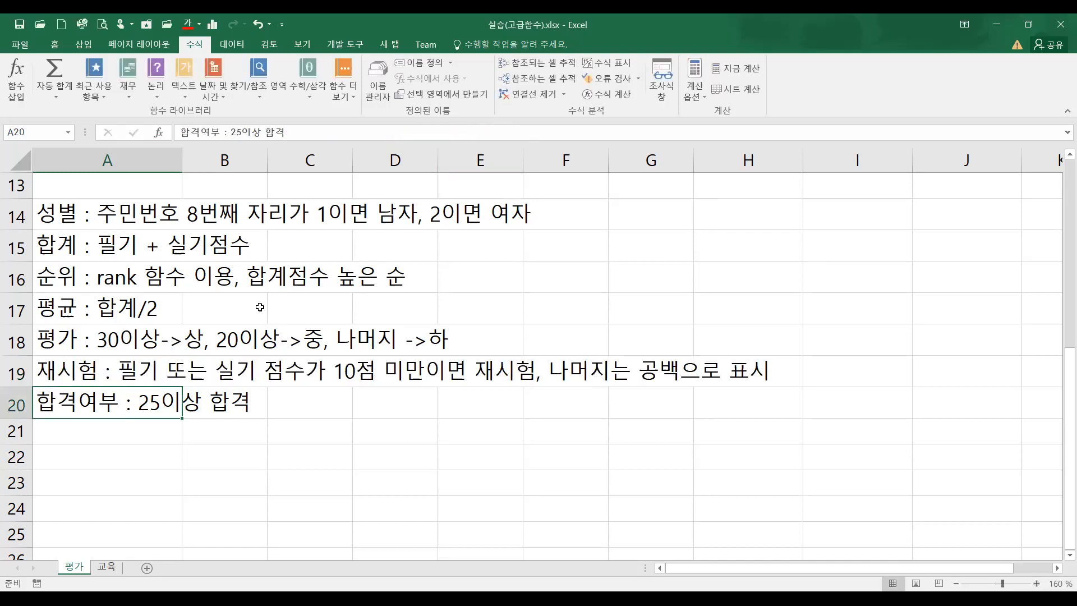
Step: Review the 재시험 criterion in row 19 part by part: the 필기 or 실기 condition, the 재시험 result and the blank otherwise
{"action": "left_click", "coordinate": [145, 363]}
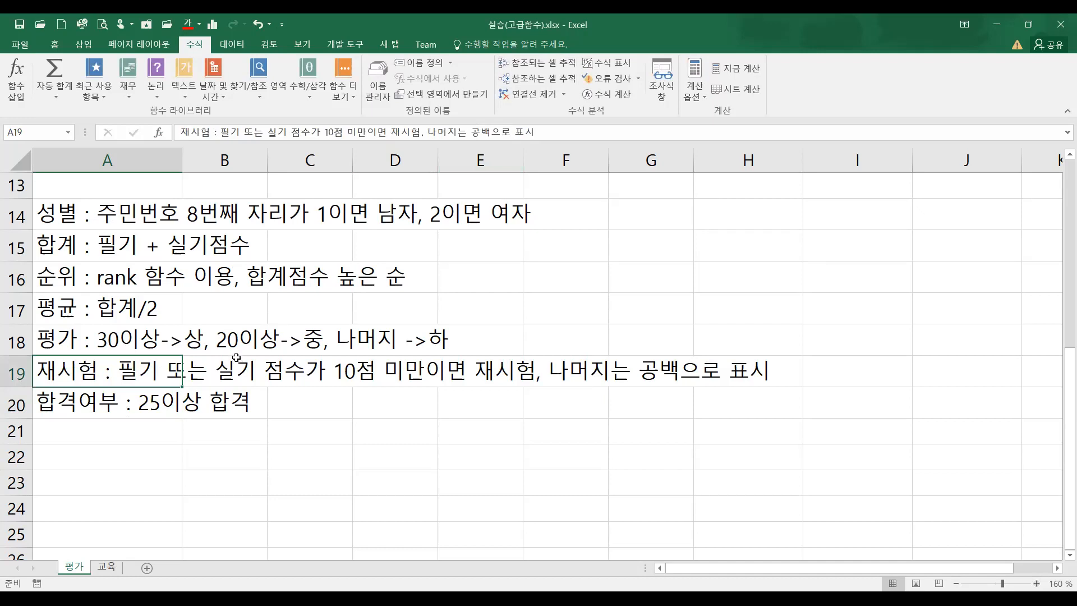
{"action": "left_click", "coordinate": [362, 373]}
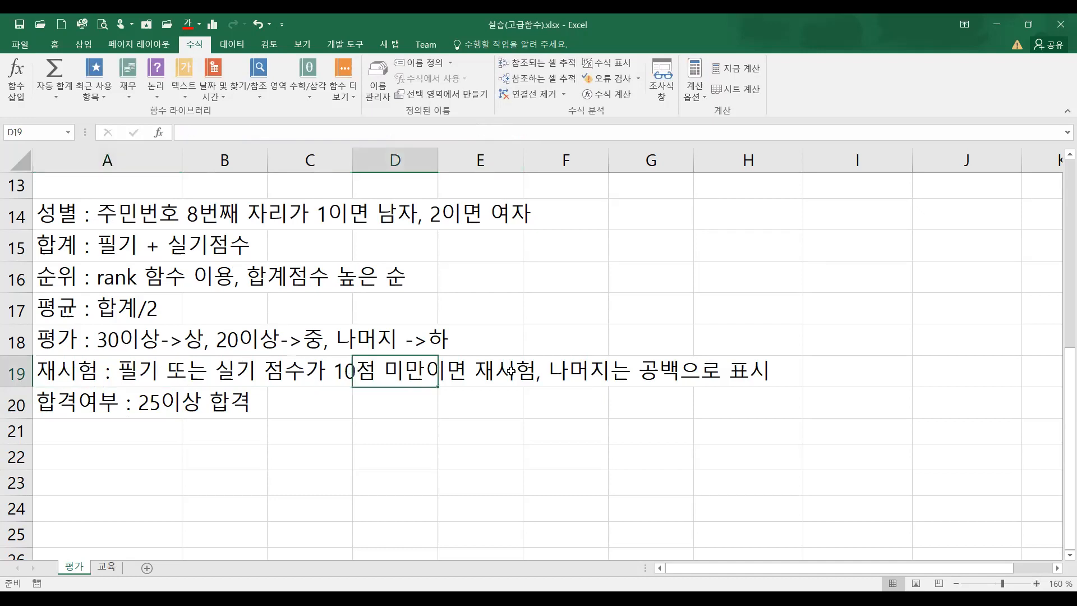
{"action": "left_click", "coordinate": [510, 370]}
{"action": "left_click", "coordinate": [563, 369]}
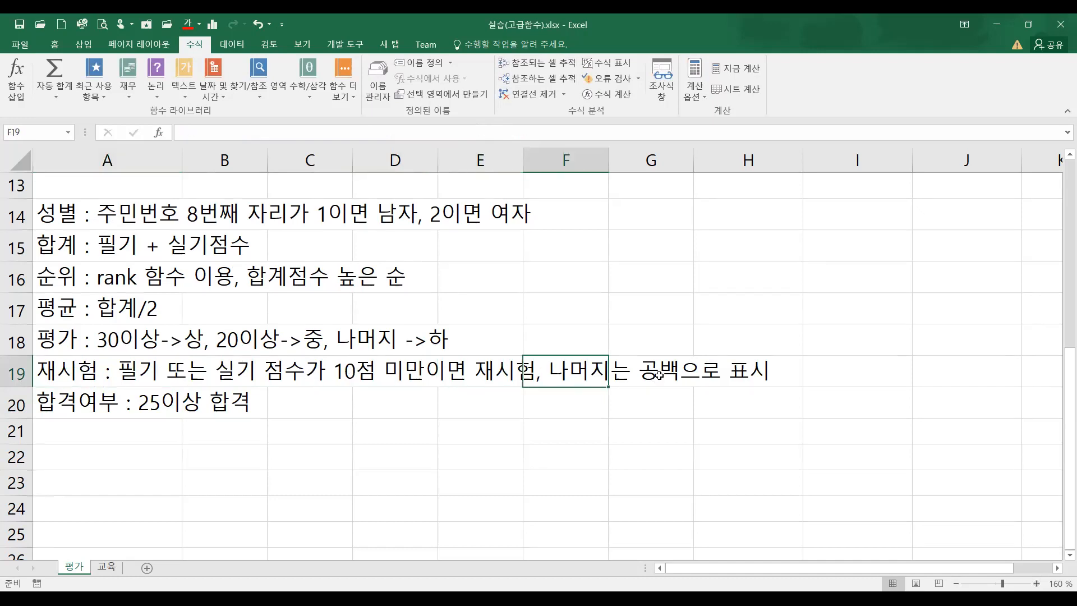
{"action": "left_click", "coordinate": [659, 375]}
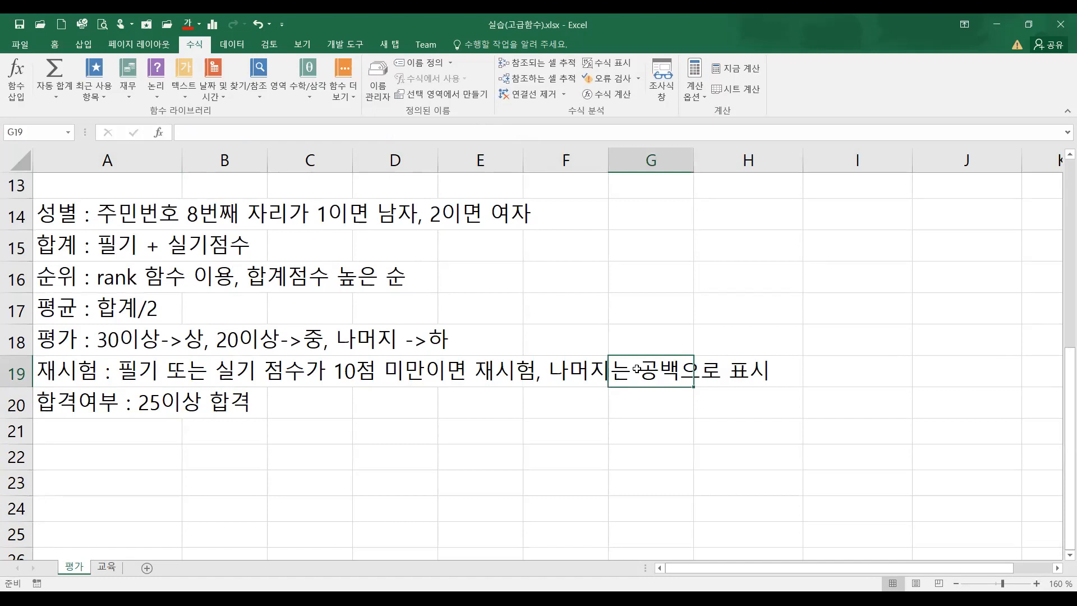
{"action": "left_click", "coordinate": [59, 367]}
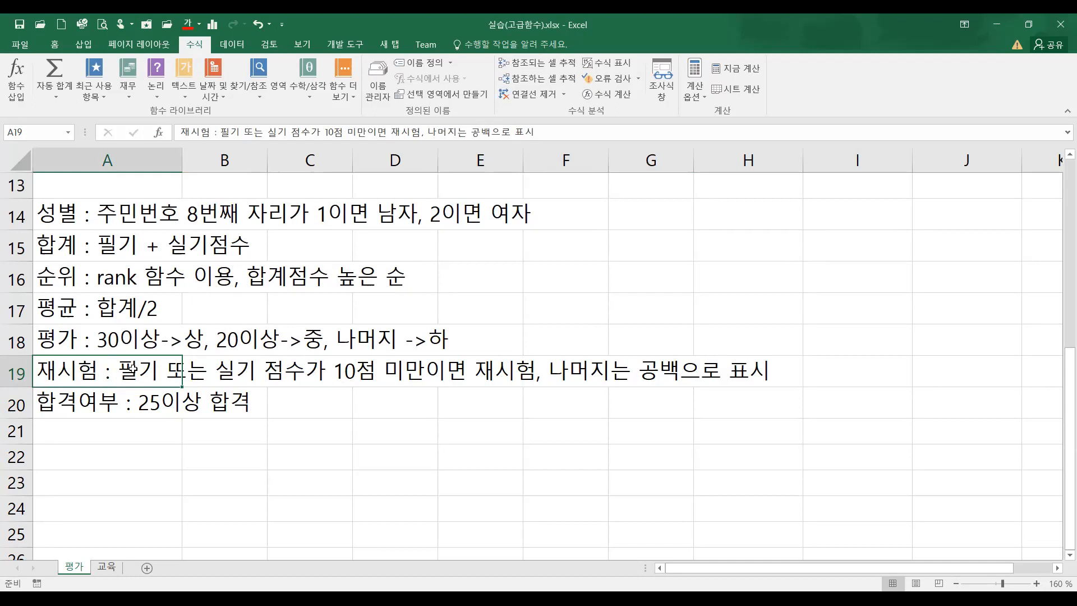
{"action": "left_click", "coordinate": [362, 368]}
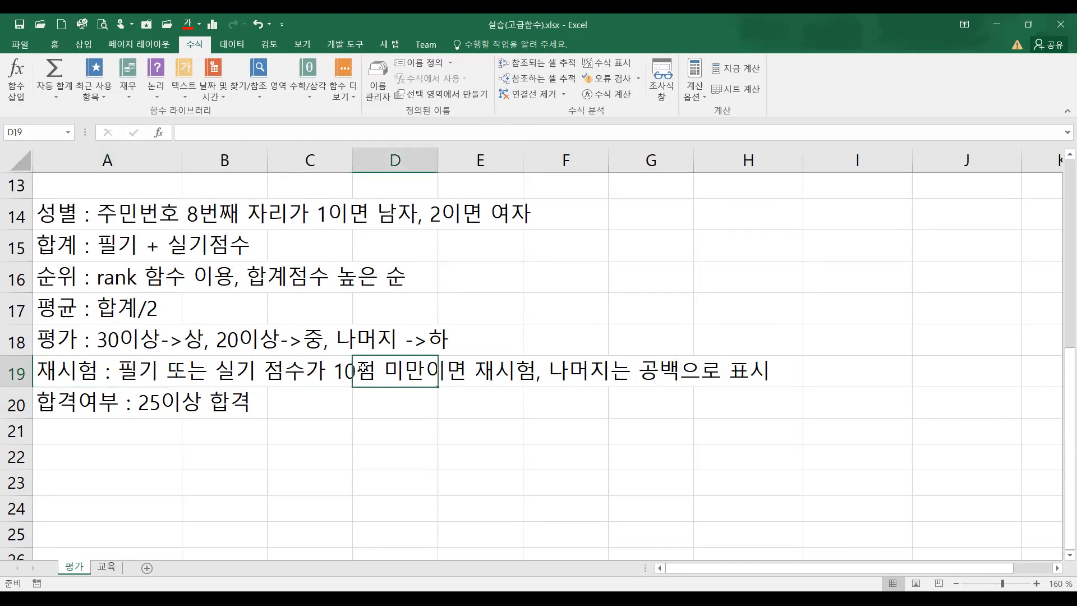
{"action": "left_click", "coordinate": [240, 368]}
{"action": "left_click", "coordinate": [372, 369]}
{"action": "left_click", "coordinate": [511, 371]}
{"action": "left_click", "coordinate": [647, 375]}
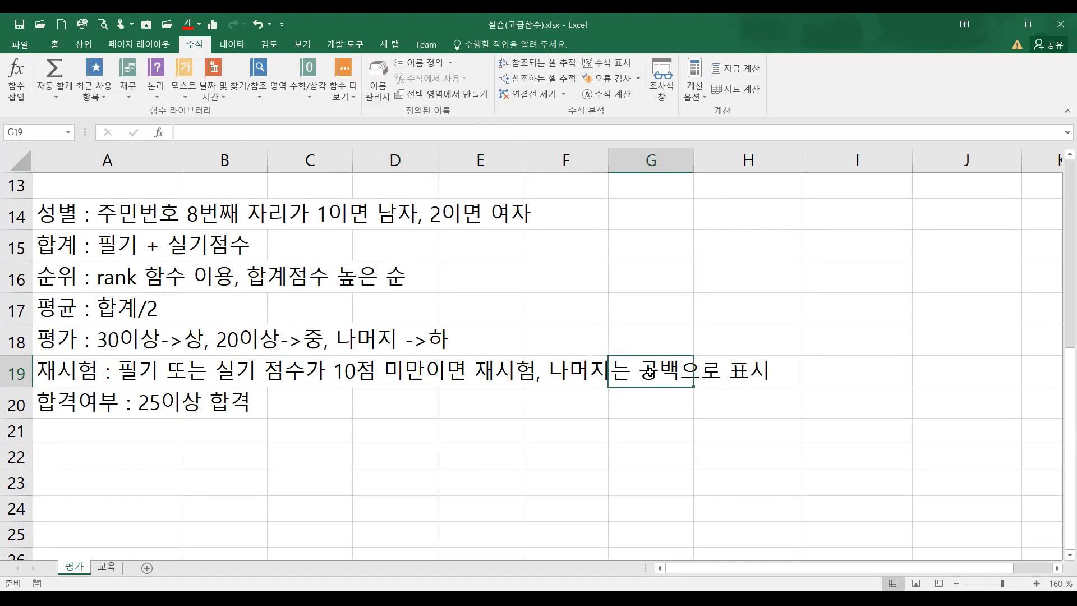
{"action": "left_click", "coordinate": [56, 372]}
{"action": "scroll", "coordinate": [57, 372], "scroll_direction": "up", "scroll_amount": 4}
{"action": "scroll", "coordinate": [84, 378], "scroll_direction": "down", "scroll_amount": 4}
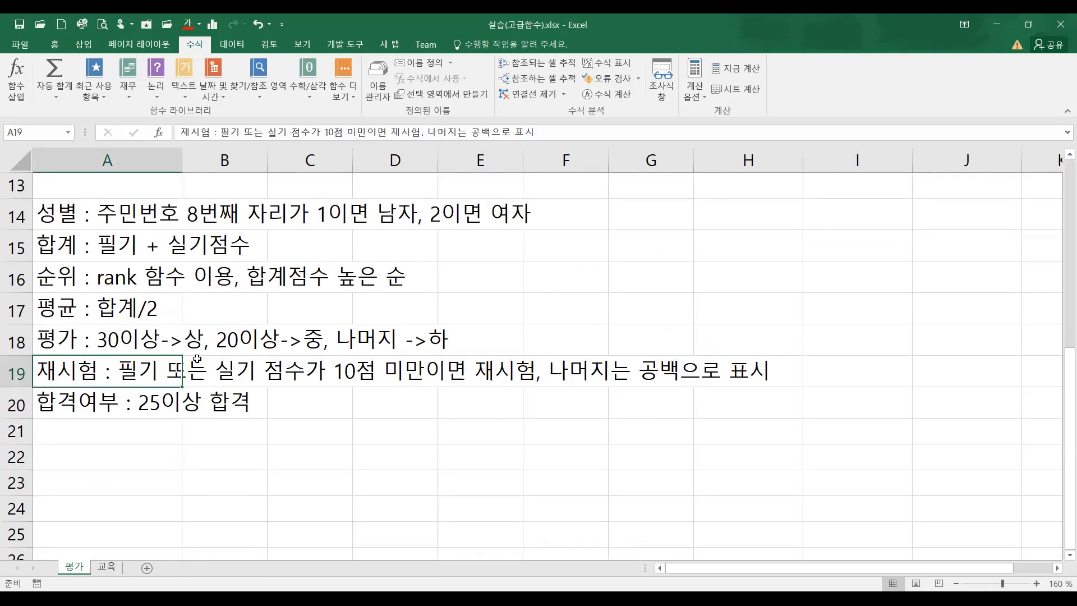
Step: Enter the note "or" in B22 below the criteria list
{"action": "left_click", "coordinate": [213, 459]}
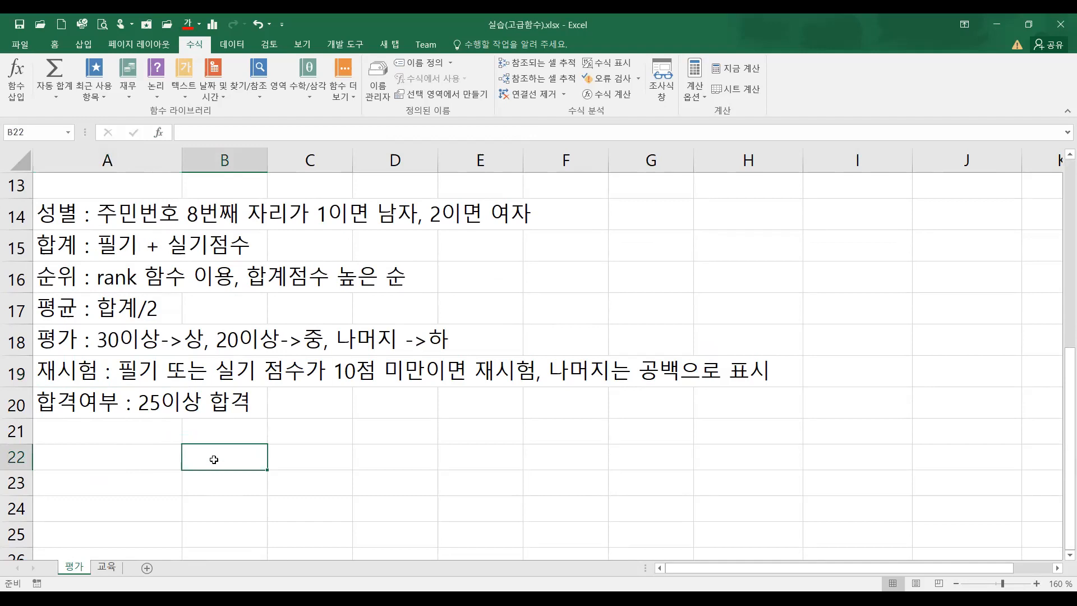
{"action": "type", "text": "ㅐㄱ"}
{"action": "key", "text": "BackSpace"}
{"action": "key", "text": "BackSpace"}
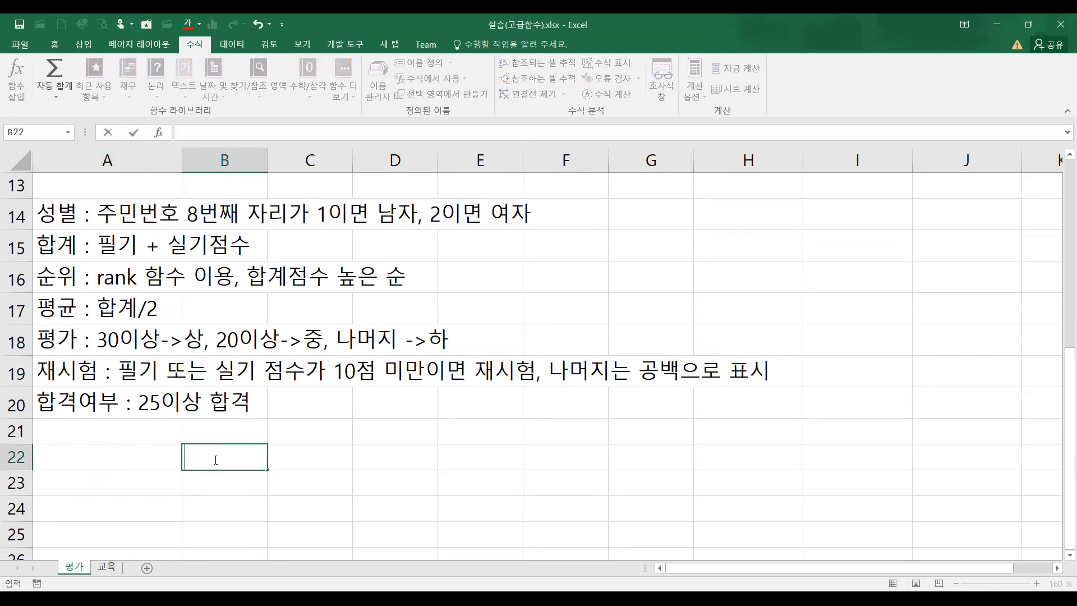
{"action": "type", "text": "or"}
{"action": "key", "text": "Return"}
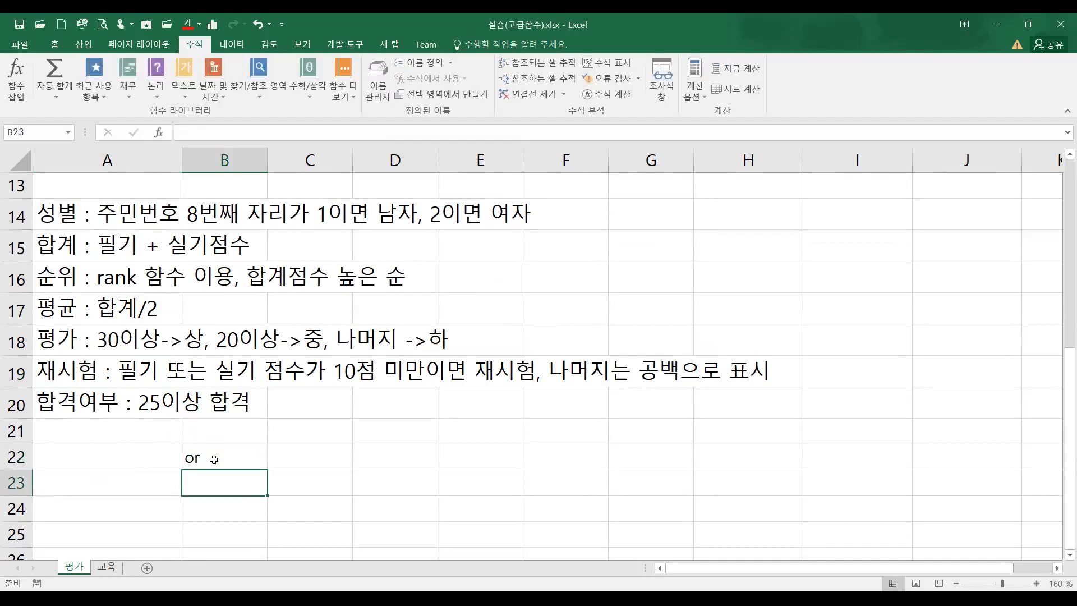
{"action": "left_click", "coordinate": [212, 456]}
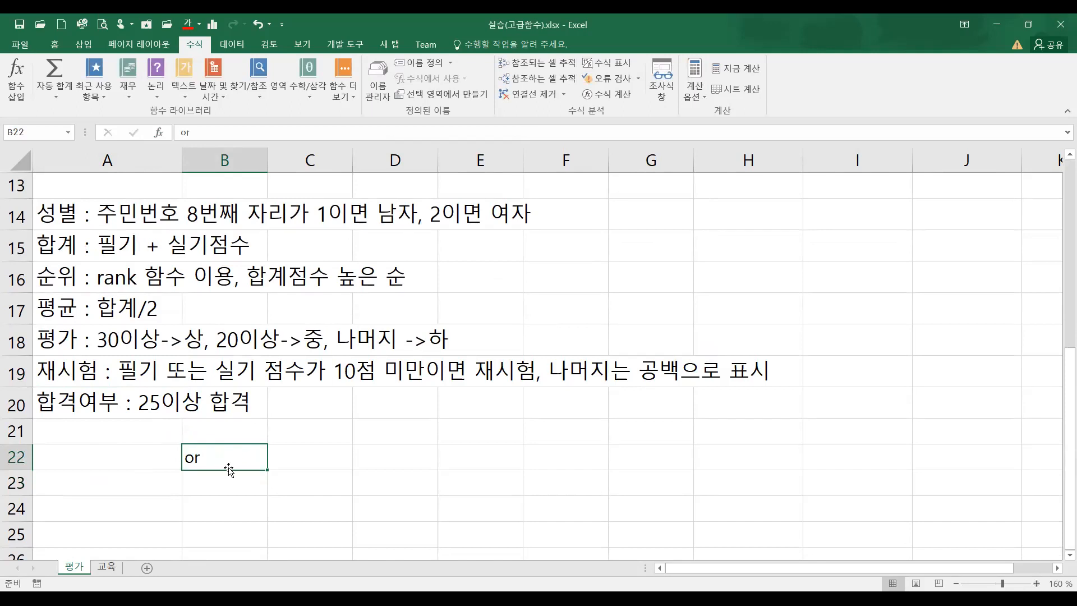
Step: List "첫번째 조건", "두번째 조건" and "세번째 조건" in C22 to C24 beside the or note
{"action": "left_click", "coordinate": [298, 455]}
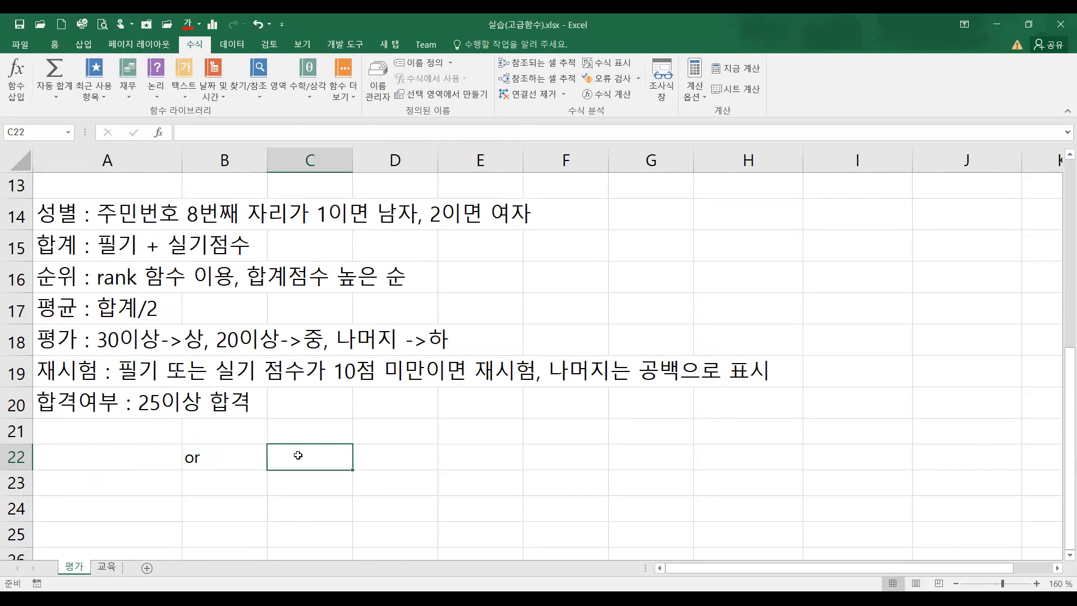
{"action": "type", "text": "cjt"}
{"action": "key", "text": "BackSpace"}
{"action": "key", "text": "BackSpace"}
{"action": "key", "text": "BackSpace"}
{"action": "key", "text": "Hangul"}
{"action": "type", "text": "첫번째 조건"}
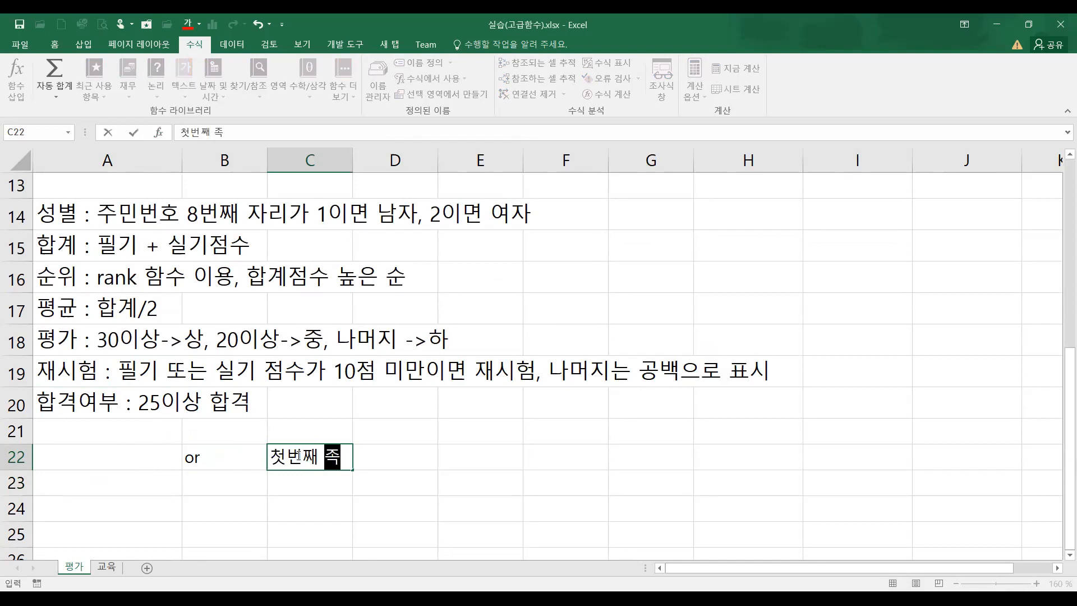
{"action": "key", "text": "Return"}
{"action": "type", "text": "두번째 "}
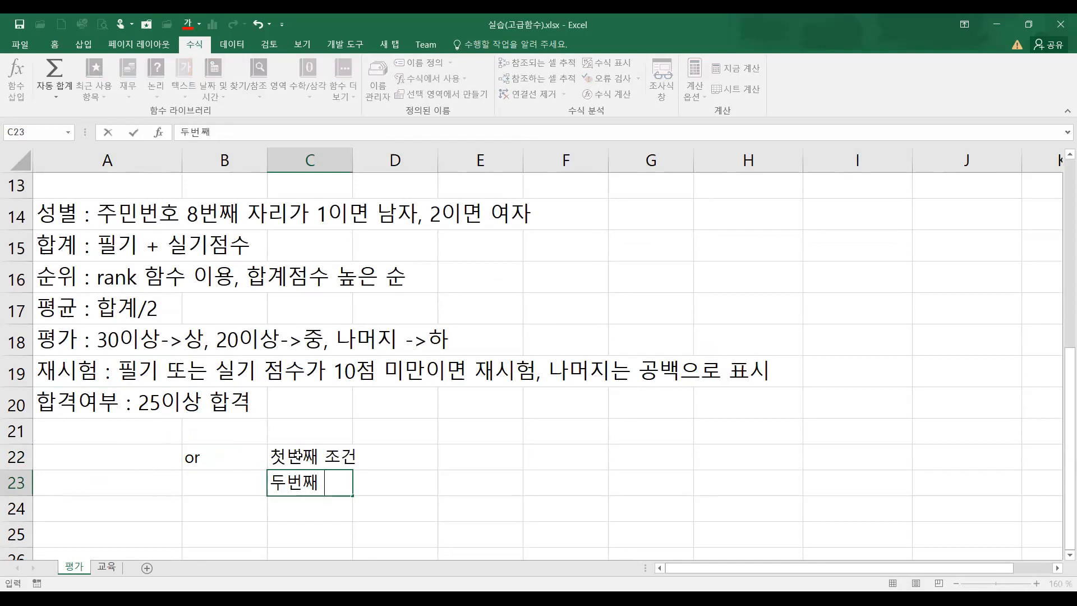
{"action": "type", "text": "조건"}
{"action": "key", "text": "Return"}
{"action": "type", "text": "세번째"}
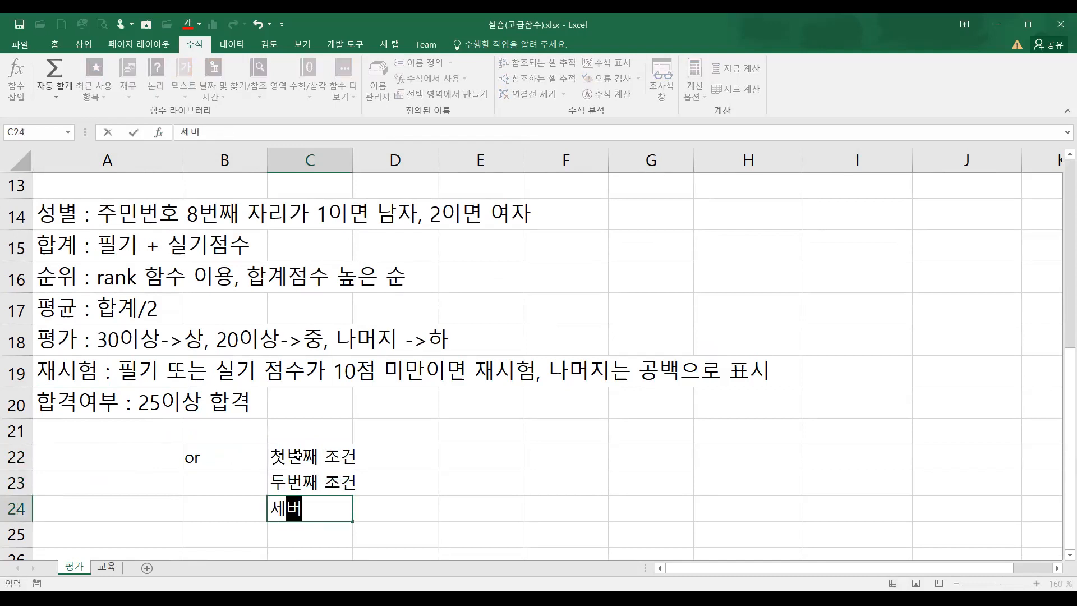
{"action": "type", "text": " 조건"}
{"action": "key", "text": "Return"}
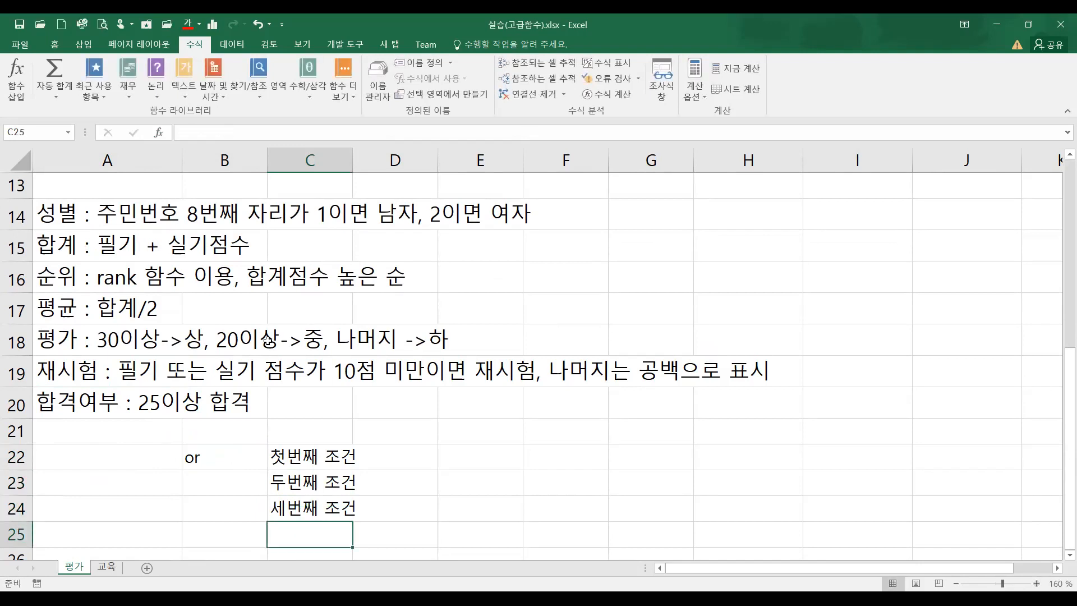
Step: Go through the three example conditions in C22:C24 one by one, and select them together
{"action": "left_click", "coordinate": [294, 455]}
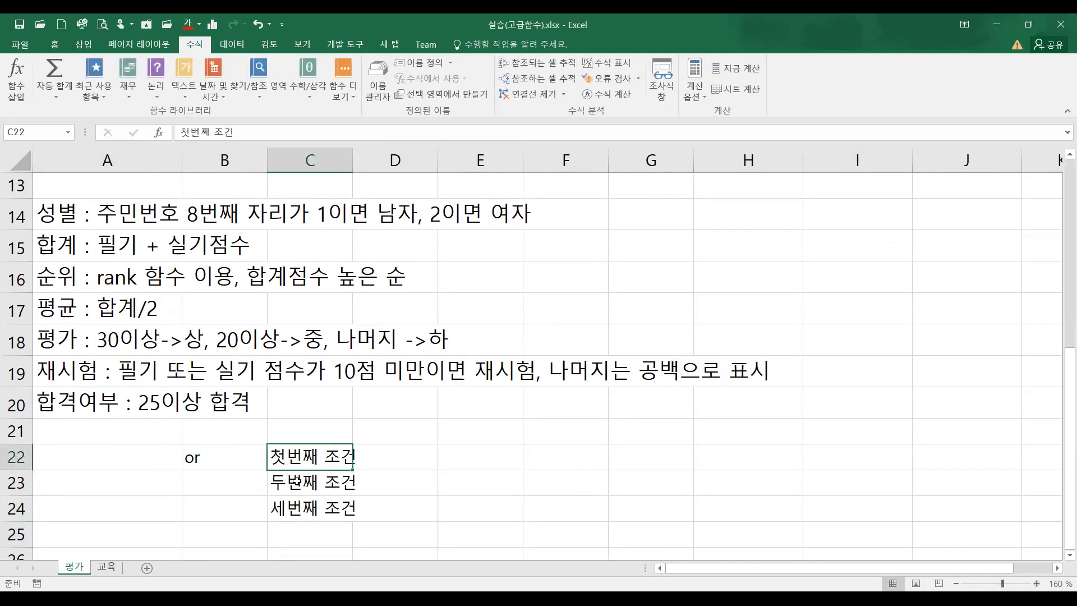
{"action": "left_click", "coordinate": [298, 482]}
{"action": "left_click", "coordinate": [305, 510]}
{"action": "left_click_drag", "start_coordinate": [290, 447], "coordinate": [292, 508]}
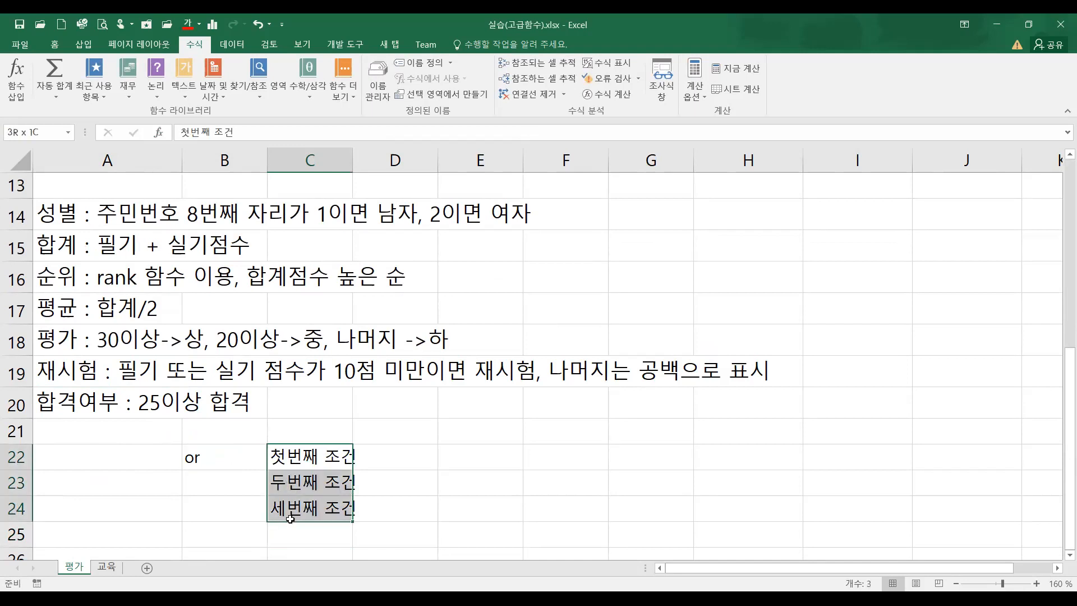
Step: Relate the three example conditions in C22:C24 to the 재시험 result and the blank otherwise in the row 19 criterion
{"action": "left_click", "coordinate": [495, 380]}
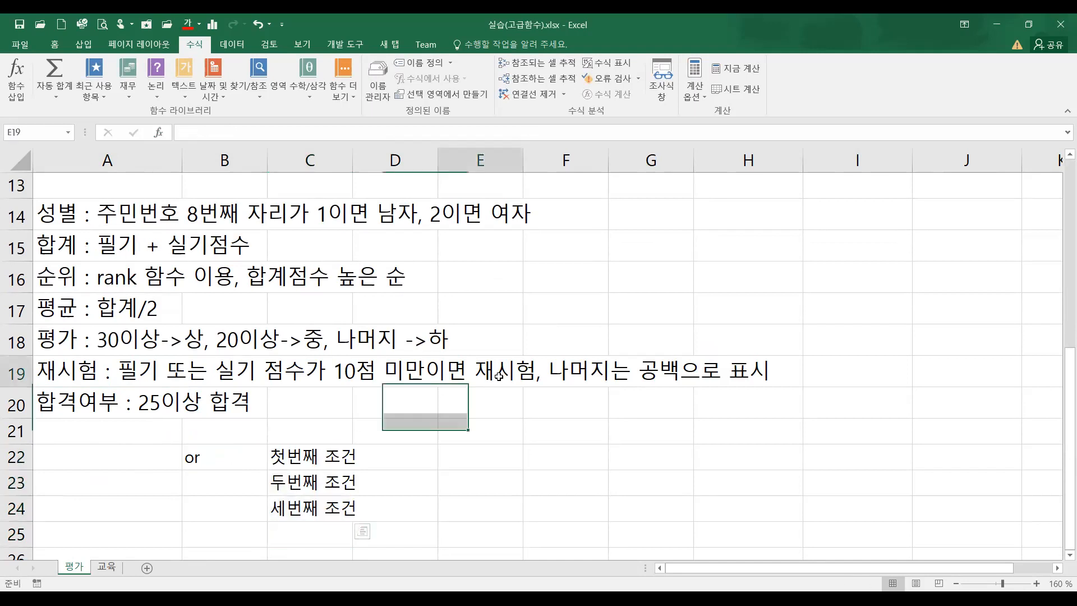
{"action": "left_click_drag", "start_coordinate": [284, 455], "coordinate": [290, 508]}
{"action": "left_click", "coordinate": [282, 453]}
{"action": "left_click", "coordinate": [286, 486]}
{"action": "left_click", "coordinate": [286, 501]}
{"action": "left_click", "coordinate": [290, 457]}
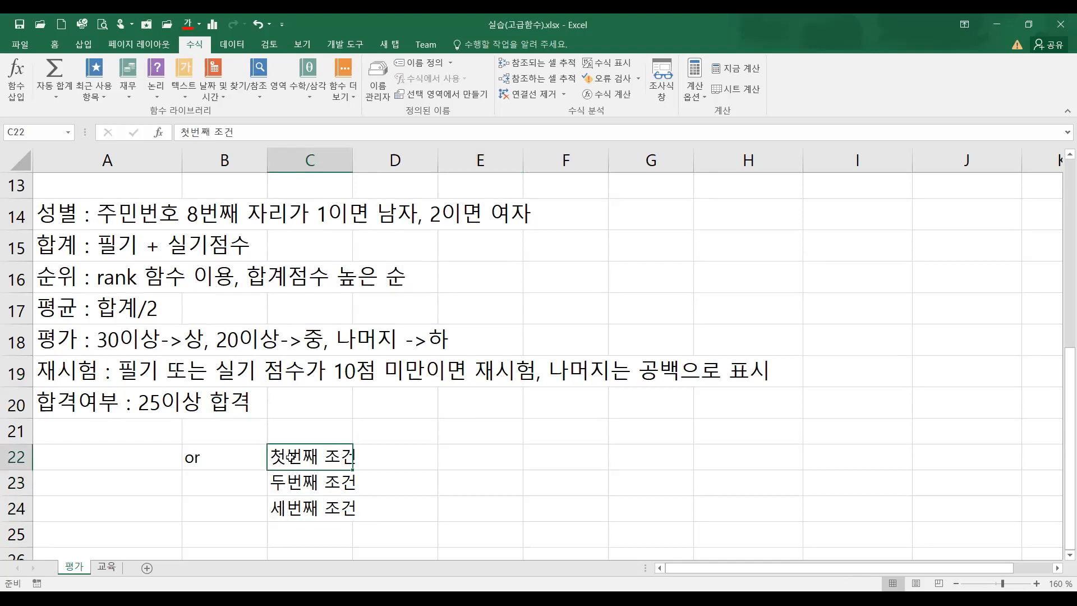
{"action": "left_click", "coordinate": [678, 369]}
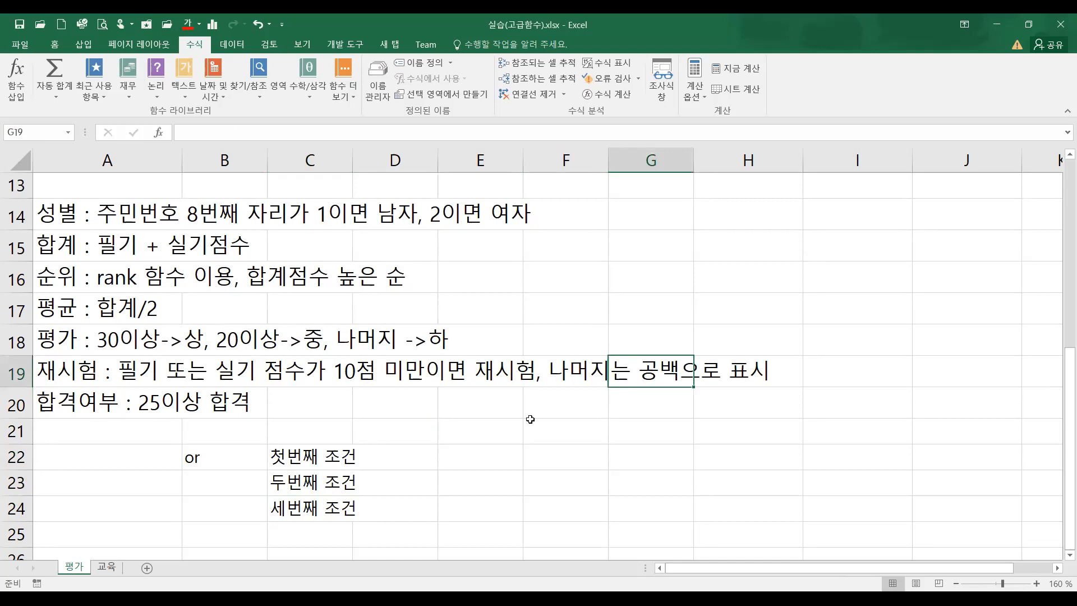
Step: Check the 필기 and 실기 scores in rows 3 to 7 against the below-10 criterion
{"action": "scroll", "coordinate": [228, 386], "scroll_direction": "up", "scroll_amount": 4}
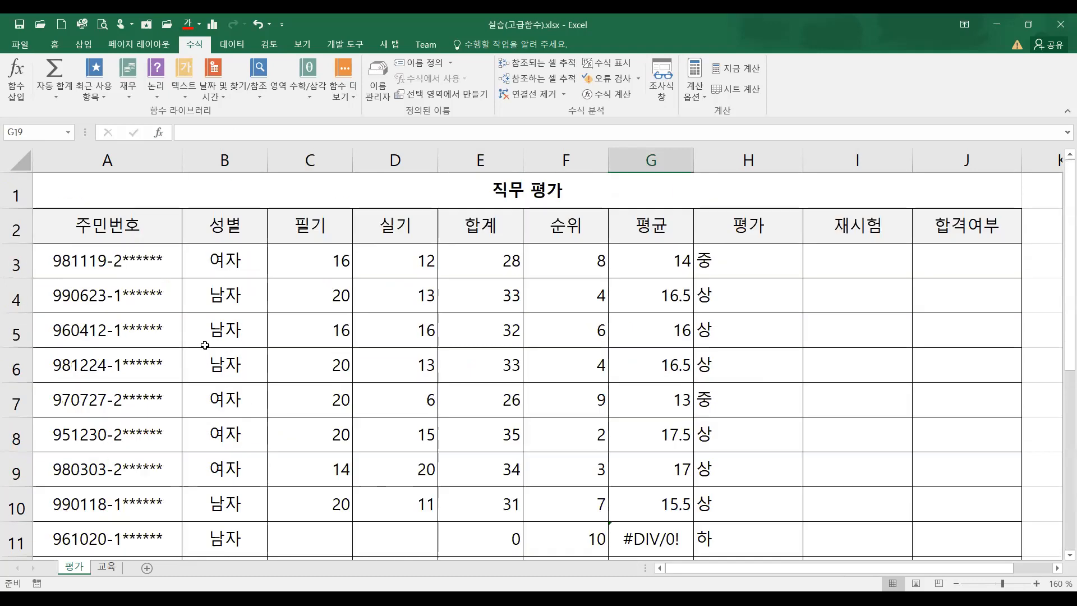
{"action": "left_click", "coordinate": [326, 268]}
{"action": "left_click", "coordinate": [386, 266]}
{"action": "left_click", "coordinate": [337, 290]}
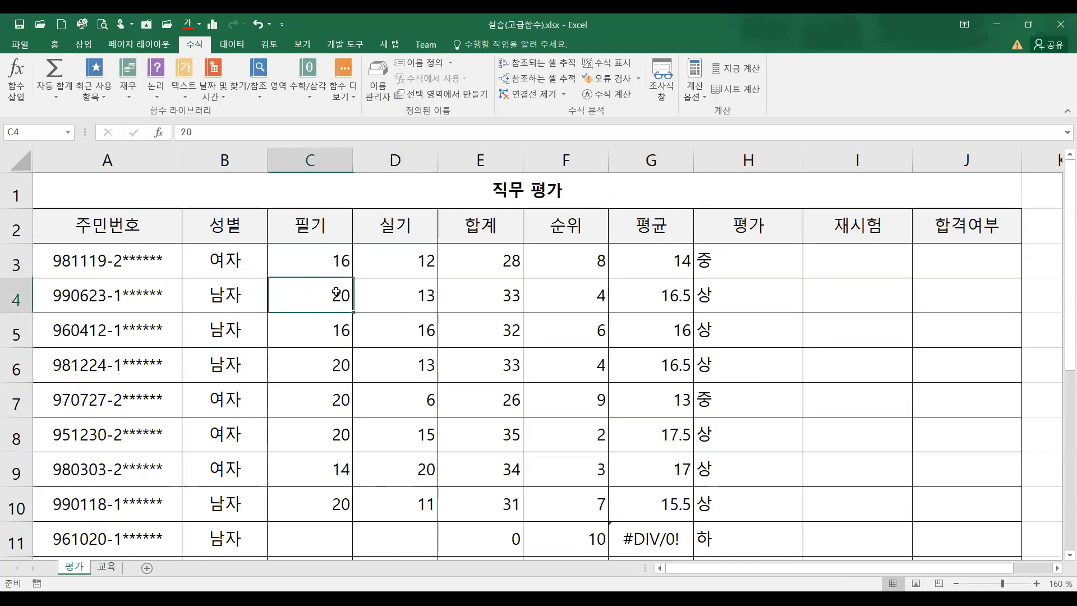
{"action": "left_click", "coordinate": [361, 295]}
{"action": "left_click", "coordinate": [292, 332]}
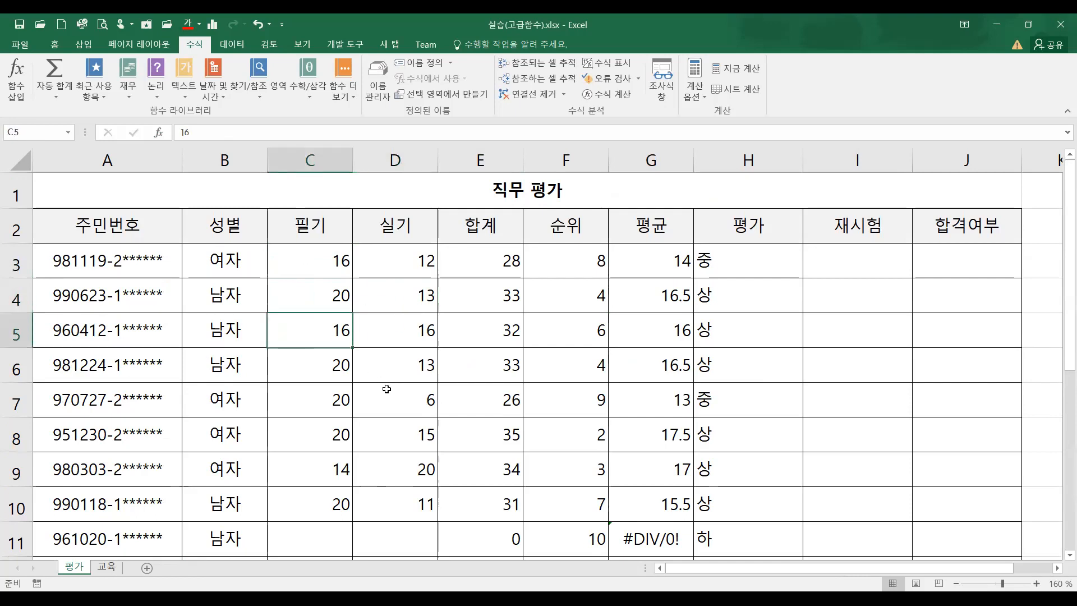
{"action": "scroll", "coordinate": [386, 388], "scroll_direction": "down", "scroll_amount": 1}
{"action": "scroll", "coordinate": [386, 389], "scroll_direction": "up", "scroll_amount": 1}
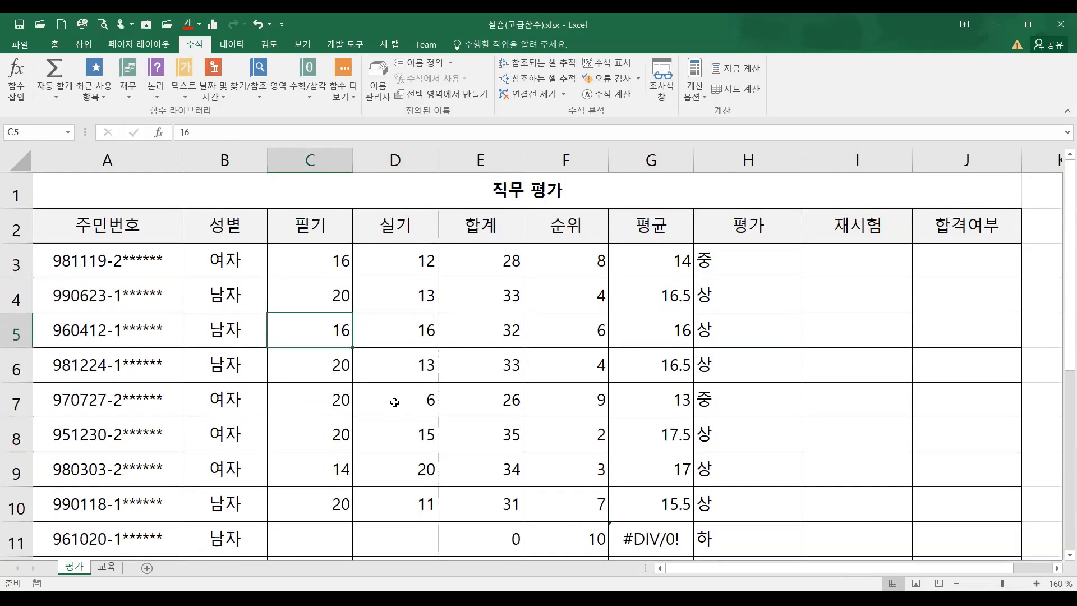
{"action": "left_click", "coordinate": [395, 402]}
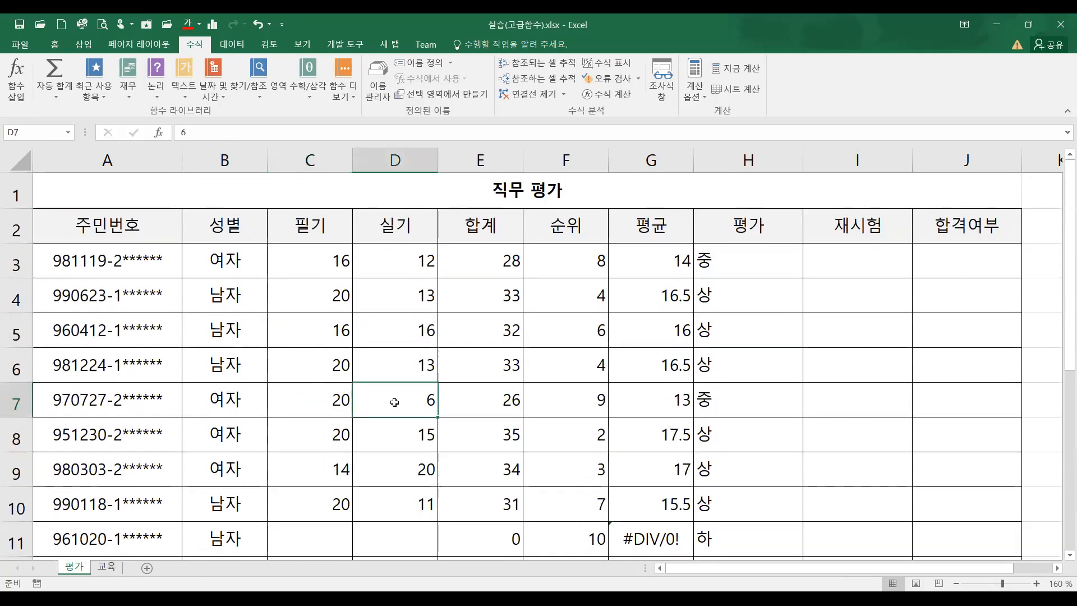
{"action": "left_click", "coordinate": [316, 402]}
{"action": "left_click", "coordinate": [409, 401]}
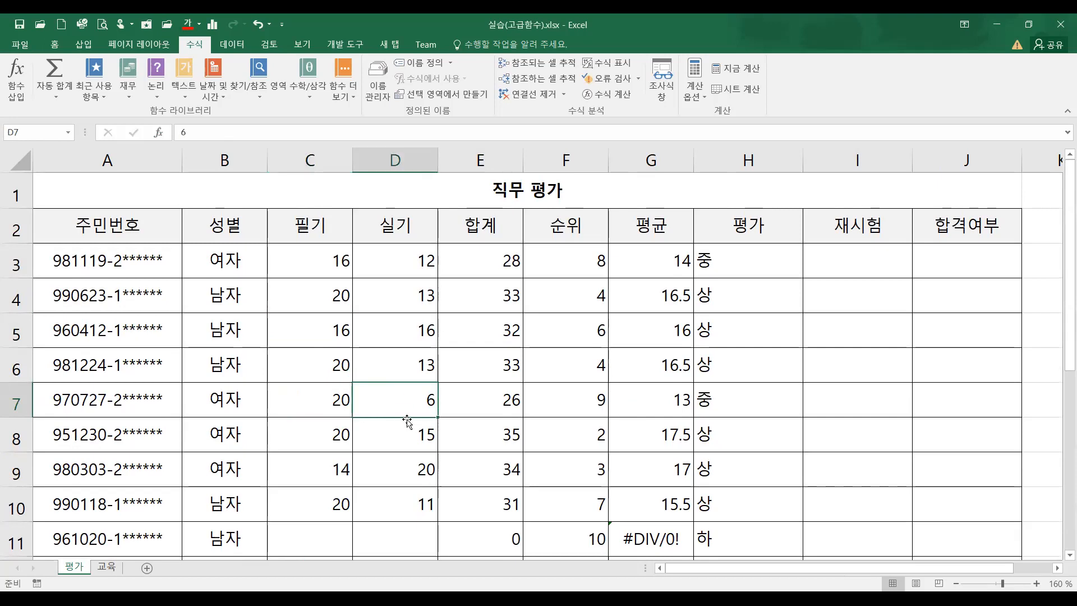
Step: Check the 필기 and 실기 scores in rows 9 to 11 and point out the 재시험 cells for rows 7 and 11
{"action": "scroll", "coordinate": [409, 423], "scroll_direction": "down", "scroll_amount": 1}
{"action": "left_click_drag", "start_coordinate": [335, 443], "coordinate": [388, 439]}
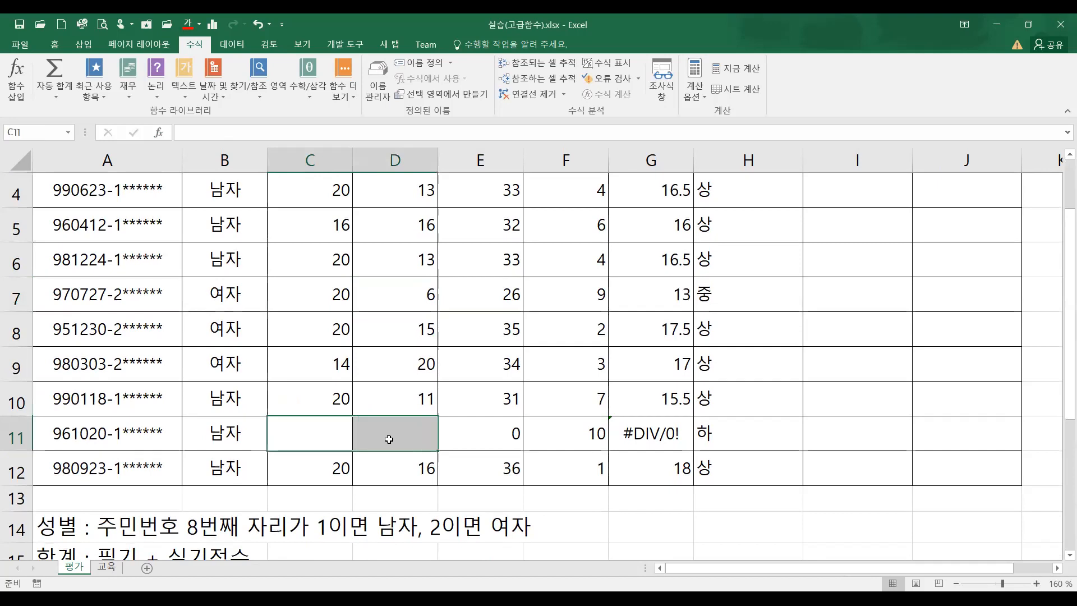
{"action": "left_click", "coordinate": [415, 394]}
{"action": "left_click", "coordinate": [353, 368]}
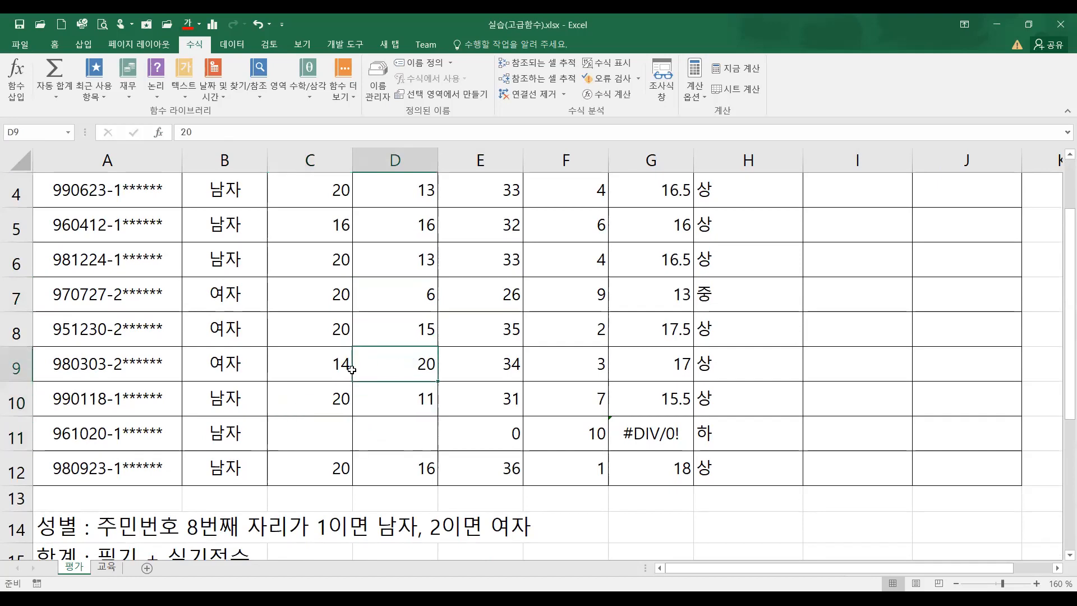
{"action": "left_click", "coordinate": [349, 369]}
{"action": "left_click", "coordinate": [349, 387]}
{"action": "scroll", "coordinate": [359, 386], "scroll_direction": "up", "scroll_amount": 1}
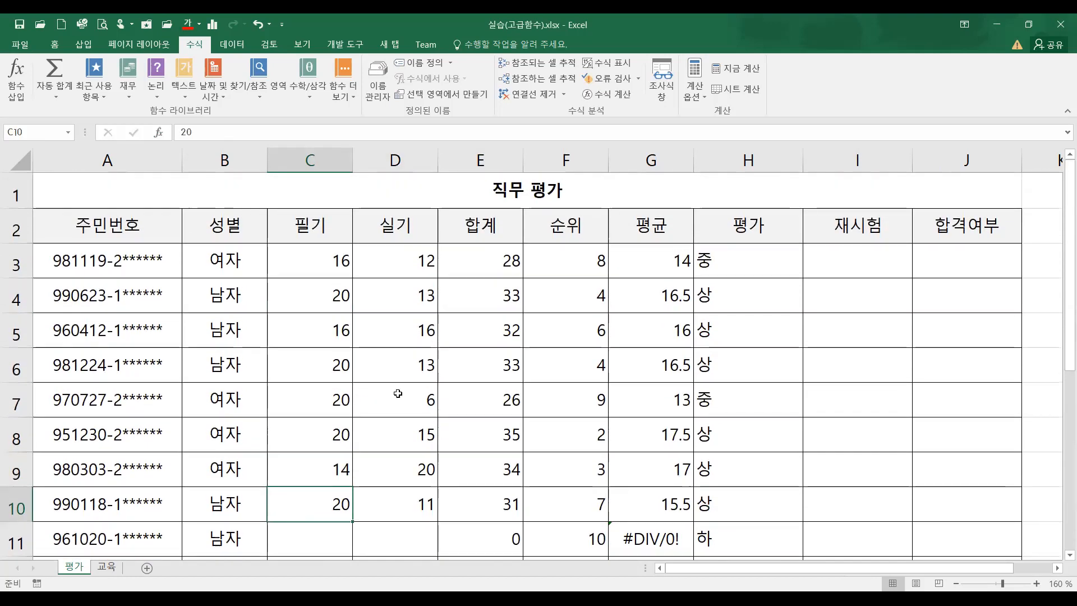
{"action": "left_click", "coordinate": [850, 389]}
{"action": "scroll", "coordinate": [822, 422], "scroll_direction": "down", "scroll_amount": 1}
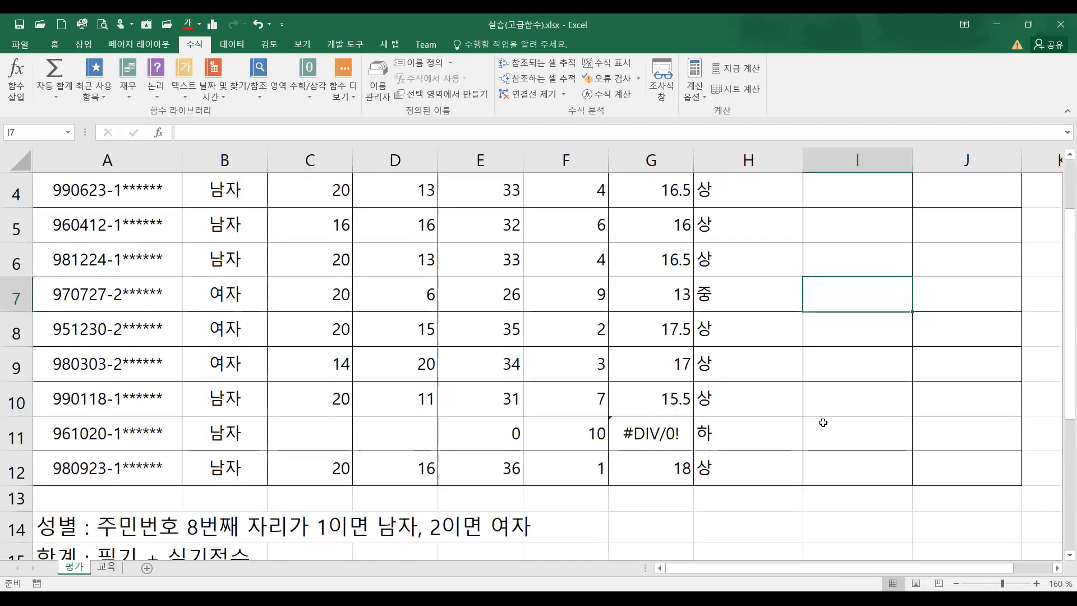
{"action": "left_click", "coordinate": [822, 422]}
{"action": "scroll", "coordinate": [827, 393], "scroll_direction": "up", "scroll_amount": 1}
Step: Insert an IF function in I3, the first 재시험 cell, keeping its arguments dialog clear of row 3
{"action": "left_click", "coordinate": [848, 266]}
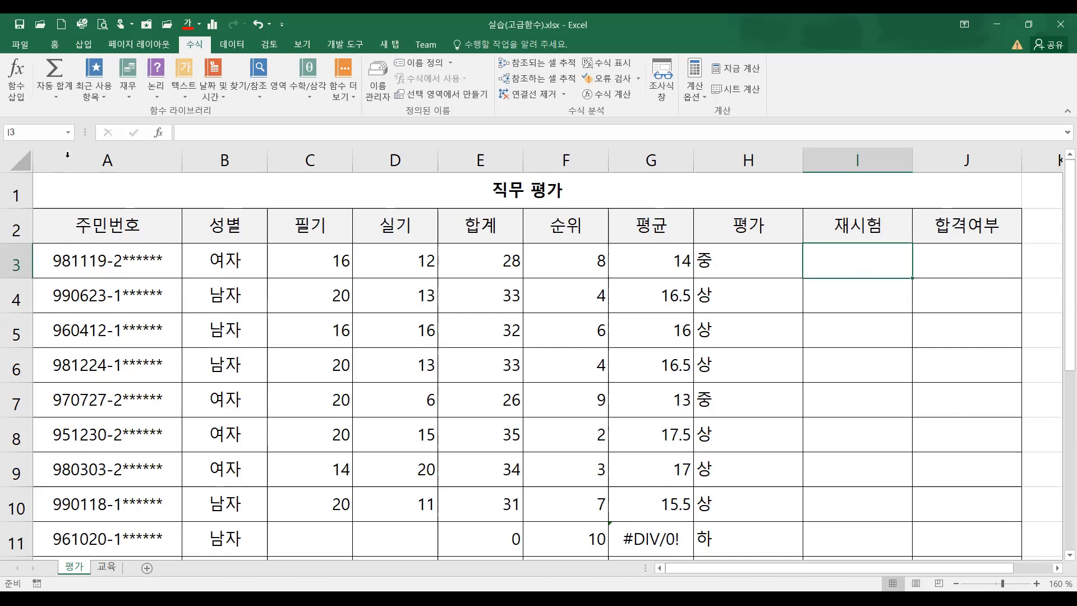
{"action": "left_click", "coordinate": [19, 82]}
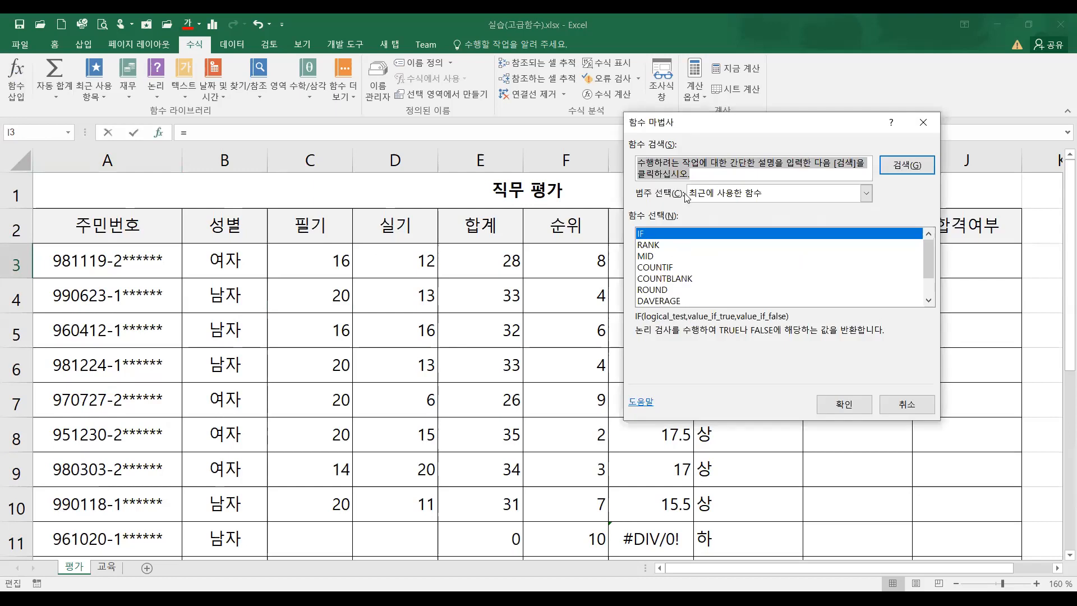
{"action": "left_click", "coordinate": [640, 235]}
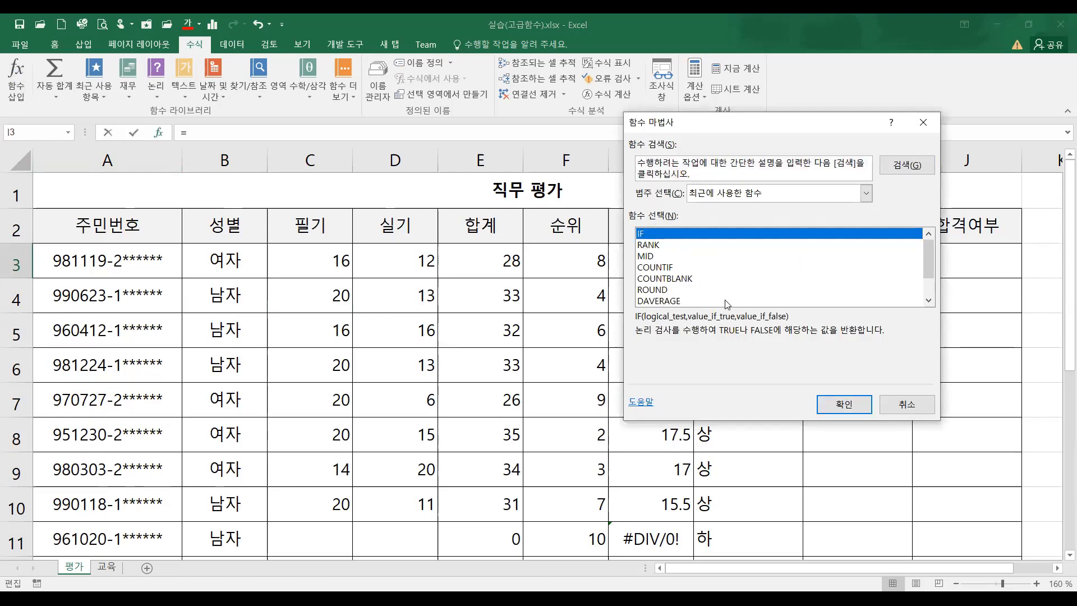
{"action": "left_click", "coordinate": [845, 404]}
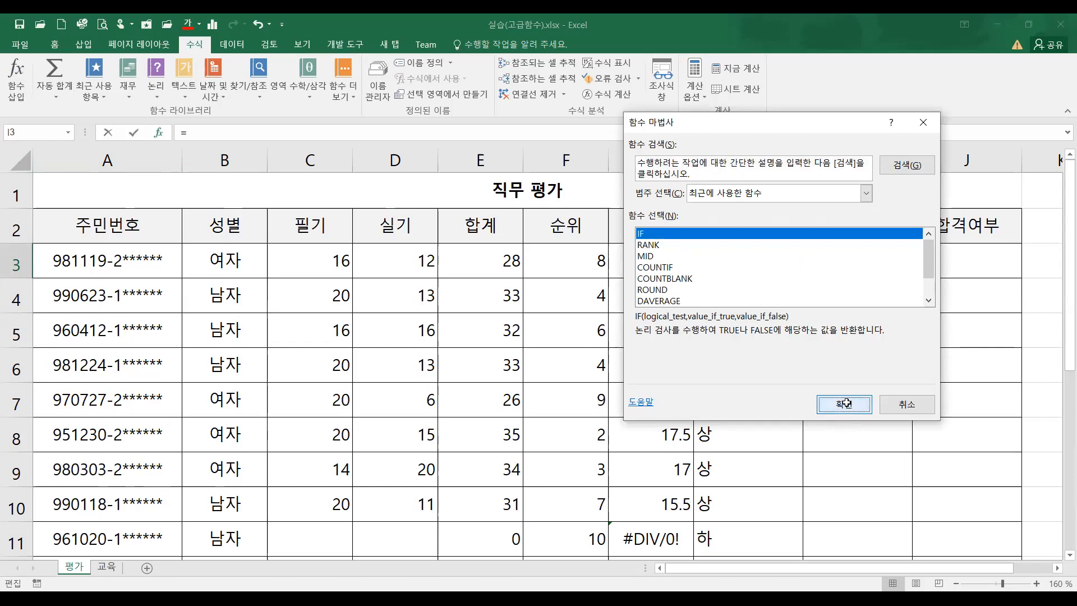
{"action": "left_click_drag", "start_coordinate": [686, 157], "coordinate": [614, 306]}
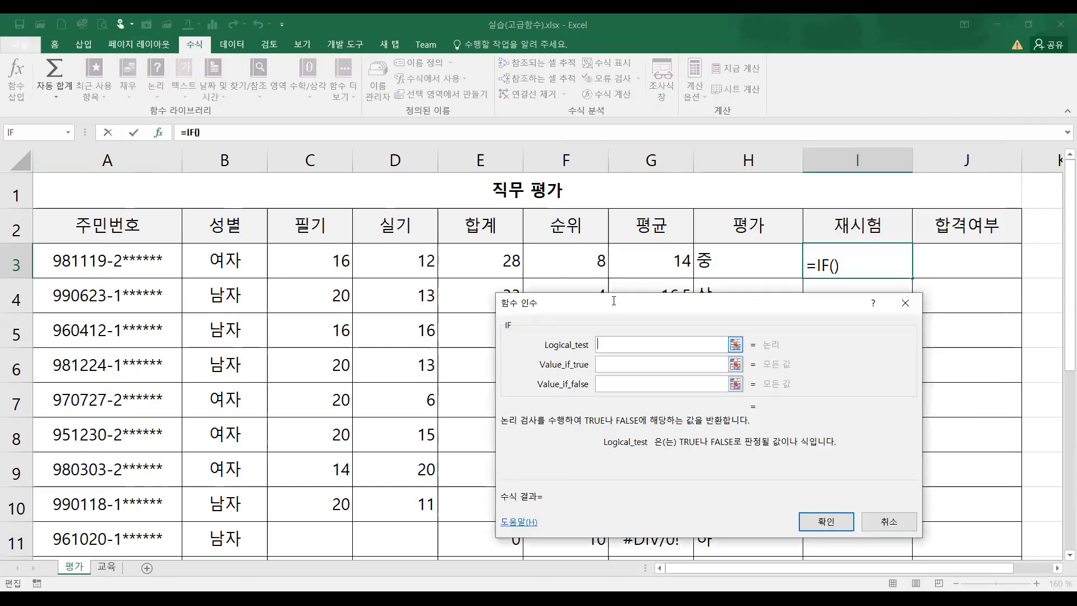
Step: Try the single condition C3<10 as the IF function's logical test
{"action": "left_click", "coordinate": [317, 260]}
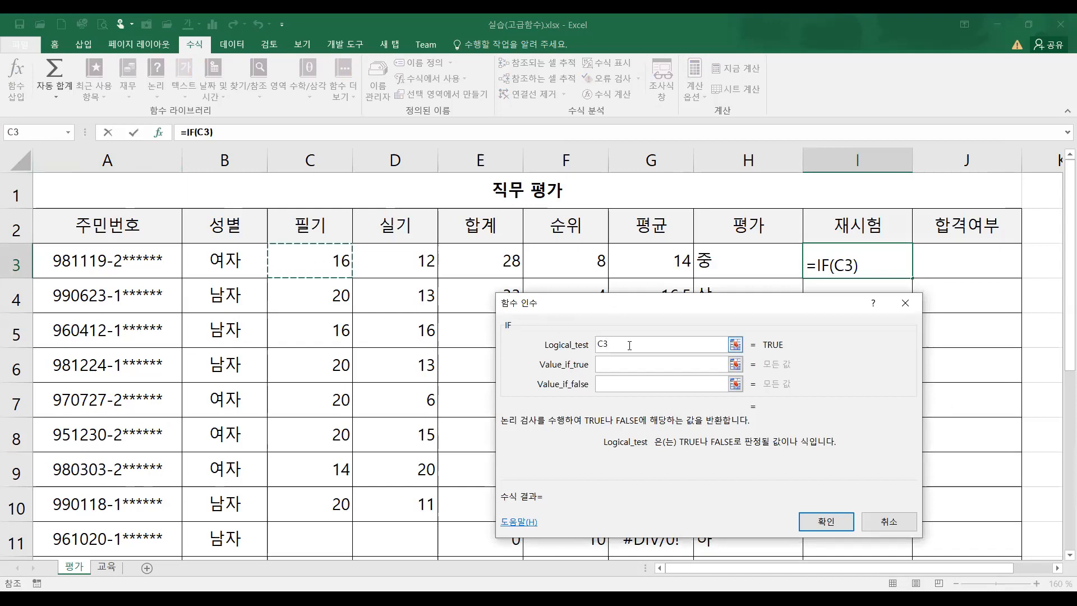
{"action": "type", "text": "<"}
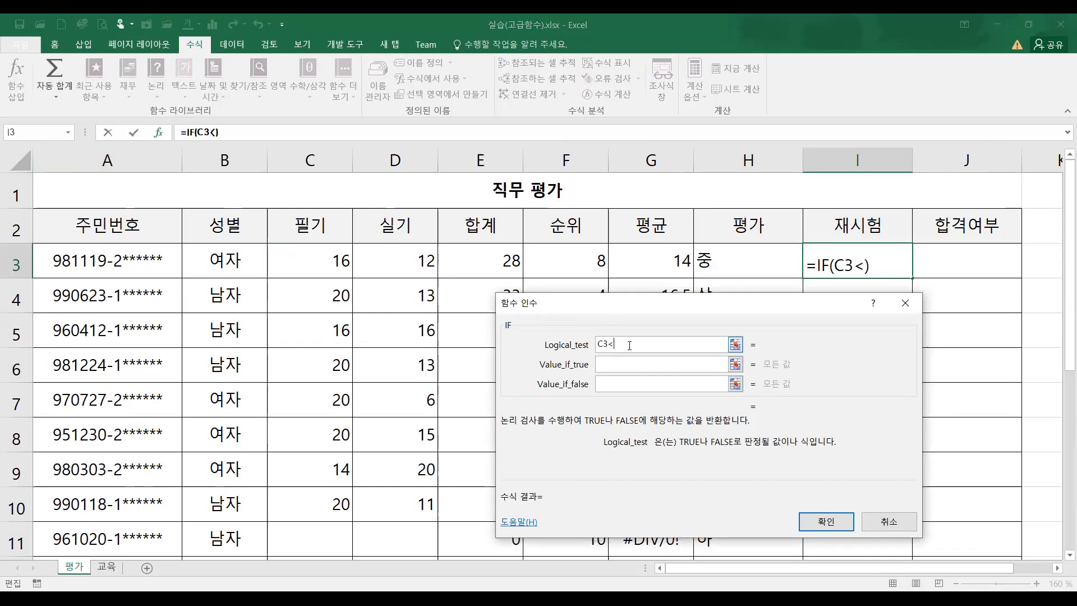
{"action": "type", "text": "10"}
Step: Set the IF function to return "재시험" when true and an empty string "" when false
{"action": "left_click", "coordinate": [625, 362]}
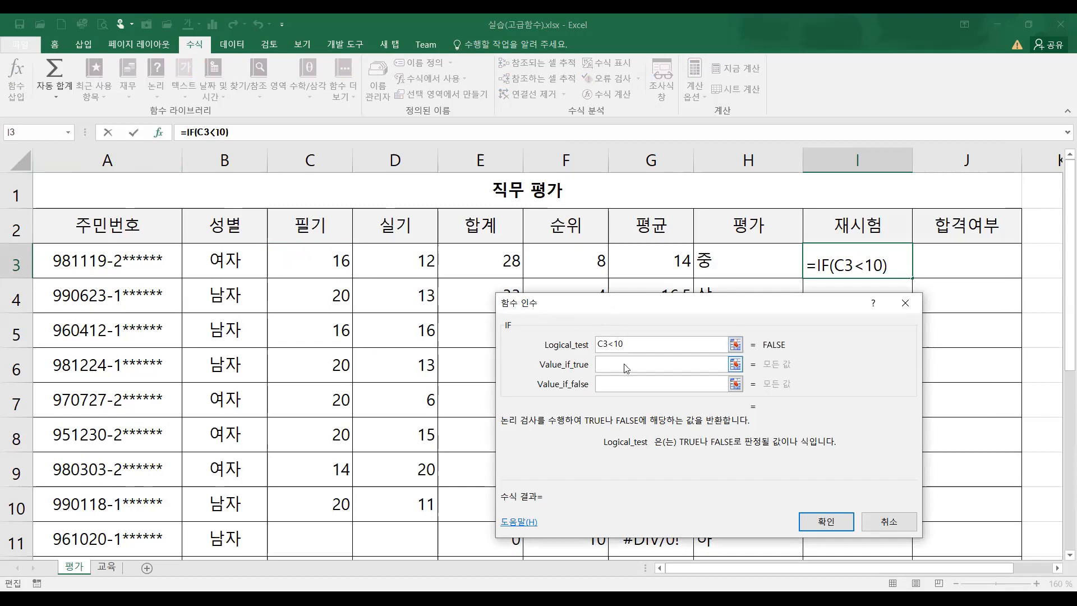
{"action": "left_click", "coordinate": [624, 364]}
{"action": "type", "text": "재시험"}
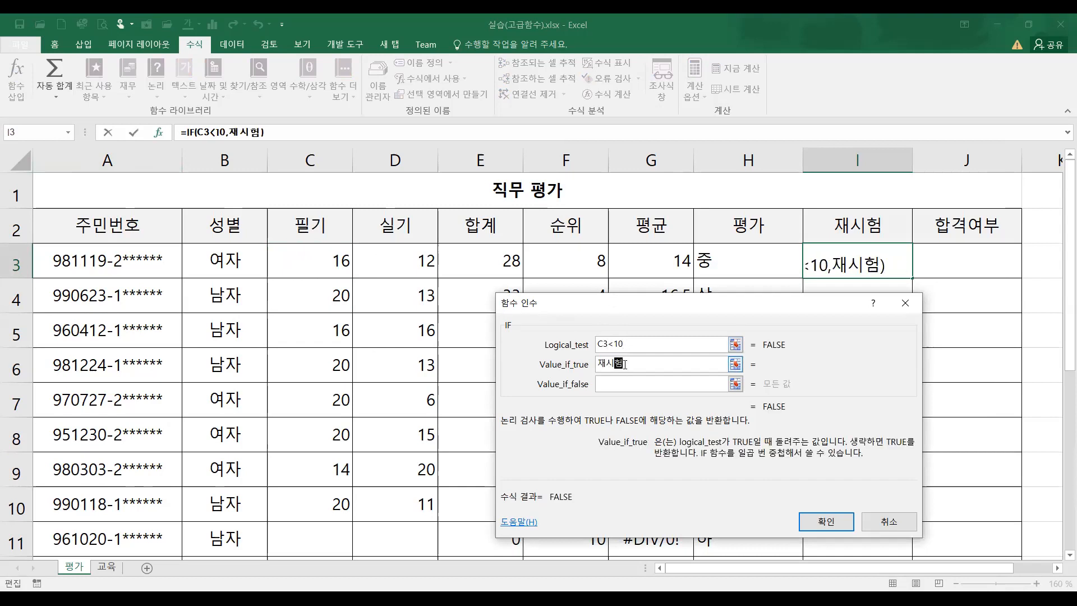
{"action": "left_click", "coordinate": [621, 384]}
{"action": "type", "text": "\"\""}
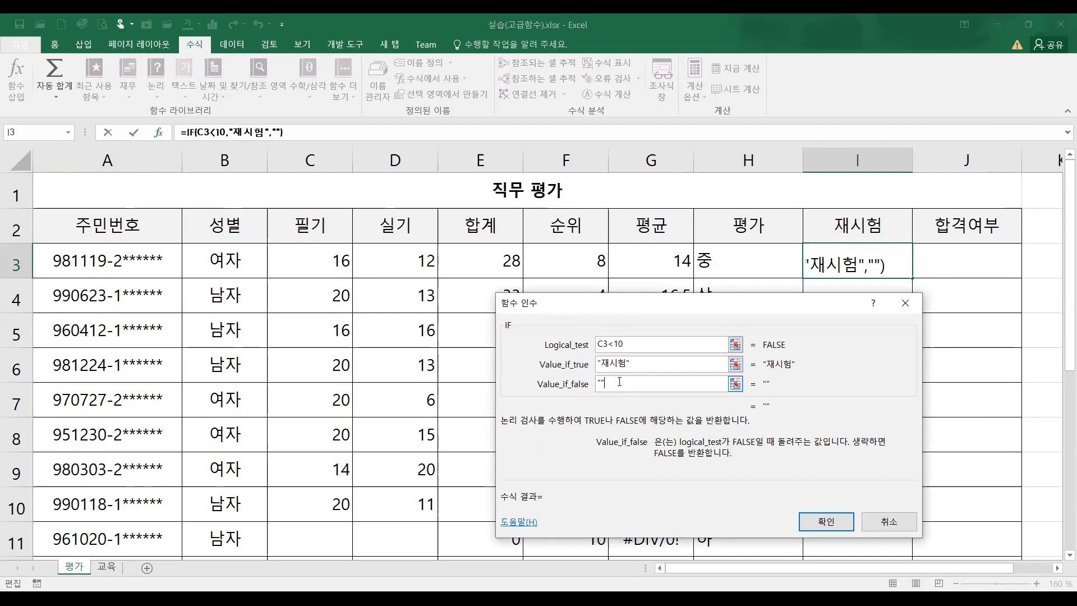
{"action": "left_click", "coordinate": [658, 362]}
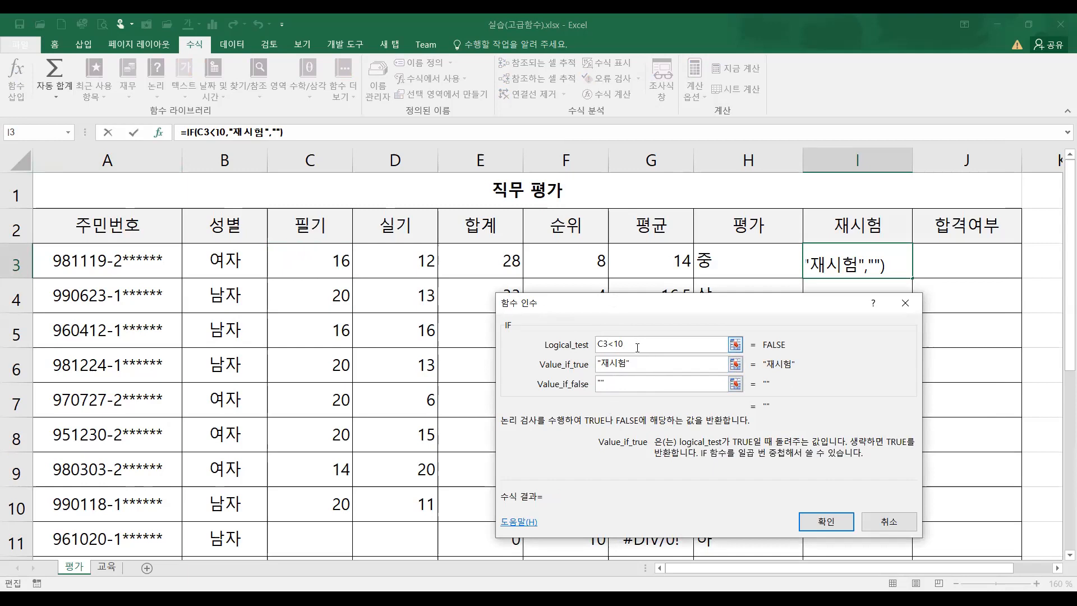
Step: Replace the IF function's logical test with an empty nested function, or()
{"action": "left_click", "coordinate": [637, 347]}
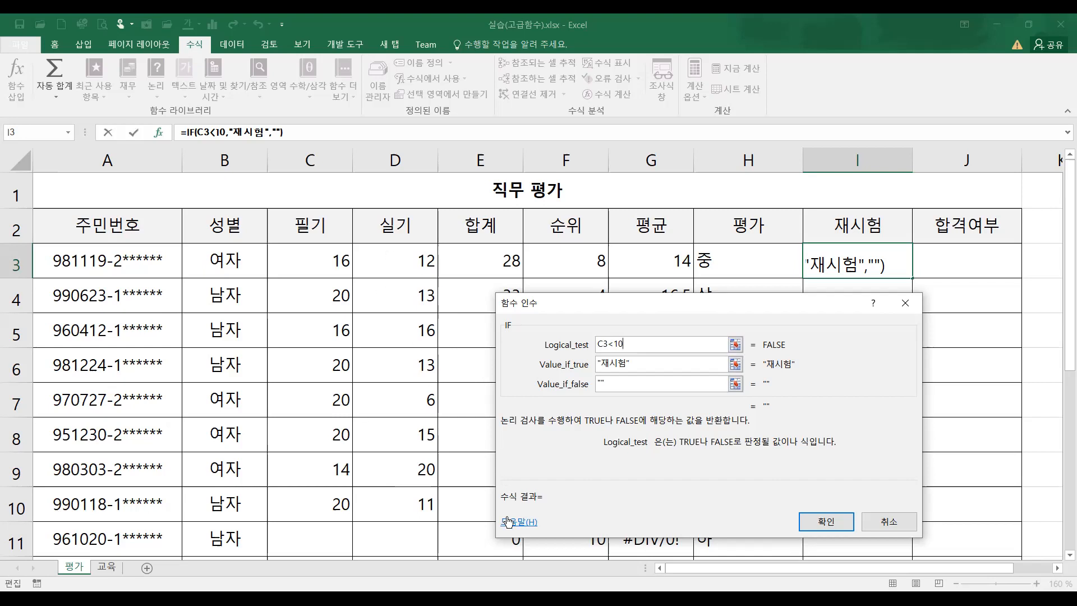
{"action": "double_click", "coordinate": [620, 343]}
{"action": "left_click_drag", "start_coordinate": [626, 340], "coordinate": [583, 347]}
{"action": "key", "text": "Delete"}
{"action": "type", "text": "ㅐㄱ"}
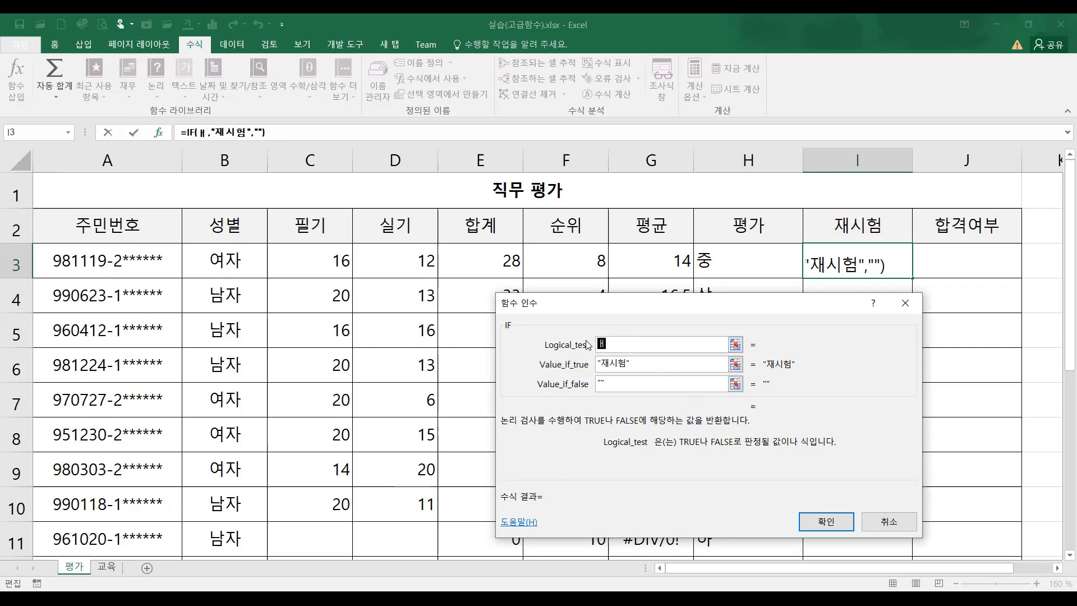
{"action": "key", "text": "BackSpace"}
{"action": "key", "text": "BackSpace"}
{"action": "type", "text": "or()"}
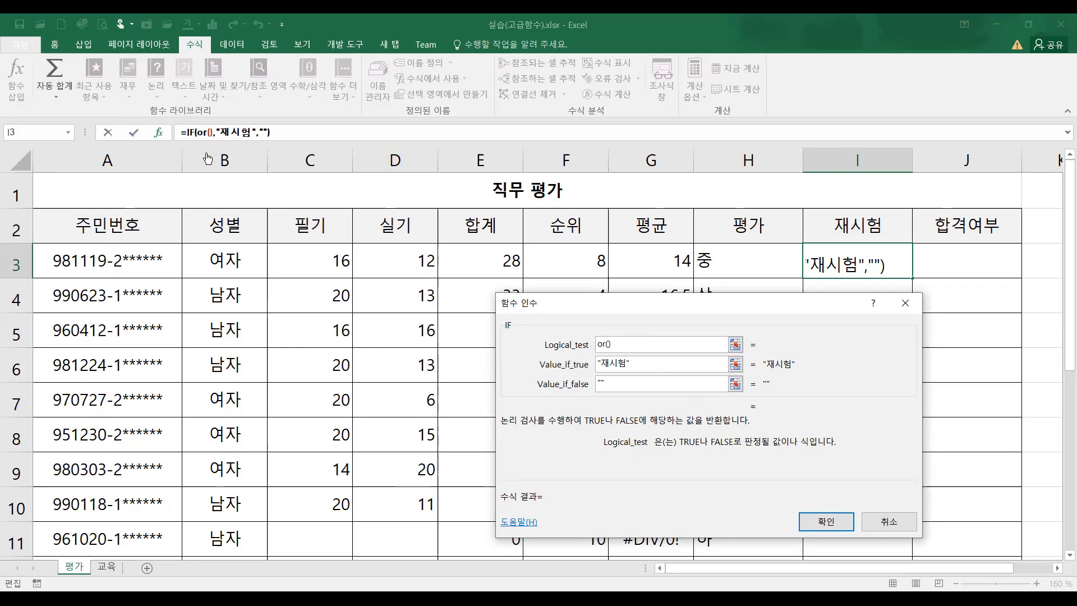
Step: Open the nested OR function's arguments and set its two conditions to C3<10 and D3<10
{"action": "left_click", "coordinate": [204, 130]}
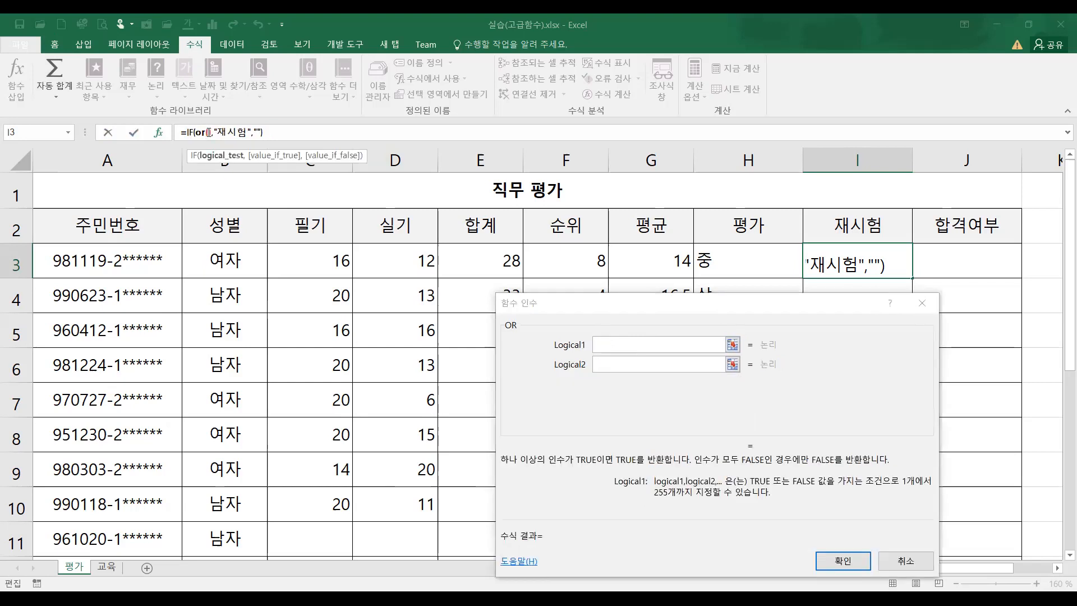
{"action": "left_click_drag", "start_coordinate": [583, 305], "coordinate": [559, 168]}
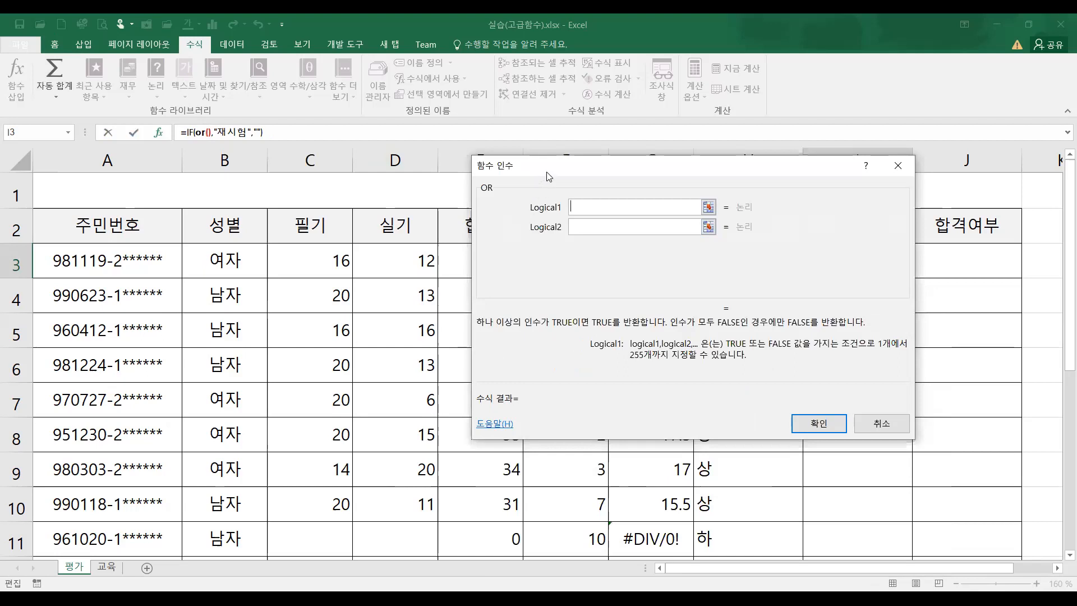
{"action": "left_click", "coordinate": [317, 258]}
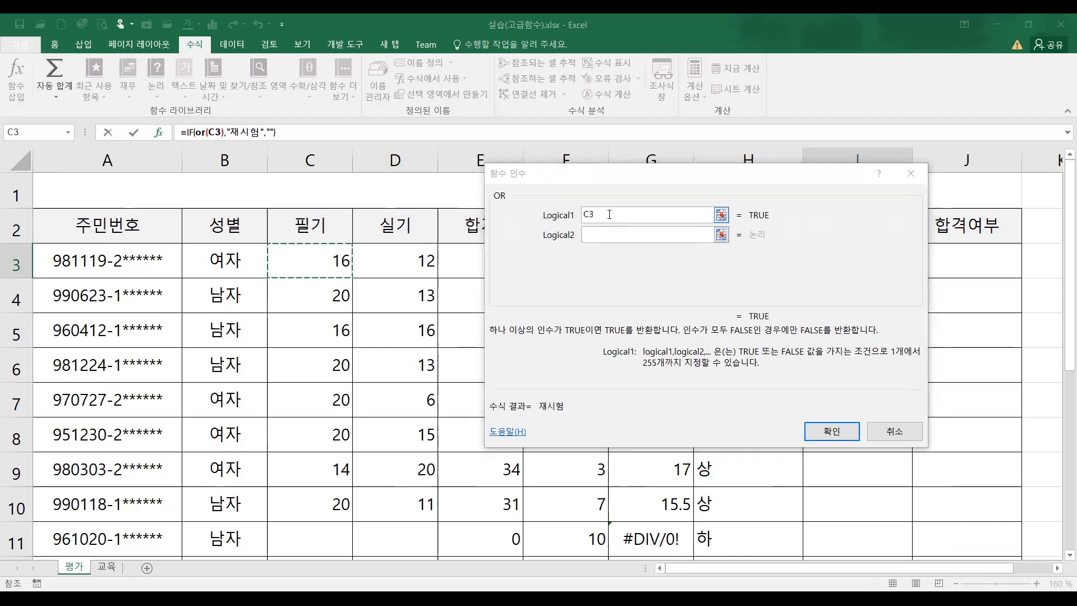
{"action": "type", "text": "<10"}
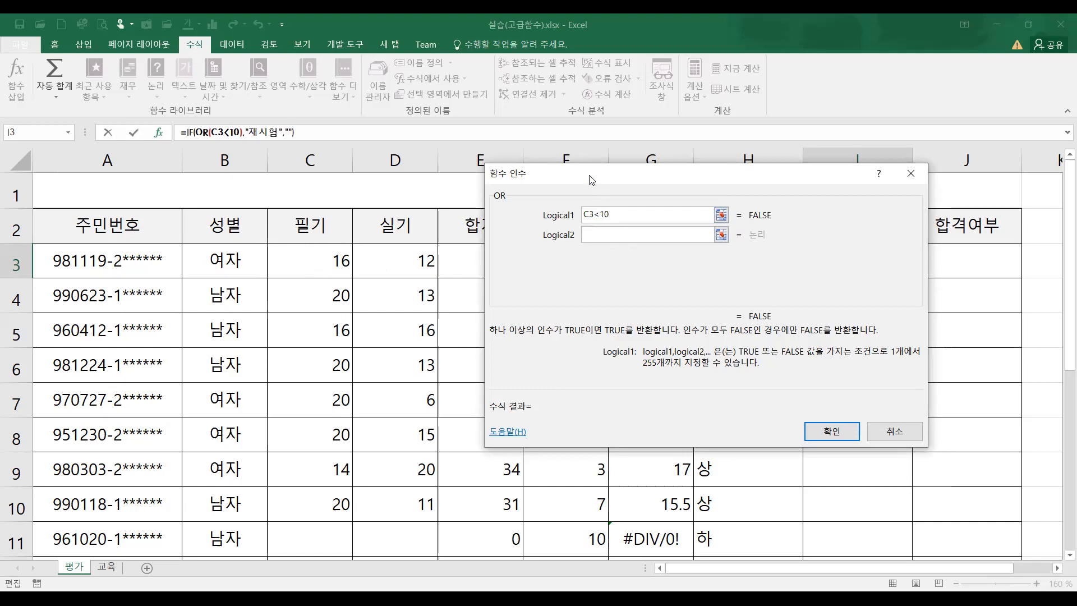
{"action": "left_click_drag", "start_coordinate": [526, 297], "coordinate": [456, 424]}
{"action": "left_click", "coordinate": [523, 361]}
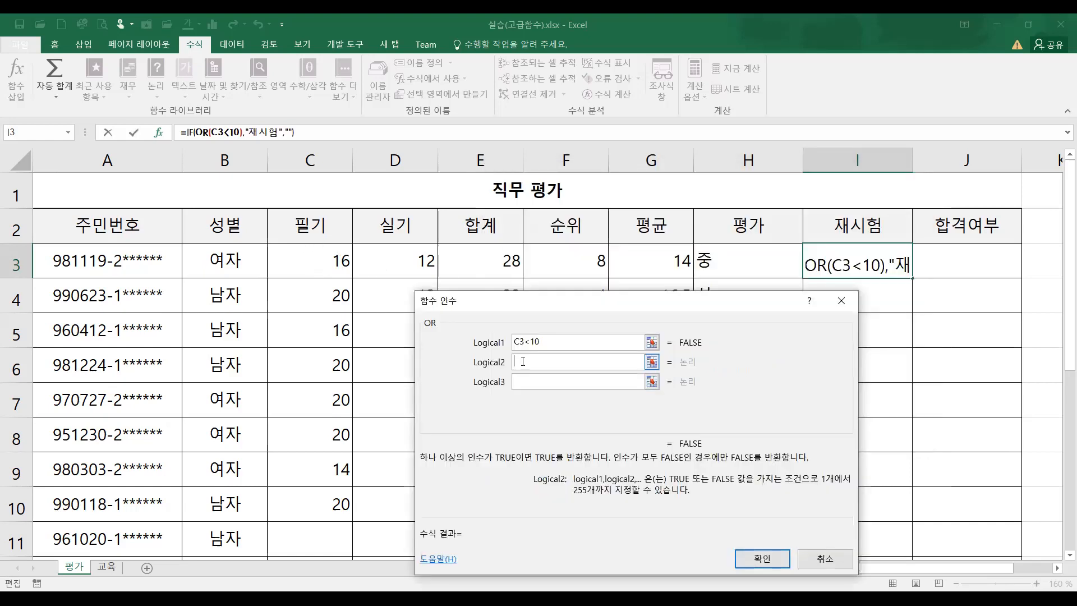
{"action": "left_click", "coordinate": [387, 260]}
{"action": "type", "text": "<10"}
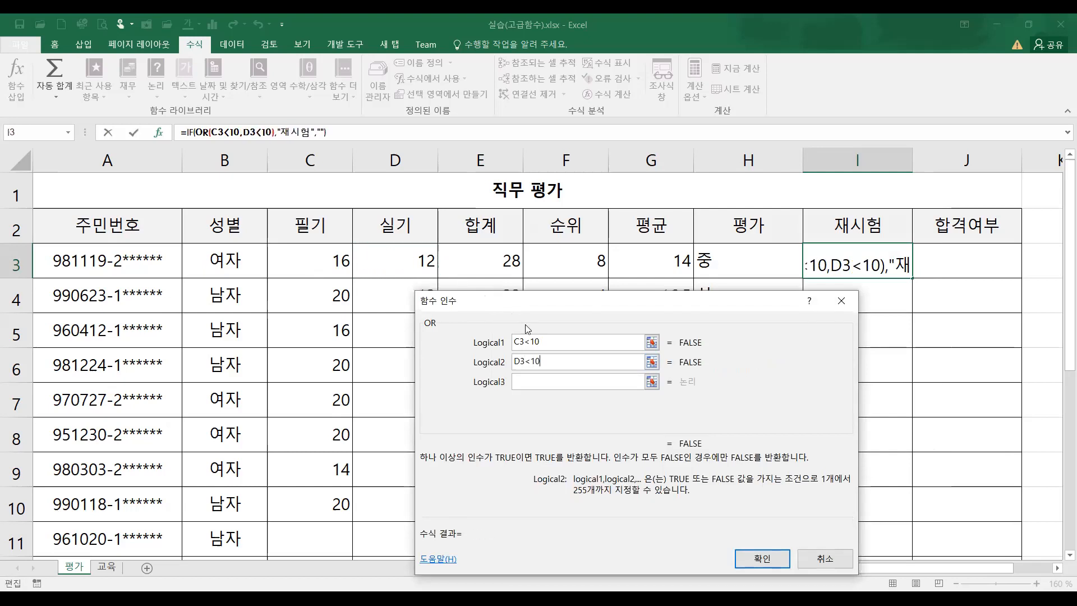
Step: Look at the additional condition fields the OR function offers, from Logical3 to Logical5
{"action": "left_click", "coordinate": [536, 383]}
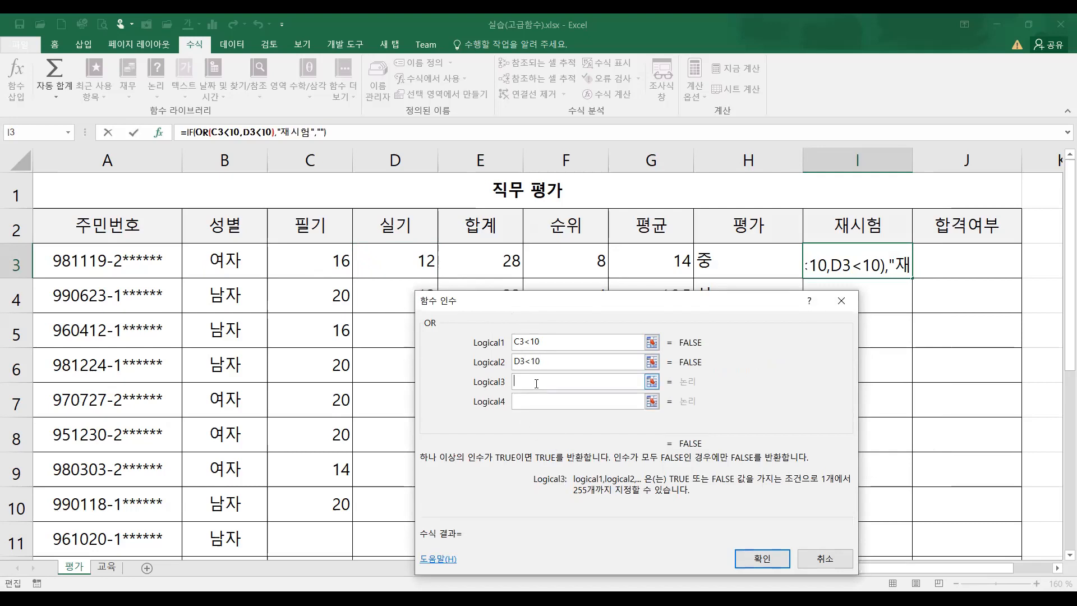
{"action": "key", "text": "Tab"}
{"action": "key", "text": "Tab"}
{"action": "left_click", "coordinate": [530, 400]}
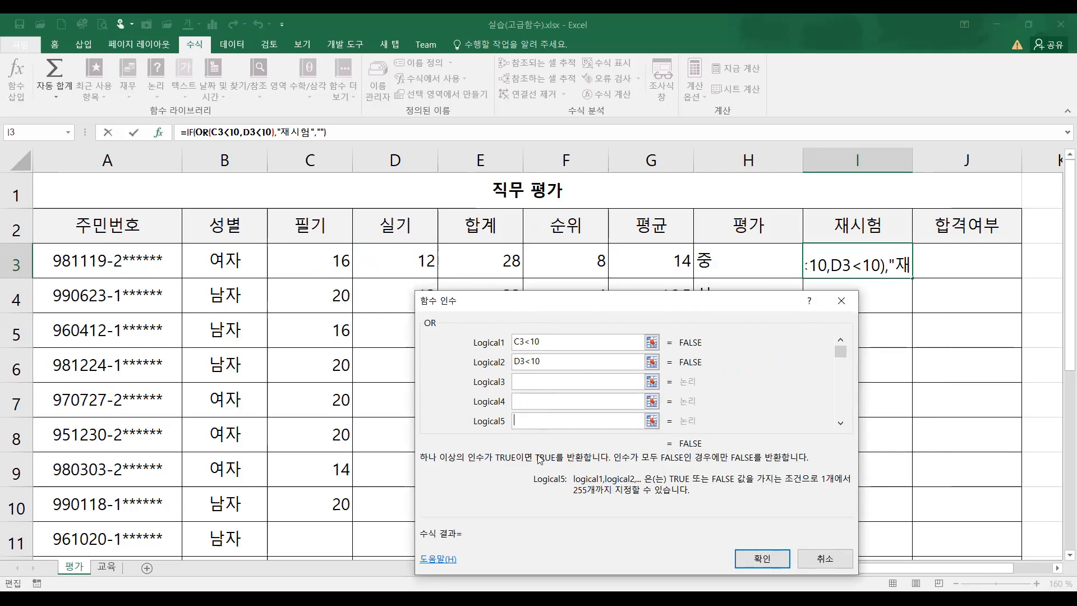
Step: Return from the nested OR arguments to the outer IF function's arguments and finish the 재시험 formula in I3
{"action": "left_click", "coordinate": [548, 342]}
{"action": "left_click", "coordinate": [556, 361]}
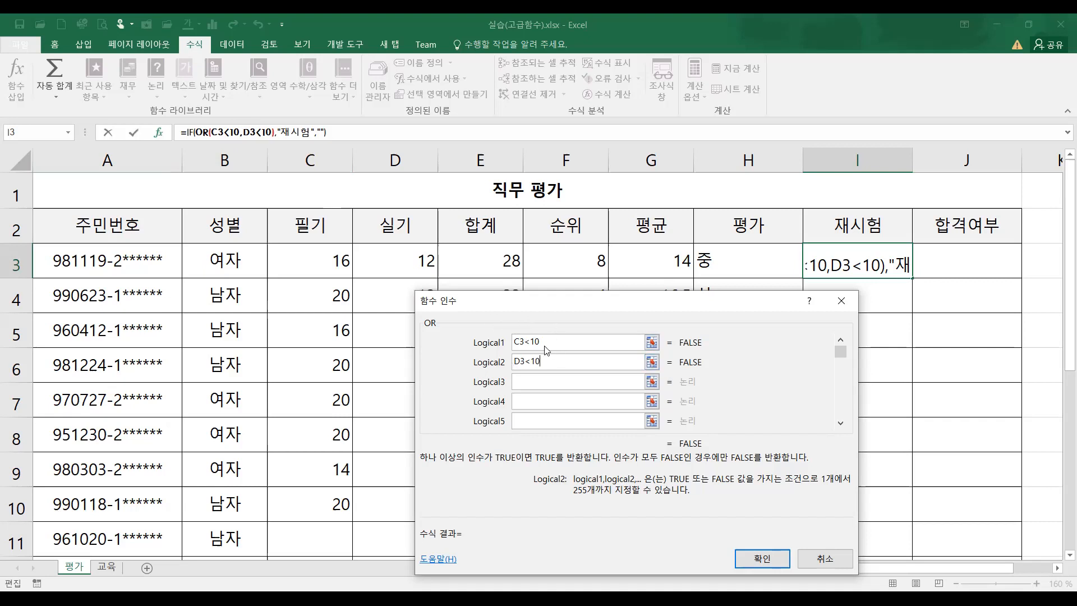
{"action": "left_click", "coordinate": [187, 132]}
{"action": "left_click_drag", "start_coordinate": [576, 301], "coordinate": [637, 193]}
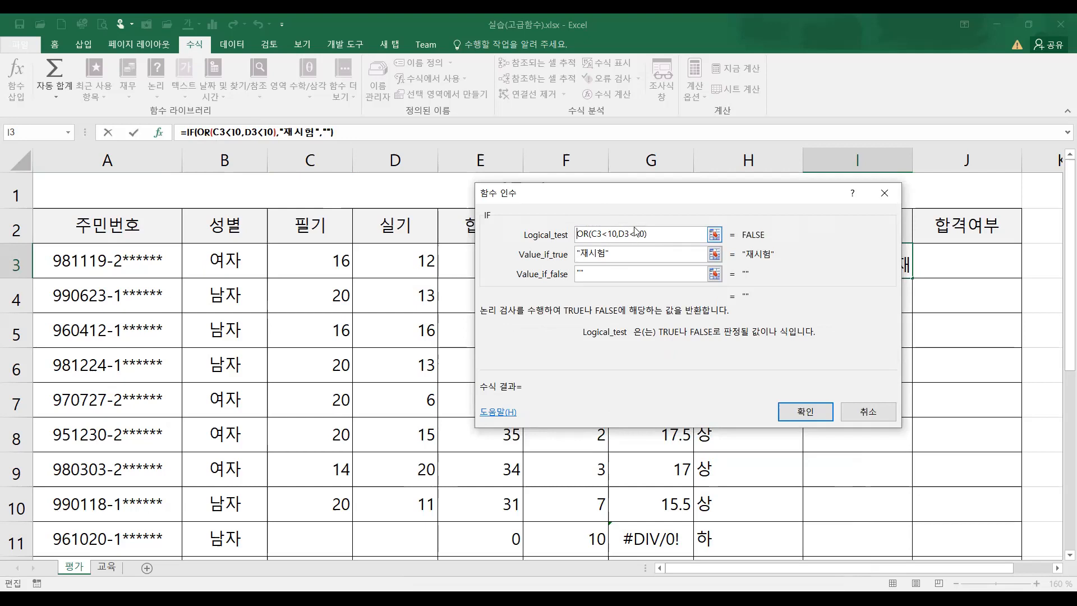
{"action": "left_click", "coordinate": [601, 271]}
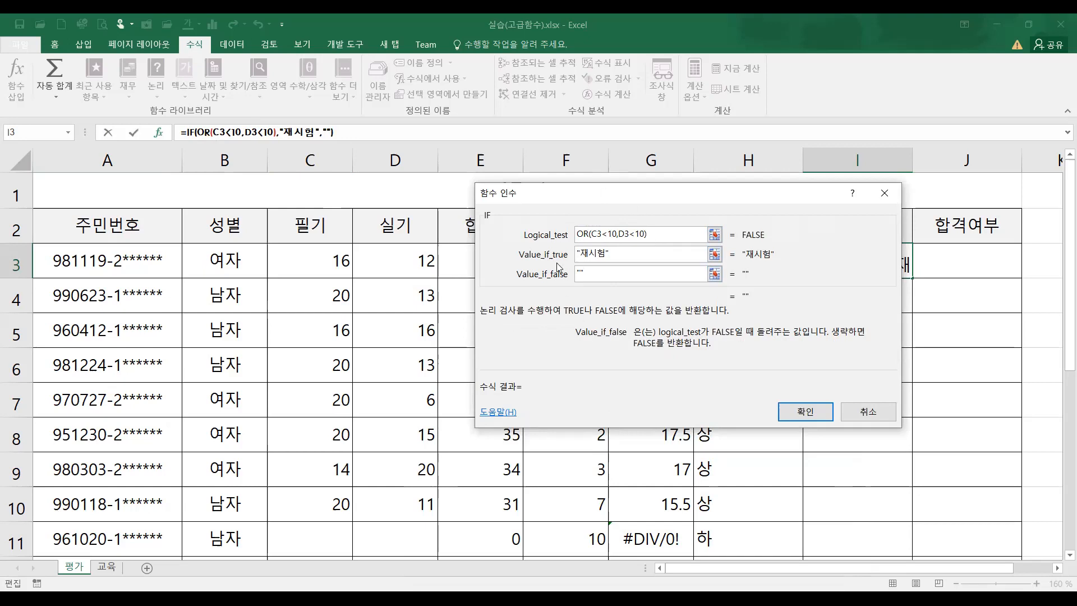
{"action": "left_click", "coordinate": [803, 411]}
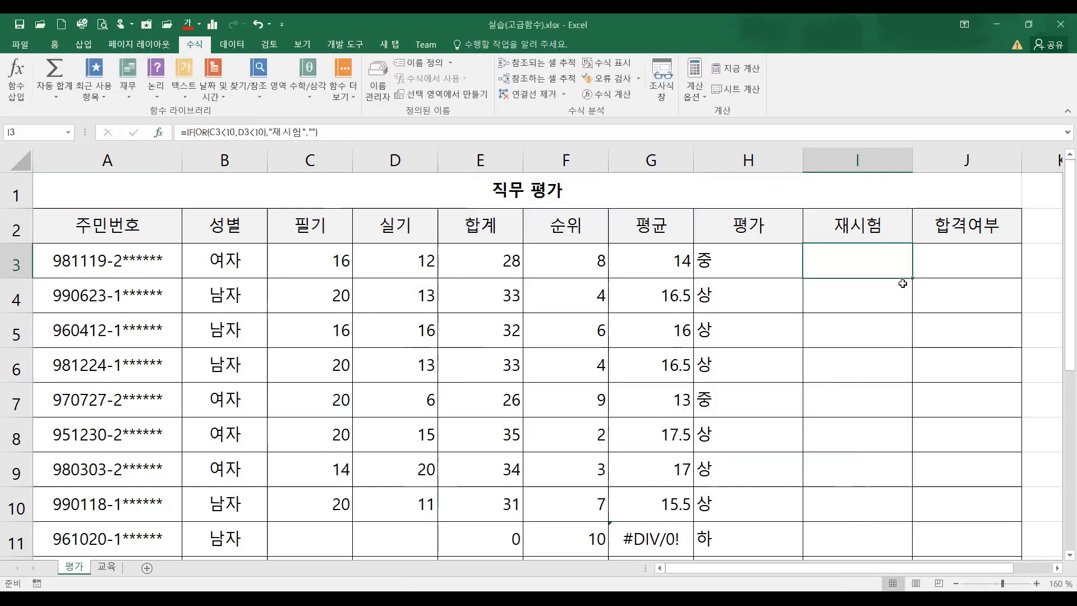
Step: Copy the 재시험 formula from I3 down the column through I11
{"action": "left_click", "coordinate": [329, 256]}
{"action": "left_click", "coordinate": [376, 252]}
{"action": "left_click", "coordinate": [848, 253]}
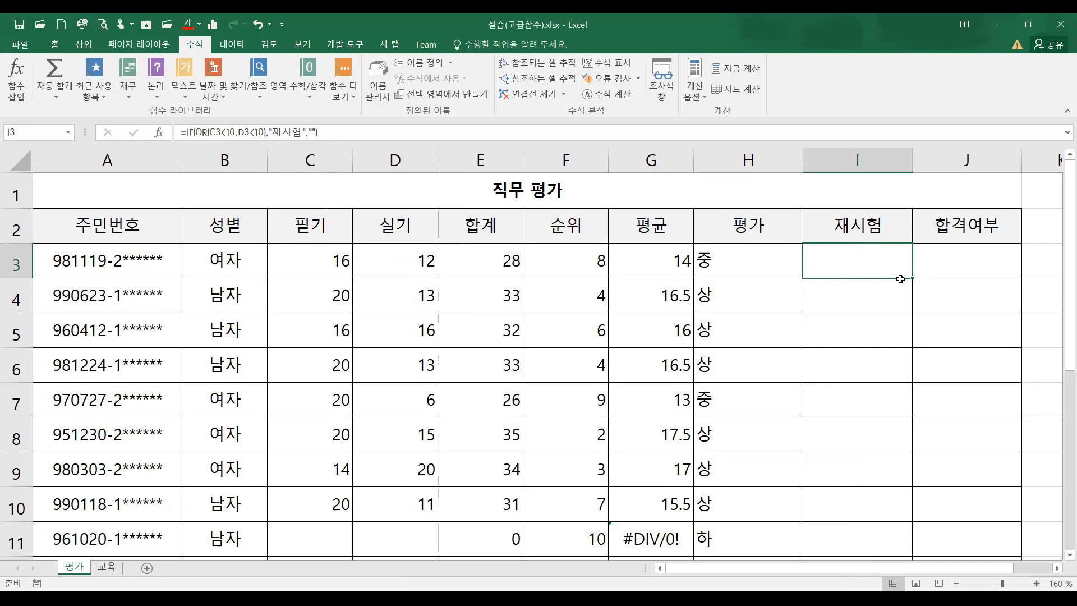
{"action": "left_click_drag", "start_coordinate": [912, 278], "coordinate": [911, 452]}
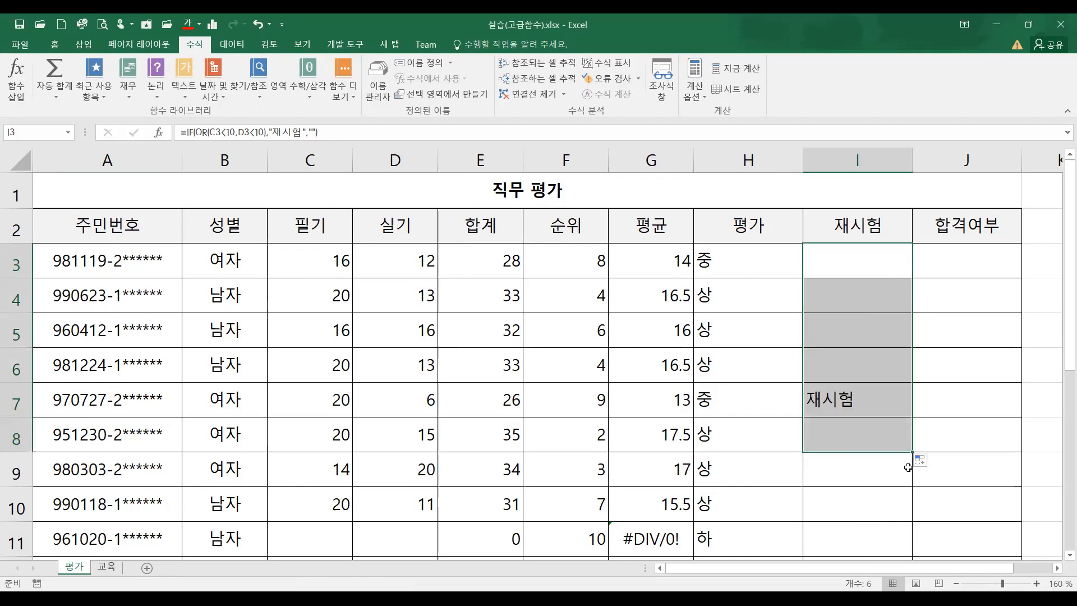
{"action": "left_click", "coordinate": [844, 398]}
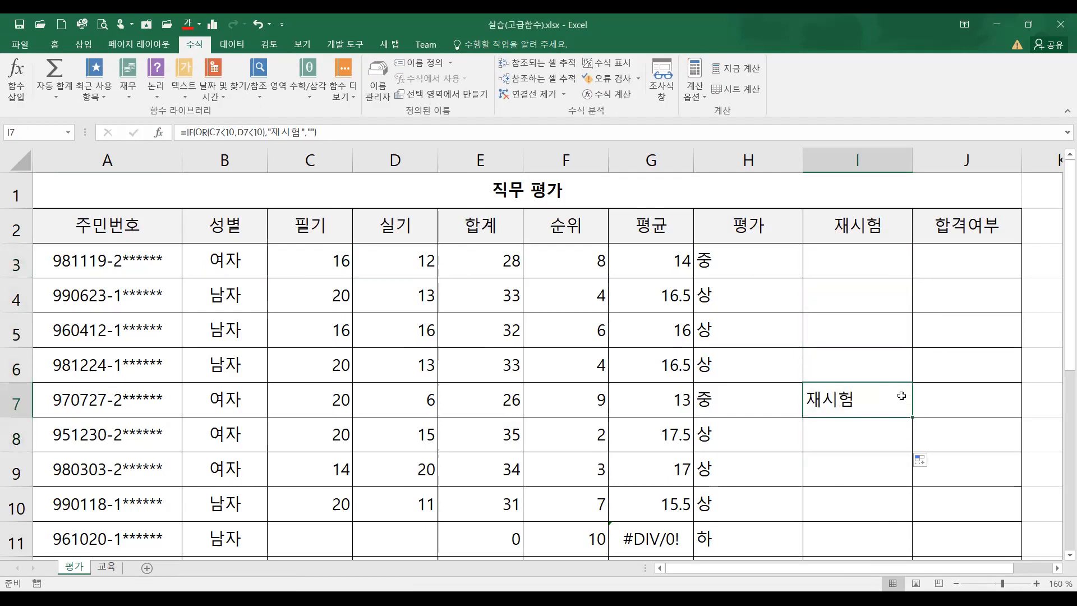
{"action": "left_click_drag", "start_coordinate": [912, 416], "coordinate": [905, 522]}
{"action": "scroll", "coordinate": [905, 522], "scroll_direction": "down", "scroll_amount": 1}
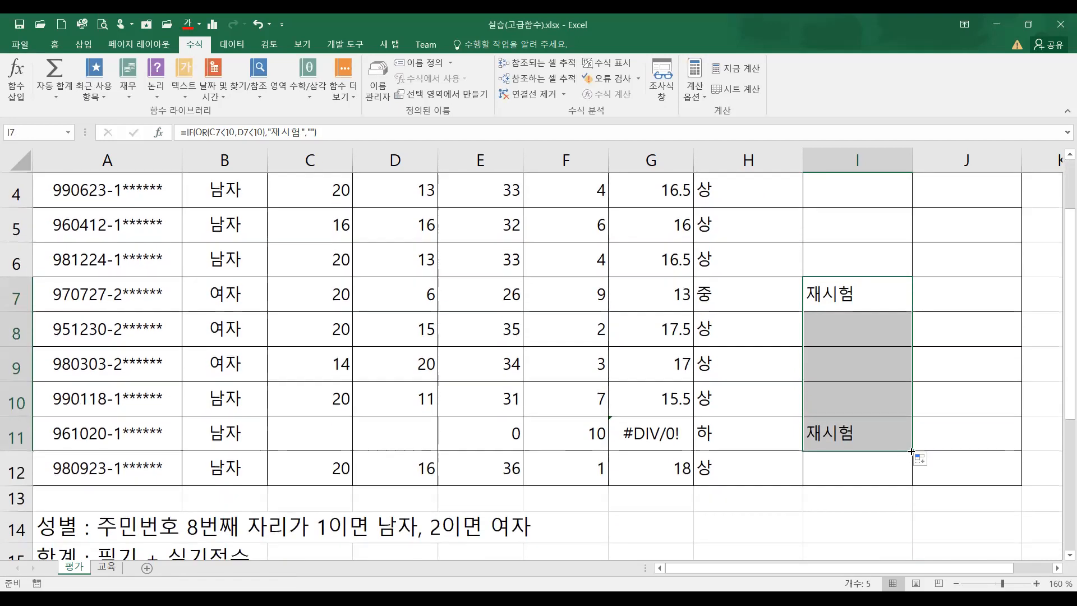
Step: Check the 재시험 results in rows 7 and 11 against their 필기 and 실기 scores, and review the formulas in I3 and I4
{"action": "left_click", "coordinate": [860, 437]}
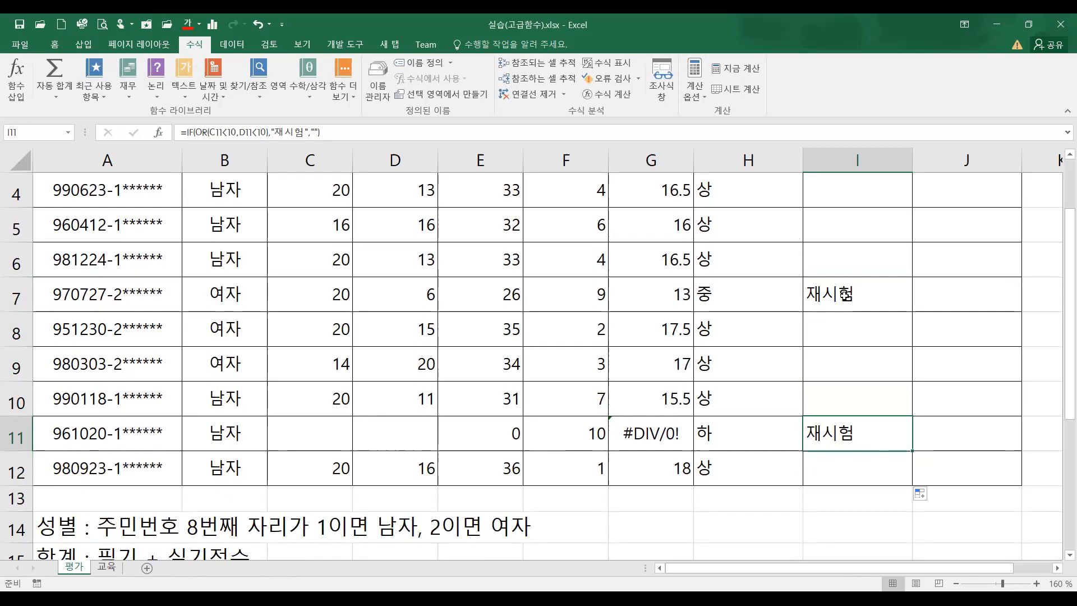
{"action": "left_click", "coordinate": [842, 288]}
{"action": "left_click", "coordinate": [407, 294]}
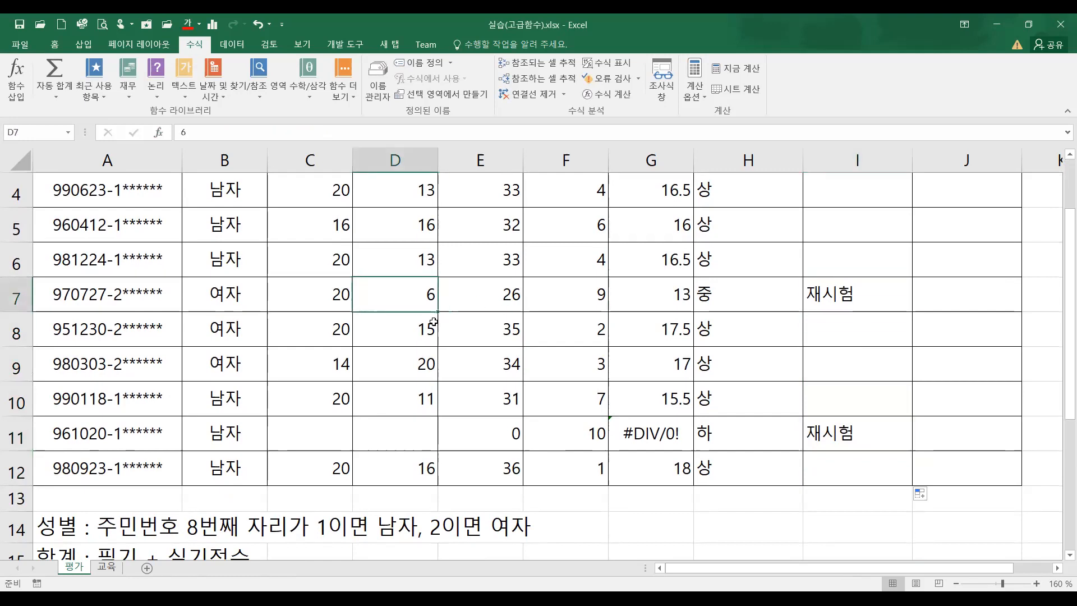
{"action": "left_click_drag", "start_coordinate": [328, 427], "coordinate": [397, 433]}
{"action": "left_click", "coordinate": [841, 435]}
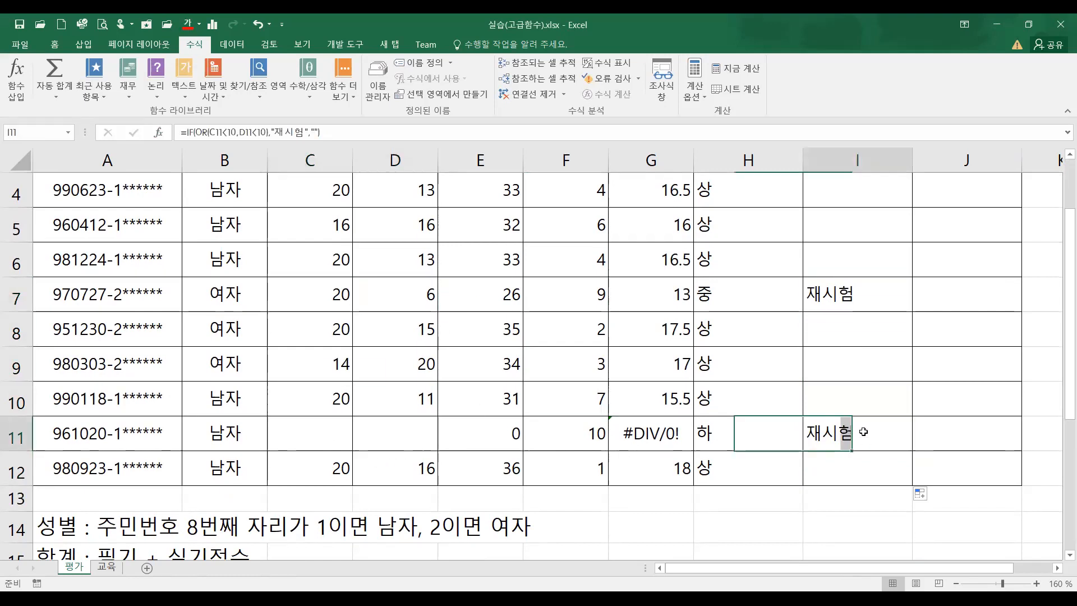
{"action": "left_click", "coordinate": [833, 291]}
{"action": "left_click", "coordinate": [824, 435]}
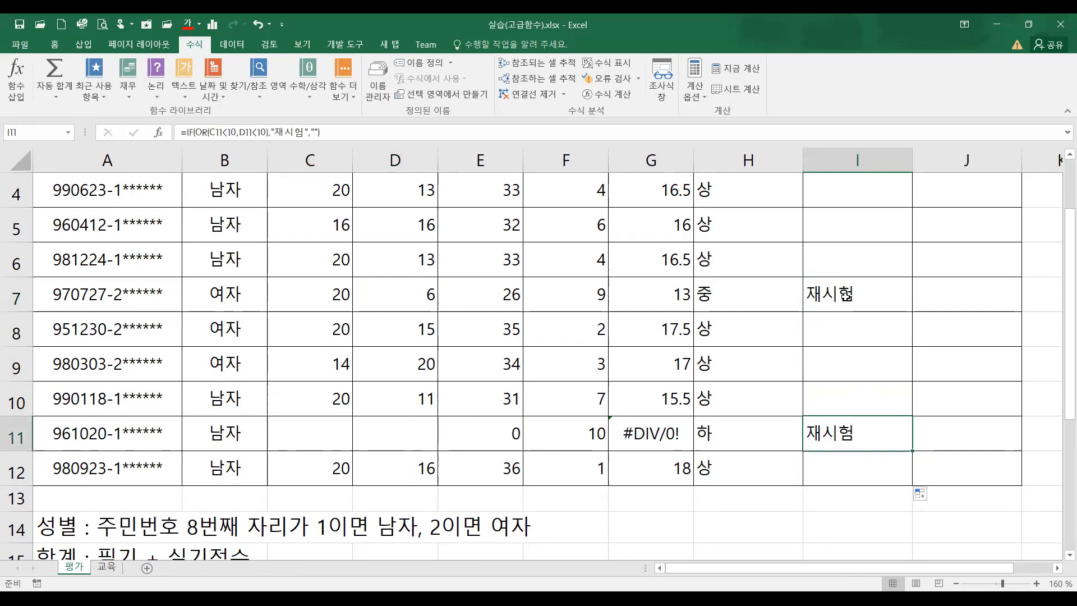
{"action": "left_click", "coordinate": [844, 297]}
{"action": "left_click", "coordinate": [853, 444]}
{"action": "scroll", "coordinate": [853, 437], "scroll_direction": "up", "scroll_amount": 1}
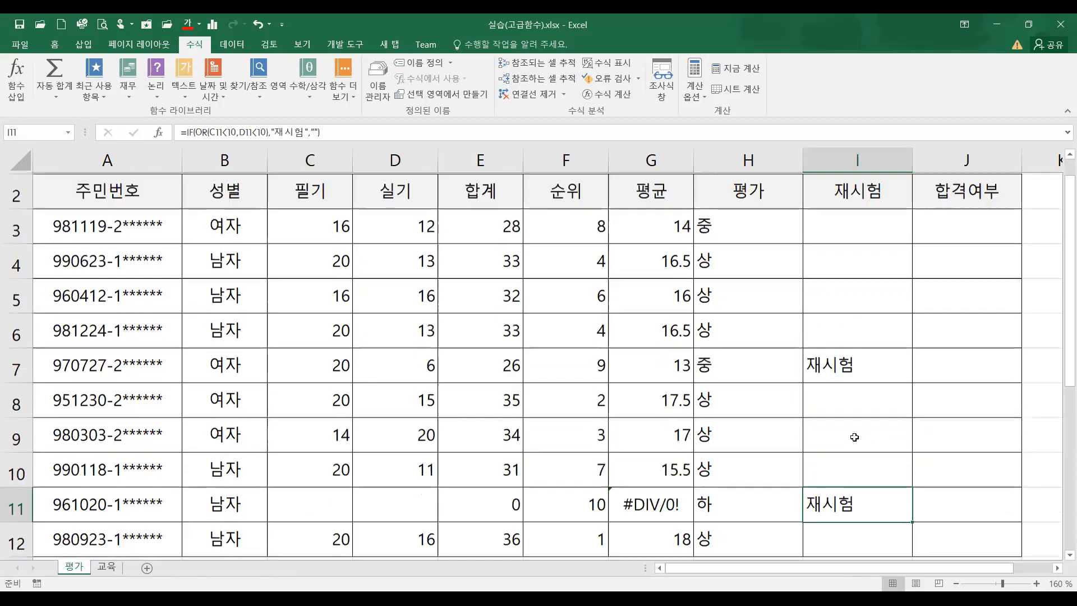
{"action": "left_click", "coordinate": [838, 405]}
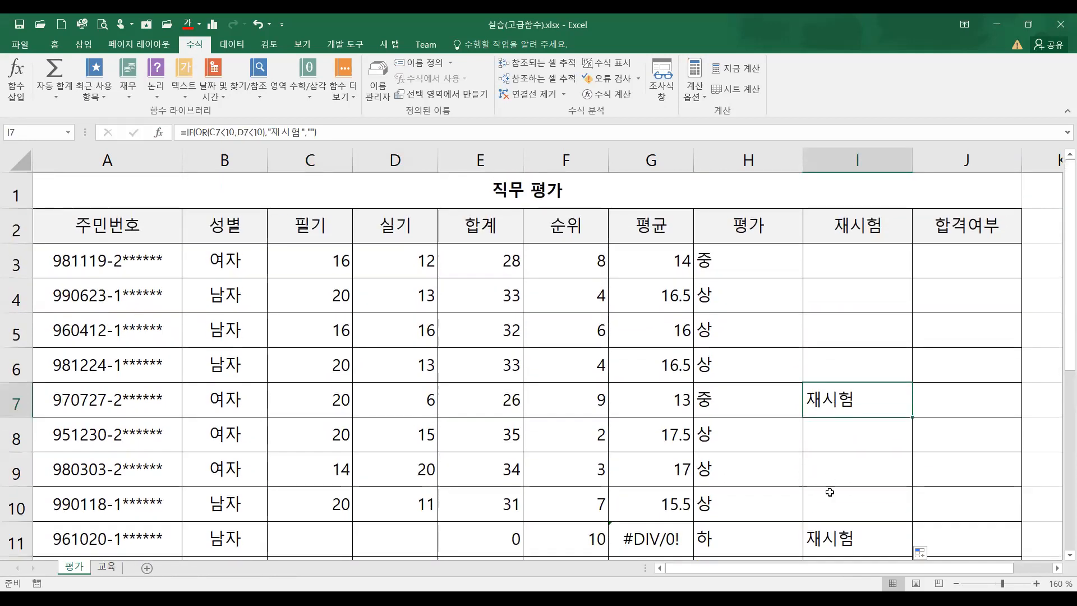
{"action": "left_click", "coordinate": [831, 545]}
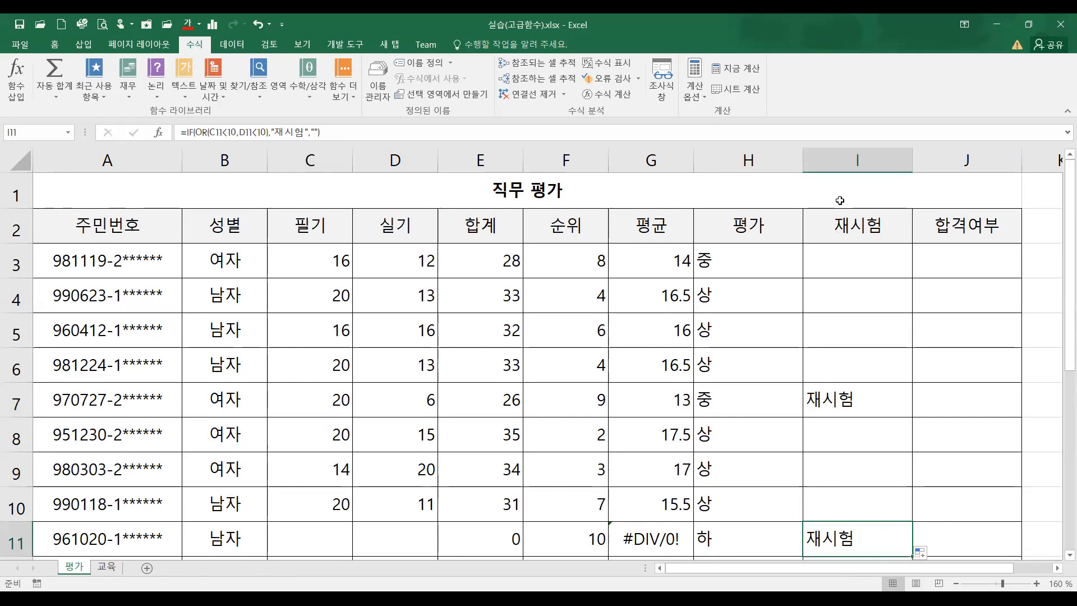
{"action": "left_click", "coordinate": [843, 260]}
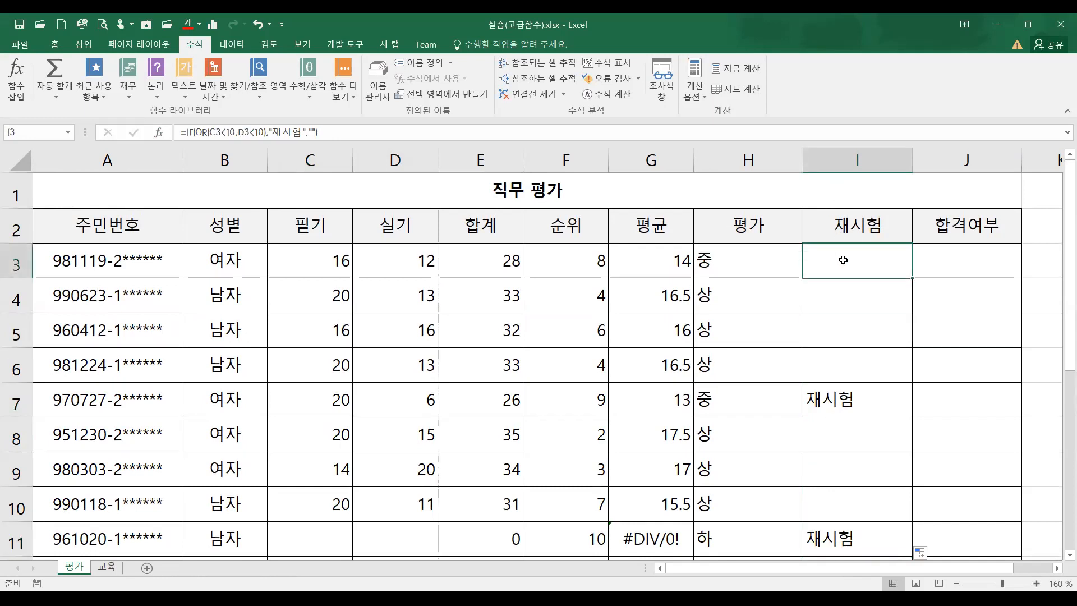
{"action": "left_click", "coordinate": [854, 287]}
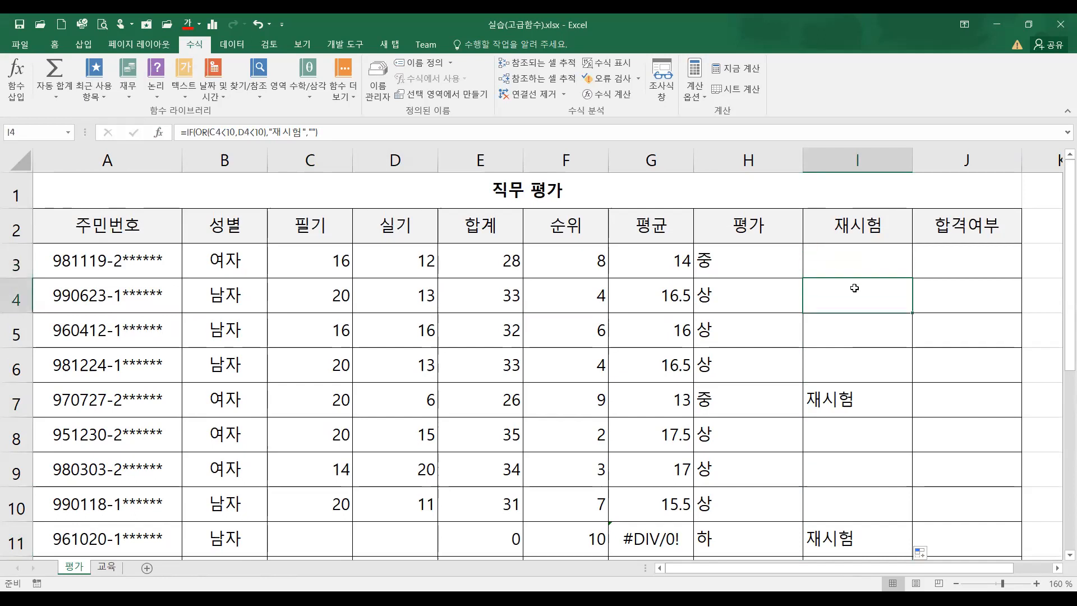
{"action": "left_click", "coordinate": [848, 262]}
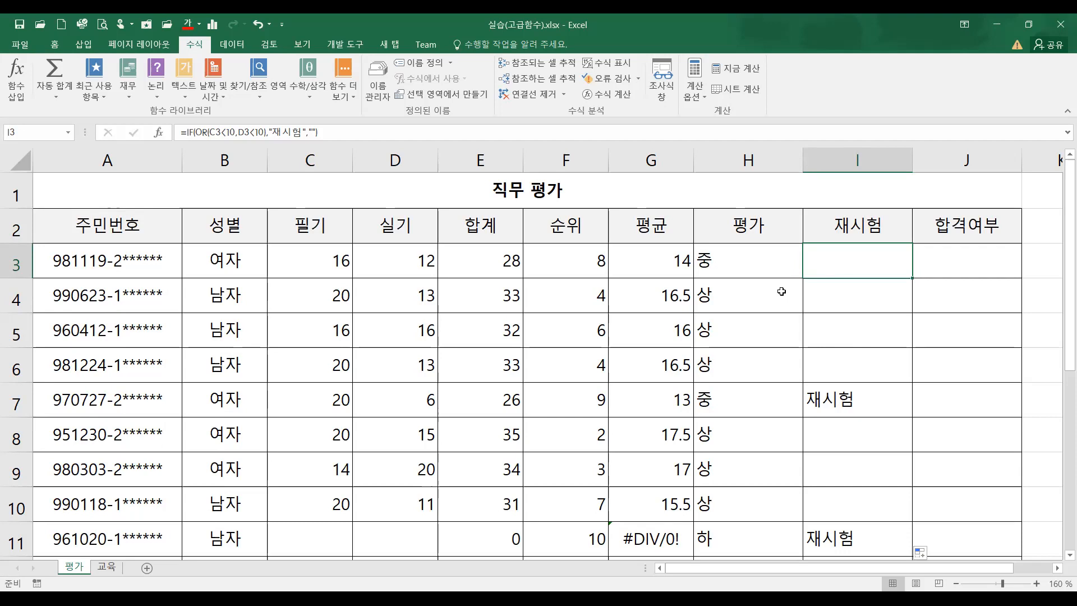
Step: Select the first 합격여부 cell, J3, and look through the table and the criteria notes below it
{"action": "left_click", "coordinate": [967, 252]}
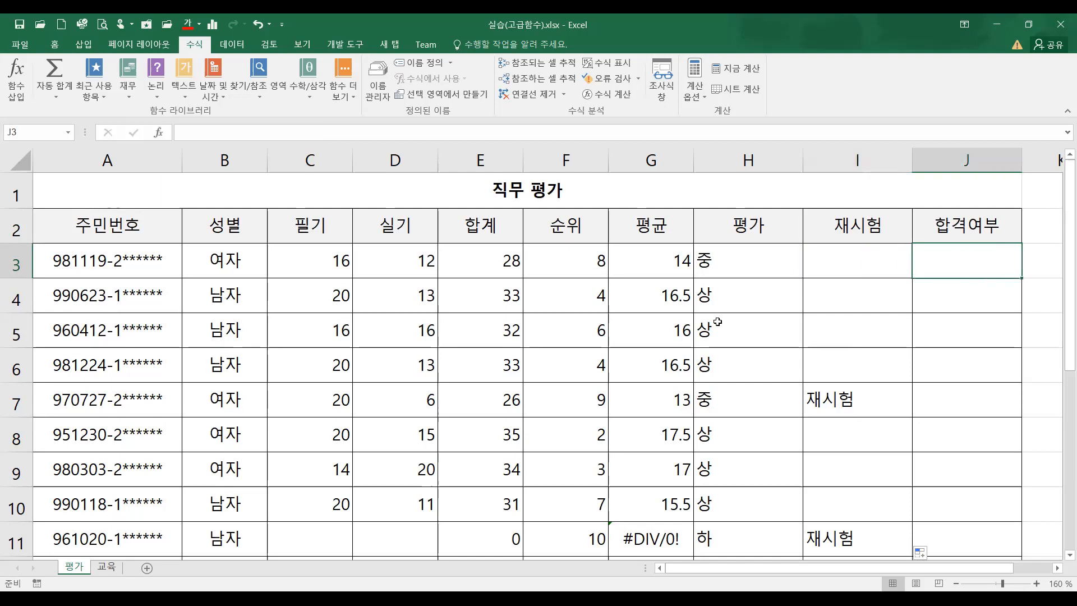
{"action": "scroll", "coordinate": [649, 342], "scroll_direction": "down", "scroll_amount": 4}
{"action": "scroll", "coordinate": [650, 341], "scroll_direction": "up", "scroll_amount": 1}
{"action": "scroll", "coordinate": [650, 342], "scroll_direction": "up", "scroll_amount": 4}
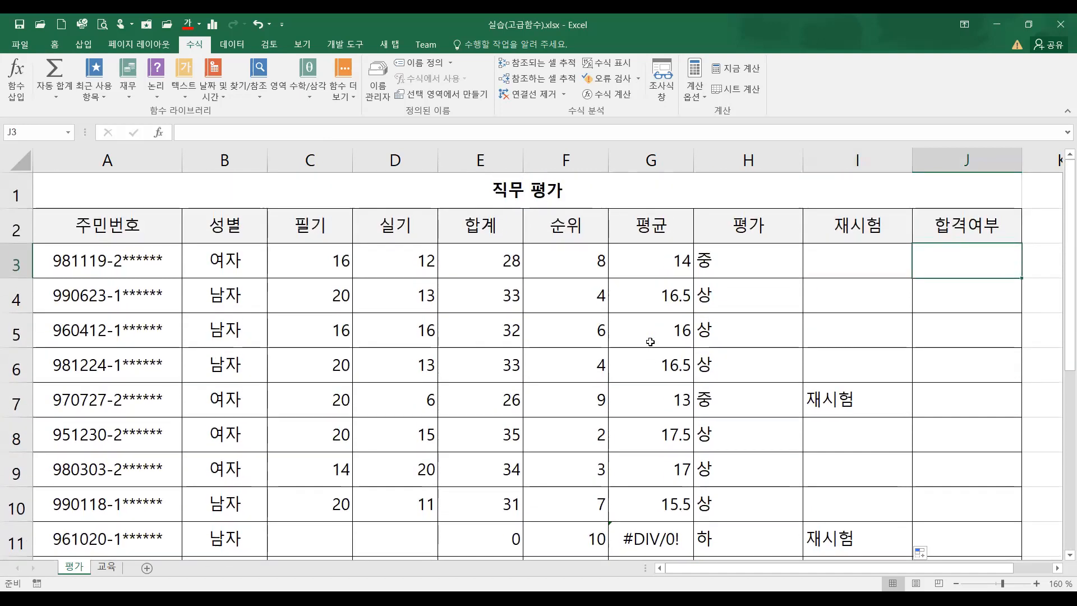
{"action": "left_click", "coordinate": [836, 184]}
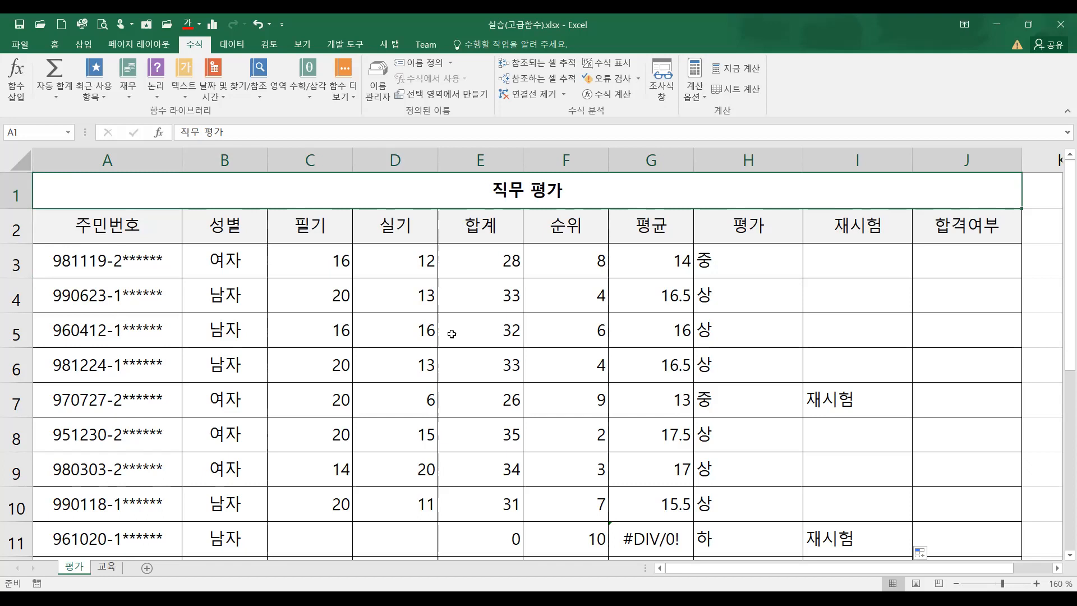
{"action": "scroll", "coordinate": [381, 350], "scroll_direction": "down", "scroll_amount": 1}
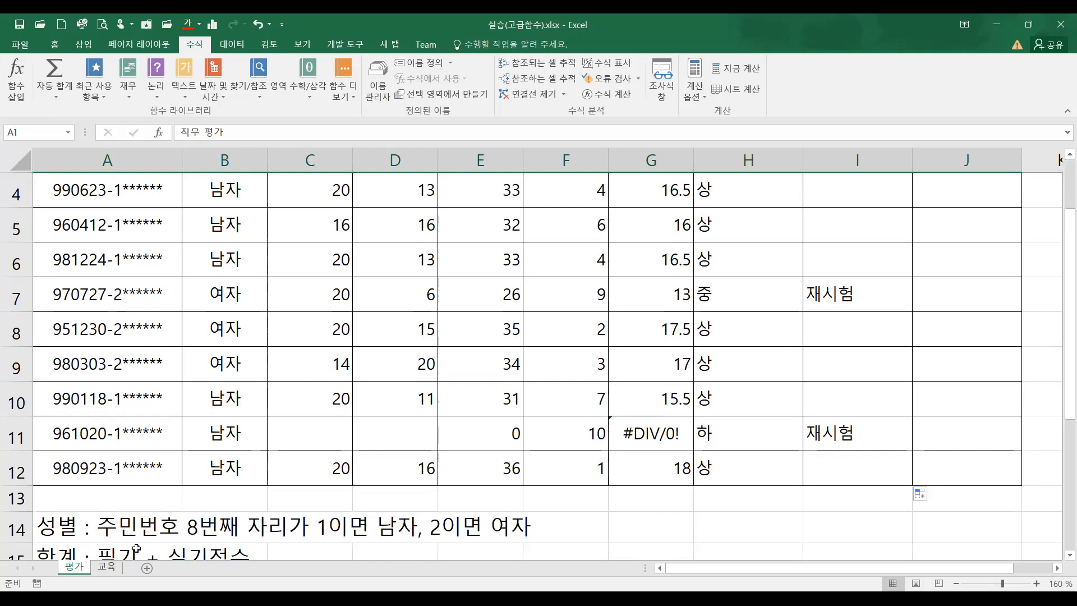
Step: Switch to the 교육 sheet and examine the 집계표's result cells for 자격증 취득 사원 수 and 영어시험 미응시 사원 수
{"action": "left_click", "coordinate": [105, 567]}
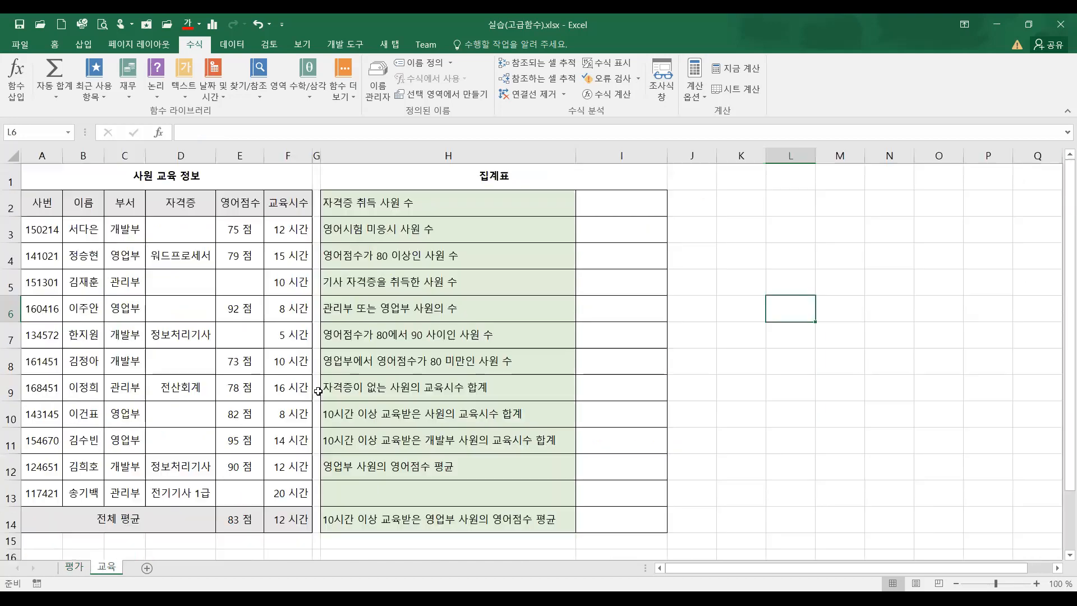
{"action": "left_click", "coordinate": [626, 212]}
{"action": "left_click", "coordinate": [621, 236]}
{"action": "left_click", "coordinate": [612, 257]}
{"action": "left_click", "coordinate": [612, 201]}
{"action": "left_click", "coordinate": [608, 227]}
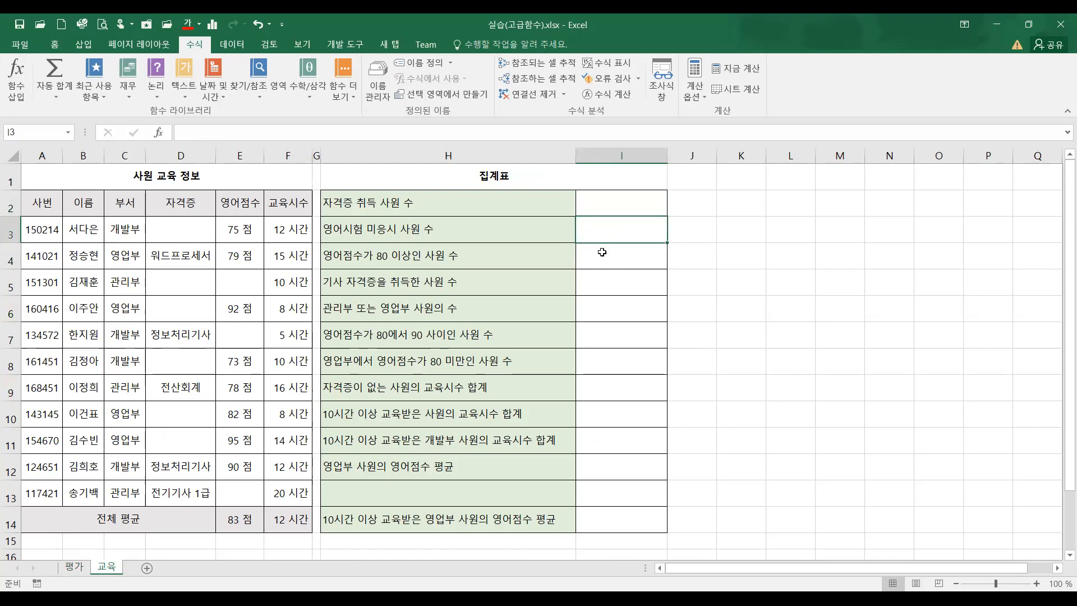
{"action": "left_click", "coordinate": [613, 202]}
{"action": "left_click", "coordinate": [612, 232]}
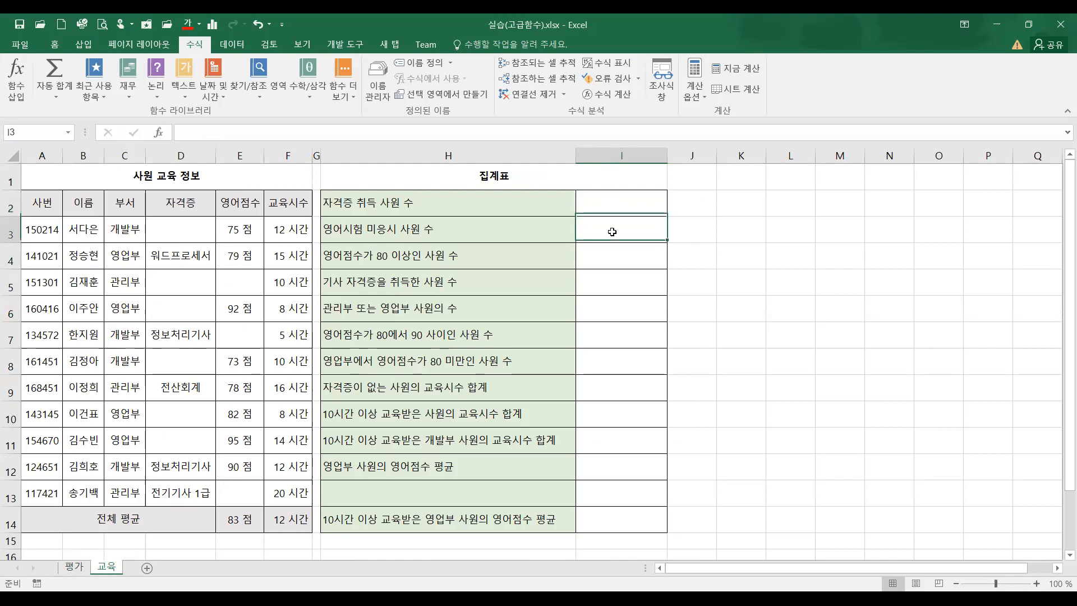
{"action": "left_click", "coordinate": [622, 203]}
{"action": "left_click", "coordinate": [623, 231]}
{"action": "left_click", "coordinate": [622, 204]}
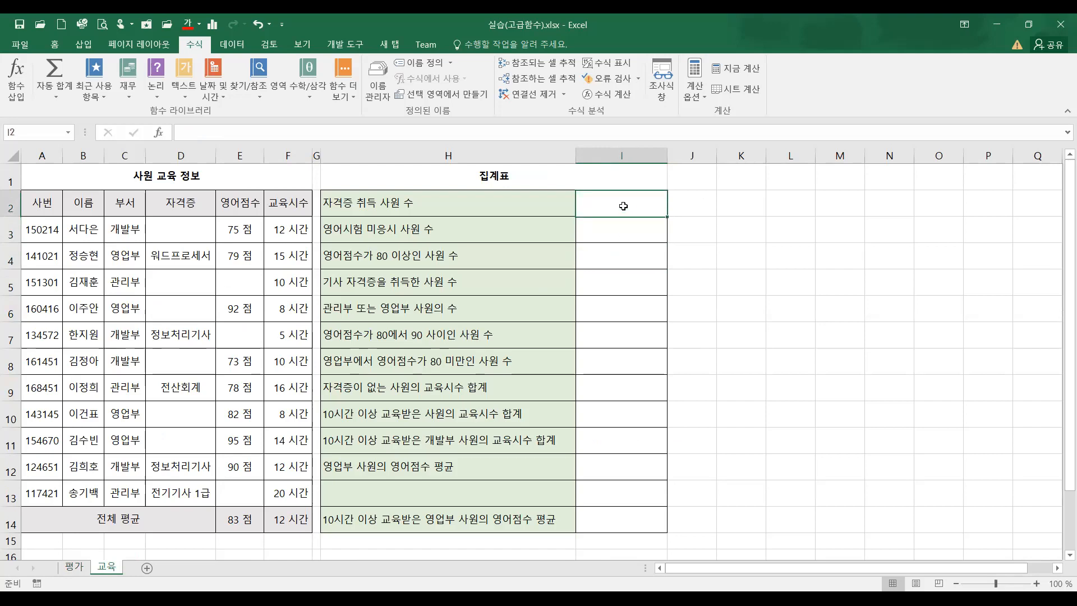
{"action": "left_click", "coordinate": [619, 231]}
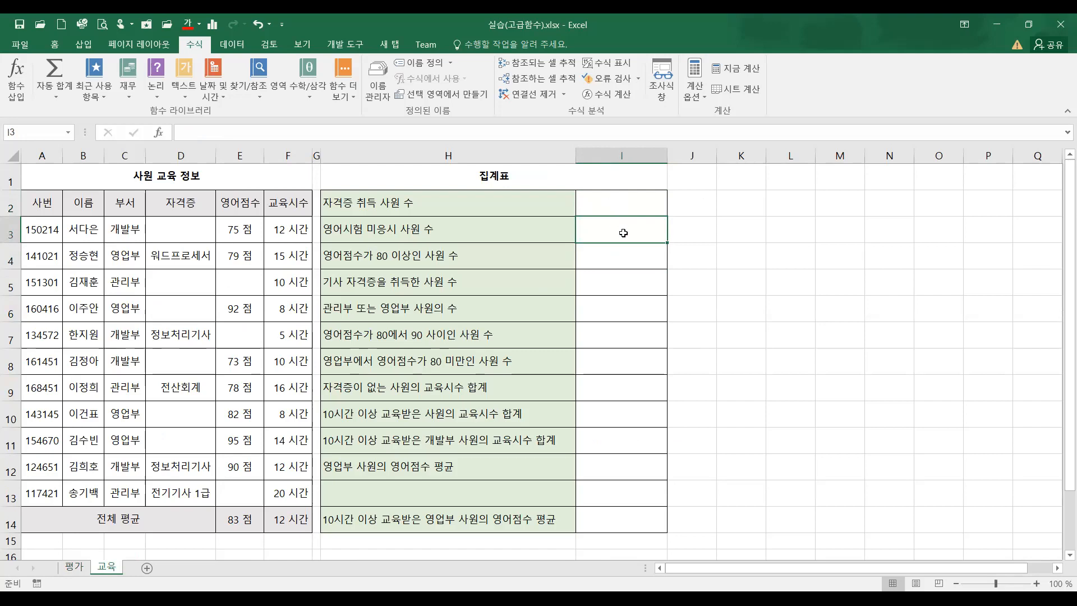
{"action": "left_click", "coordinate": [616, 208]}
{"action": "left_click", "coordinate": [618, 230]}
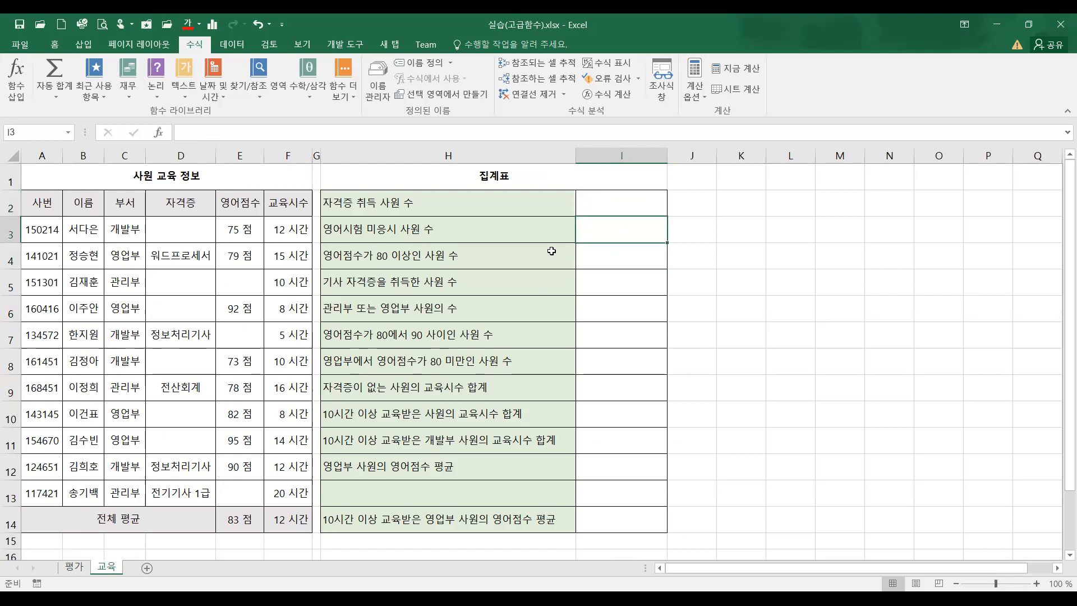